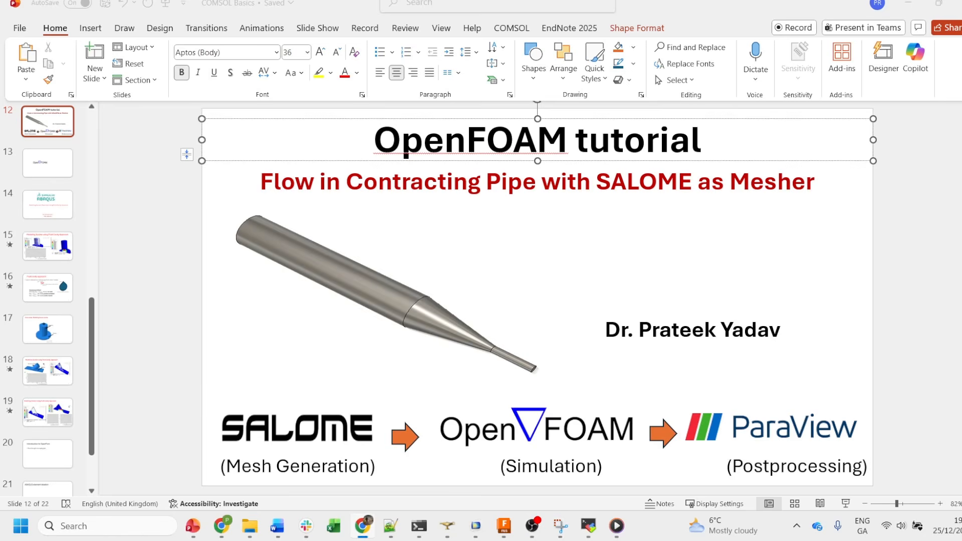
Switch to the web browser, search for "SALOME mesh generation", and open the "Meshing with SMESH" page
left_click(682, 104)
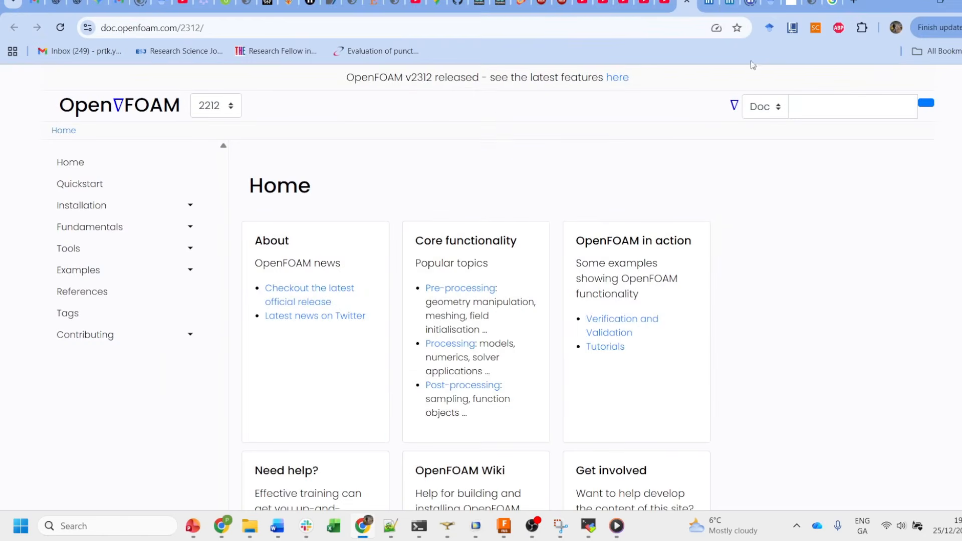
left_click(854, 2)
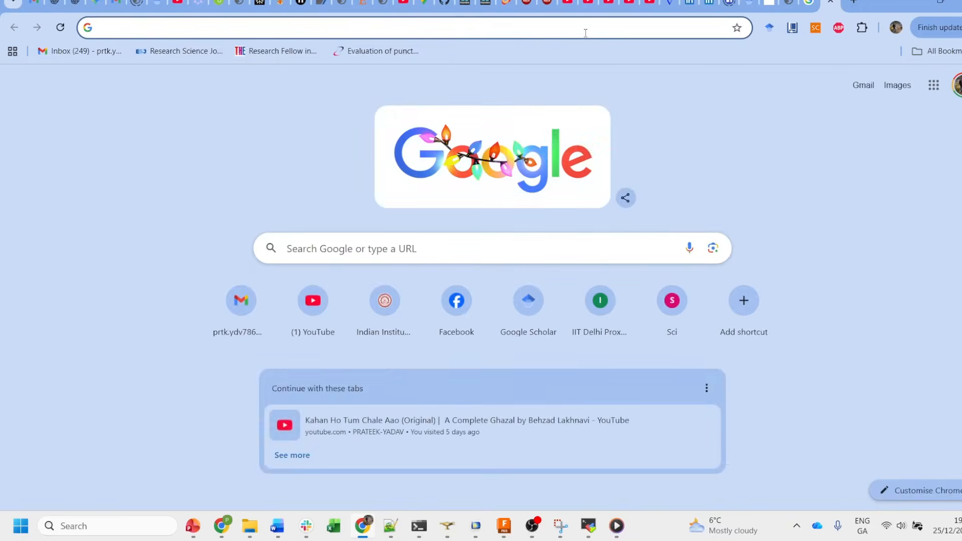
left_click(586, 33)
type("SALOME")
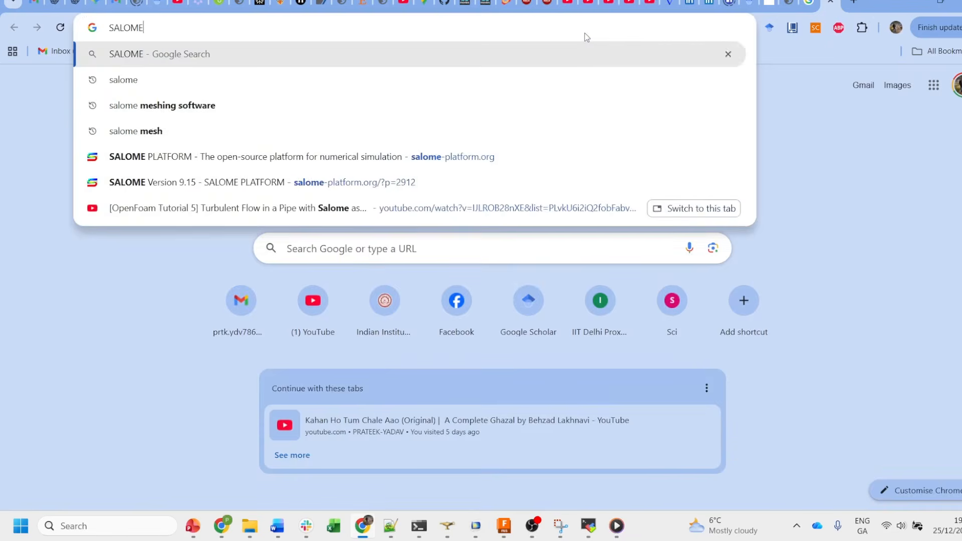
type(" mesh generation")
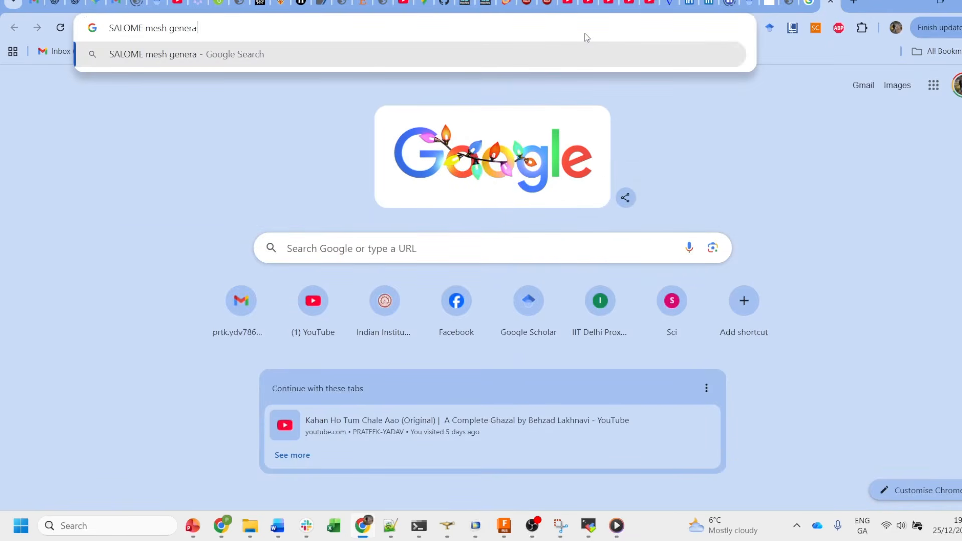
key("Return")
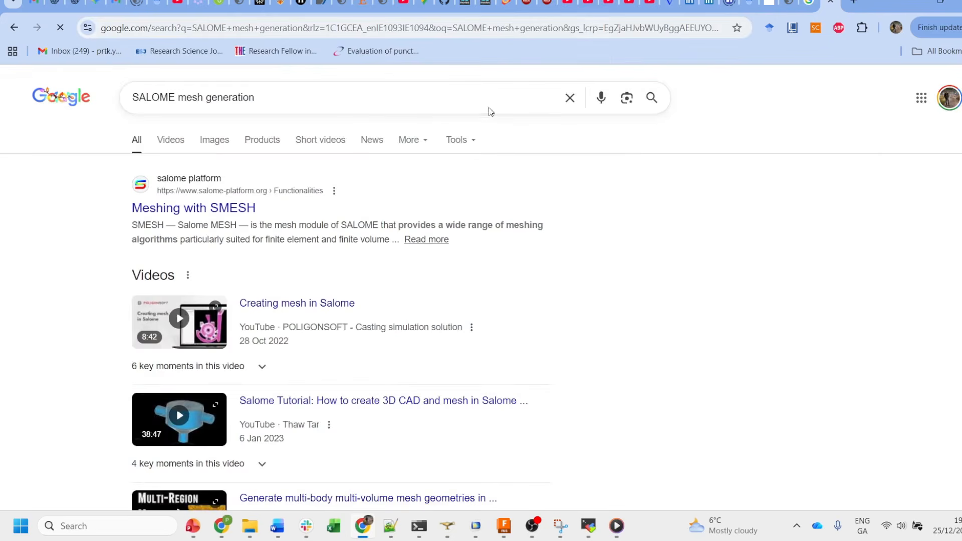
left_click(235, 209)
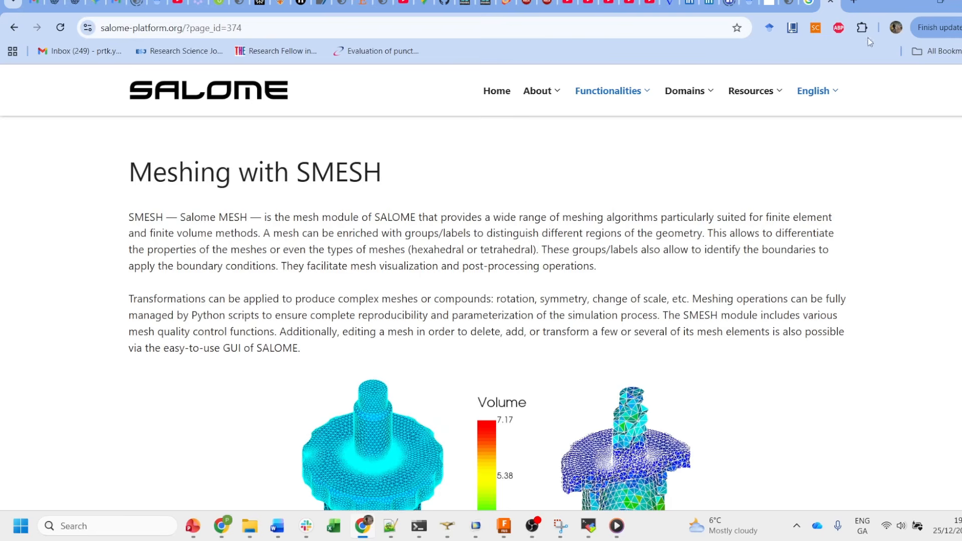
Open the SALOME download form from the site's resources and review the available versions and operating-system packages
mouse_move(662, 95)
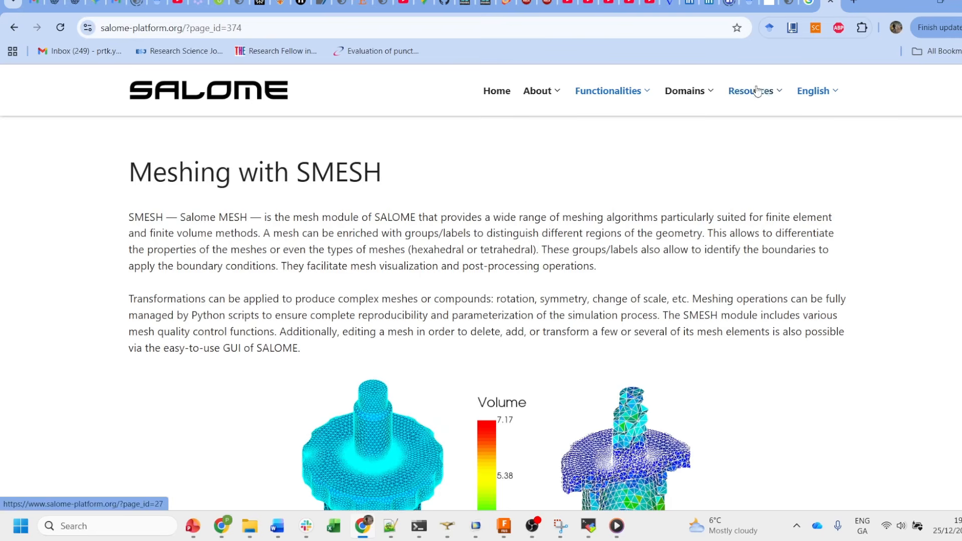
mouse_move(772, 93)
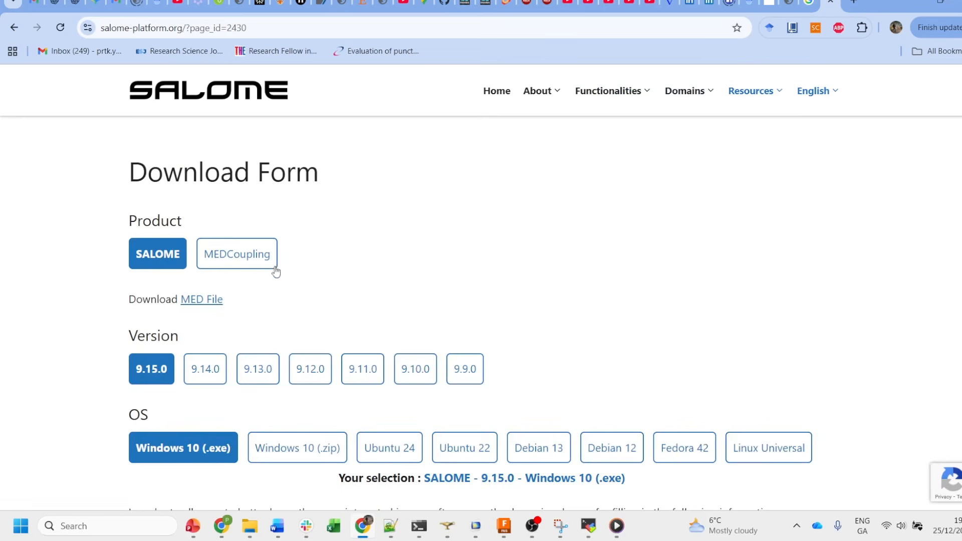
scroll(428, 270, "down", 2)
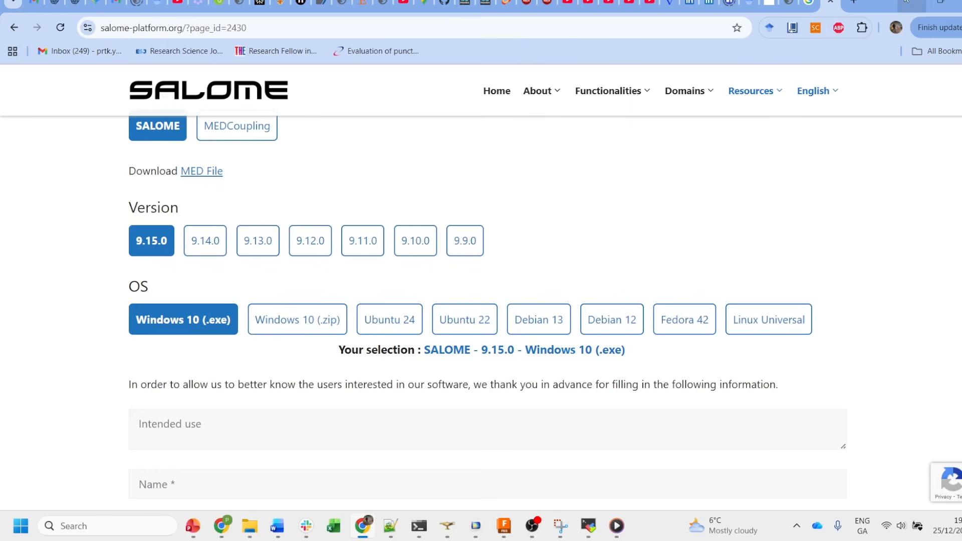
left_click(905, 1)
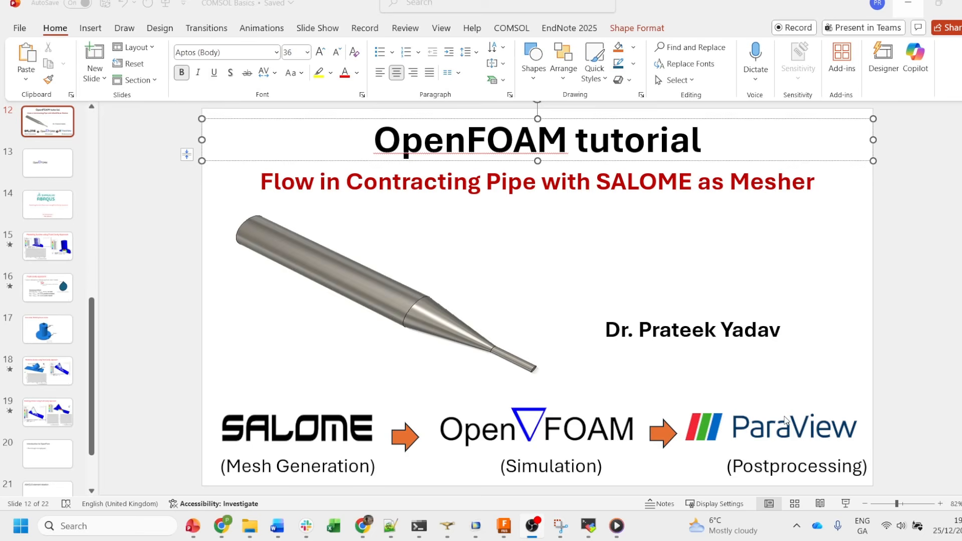
Switch to Autodesk Fusion and export the pipe model as a STEP file named contracting_pipe into C:/SALOME-9.13.0
left_click(849, 379)
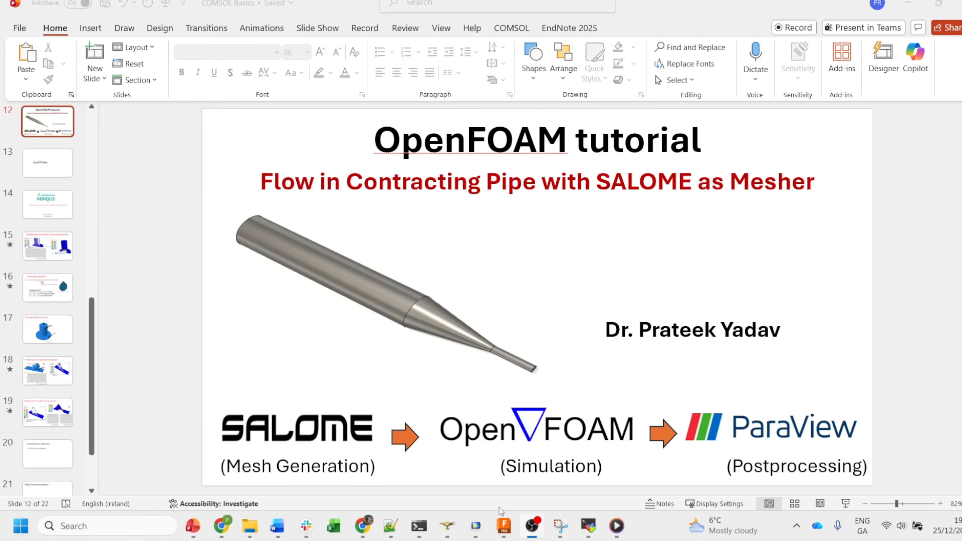
left_click(504, 526)
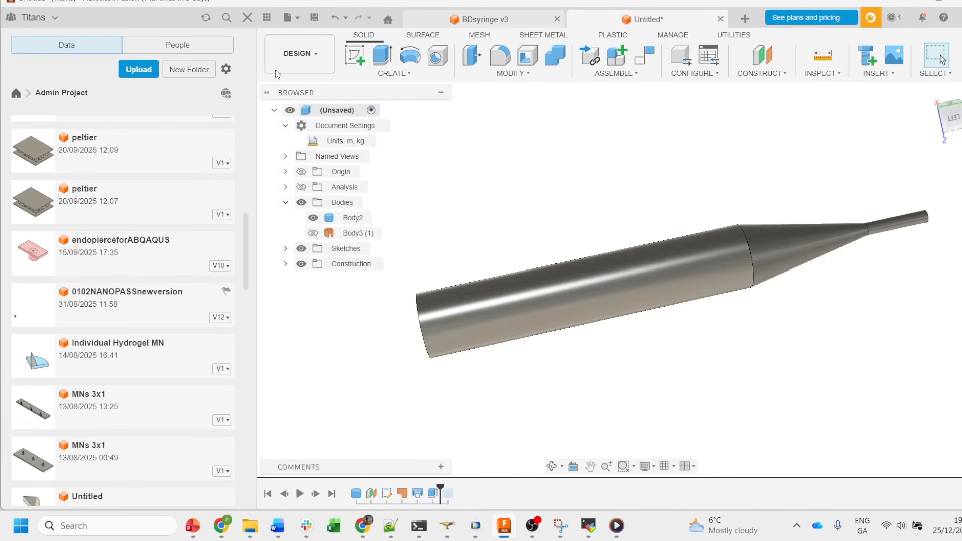
left_click(299, 16)
left_click(311, 178)
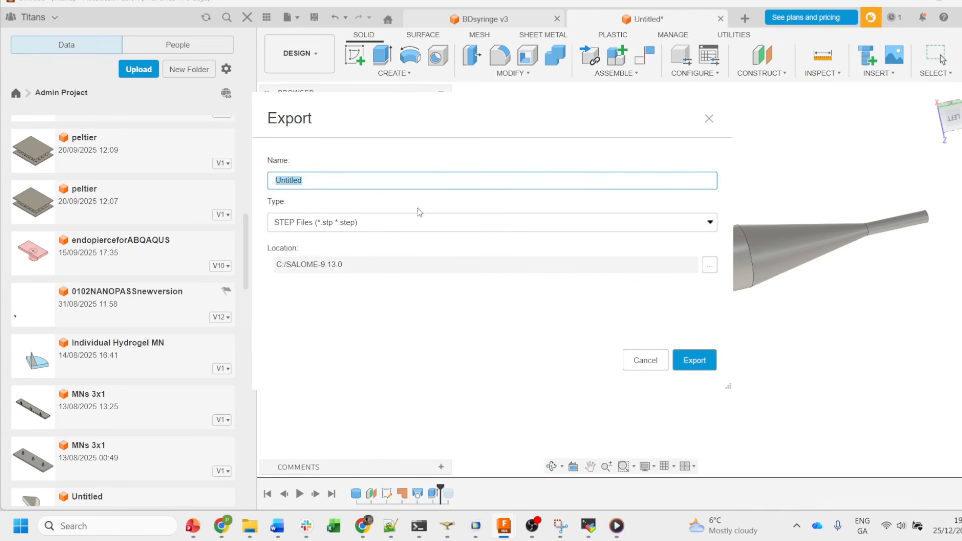
left_click(335, 181)
left_click_drag(318, 180, 231, 176)
type("contracting_pipe")
left_click(702, 362)
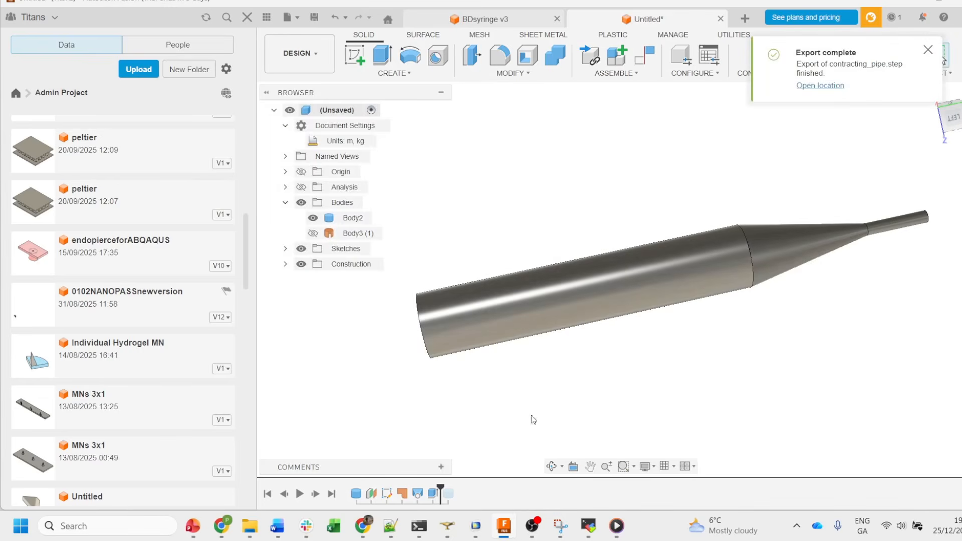
Find SALOME-9.13.0 through the Windows search and launch it
left_click(129, 523)
type("salome")
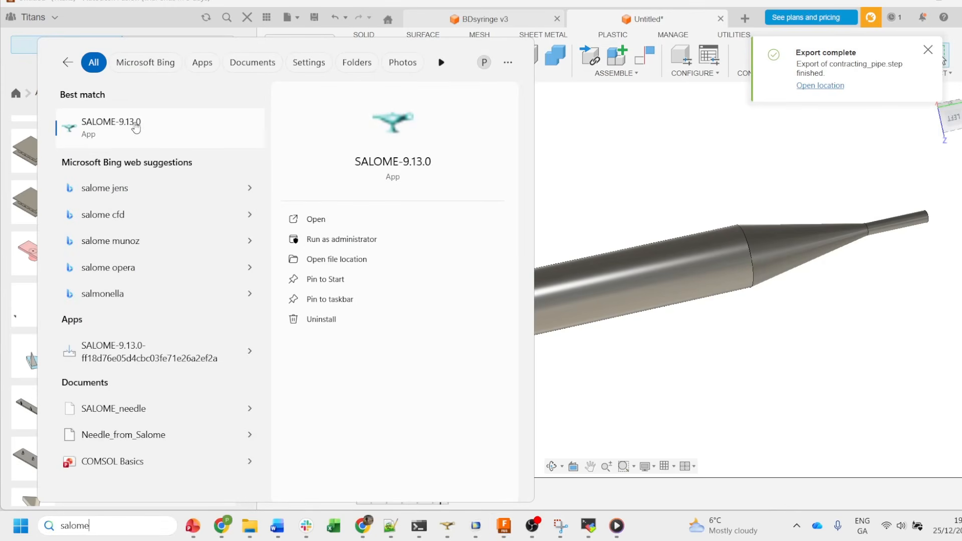
left_click(324, 221)
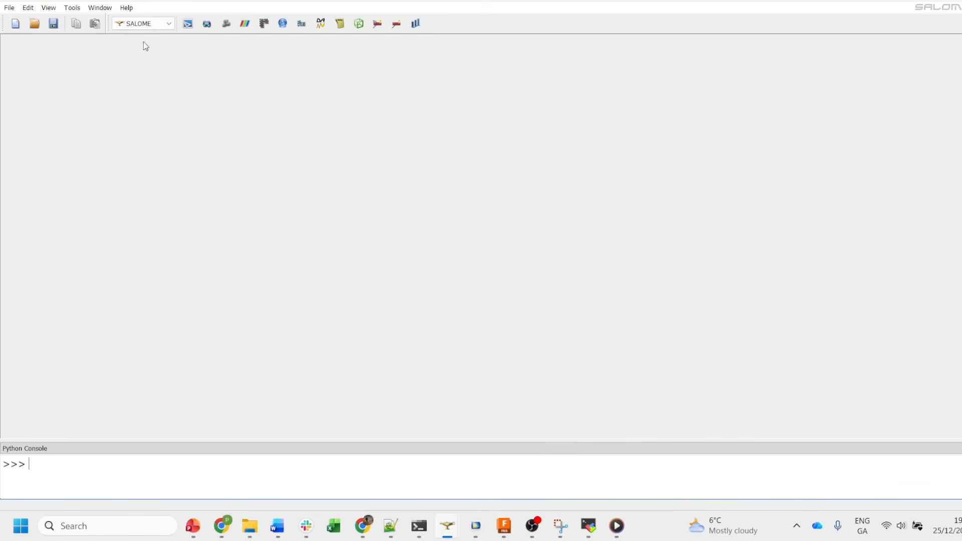
Activate the Shaper module and switch to the Geometry module
left_click(150, 24)
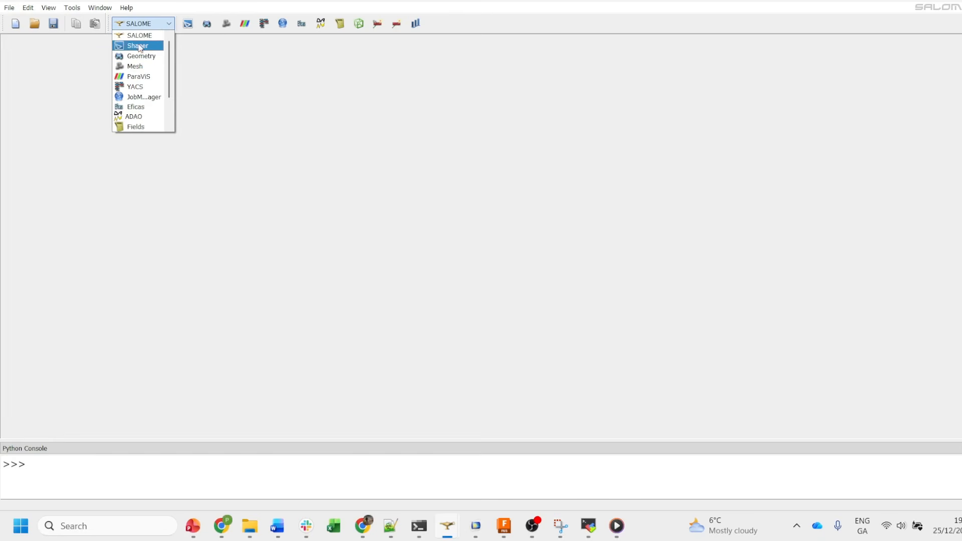
left_click(147, 46)
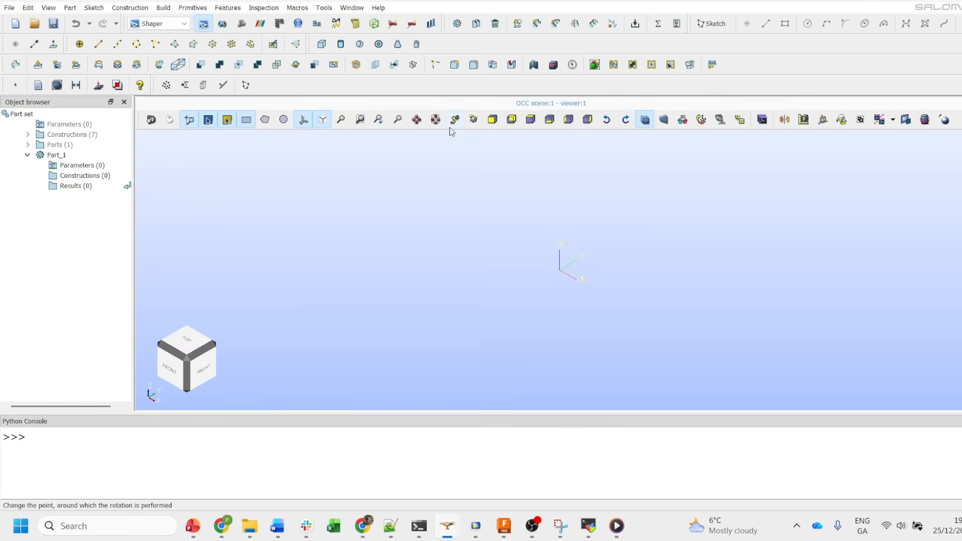
left_click(183, 25)
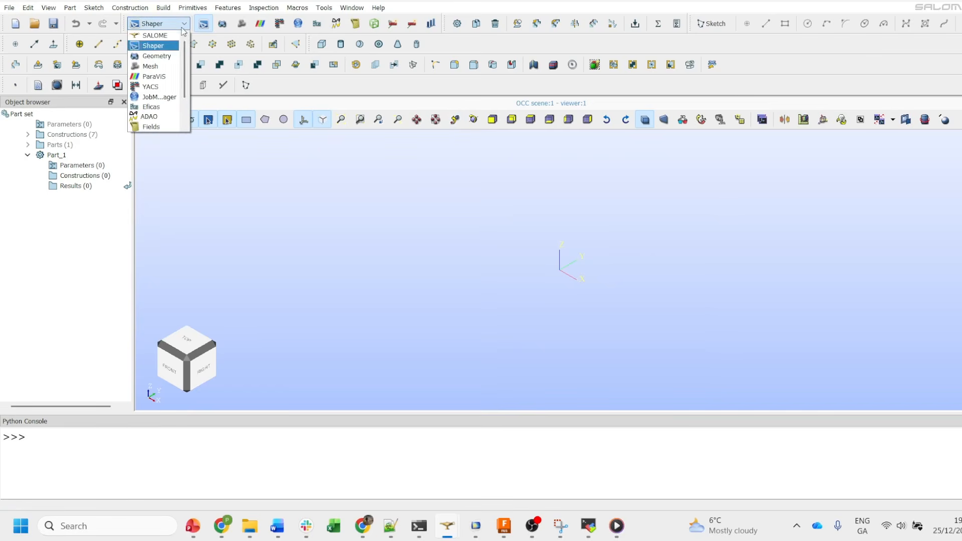
left_click(173, 57)
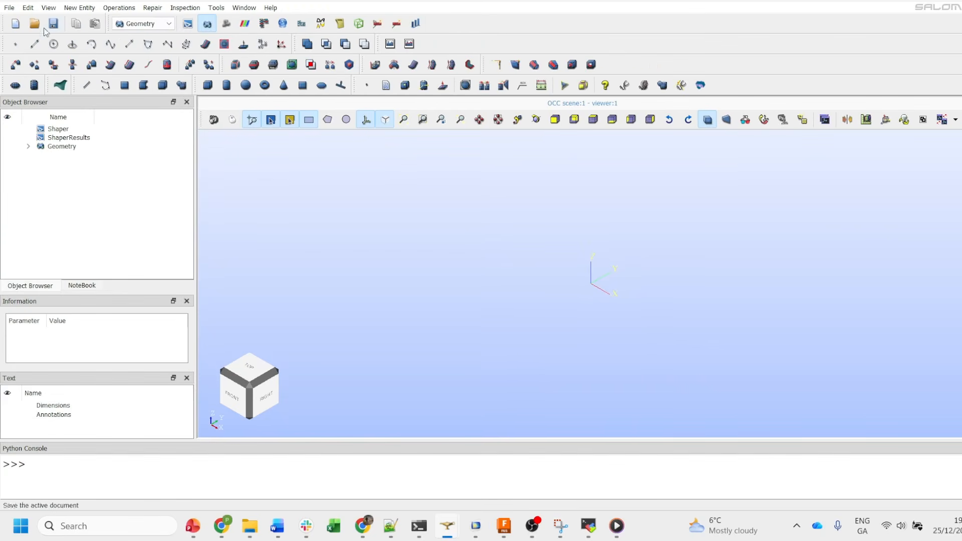
Import the STEP file contracting_pipe.step into the Geometry module
left_click(12, 9)
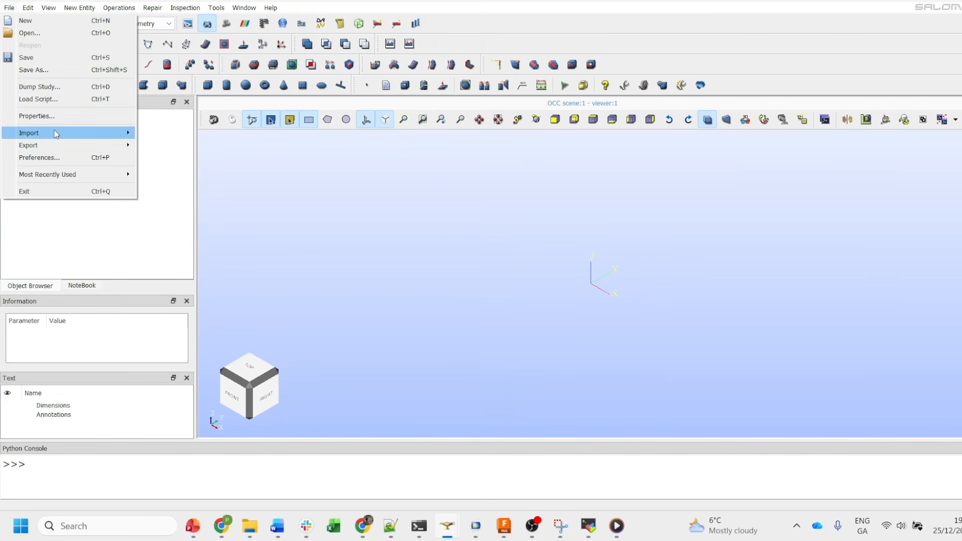
mouse_move(56, 134)
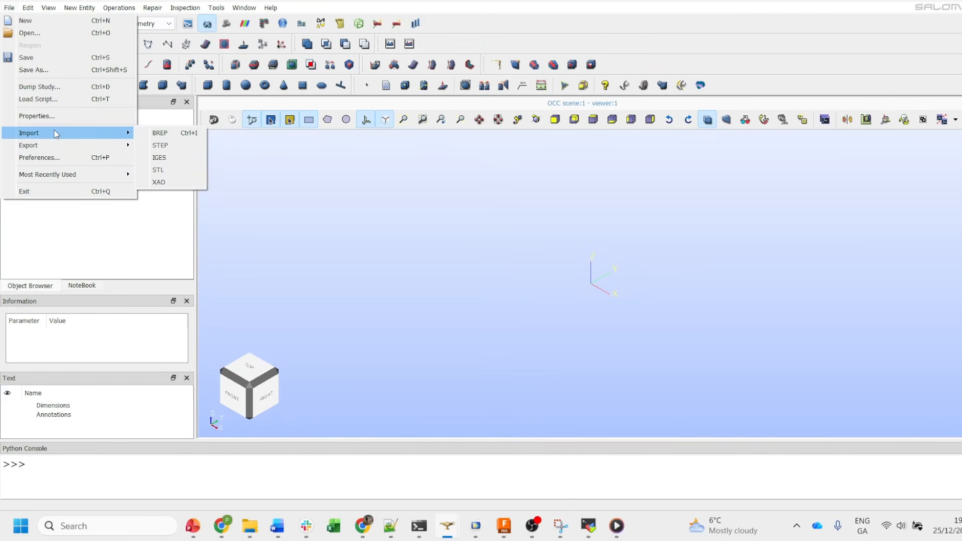
left_click(174, 145)
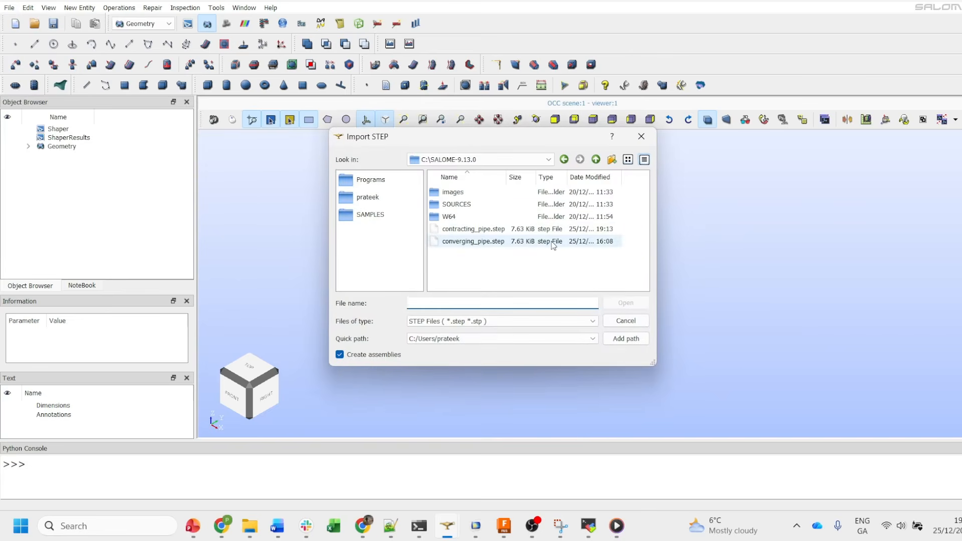
left_click(492, 230)
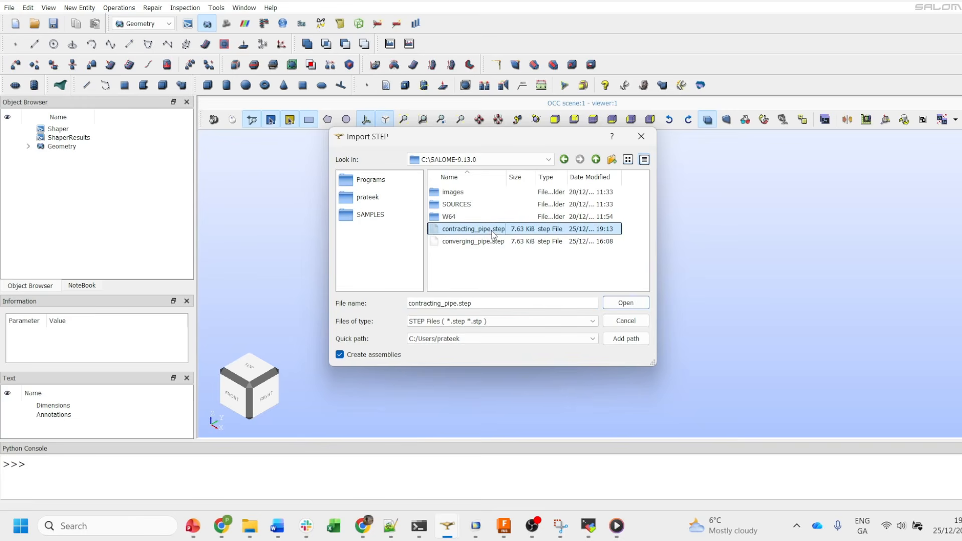
left_click(626, 303)
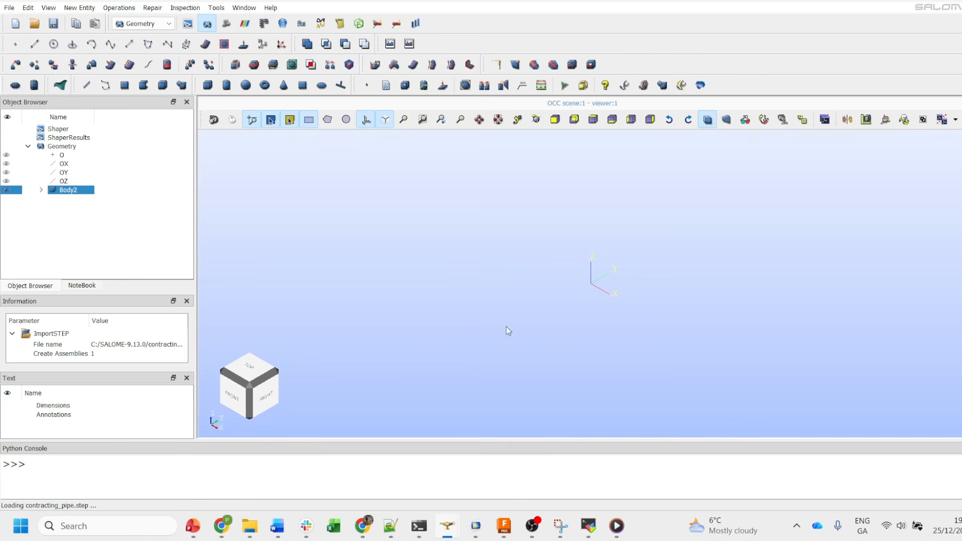
Examine the imported pipe body from several angles in the 3D viewer
left_click(746, 121)
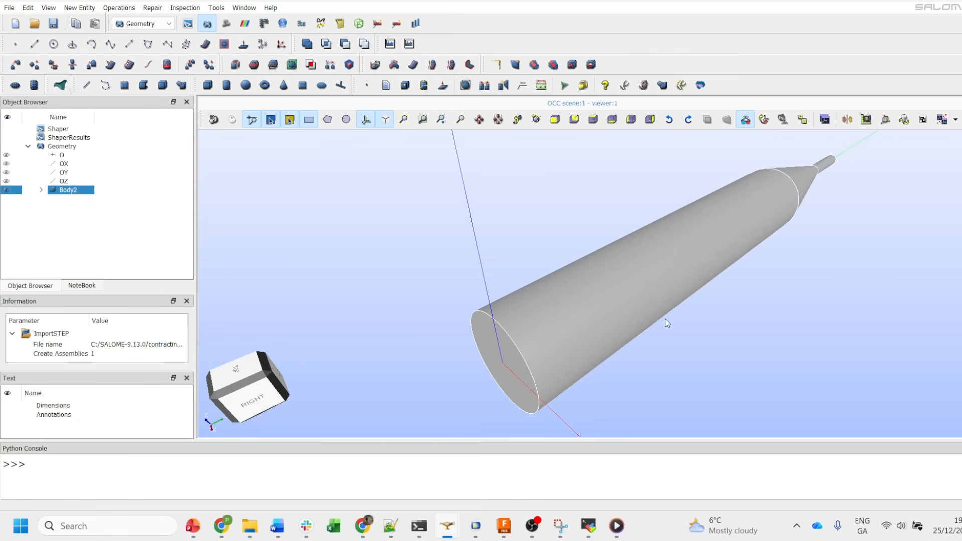
right_click(621, 305)
right_click(548, 352)
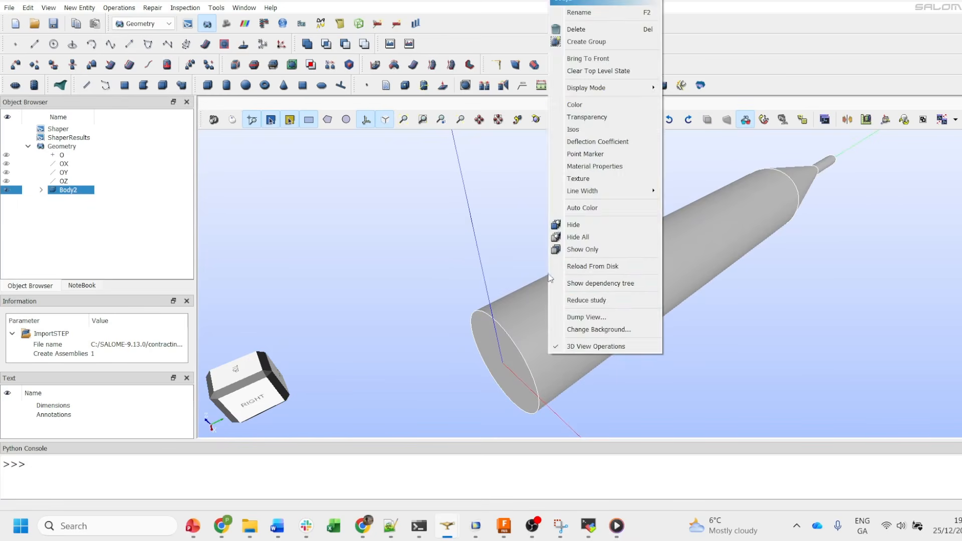
right_click(826, 324)
right_click_drag(684, 276, 543, 243, "ctrl")
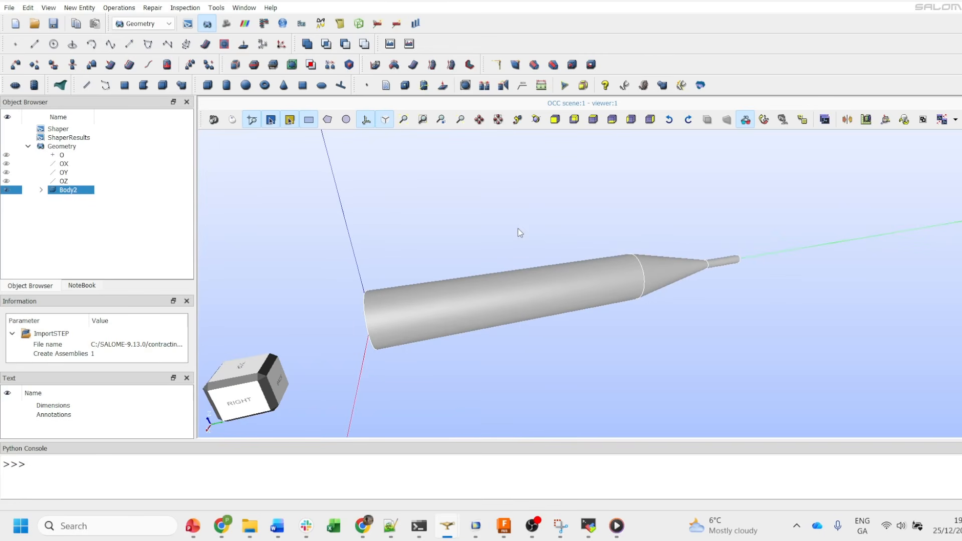
right_click_drag(518, 232, 605, 217, "ctrl")
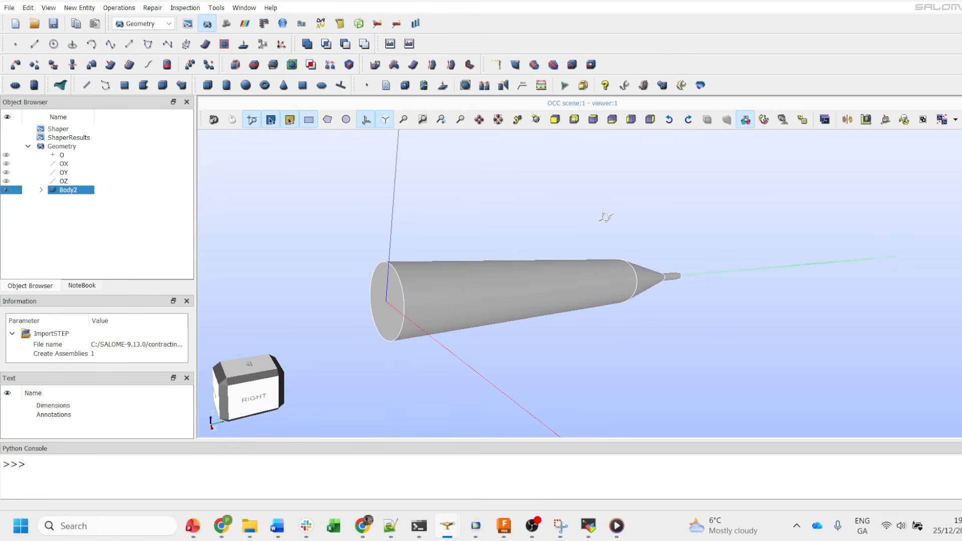
right_click_drag(605, 217, 543, 213, "ctrl")
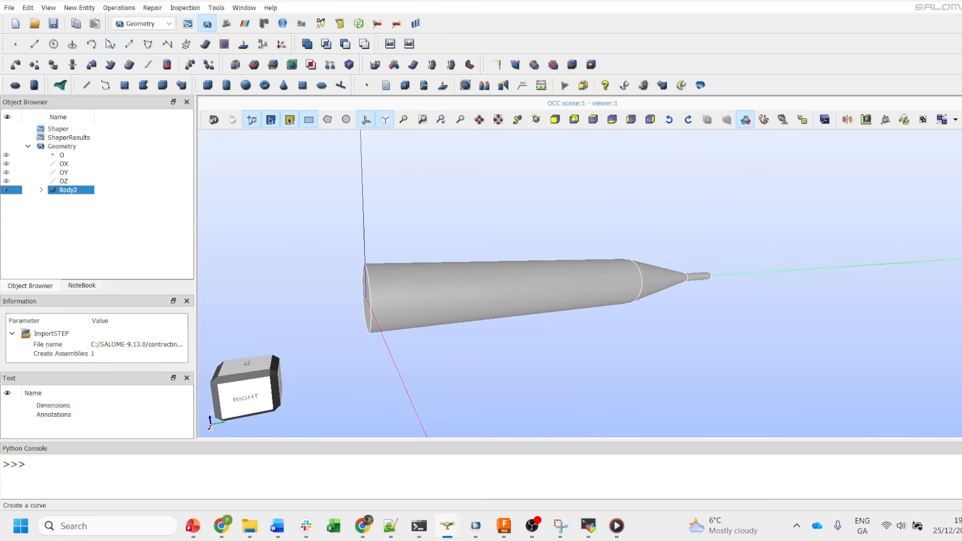
Create a face group named Inlet on Body2 from the circular end face of the wide pipe section
left_click(87, 12)
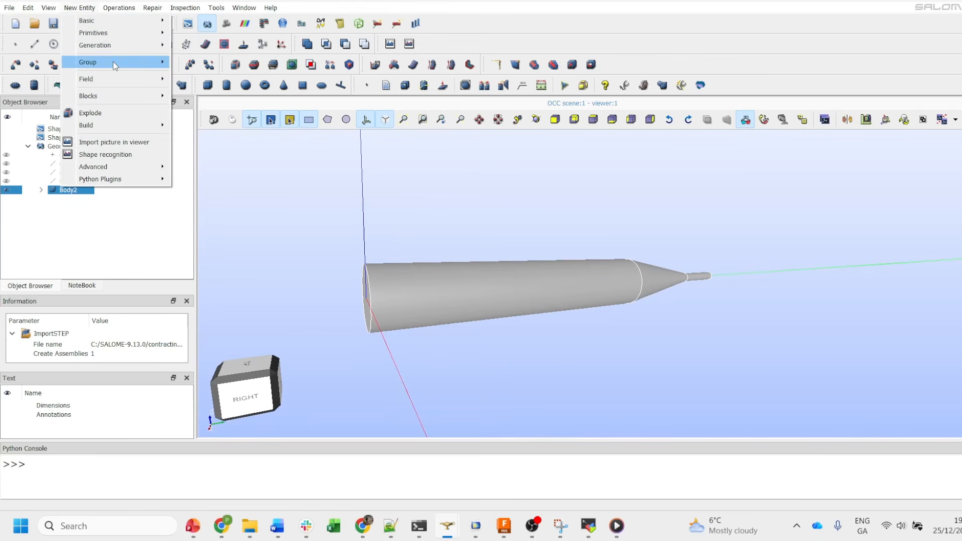
mouse_move(115, 63)
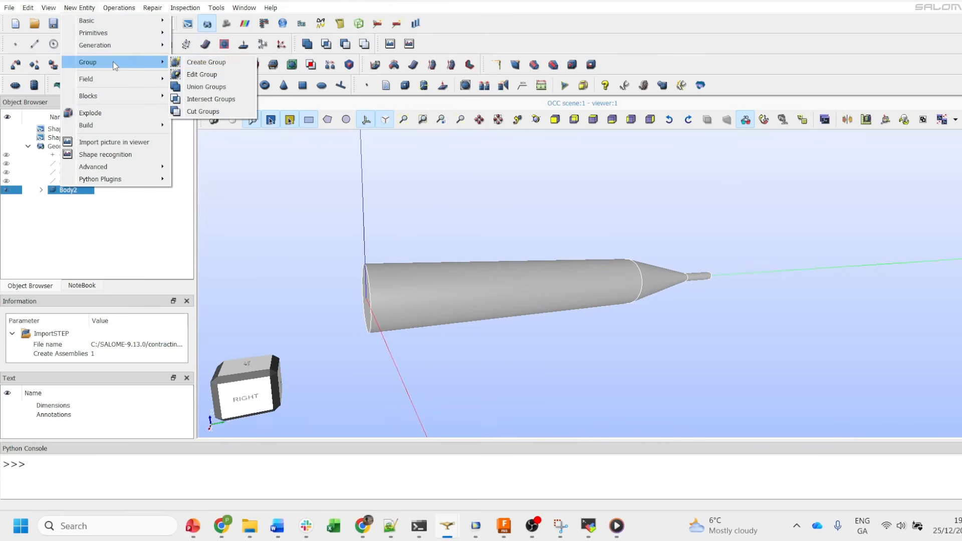
left_click(225, 65)
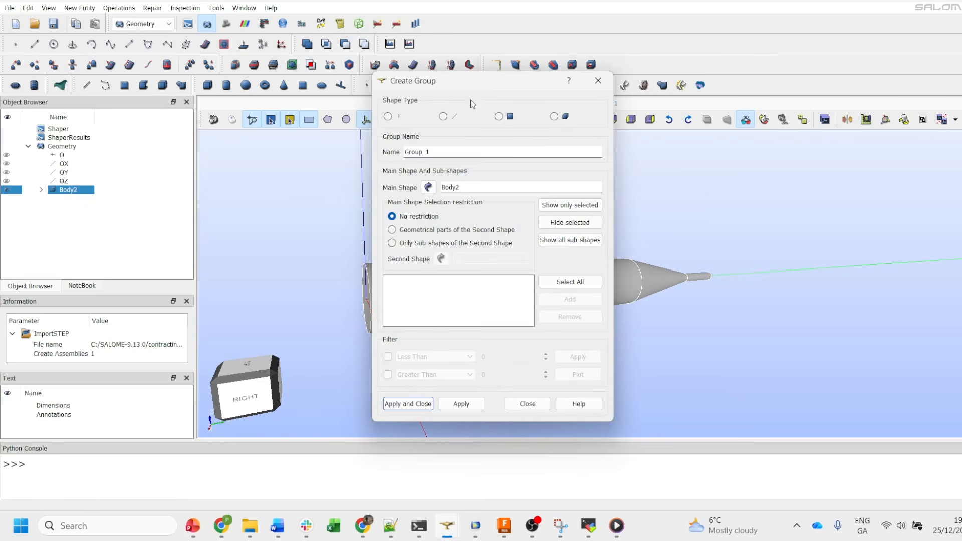
left_click_drag(483, 83, 814, 99)
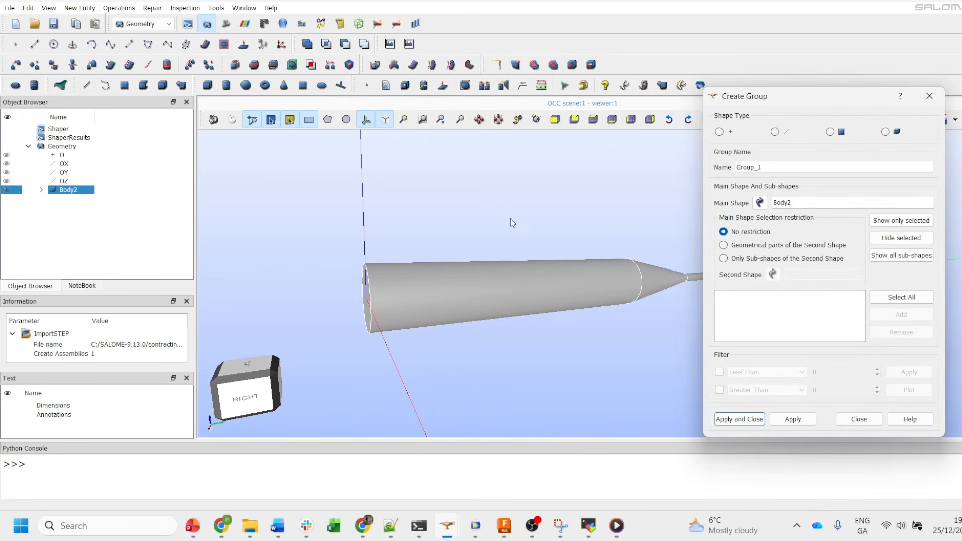
right_click_drag(422, 241, 491, 244, "ctrl")
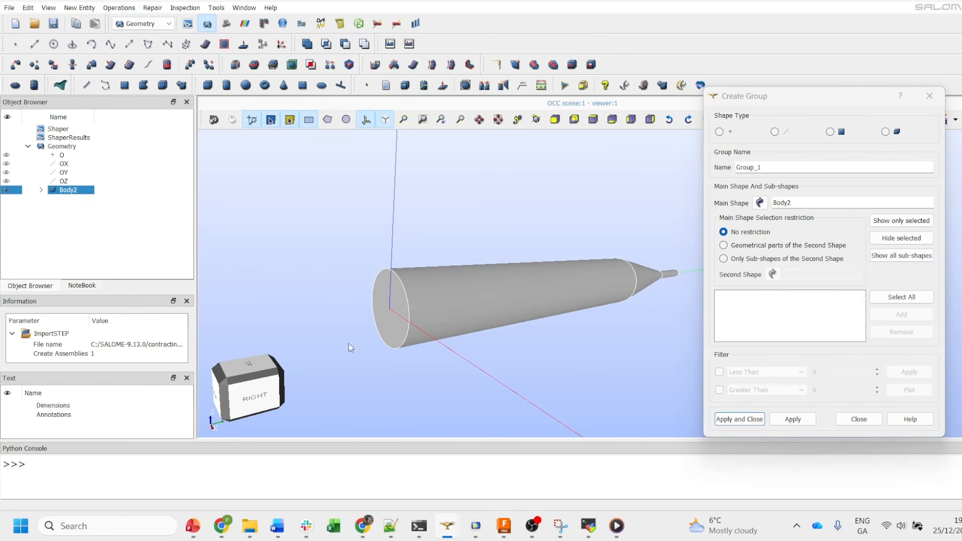
left_click(830, 131)
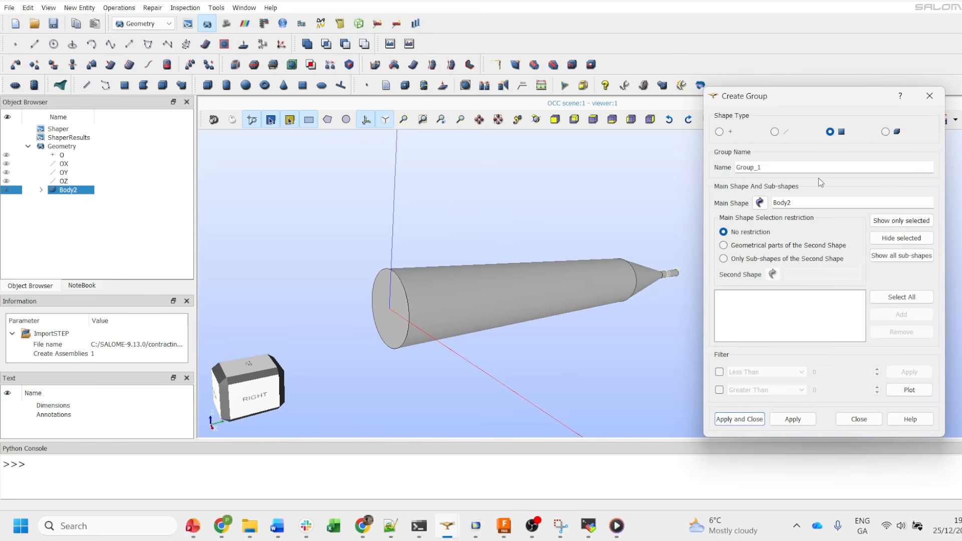
left_click_drag(777, 168, 703, 167)
type("1")
left_click(400, 306)
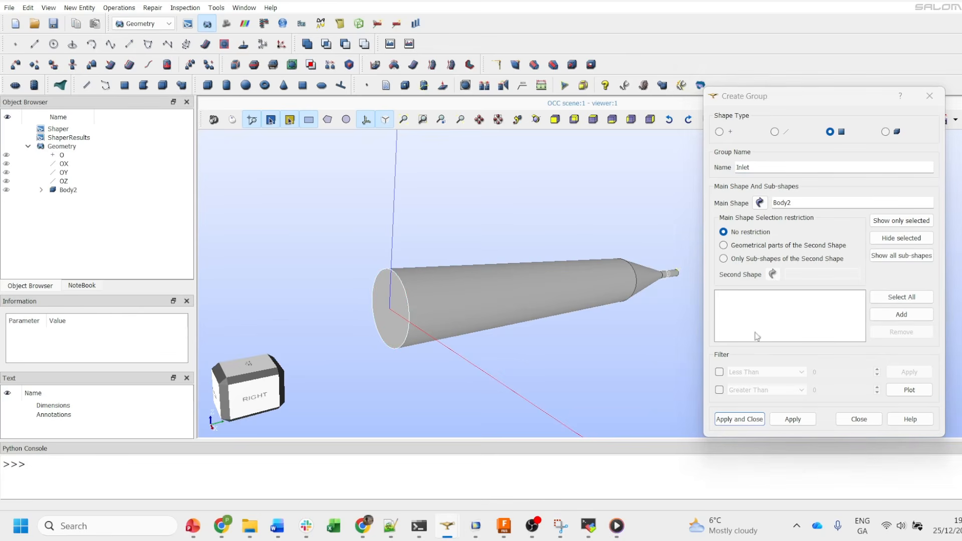
left_click(910, 316)
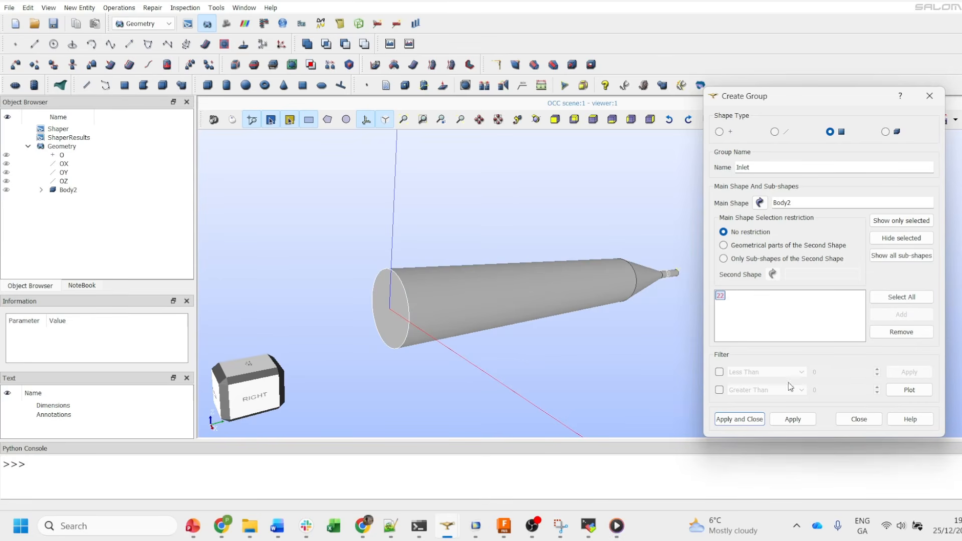
left_click(745, 419)
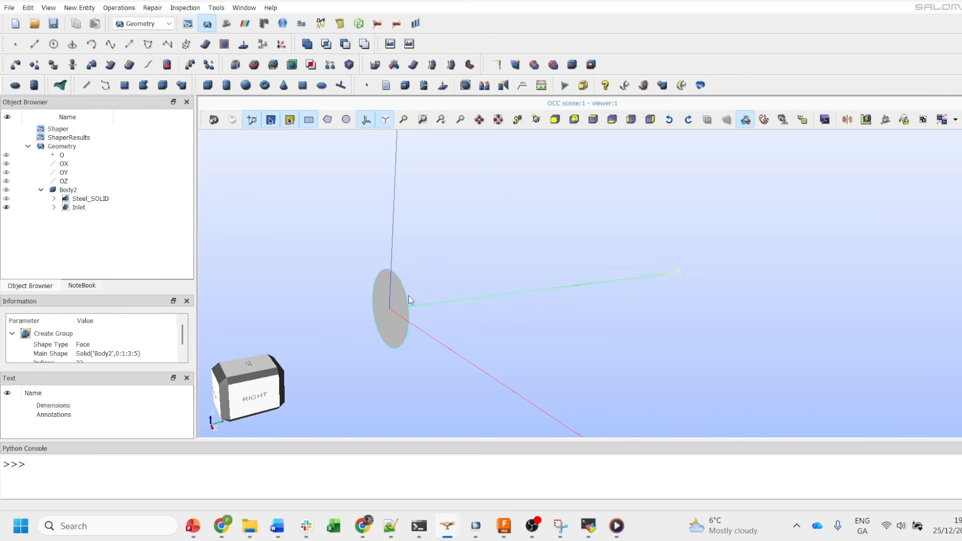
Start a second face group with Body2 as the main shape and name it Outlet
left_click(68, 189)
left_click(79, 8)
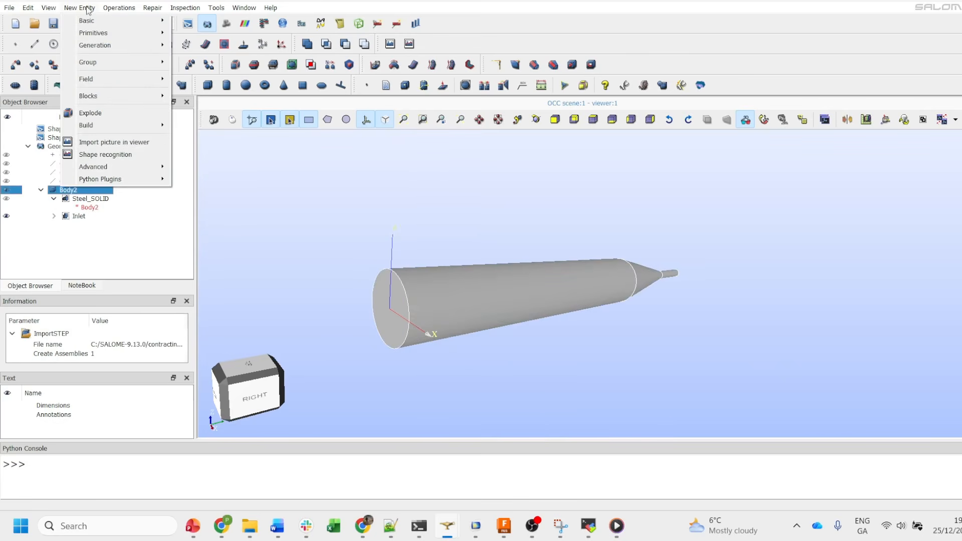
left_click(288, 196)
left_click(83, 8)
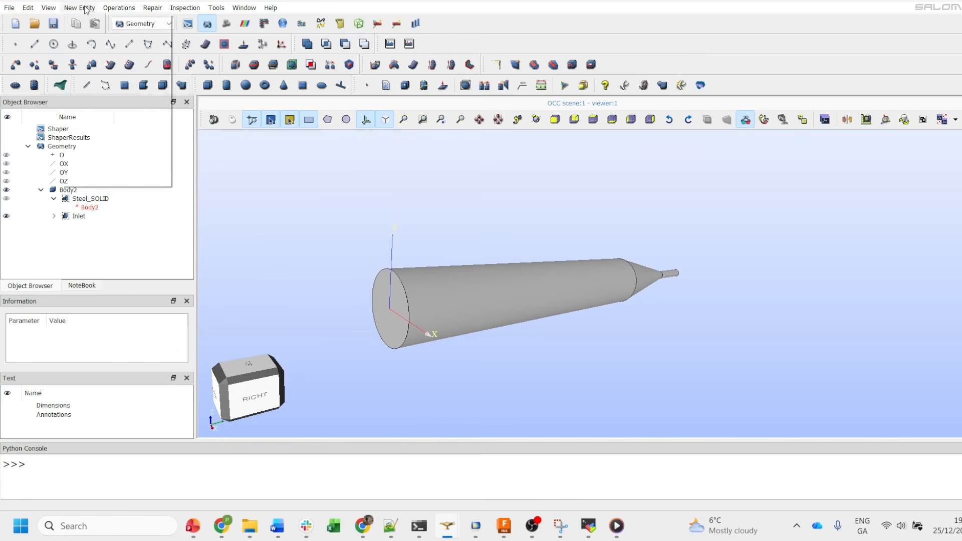
mouse_move(135, 62)
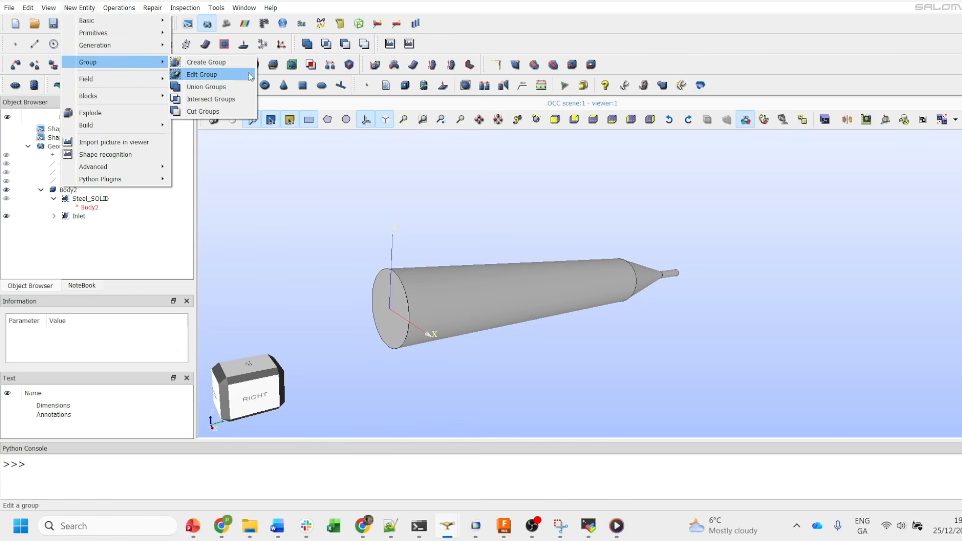
left_click(232, 62)
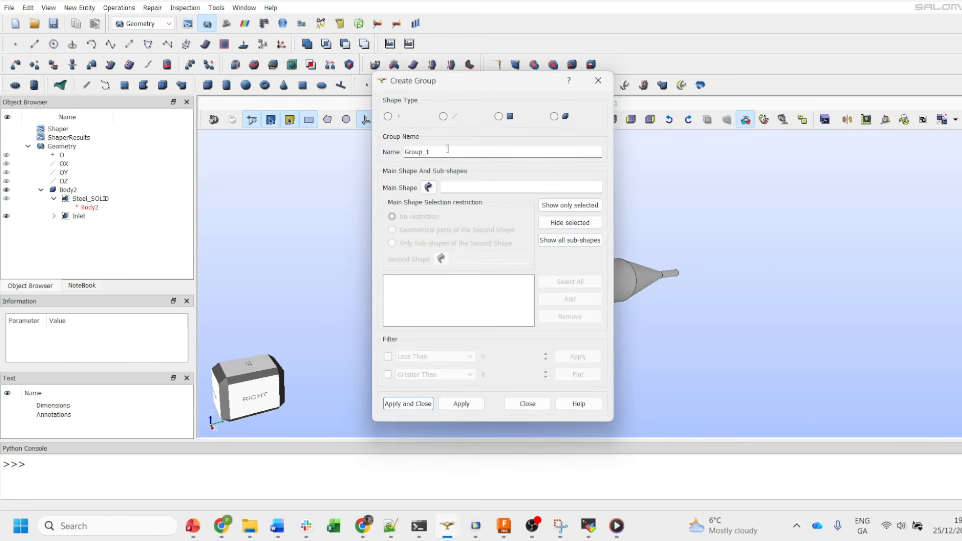
left_click(69, 190)
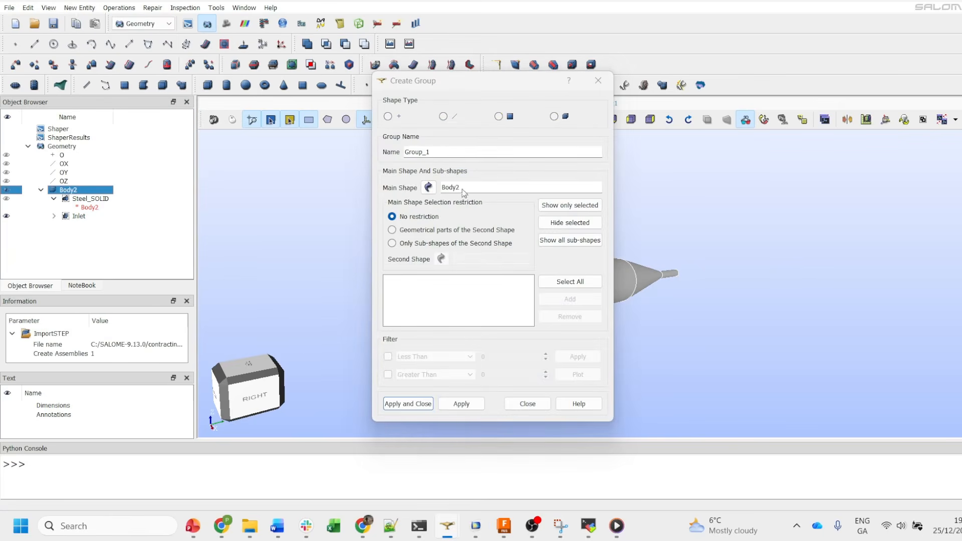
left_click(439, 152)
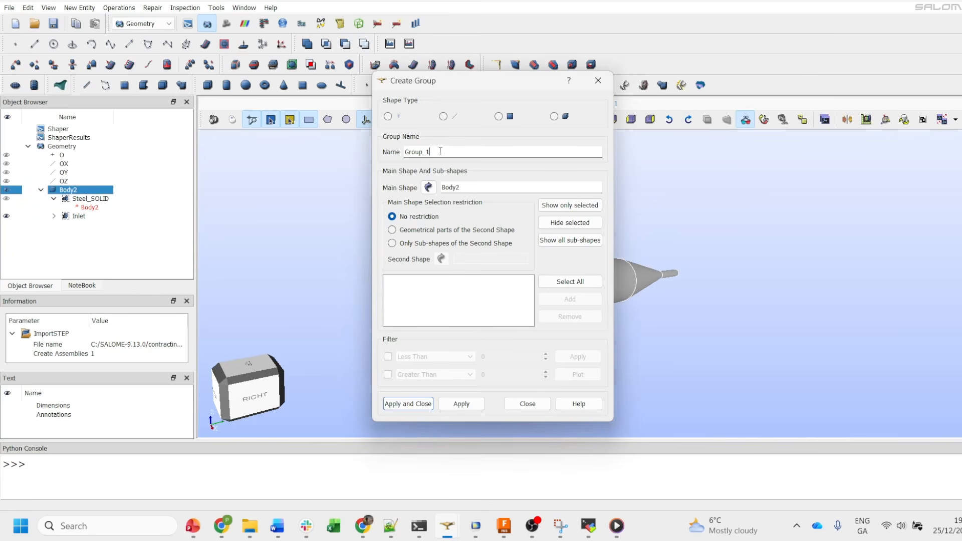
left_click(499, 116)
double_click(453, 152)
type("Outlet")
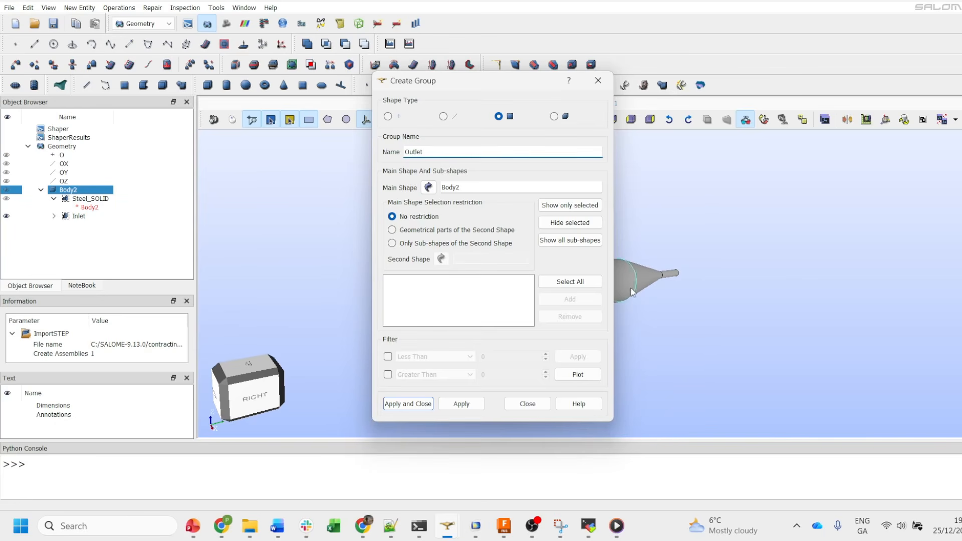
Add the circular end face of the narrow pipe section to the Outlet group and create the group
right_click_drag(633, 292, 616, 252, "ctrl")
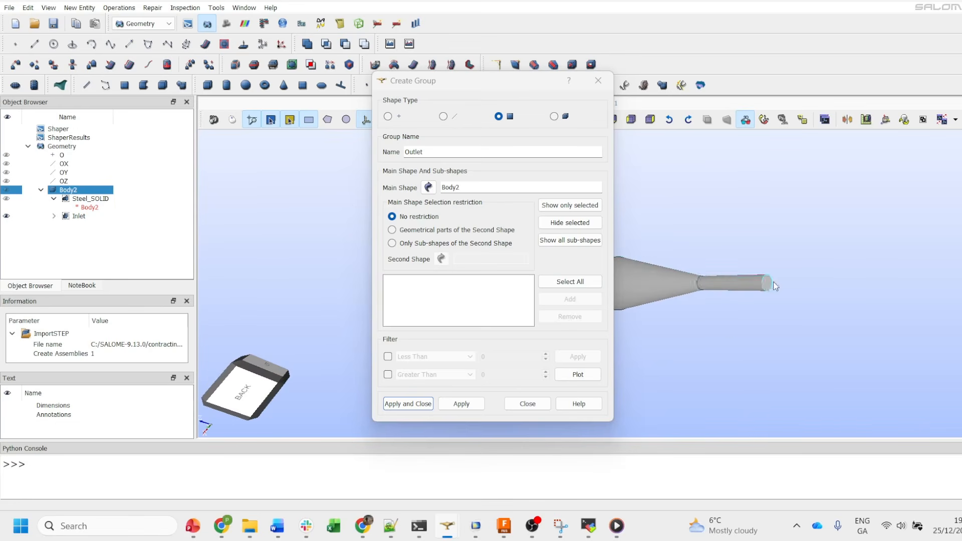
scroll(794, 270, "up", 6)
scroll(773, 283, "down", 4)
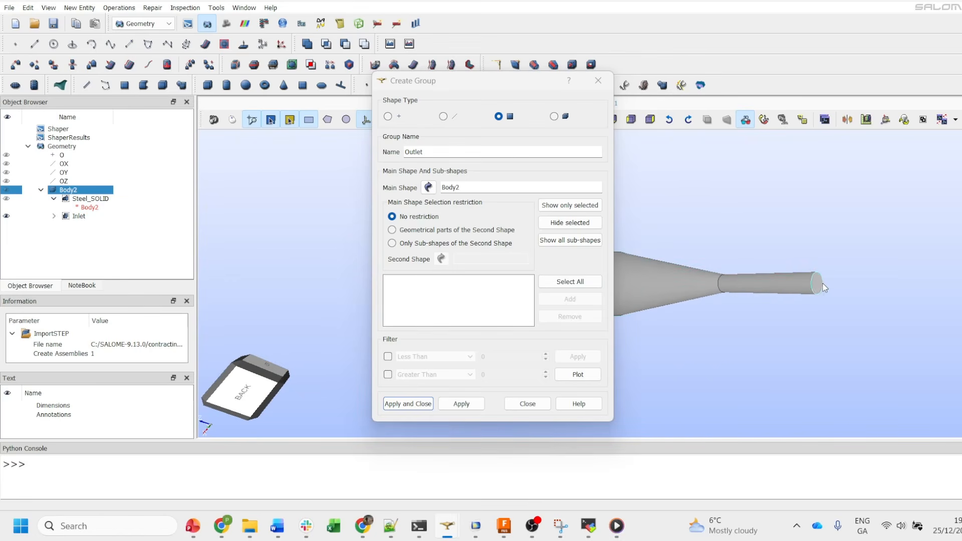
left_click(822, 286)
left_click(581, 300)
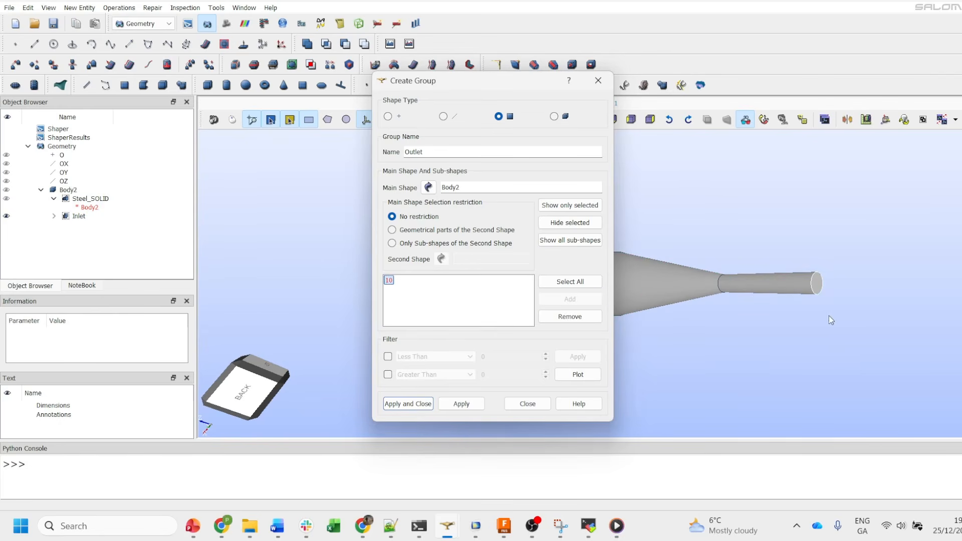
left_click(461, 406)
Name the next face group of Body2 Wall and include all faces of the body in its list
scroll(778, 328, "up", 2)
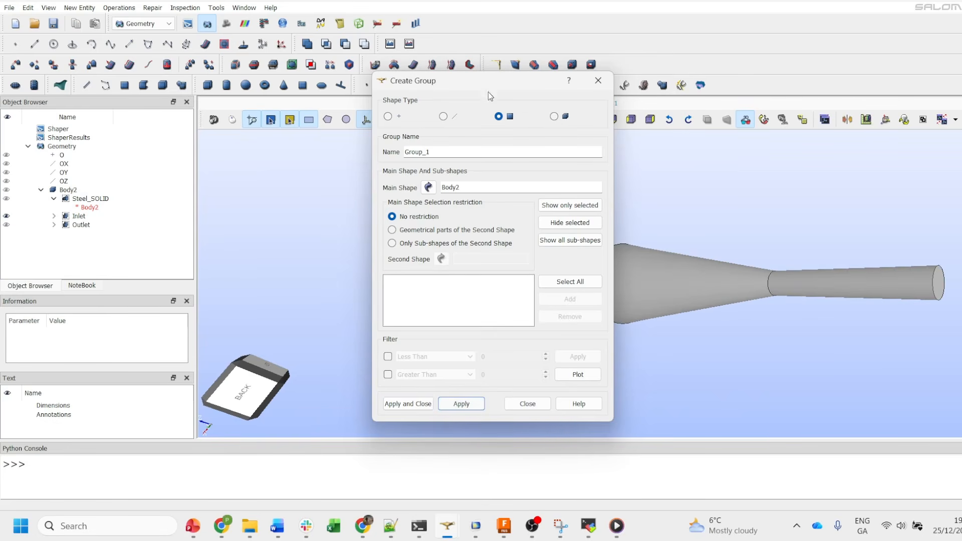
left_click_drag(488, 84, 268, 64)
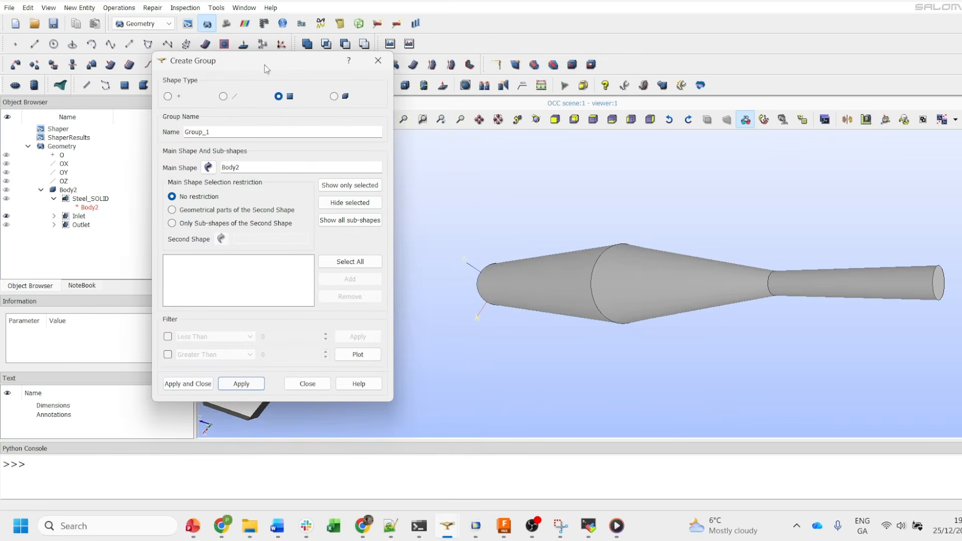
left_click(561, 228)
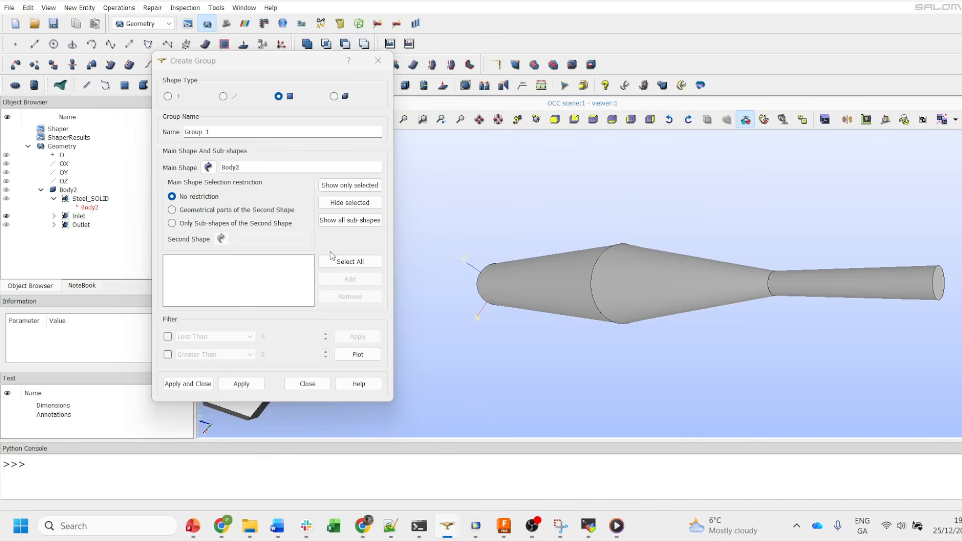
double_click(220, 132)
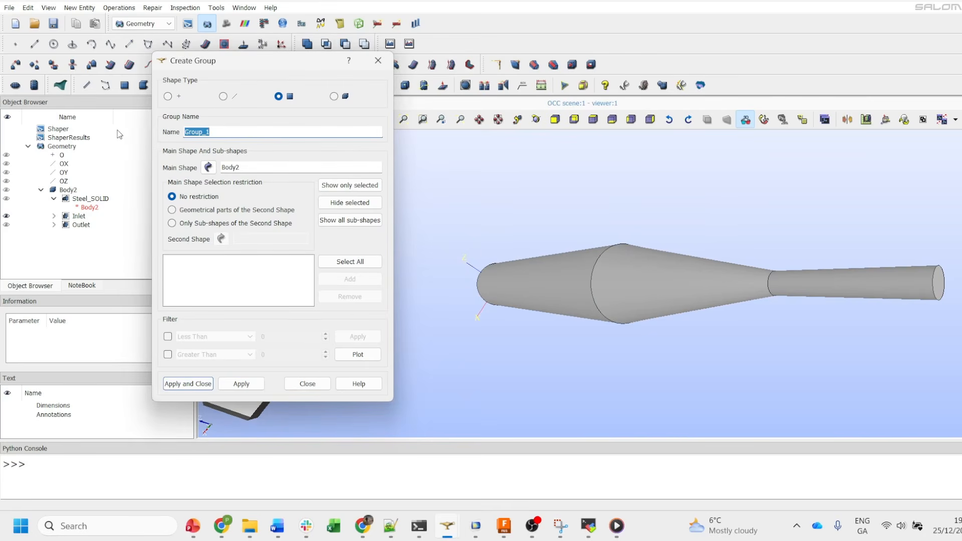
type("Wall")
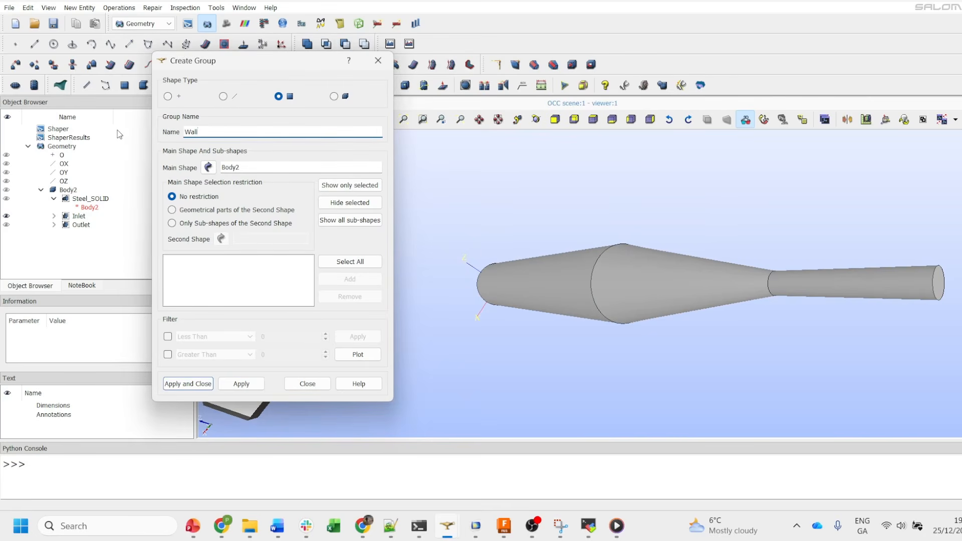
left_click(364, 265)
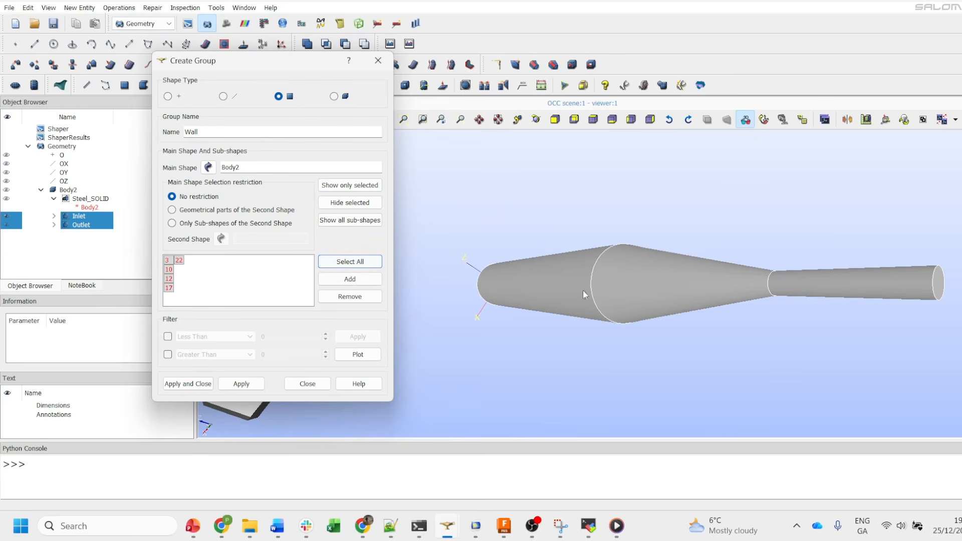
Identify the outlet end face in the Wall group's face list and remove it
right_click(622, 261)
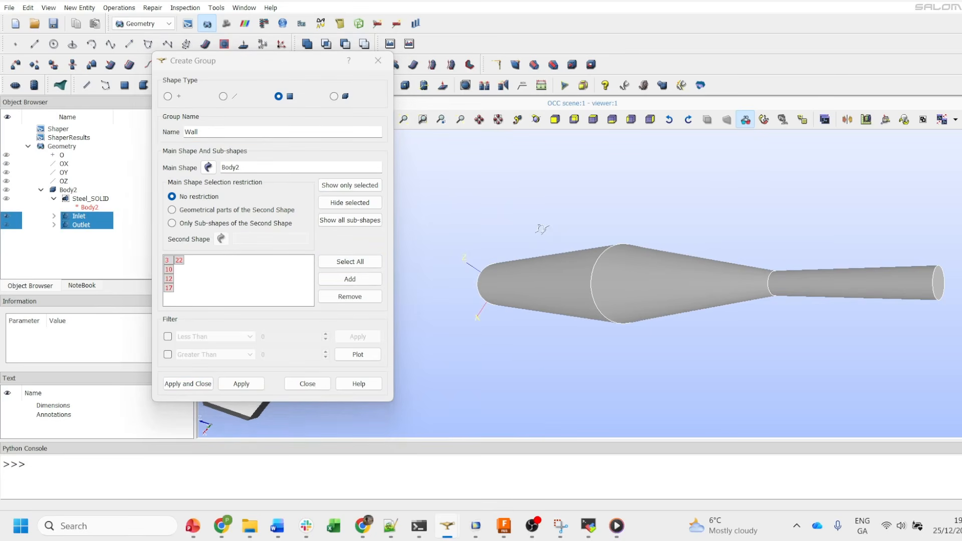
right_click_drag(541, 227, 203, 241, "ctrl")
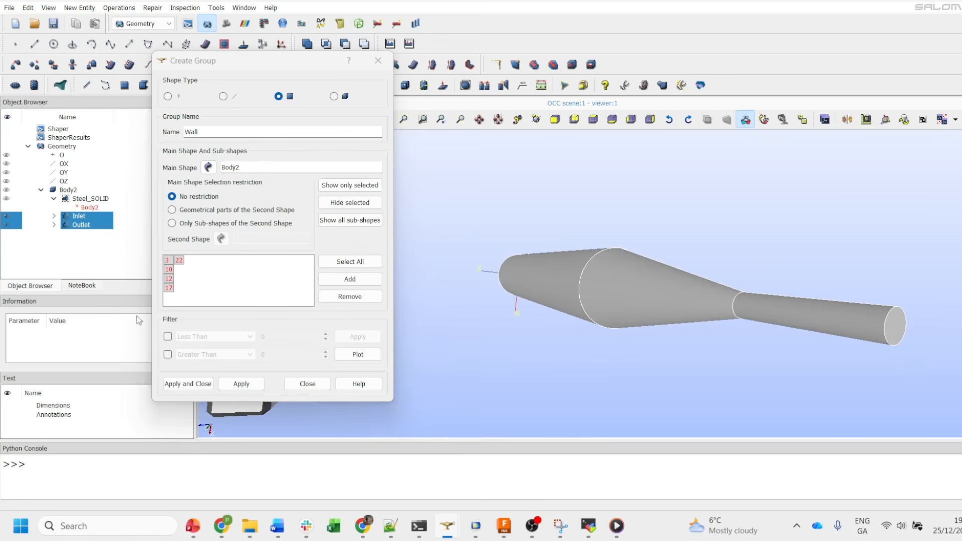
left_click(168, 289)
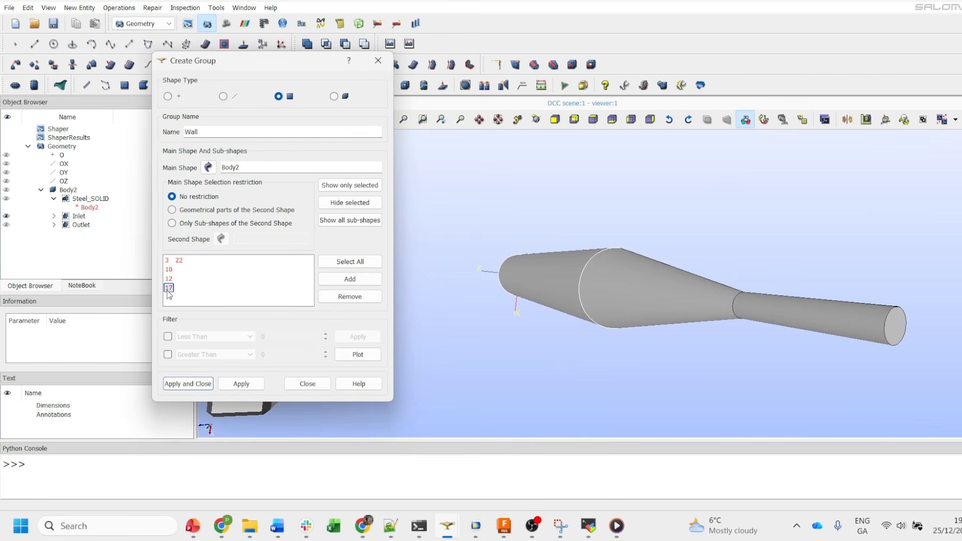
left_click(170, 279)
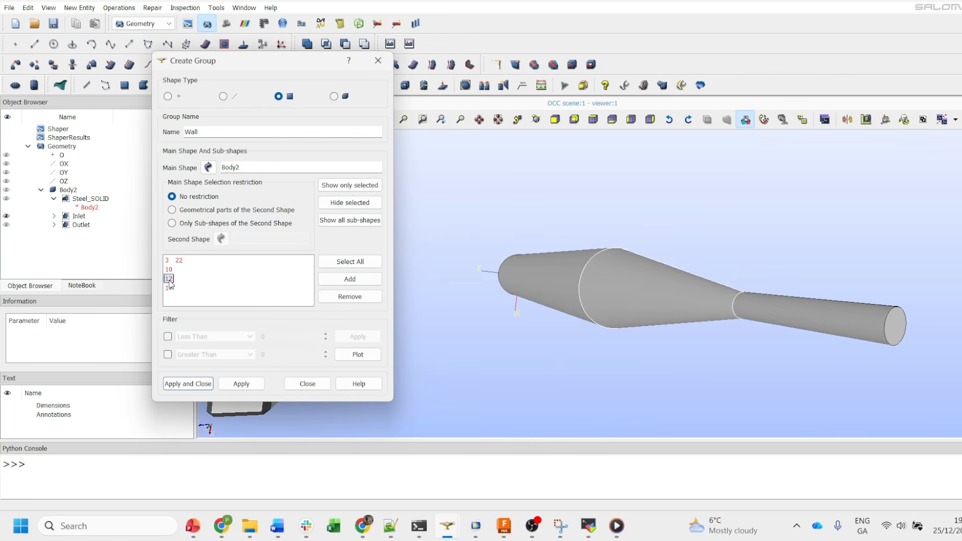
left_click(169, 270)
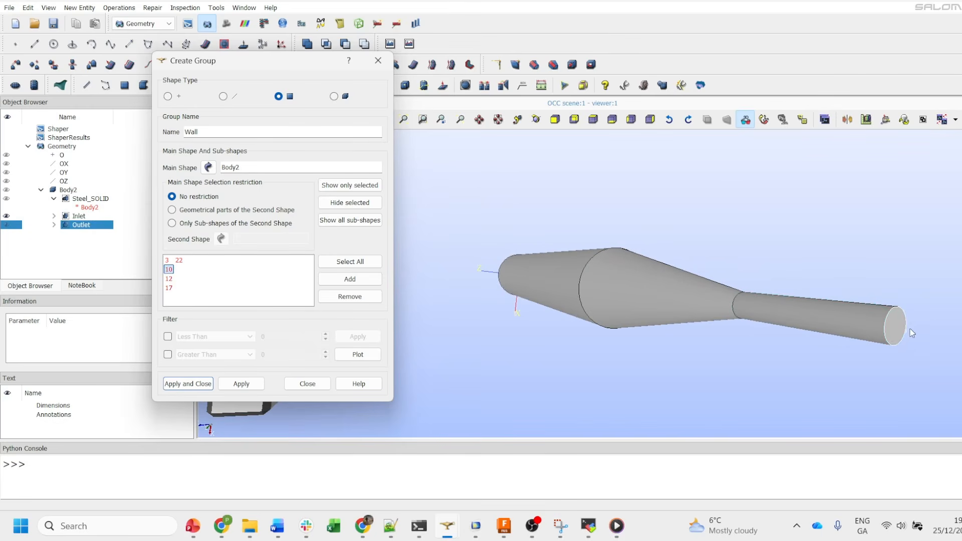
left_click(349, 297)
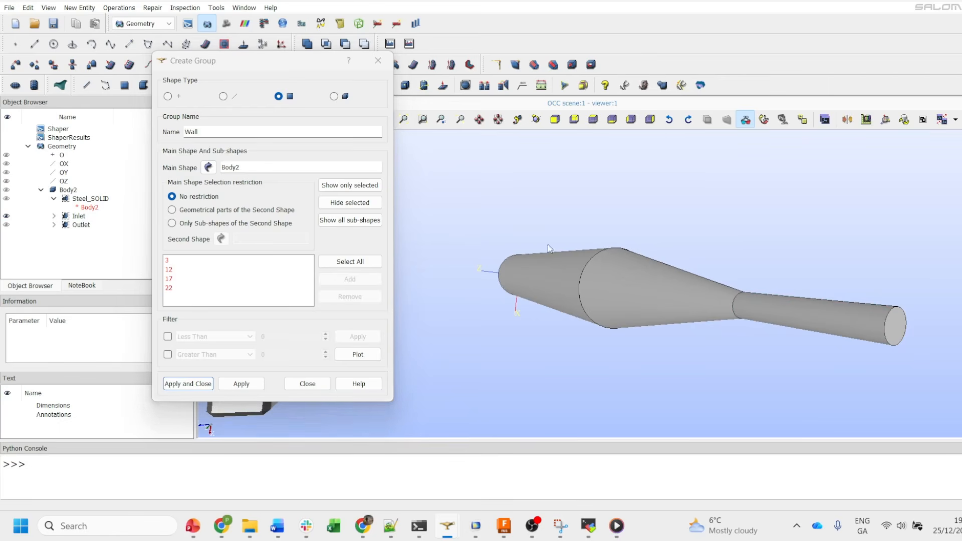
Check each face listed for the Wall group and remove face 22, the circular inlet end face
right_click(652, 244)
right_click_drag(535, 197, 761, 194, "ctrl")
left_click(206, 265)
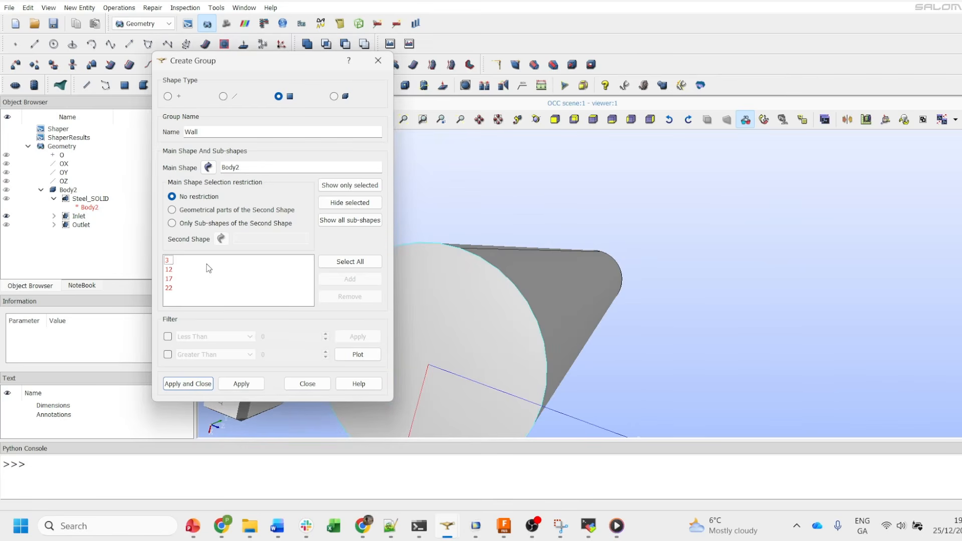
left_click(169, 260)
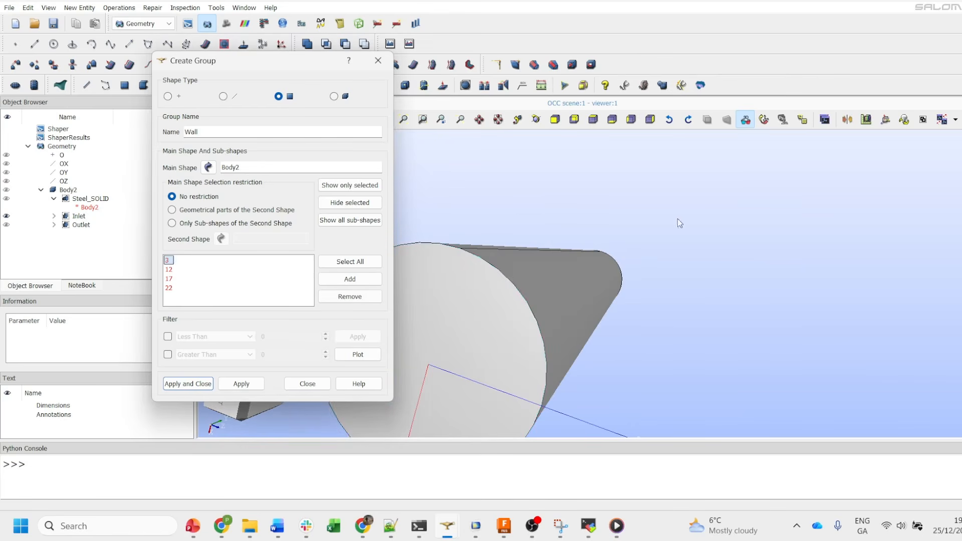
right_click_drag(677, 219, 592, 247, "ctrl")
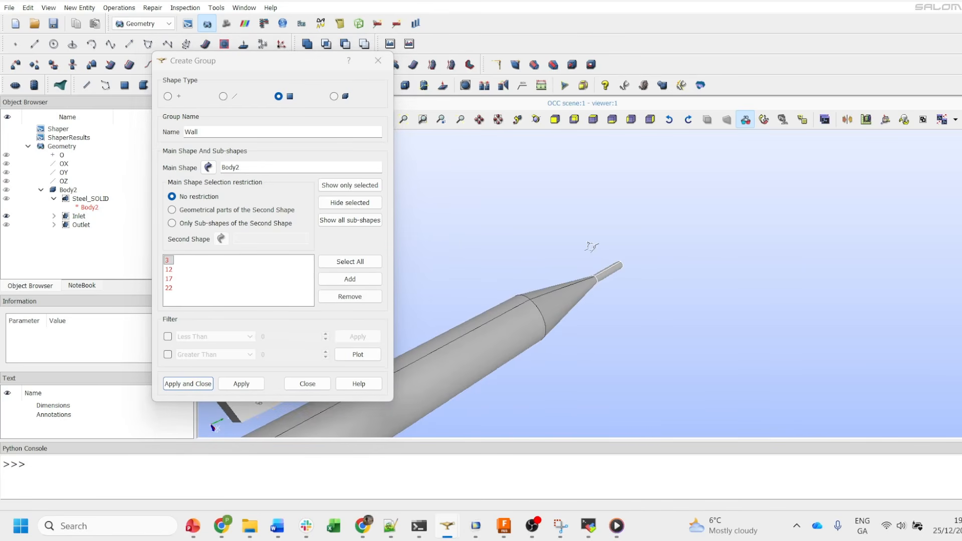
left_click(169, 269)
scroll(704, 257, "down", 5)
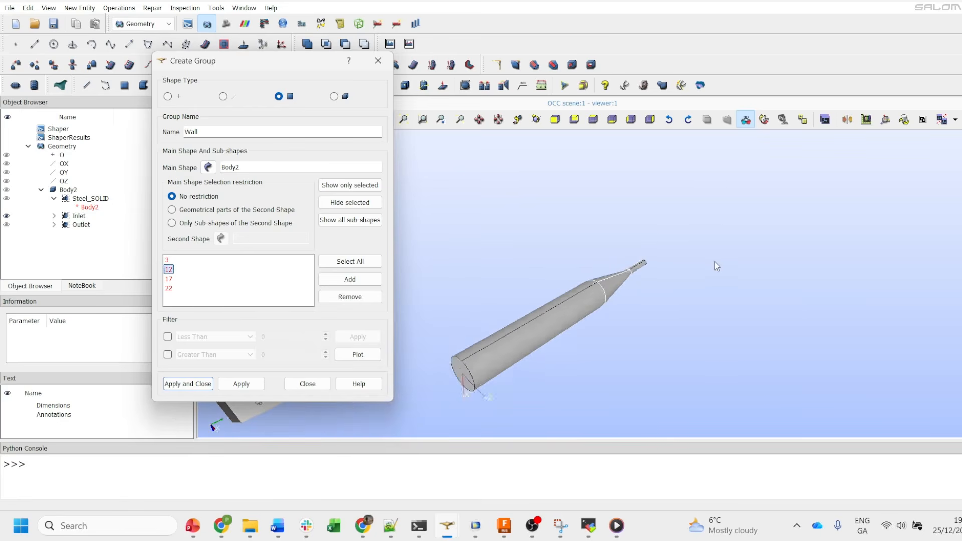
left_click(170, 278)
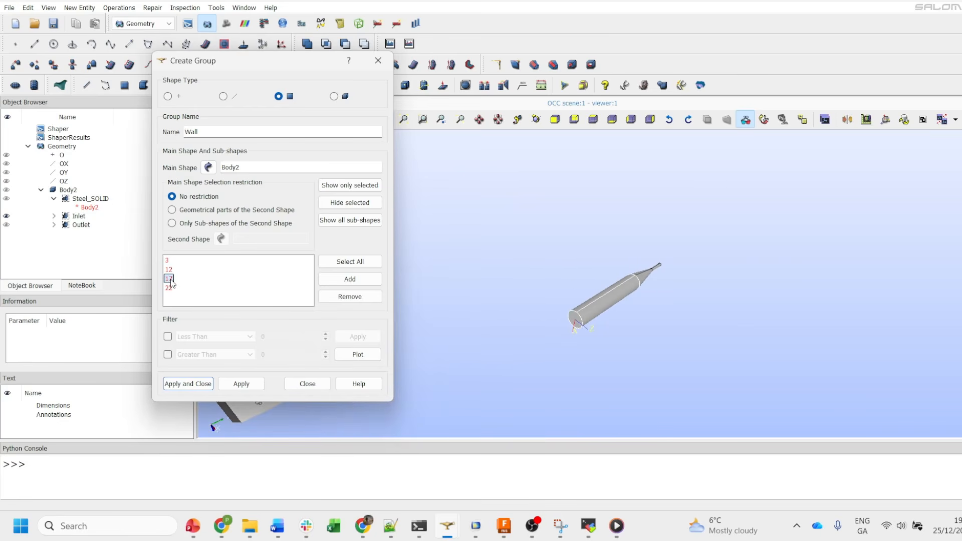
left_click(170, 288)
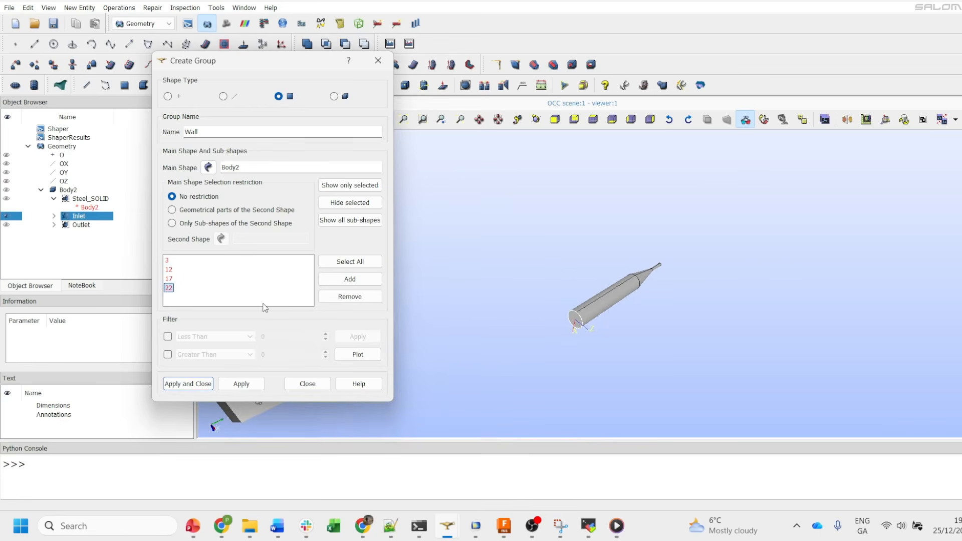
left_click(356, 300)
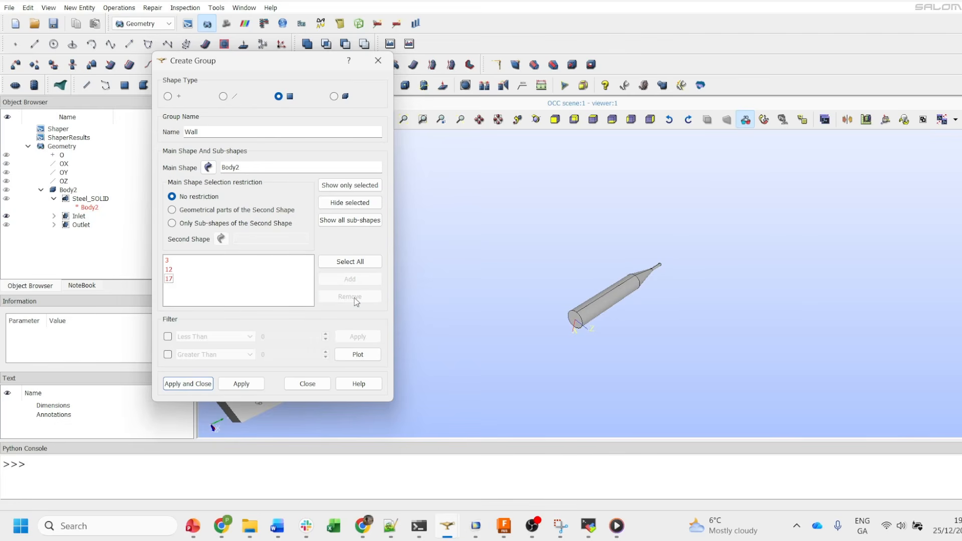
Select faces 3, 12 and 17 in the list and create the Wall group from them
left_click(168, 260)
left_click(169, 270, "shift")
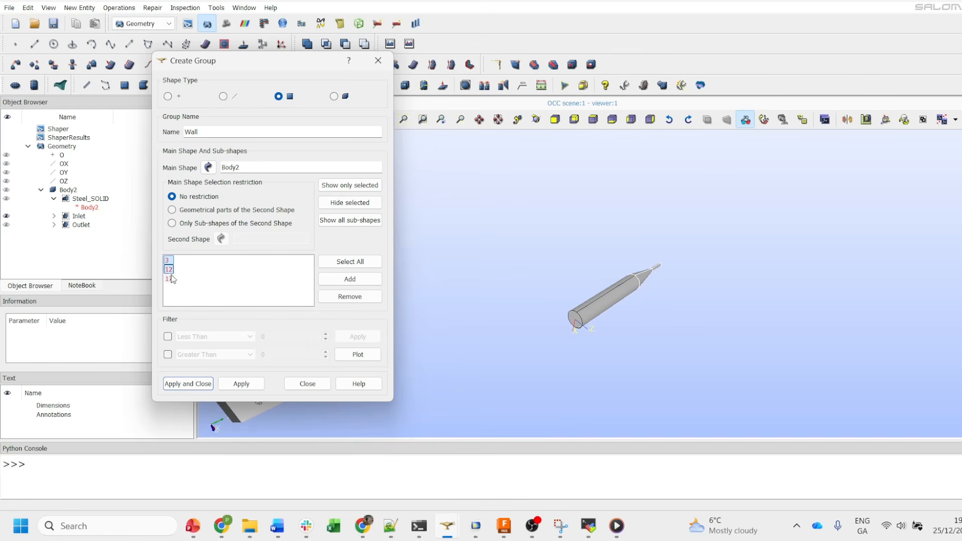
left_click(170, 279, "shift")
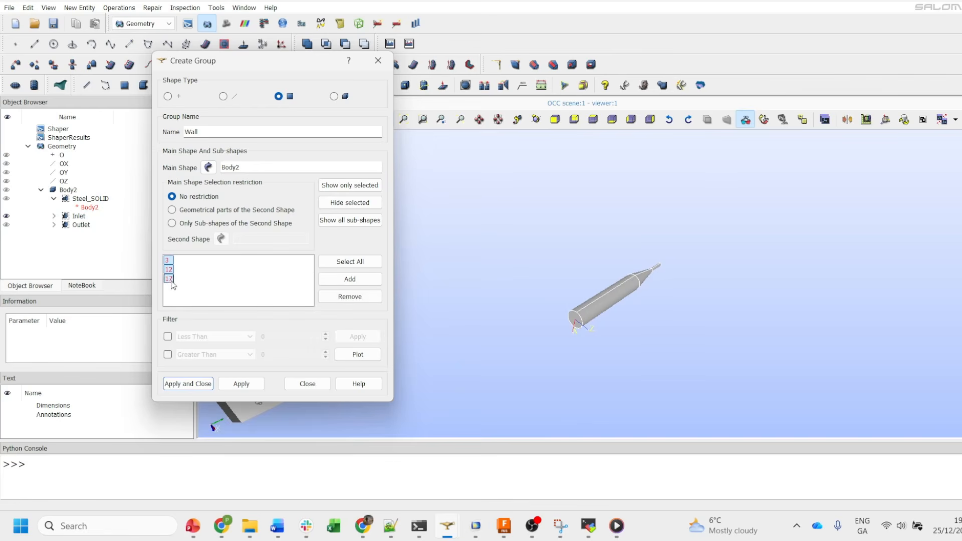
left_click(202, 384)
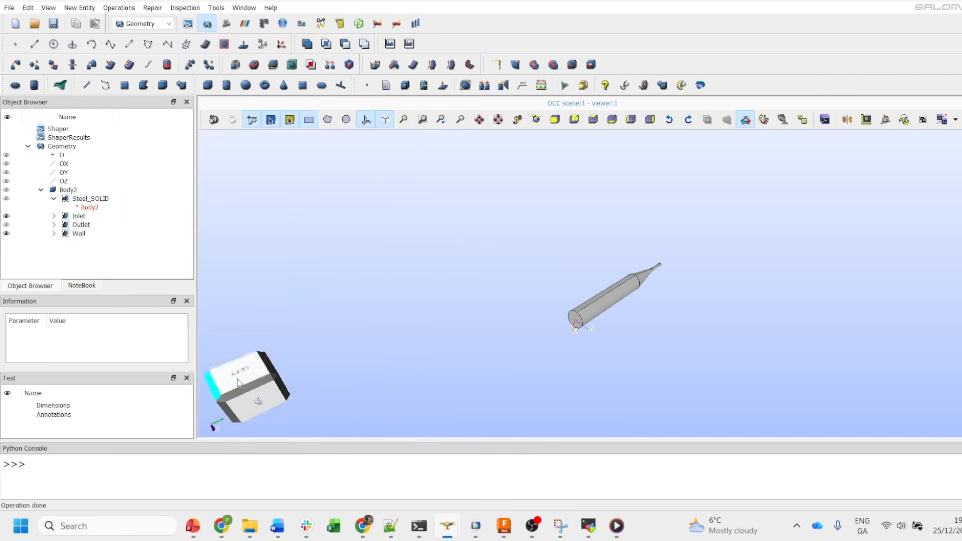
Hide the Inlet and Outlet groups so that only Wall is displayed, and inspect its faces around the pipe
scroll(717, 322, "up", 2)
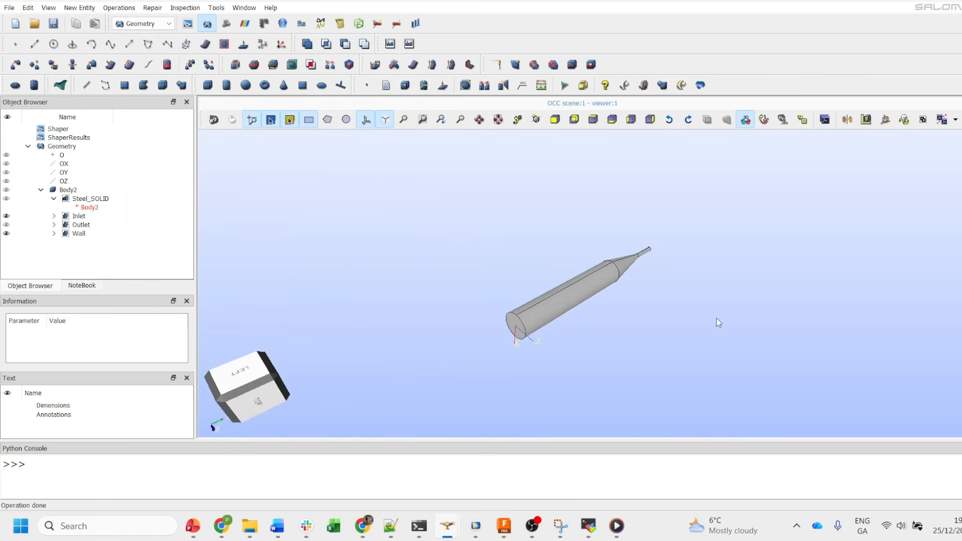
scroll(444, 212, "down", 2)
scroll(440, 216, "up", 2)
scroll(460, 306, "up", 1)
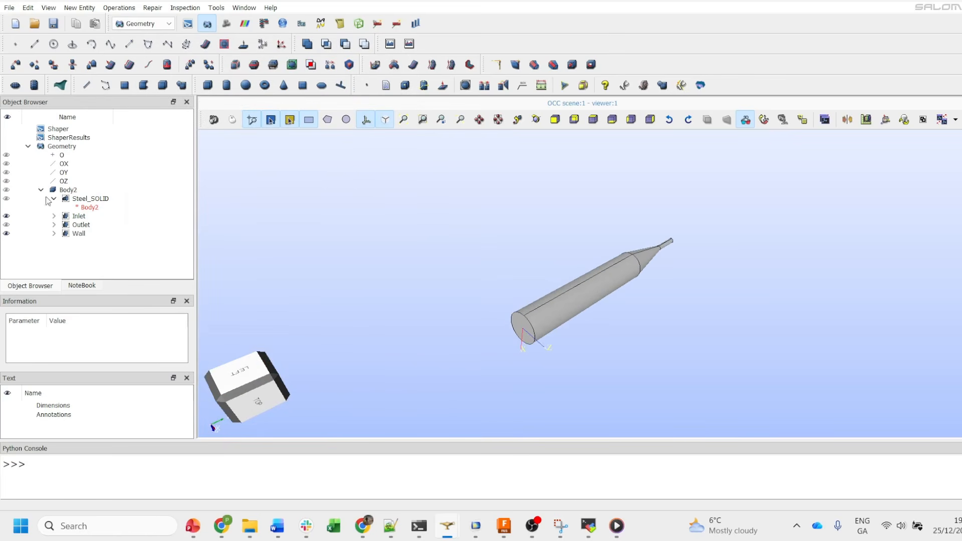
left_click(7, 225)
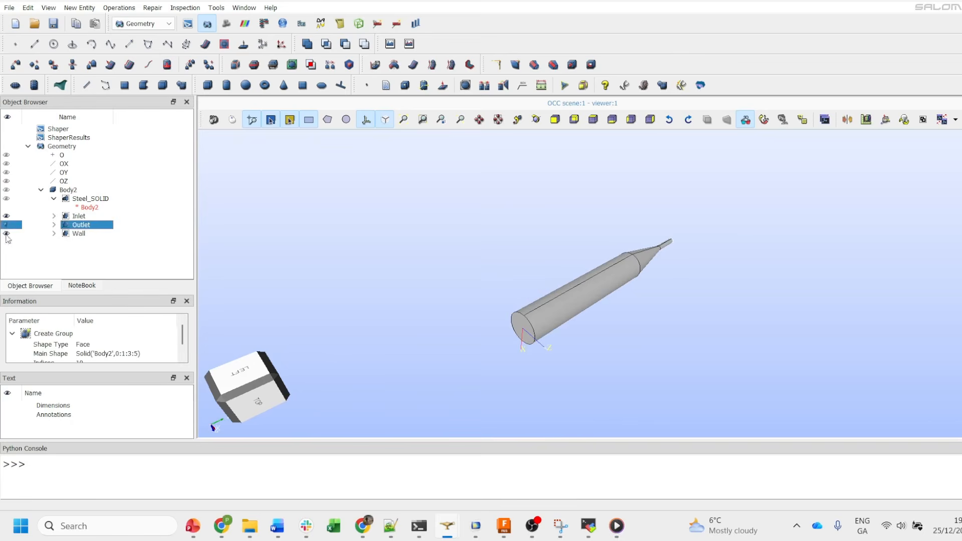
left_click(6, 216)
left_click(6, 225)
right_click(567, 197)
left_click(491, 260)
right_click_drag(491, 260, 125, 258, "ctrl")
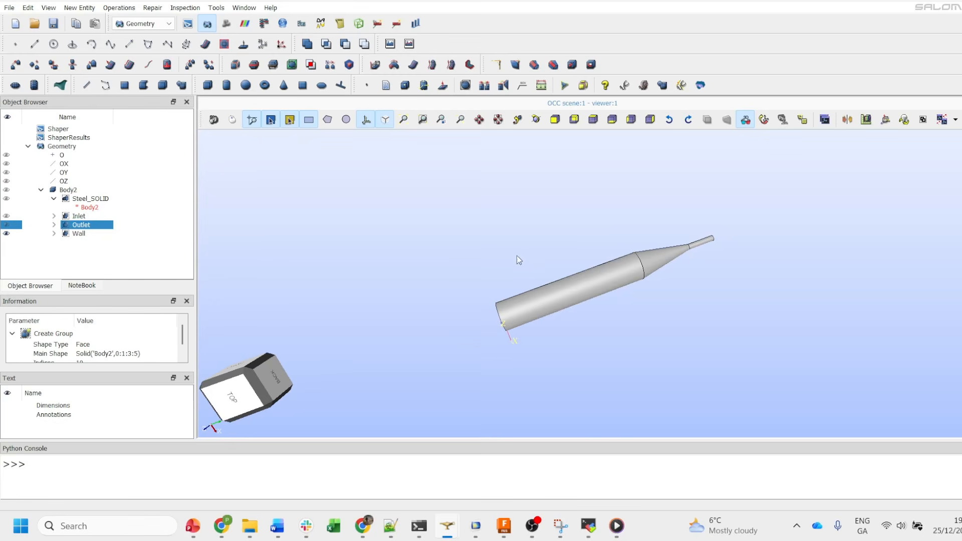
left_click_drag(490, 248, 576, 205)
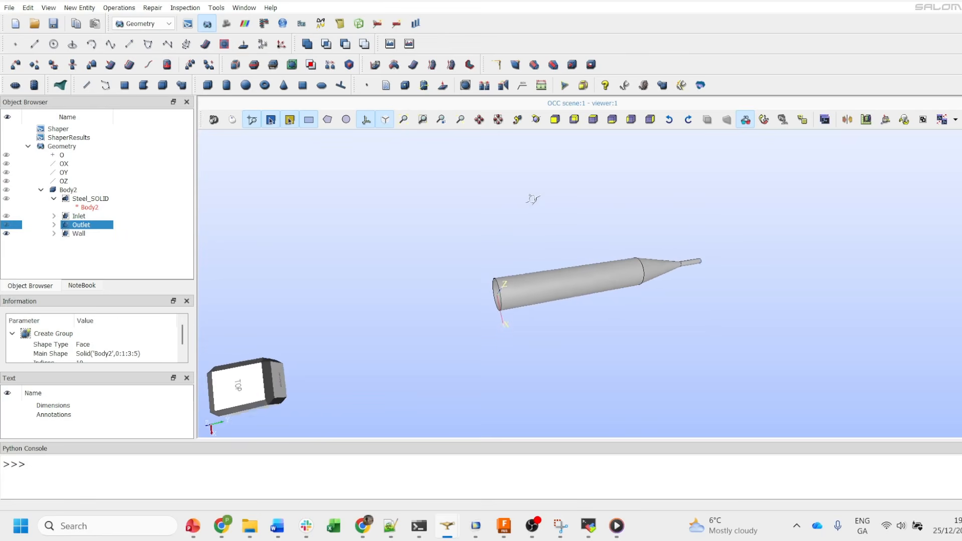
Switch to the Mesh module and change the projection mode of its VTK viewer
left_click(148, 24)
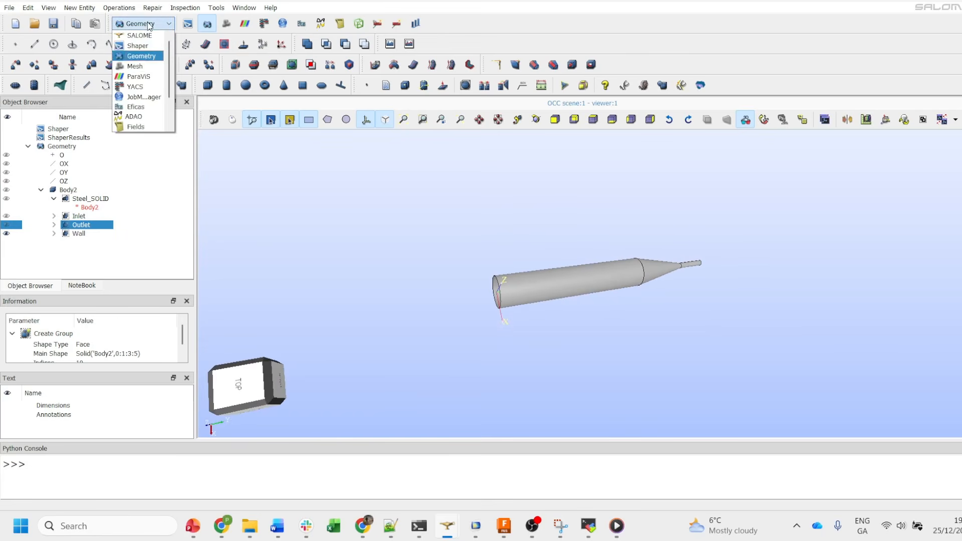
left_click(140, 67)
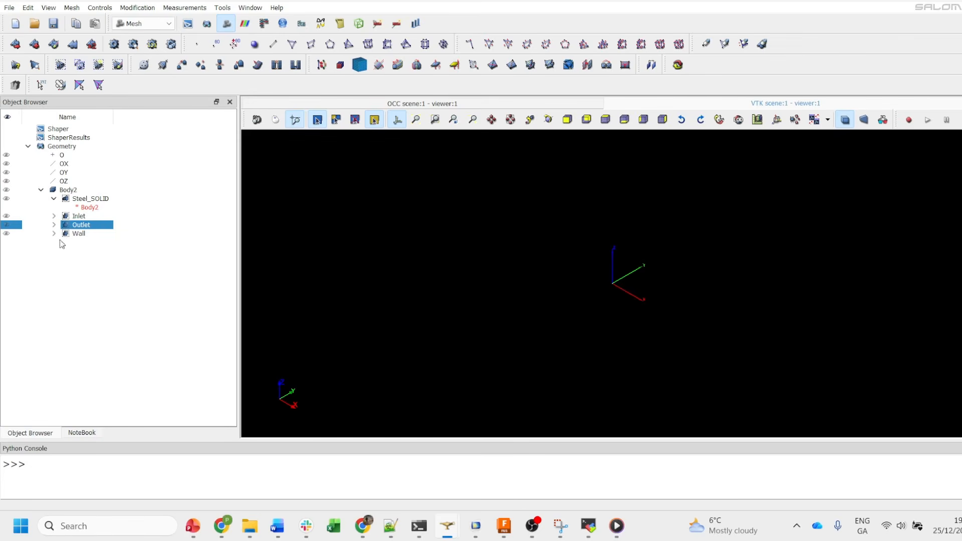
scroll(627, 258, "up", 5)
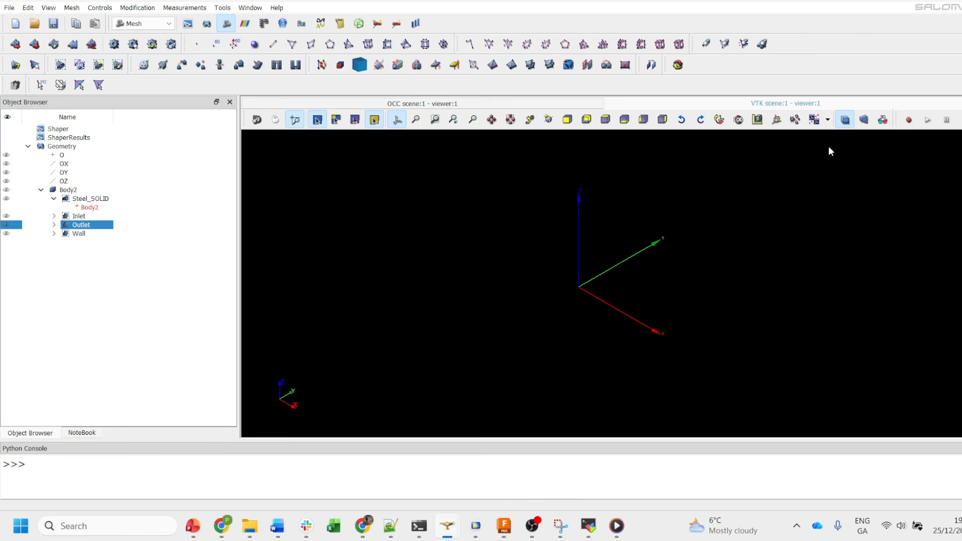
left_click(884, 122)
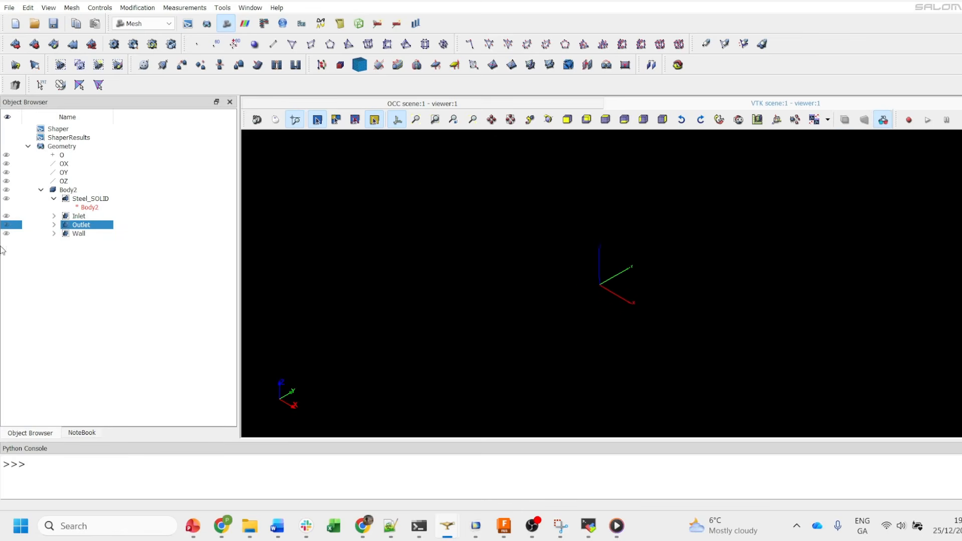
scroll(573, 254, "up", 1)
scroll(602, 262, "down", 2)
scroll(603, 262, "up", 2)
Display Steel_SOLID in the VTK viewer, bring the whole pipe into view and keep the solid selected
left_click(9, 199)
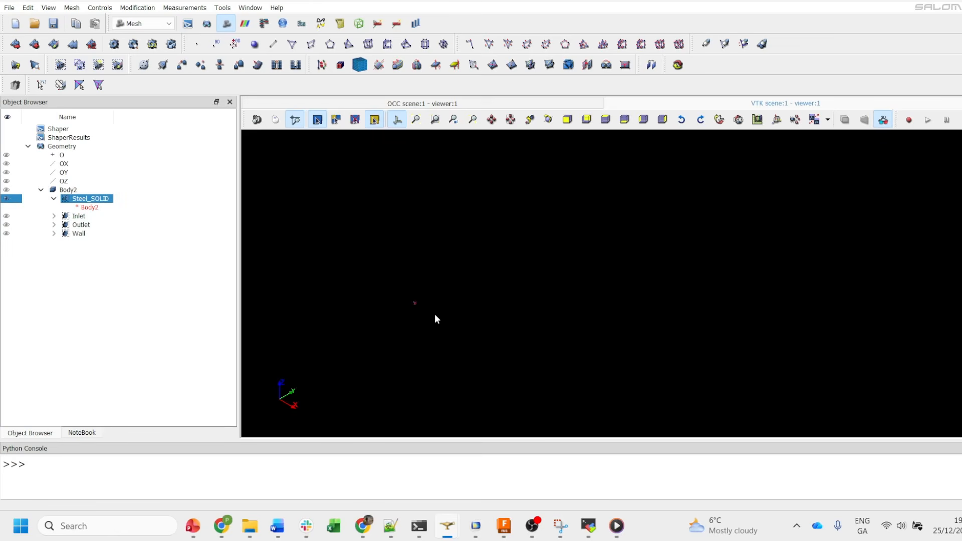
scroll(424, 300, "down", 3)
left_click(720, 121)
scroll(652, 261, "up", 3)
scroll(646, 258, "up", 5)
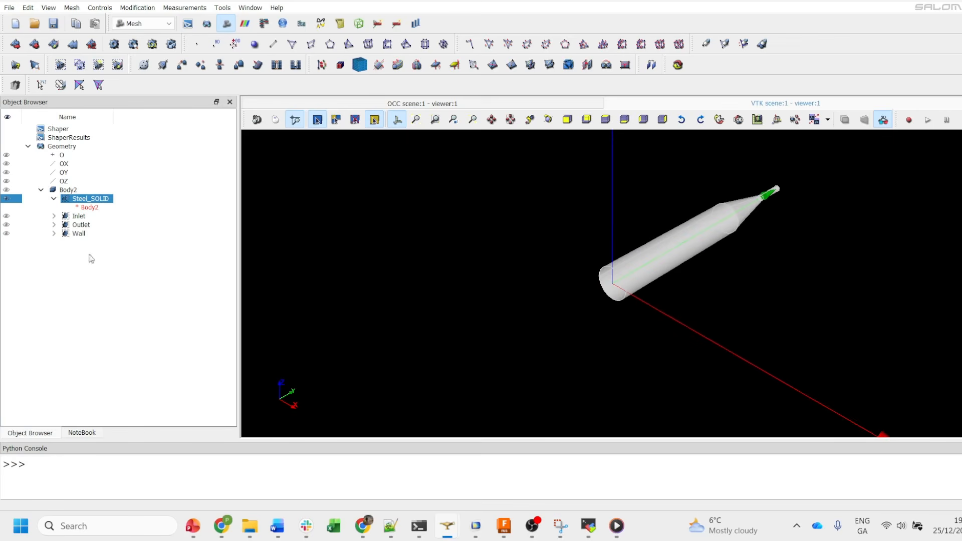
left_click(11, 199)
left_click(11, 199)
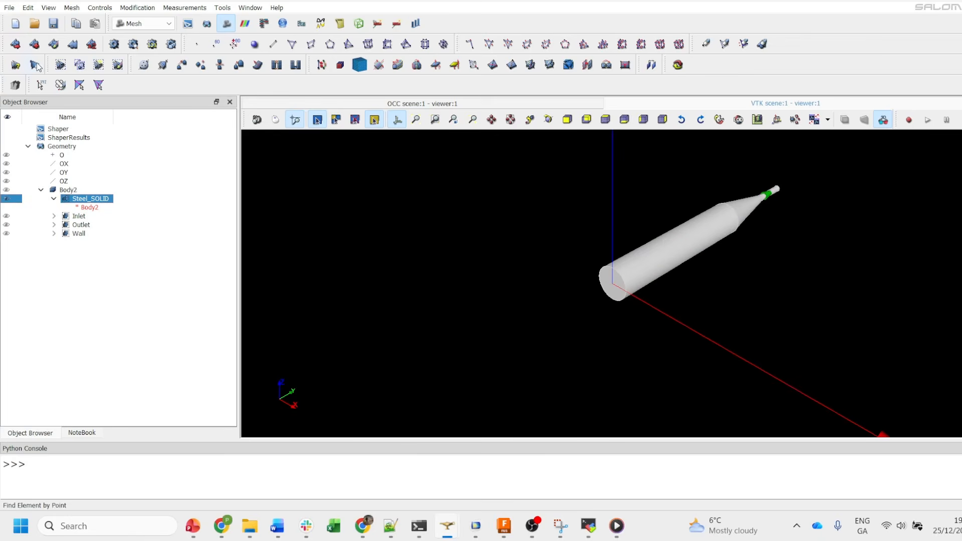
Start a new mesh on Steel_SOLID, keep mesh type Any and set the 3D algorithm to NETGEN 3D
left_click(16, 44)
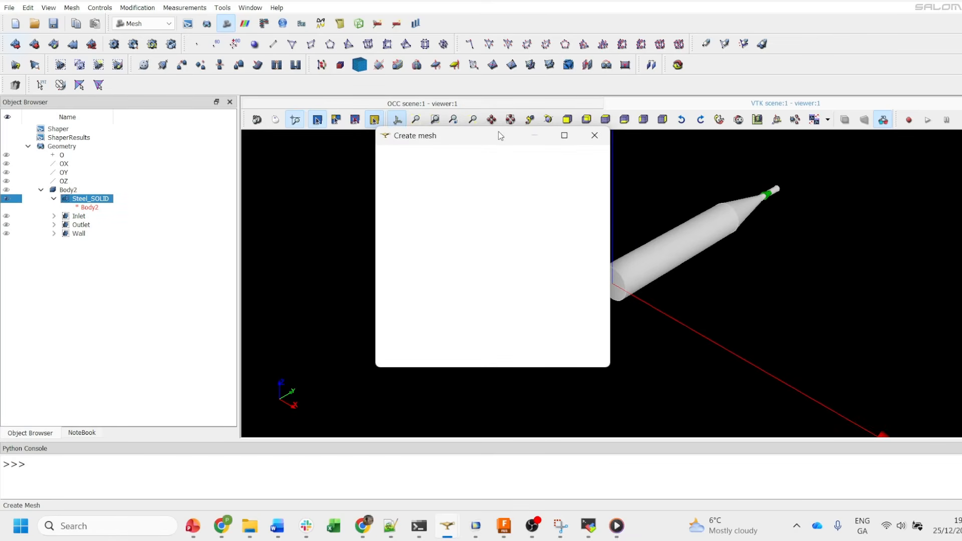
left_click_drag(488, 130, 363, 123)
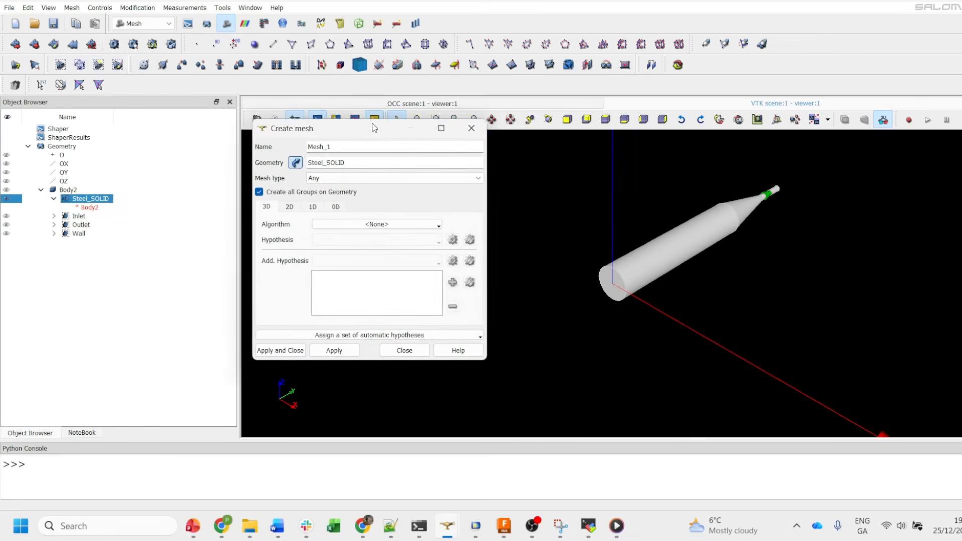
left_click(445, 179)
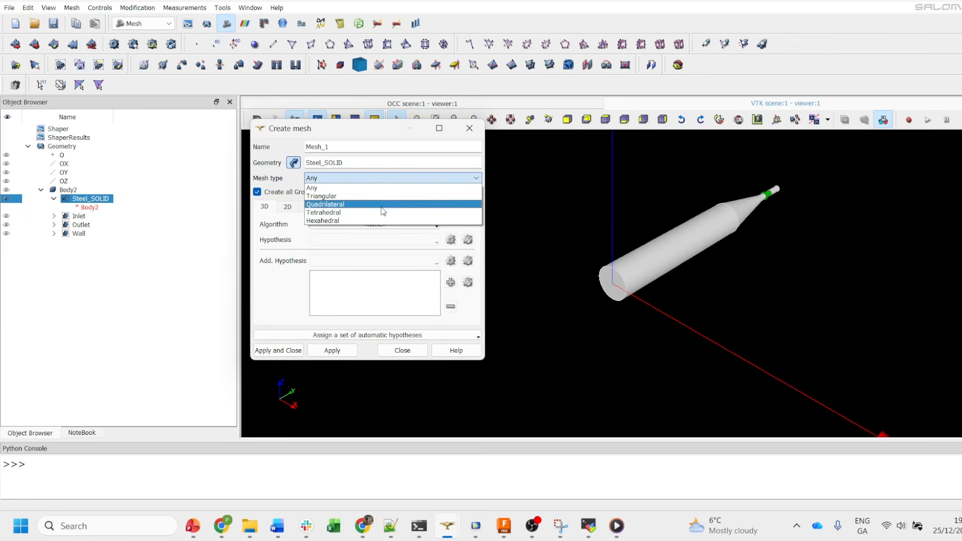
left_click(440, 180)
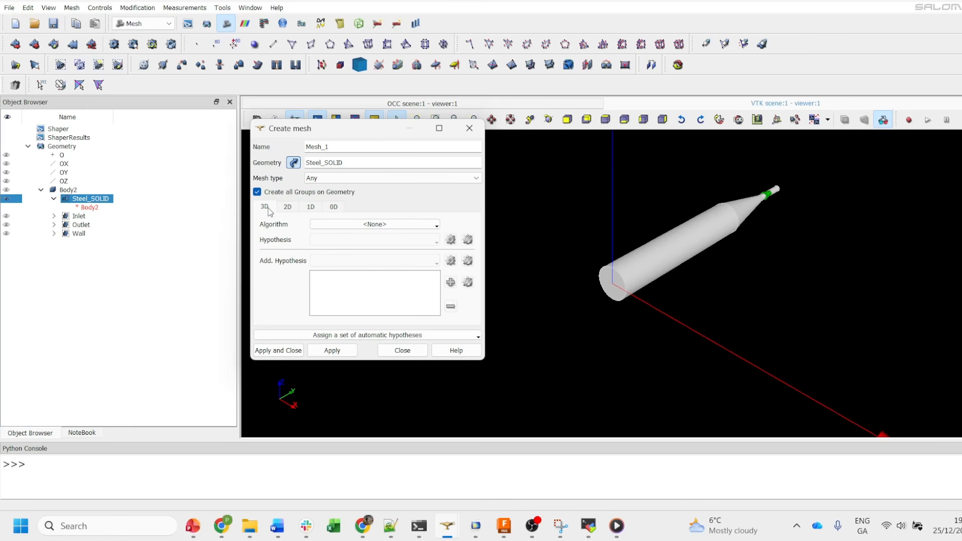
left_click(372, 225)
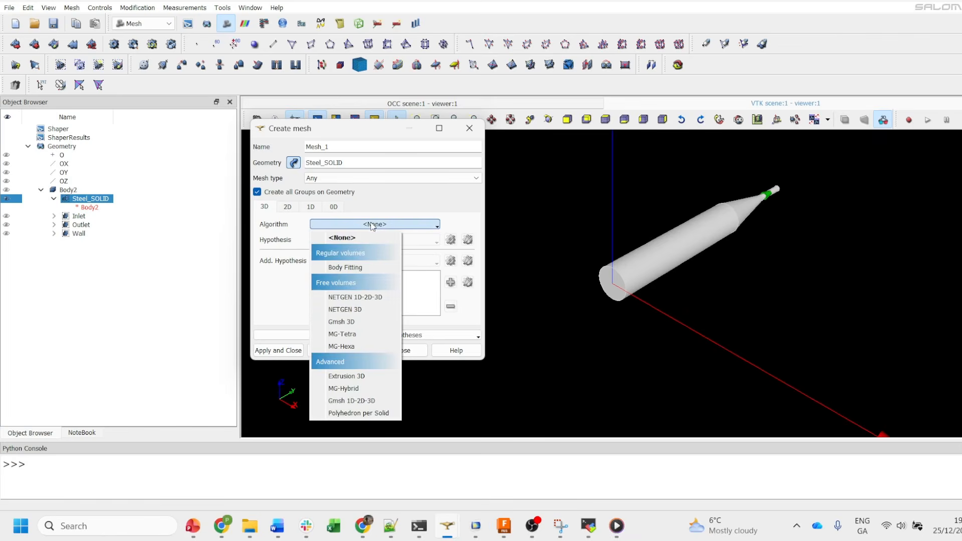
left_click(365, 309)
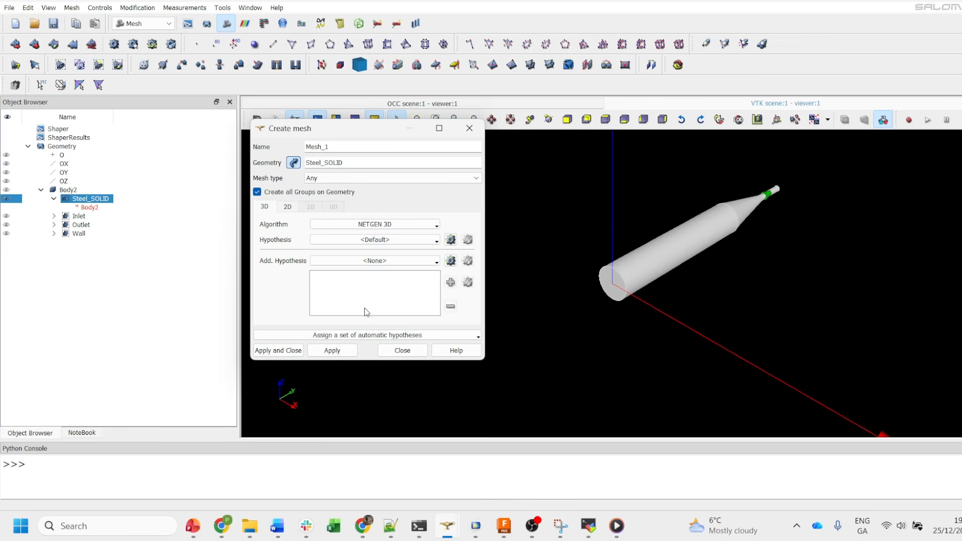
left_click(374, 225)
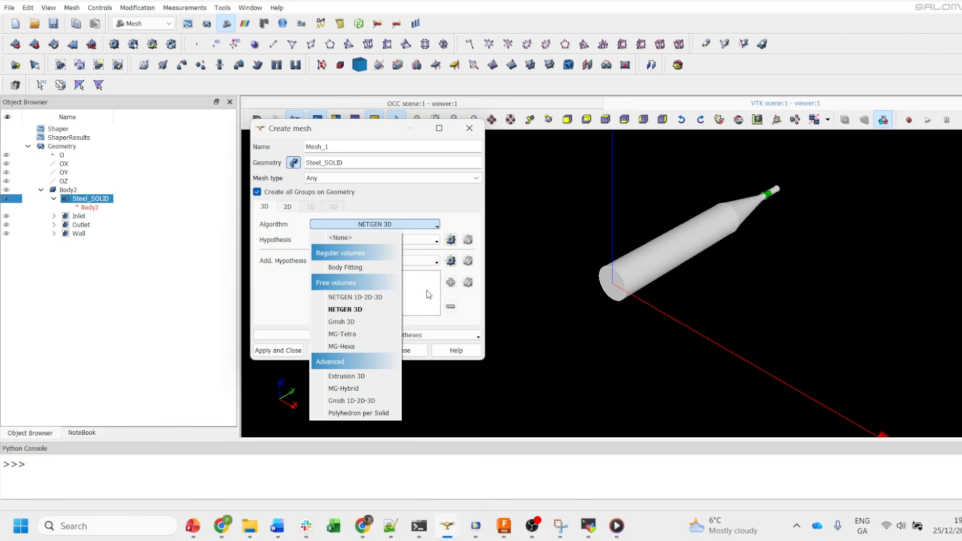
left_click(404, 227)
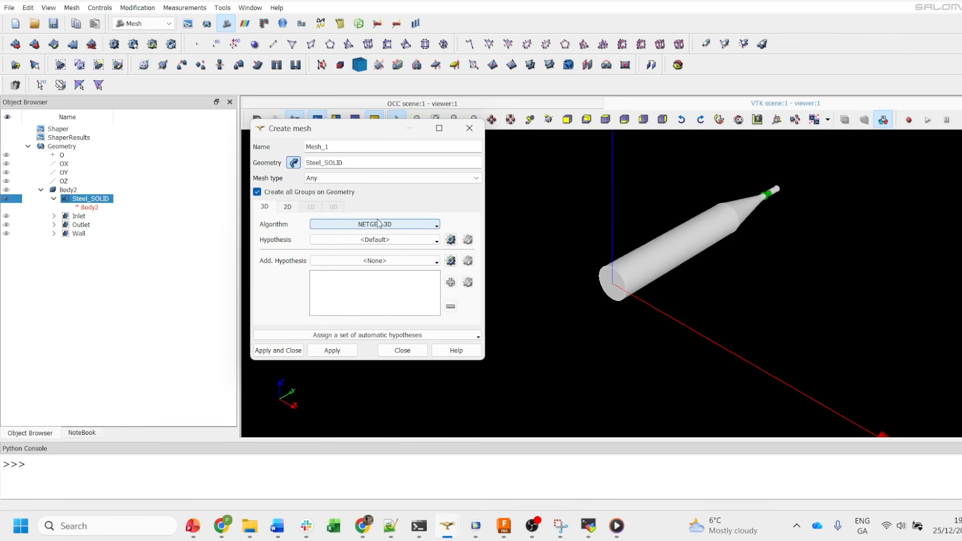
Add a NETGEN 3D Parameters hypothesis with the default sizes, Moderate fineness and Optimize enabled
left_click(451, 241)
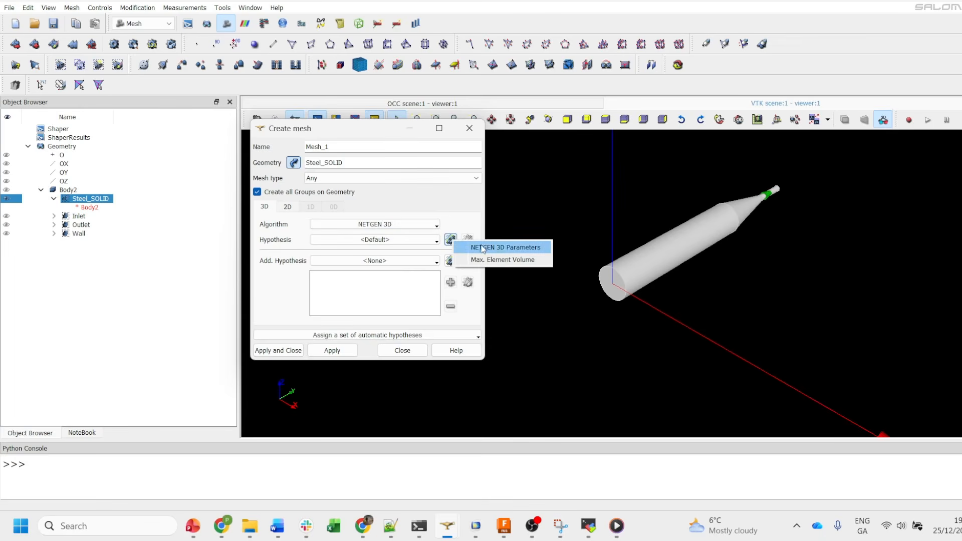
left_click(513, 248)
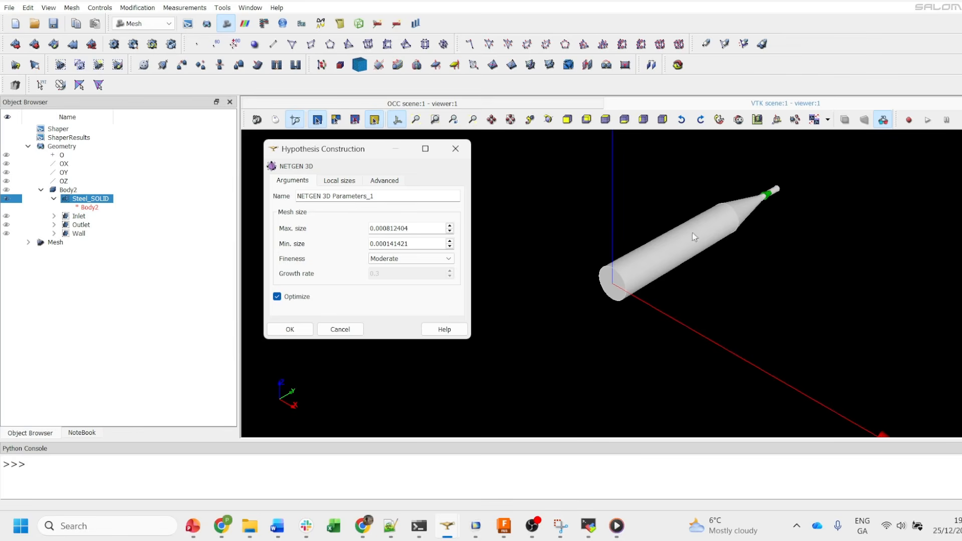
left_click(297, 325)
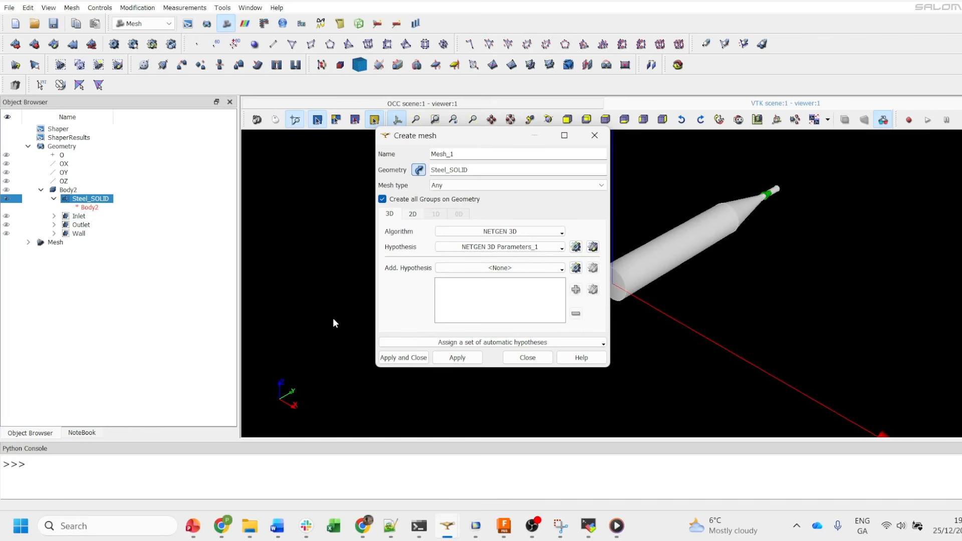
Set the 2D algorithm to NETGEN 1D-2D with a default NETGEN 2D Parameters hypothesis of Moderate fineness and create the mesh
left_click(413, 215)
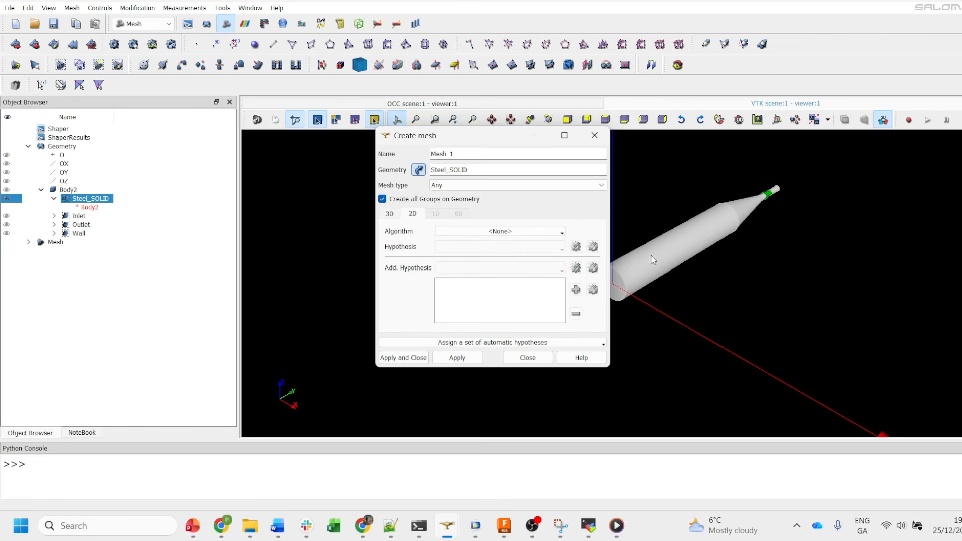
left_click(515, 233)
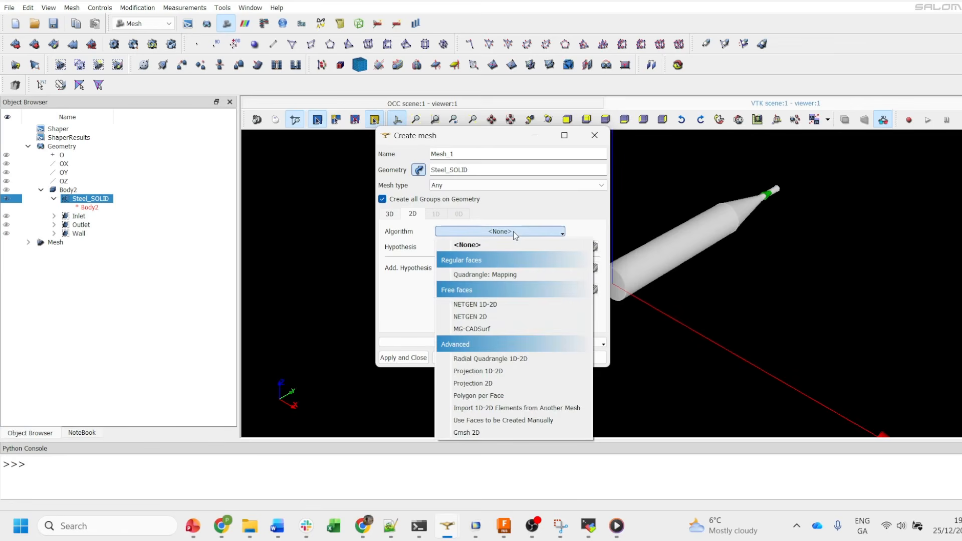
left_click(504, 305)
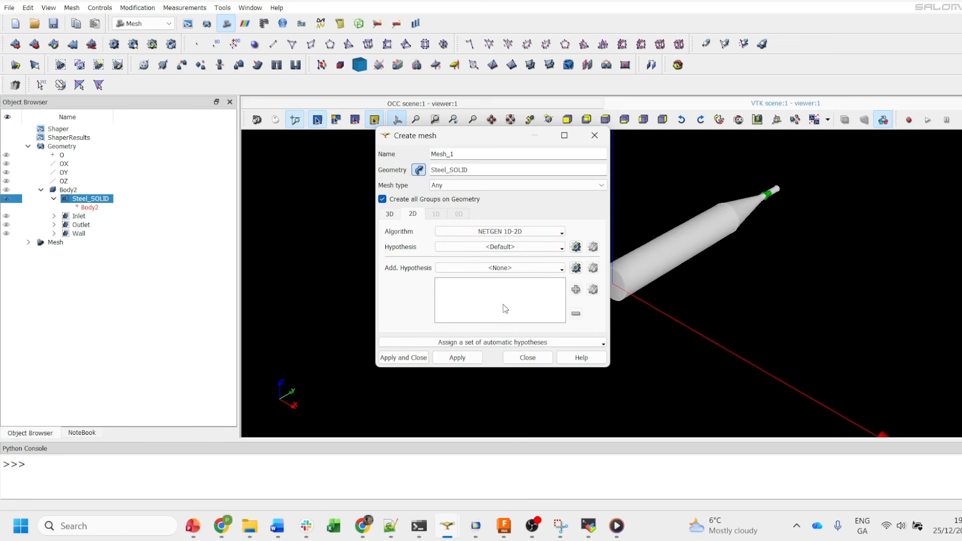
left_click(576, 247)
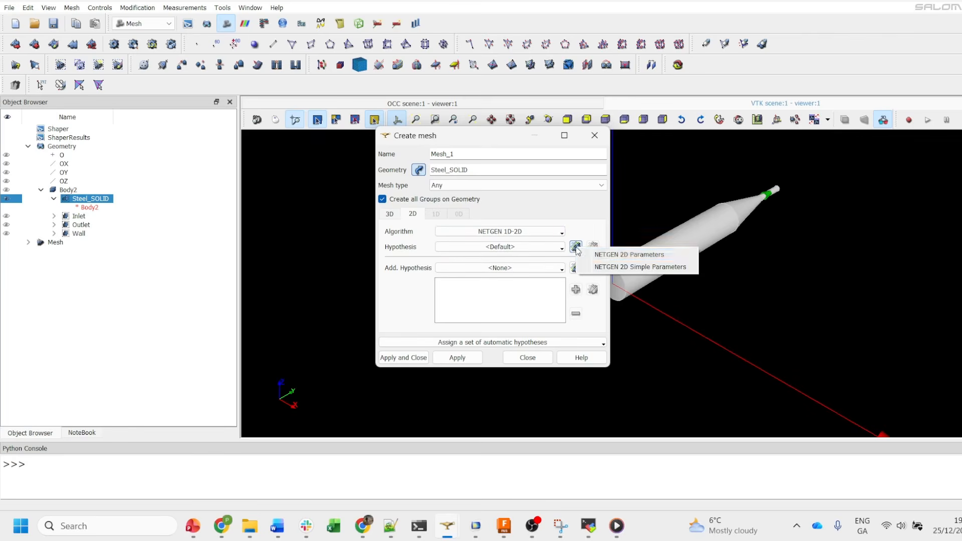
left_click(625, 255)
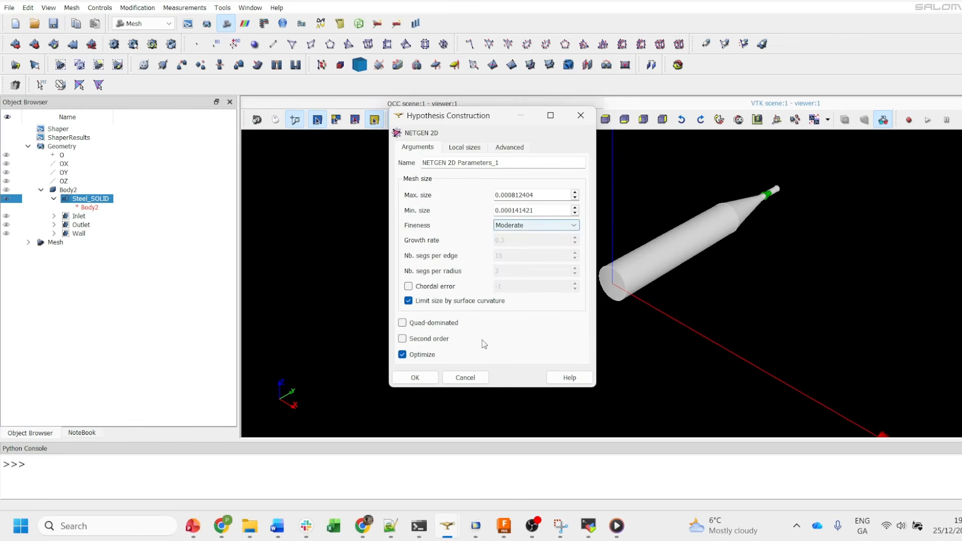
left_click(424, 379)
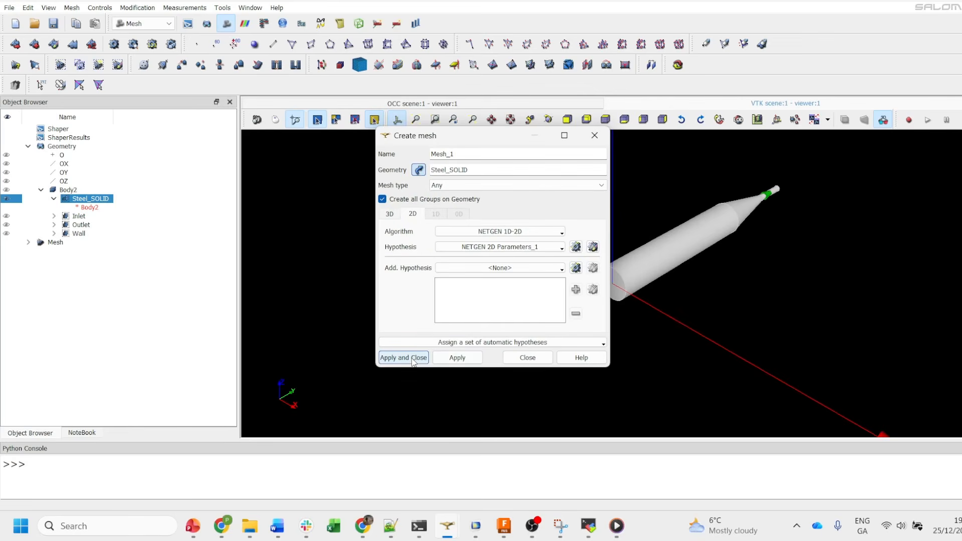
left_click(413, 358)
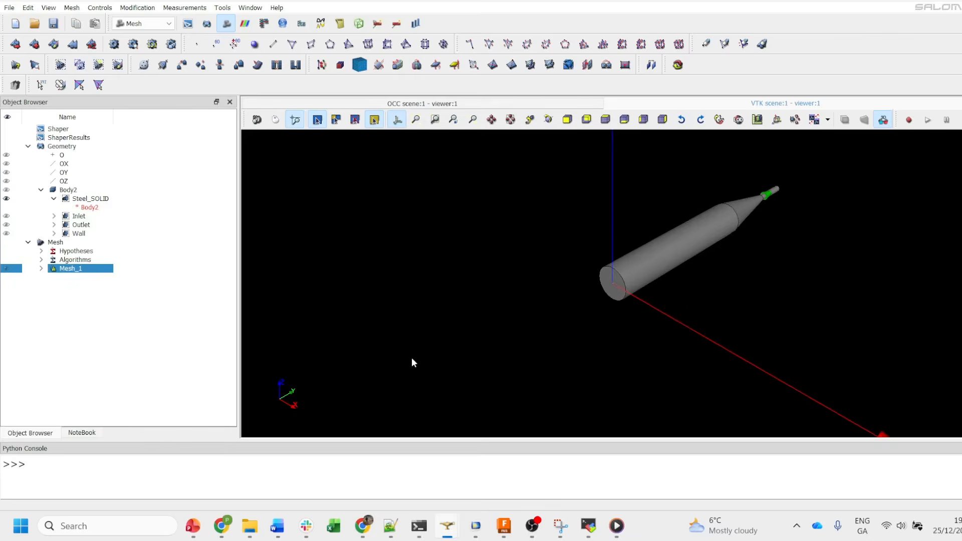
Expand Mesh_1 in the object tree and compute it
left_click(41, 269)
right_click(81, 271)
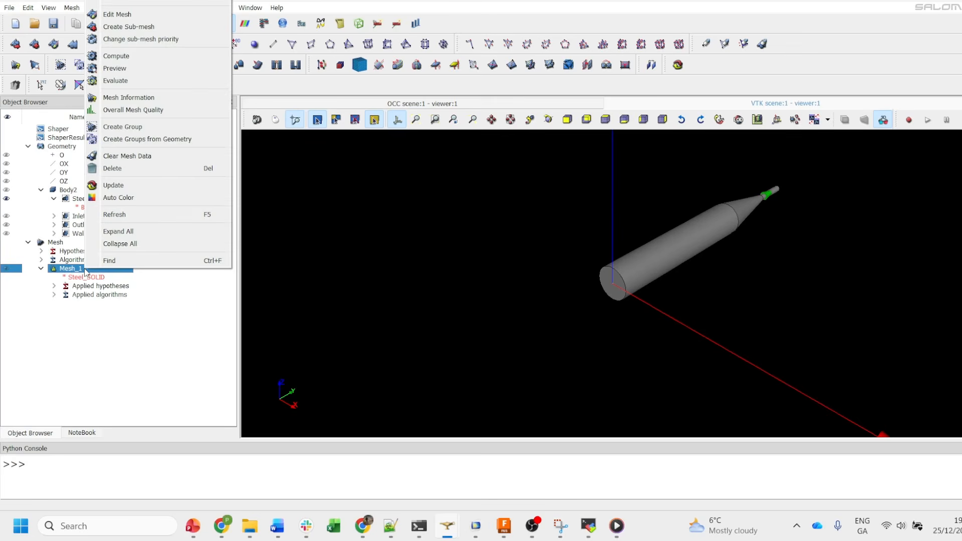
left_click(138, 57)
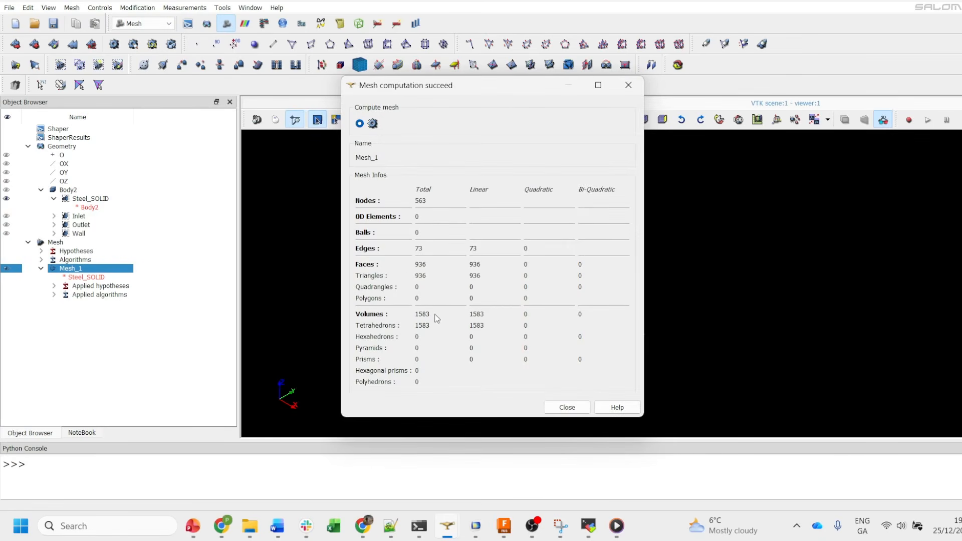
Examine the computed mesh along the pipe and at its wide end, keeping the mesh statistics clear of the model
left_click_drag(475, 94, 819, 107)
scroll(614, 294, "up", 6)
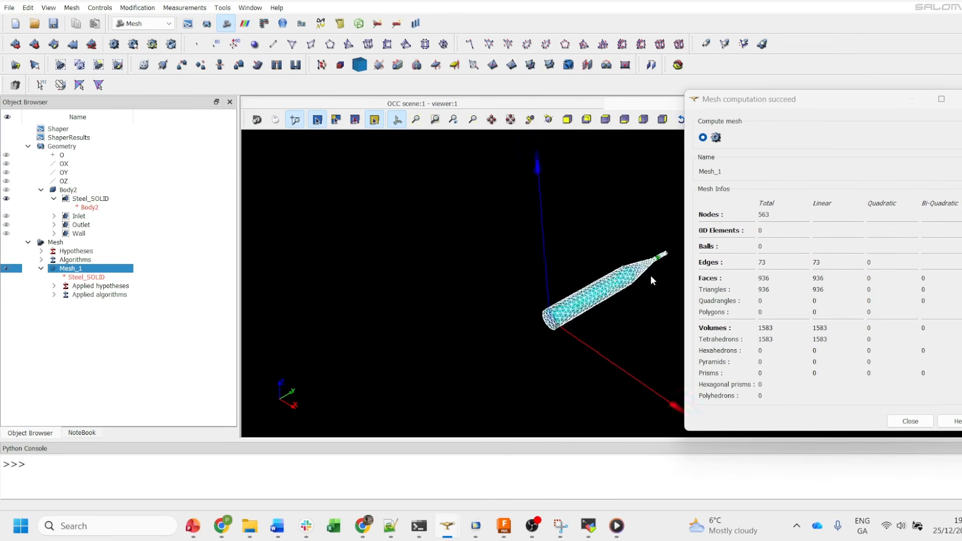
scroll(615, 294, "up", 3)
scroll(504, 302, "down", 2)
scroll(507, 303, "up", 3)
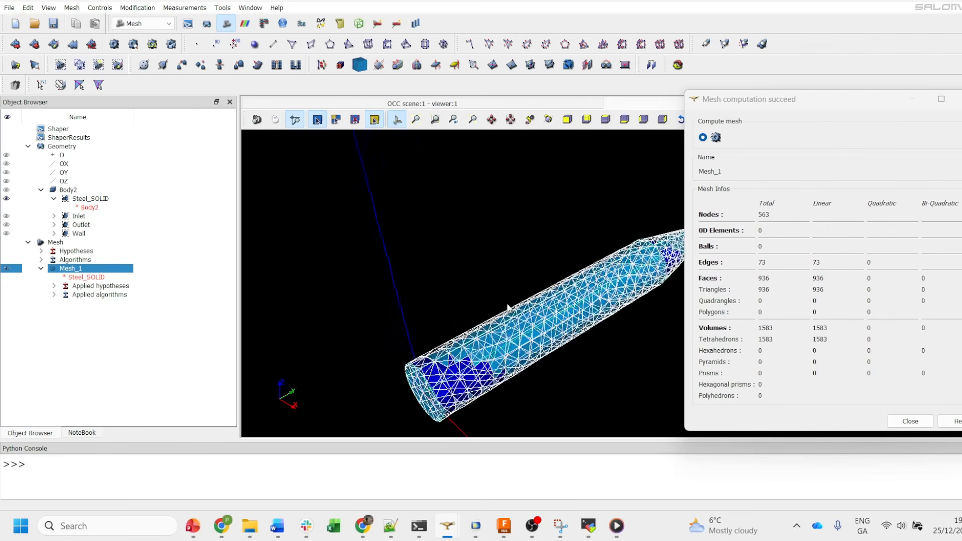
scroll(506, 303, "down", 3)
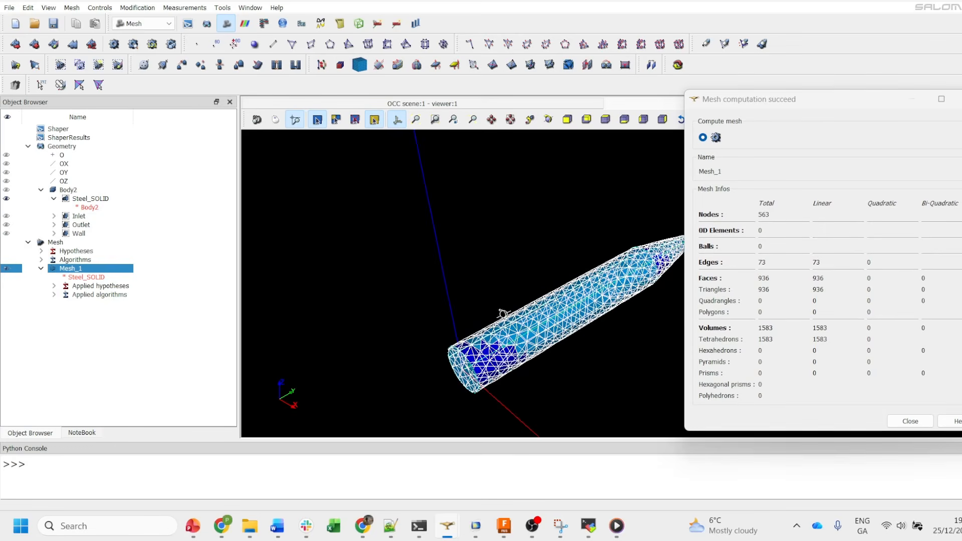
right_click_drag(503, 313, 568, 308, "ctrl")
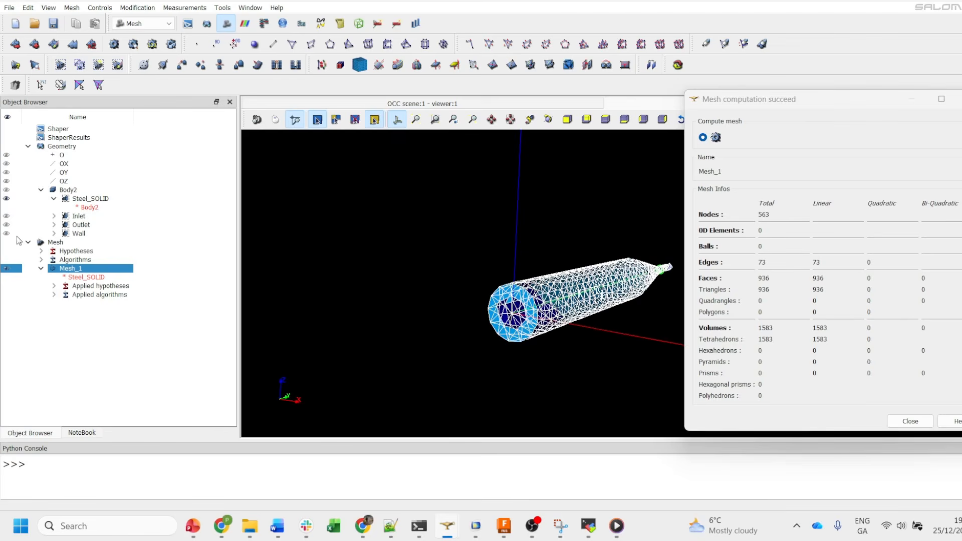
Hide the Steel_SOLID geometry and inspect the remaining mesh at both ends of the pipe
left_click(10, 199)
left_click(10, 199)
mouse_move(538, 266)
right_mouse_down("ctrl")
mouse_move(554, 232)
mouse_move(547, 251)
mouse_move(528, 254)
right_mouse_up("ctrl")
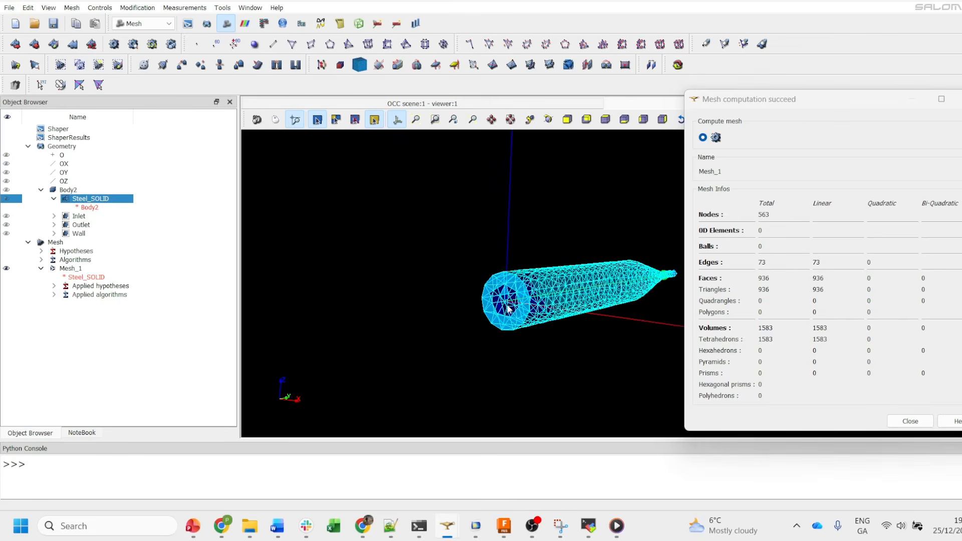
right_click_drag(492, 290, 189, 249, "ctrl")
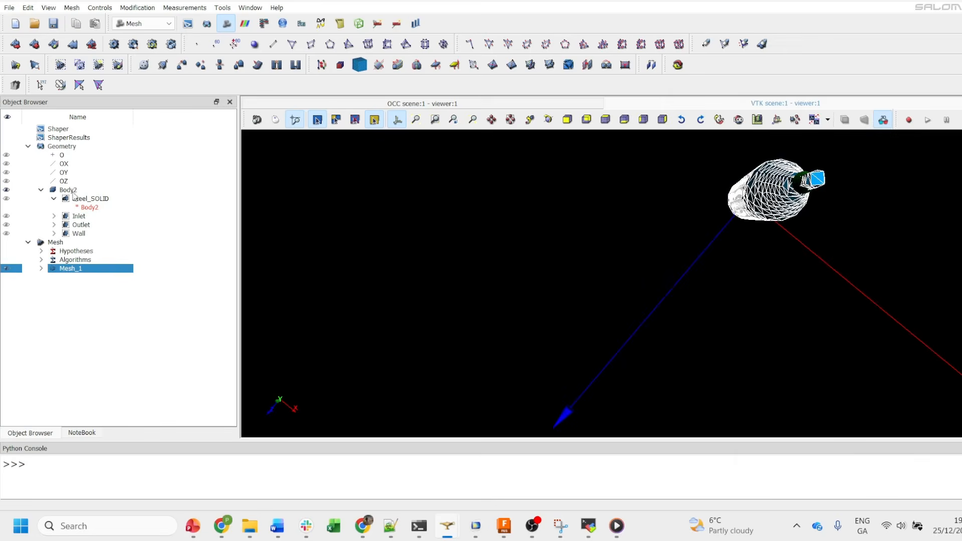
Edit Mesh_1 by changing the maximum size in its NETGEN 2D Parameters hypothesis, and apply the change
right_click(60, 243)
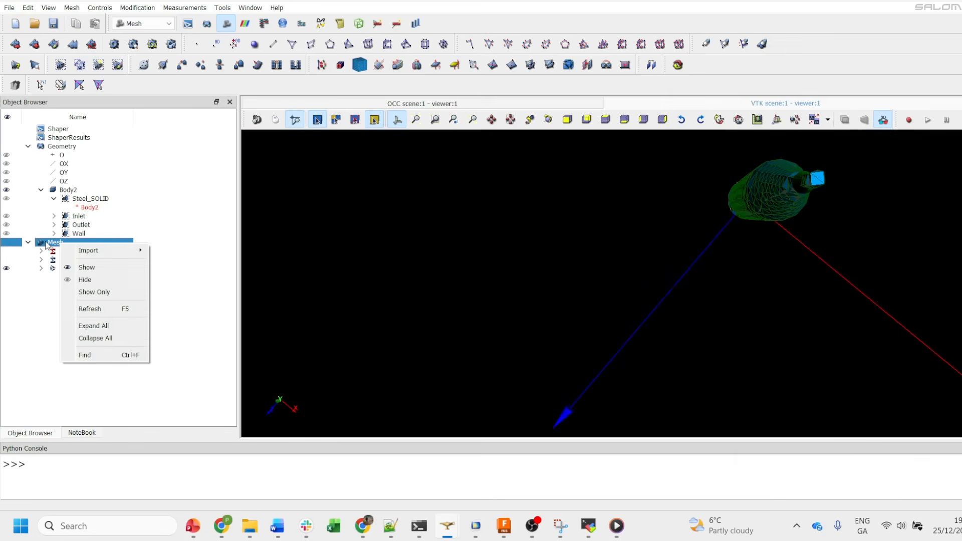
left_click(47, 244)
right_click(69, 270)
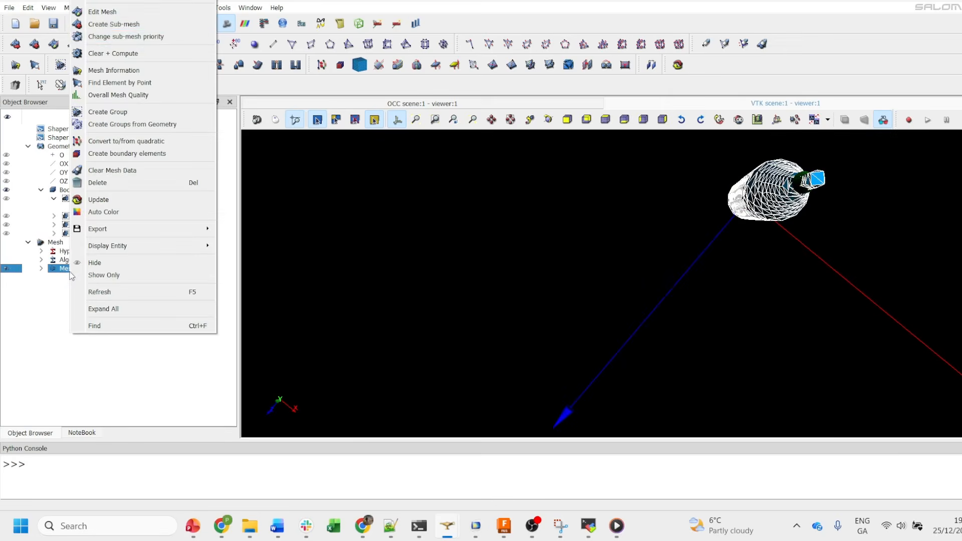
left_click(133, 13)
left_click(414, 213)
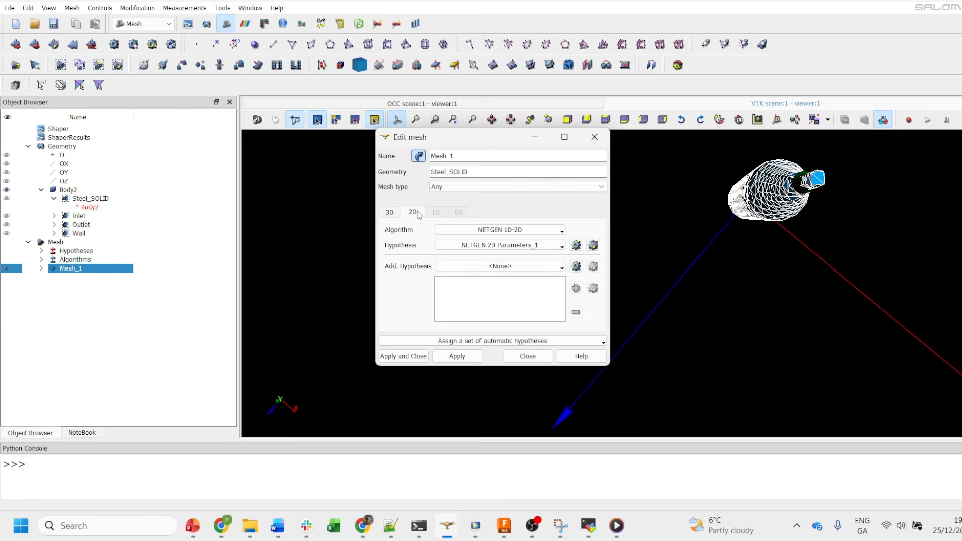
left_click(592, 246)
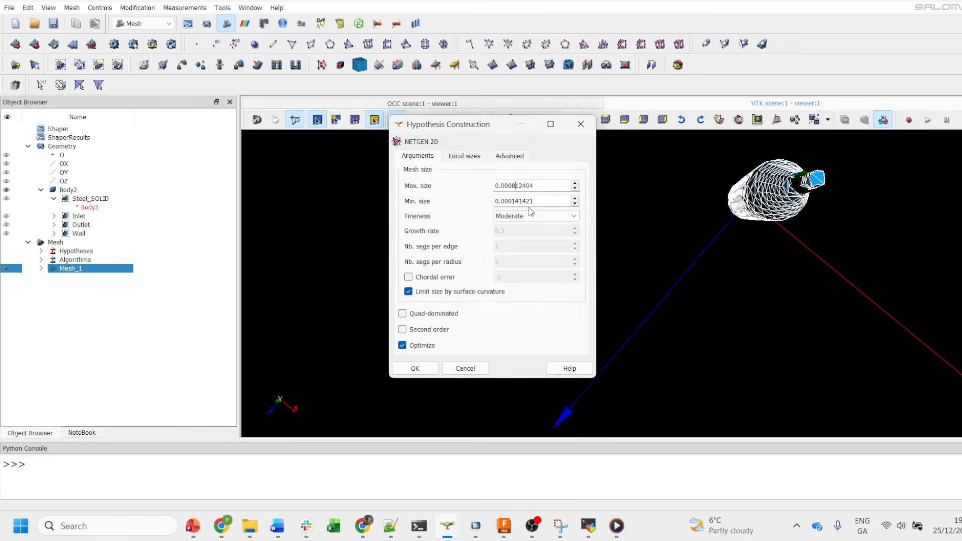
key("BackSpace")
key("BackSpace")
type("0")
left_click(409, 368)
left_click(419, 357)
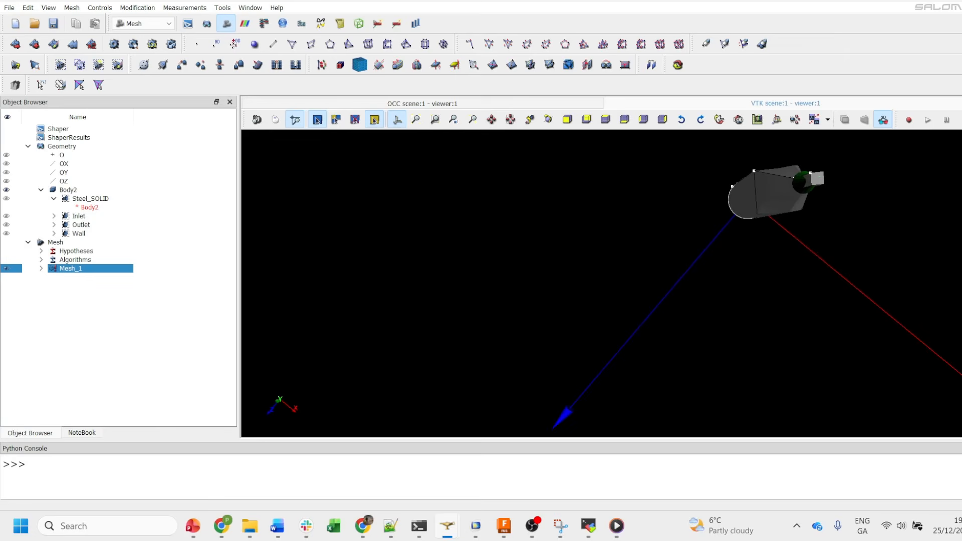
Clear and recompute Mesh_1 with the edited 2D hypothesis
right_click(55, 242)
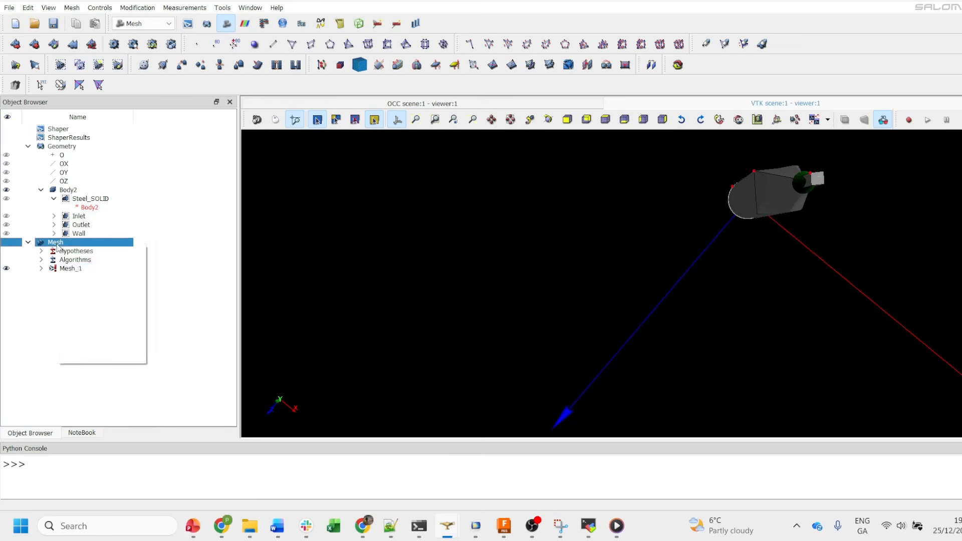
key("Escape")
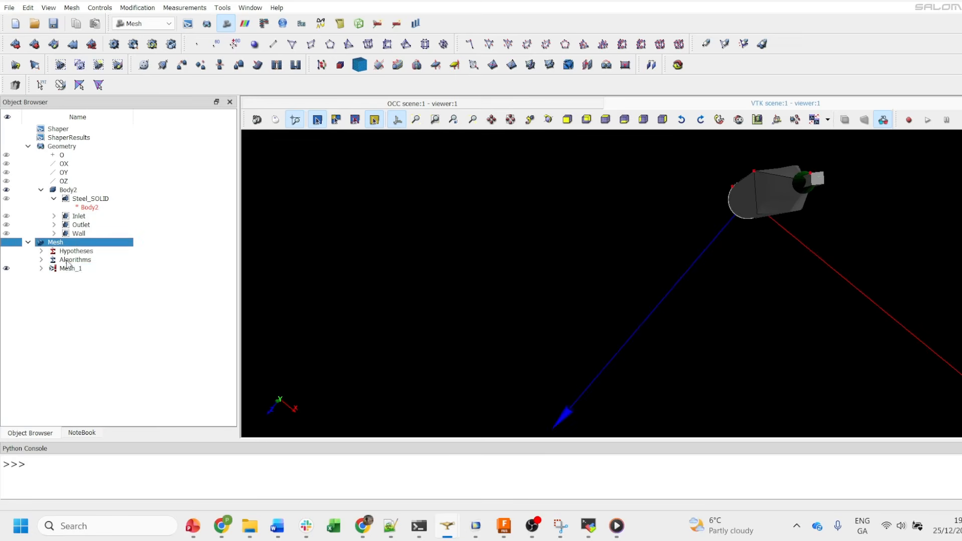
left_click(70, 269)
right_click(70, 269)
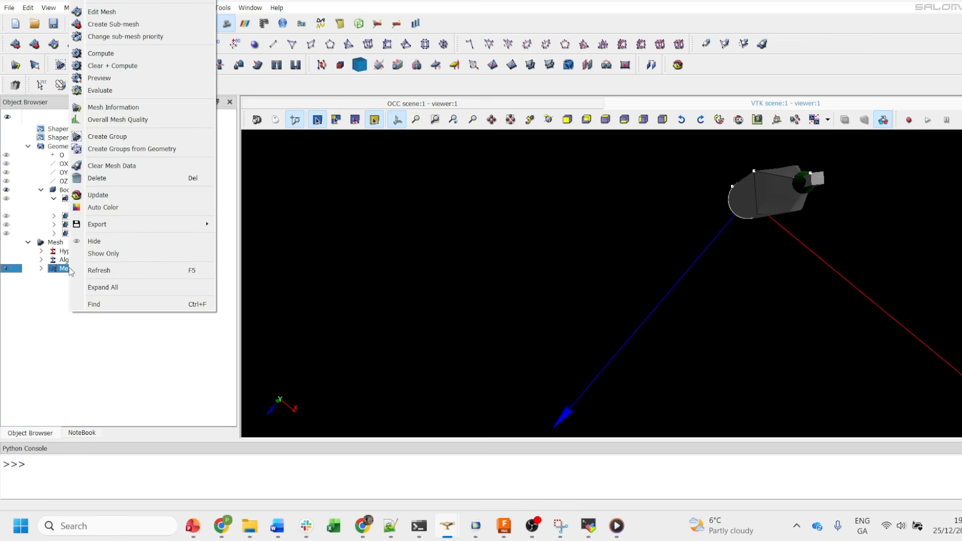
left_click(126, 70)
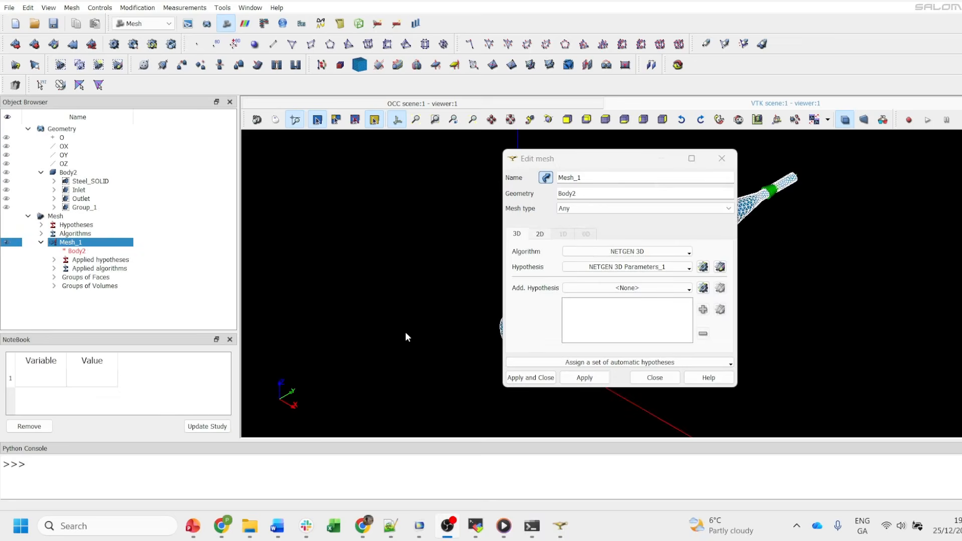
Clear and recompute the Mesh_1 that is built on Body2, and close its mesh editing dialog
right_click(85, 242)
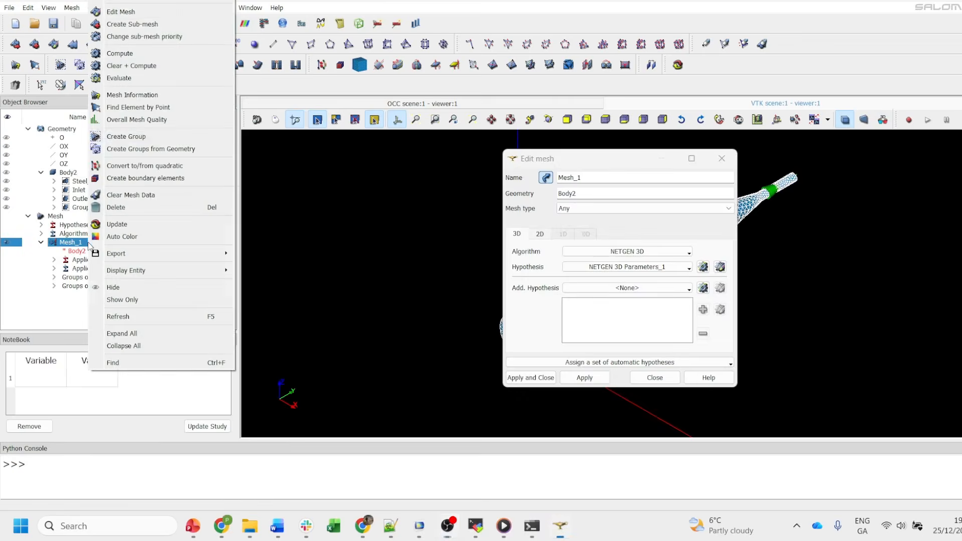
left_click(148, 66)
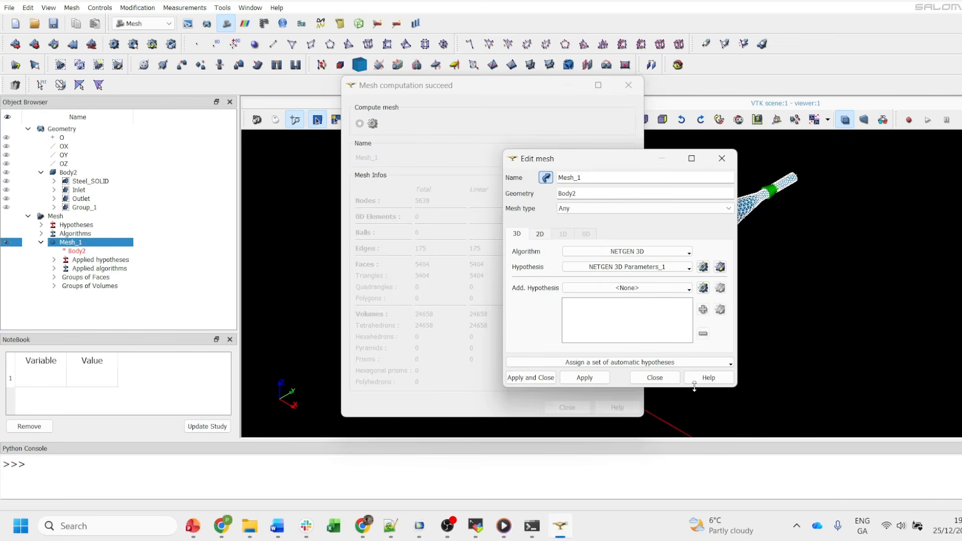
left_click(665, 377)
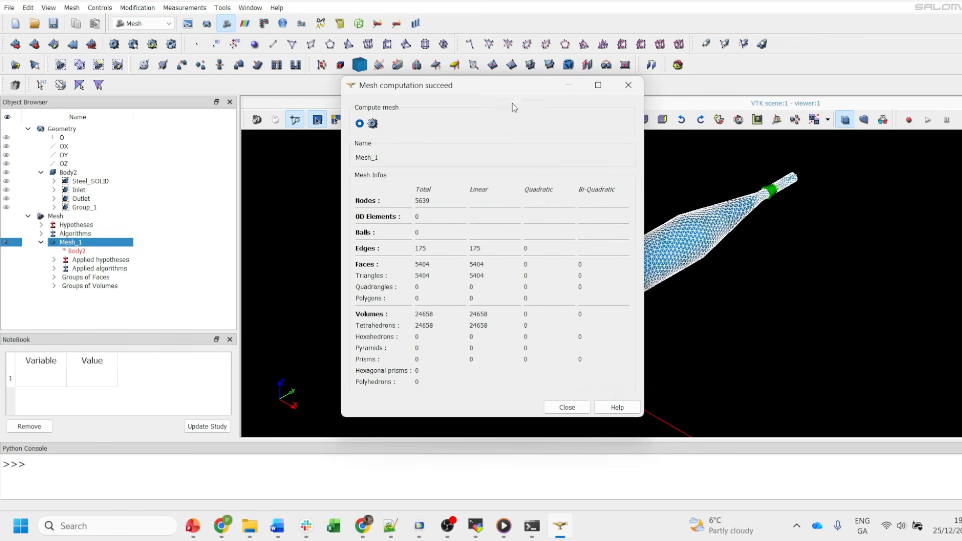
Examine the recomputed mesh at the wide end, the contraction and the narrow end, then along the whole pipe
left_click_drag(522, 95, 870, 77)
scroll(576, 325, "up", 3)
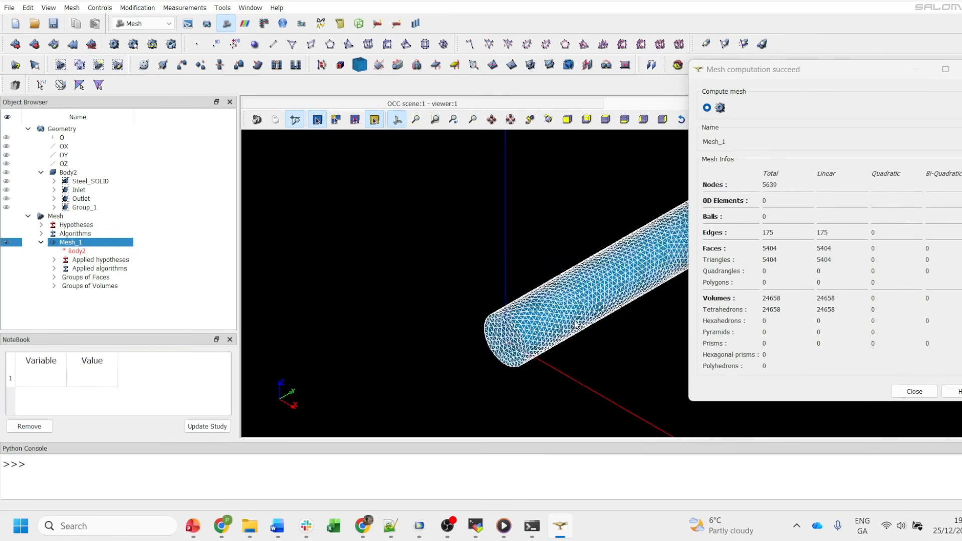
scroll(565, 324, "up", 1)
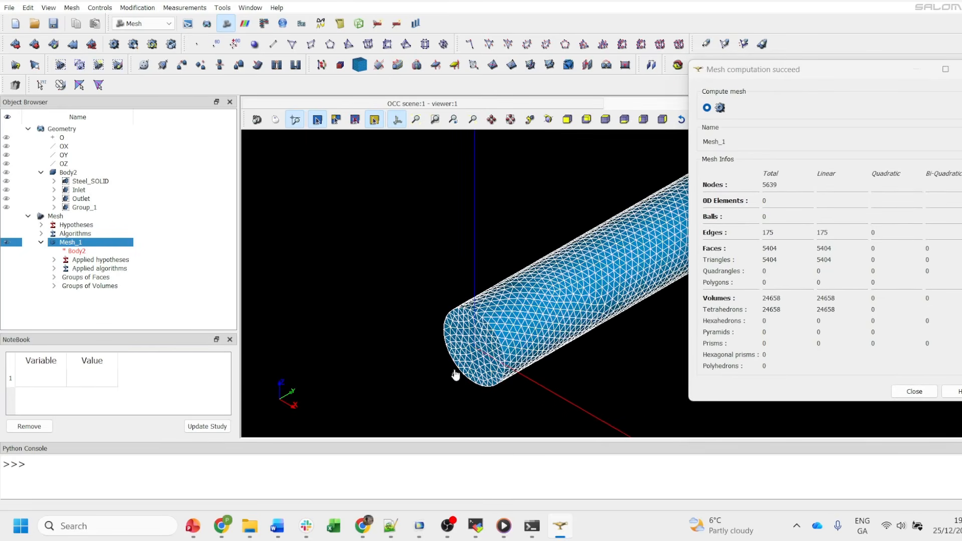
right_click_drag(452, 367, 562, 287, "ctrl")
scroll(562, 286, "up", 8)
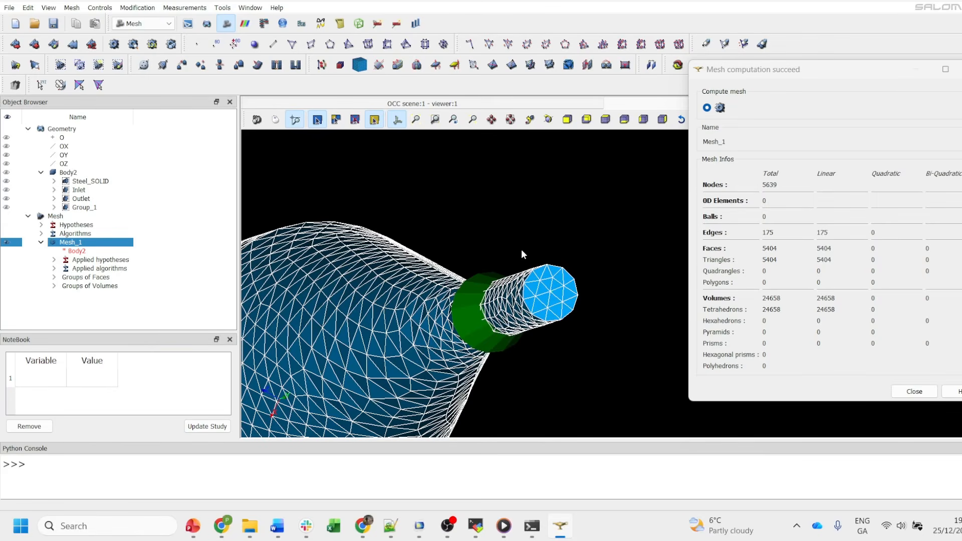
scroll(489, 250, "down", 5)
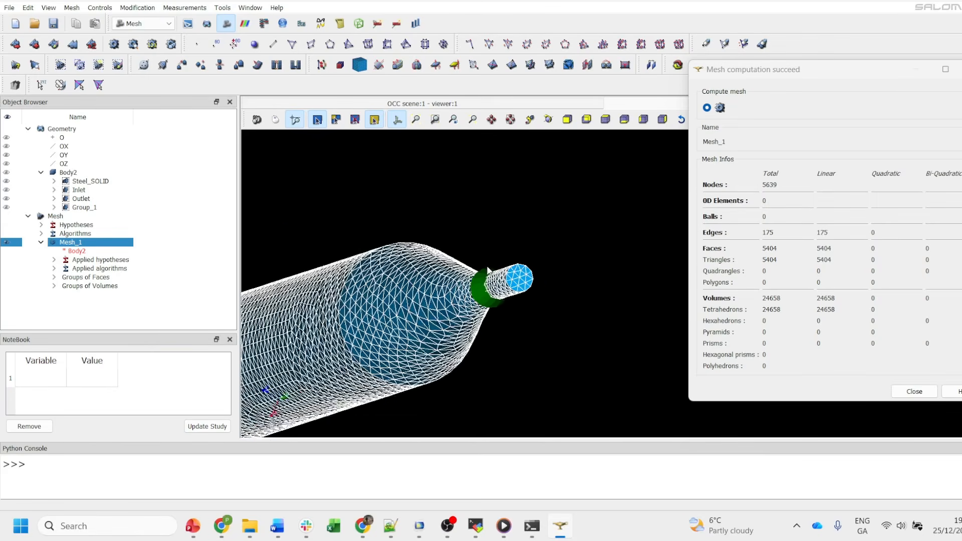
scroll(489, 271, "down", 3)
scroll(346, 224, "down", 3)
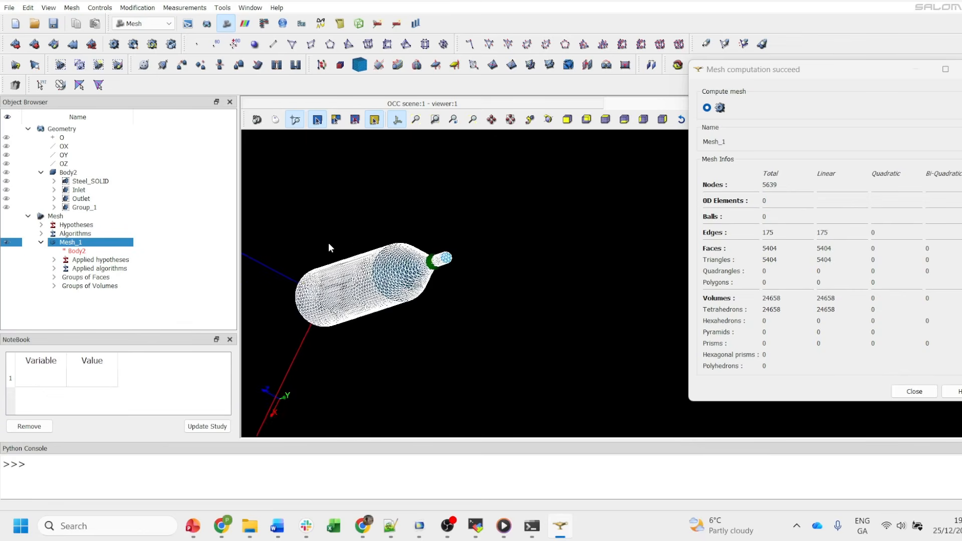
scroll(329, 248, "down", 2)
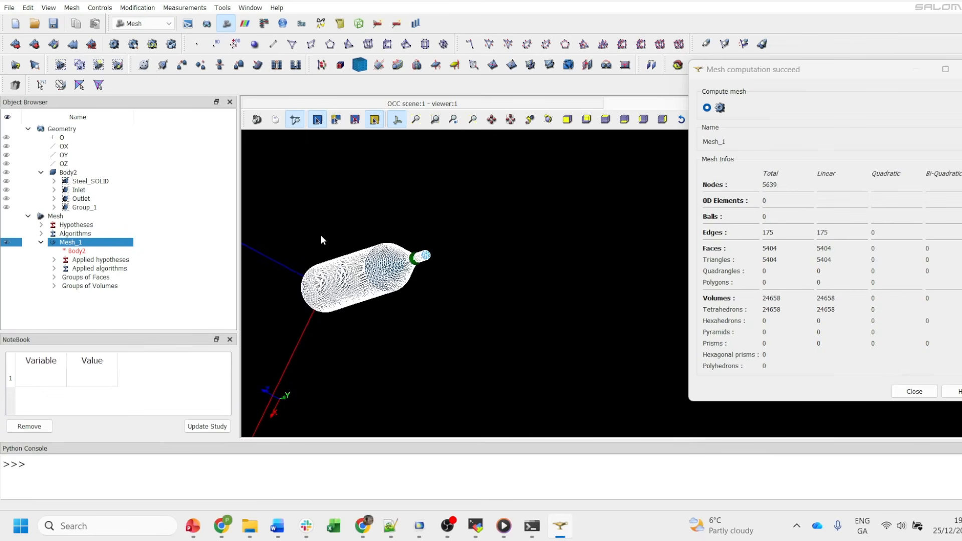
right_click_drag(321, 236, 701, 240, "ctrl")
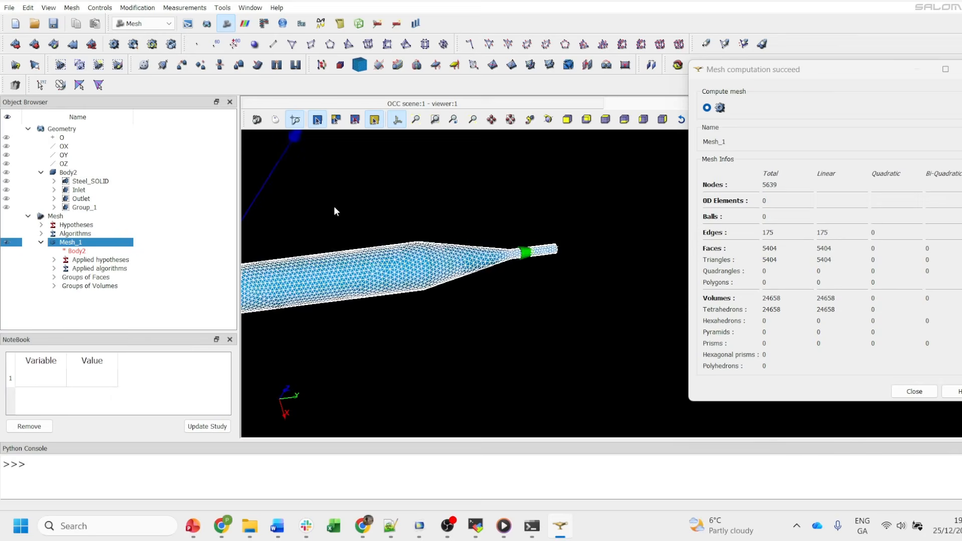
right_click_drag(335, 211, 457, 225, "ctrl")
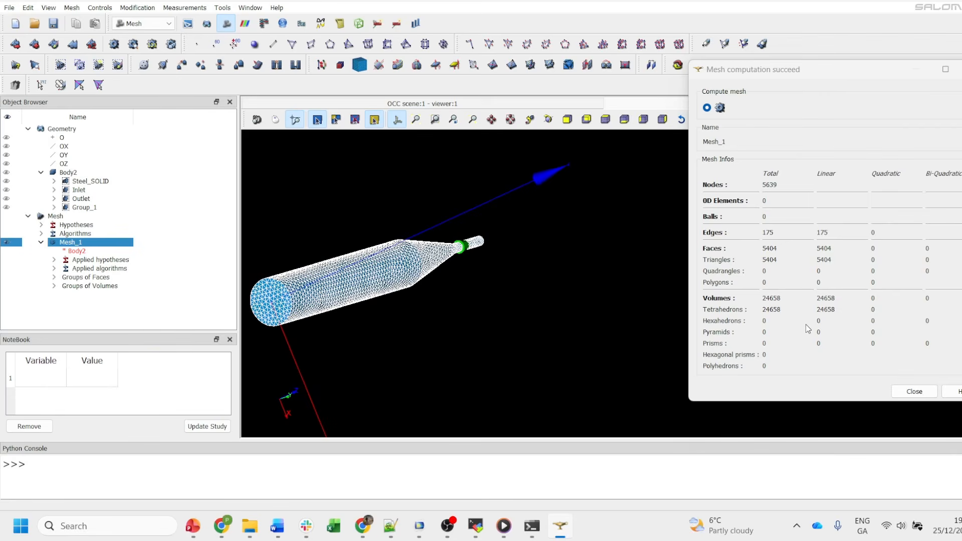
Close the mesh computation report and rename the geometry group Group_1 under Body2 as Wall
left_click(914, 393)
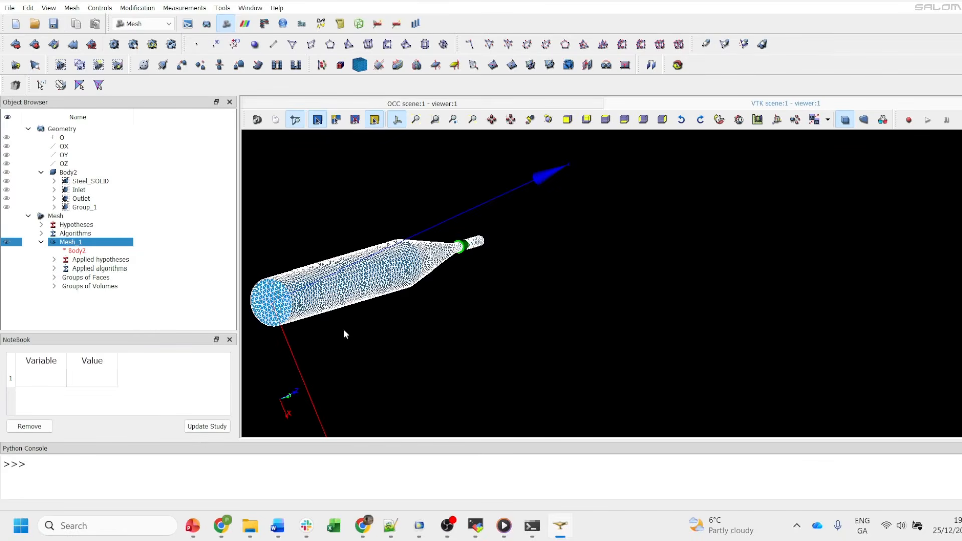
left_click(82, 208)
right_click(81, 213)
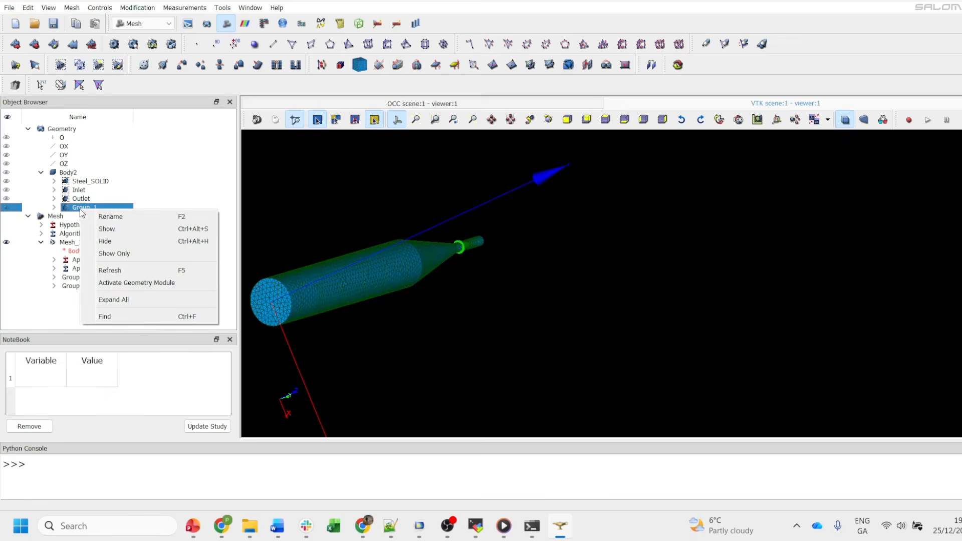
left_click(112, 216)
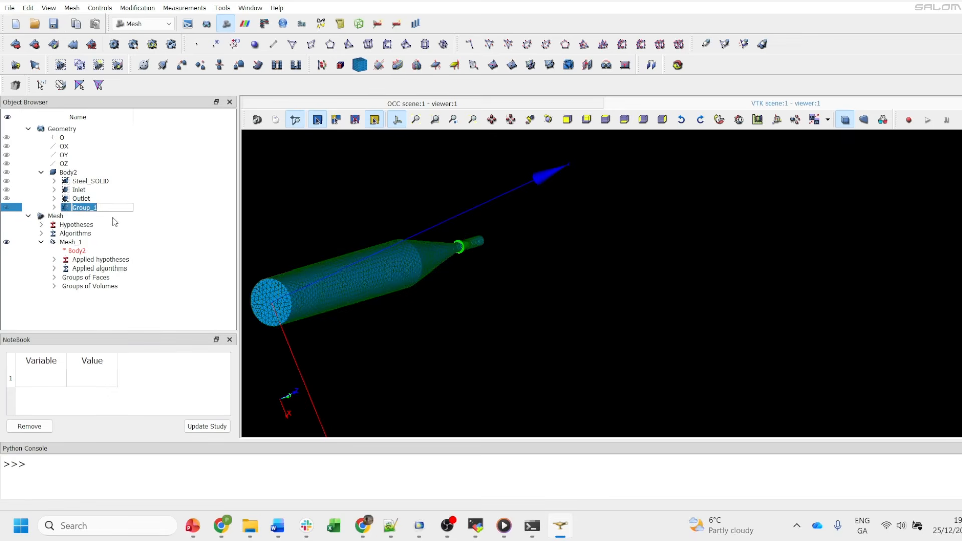
type("Wall")
key("Return")
Create element groups on Mesh_1 from the geometry groups Inlet, Outlet and Wall
left_click(76, 245)
scroll(546, 296, "up", 1)
scroll(651, 329, "down", 3)
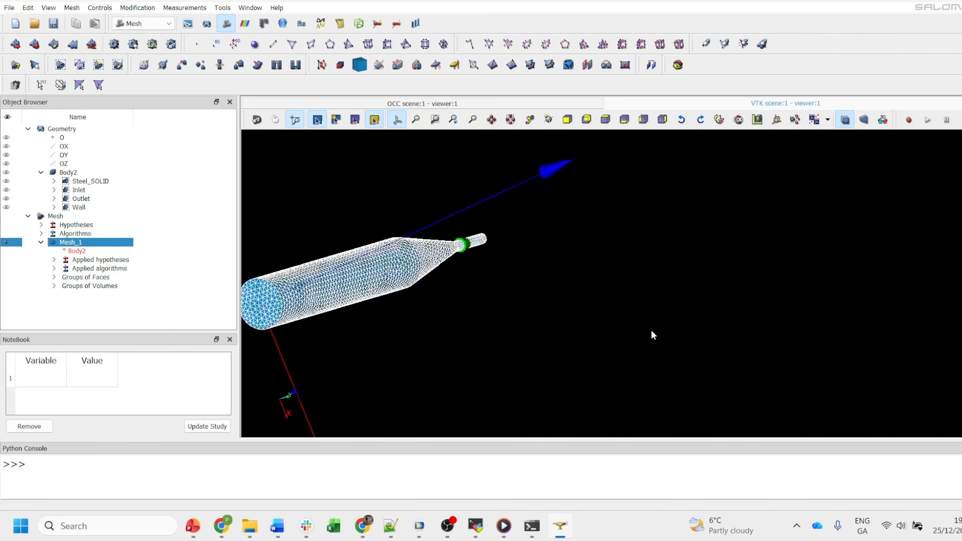
right_click(95, 243)
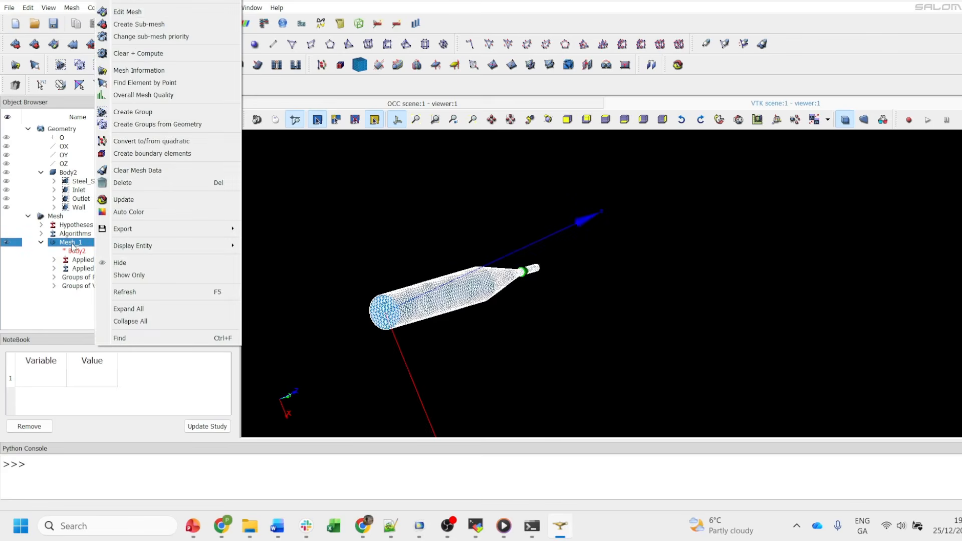
left_click(188, 125)
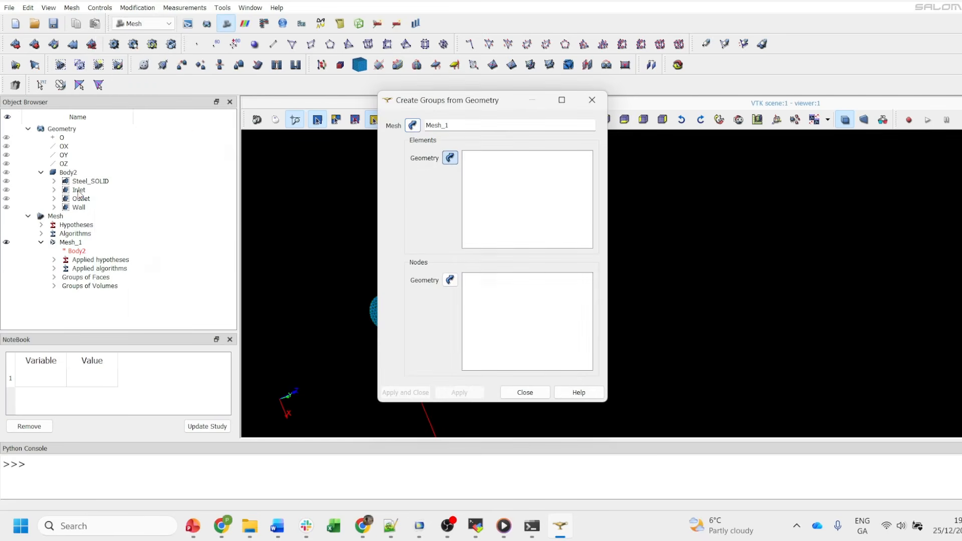
left_click_drag(78, 193, 79, 206)
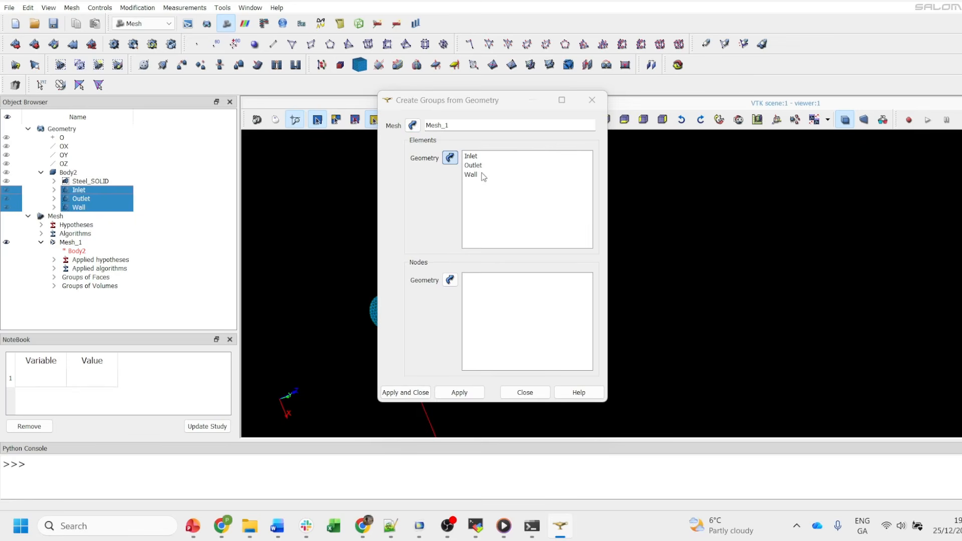
left_click(414, 393)
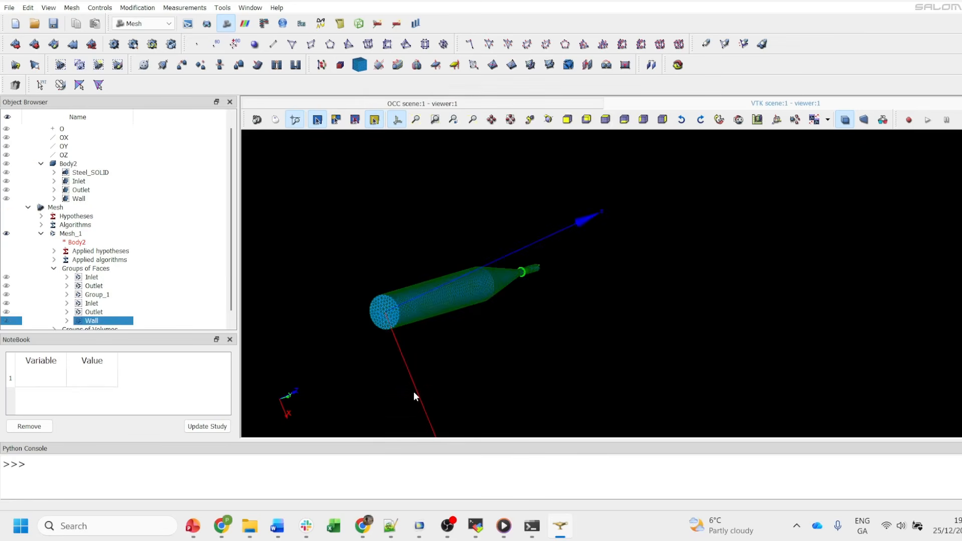
Delete the older face groups Inlet, Outlet and Group_1 from Mesh_1, keeping the newly created set
scroll(231, 253, "down", 1)
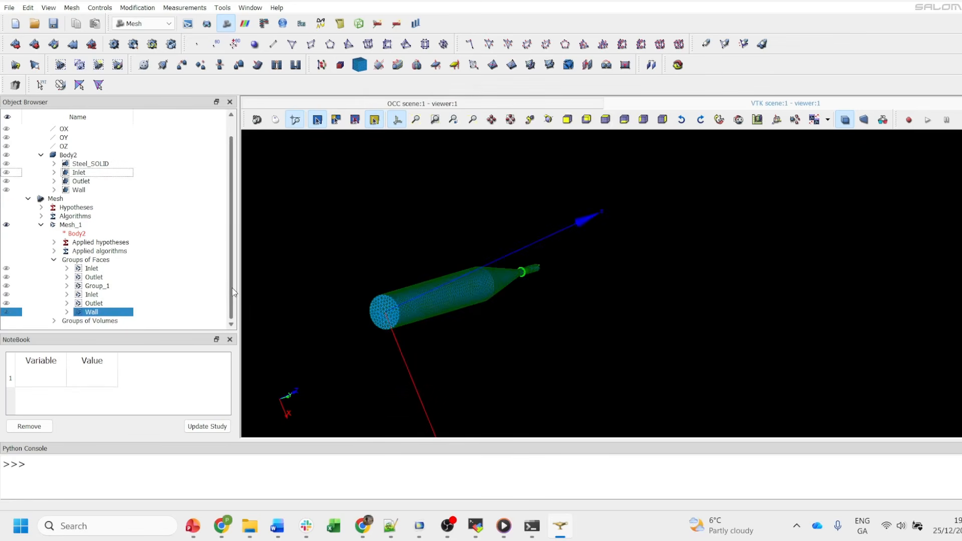
left_click(93, 296)
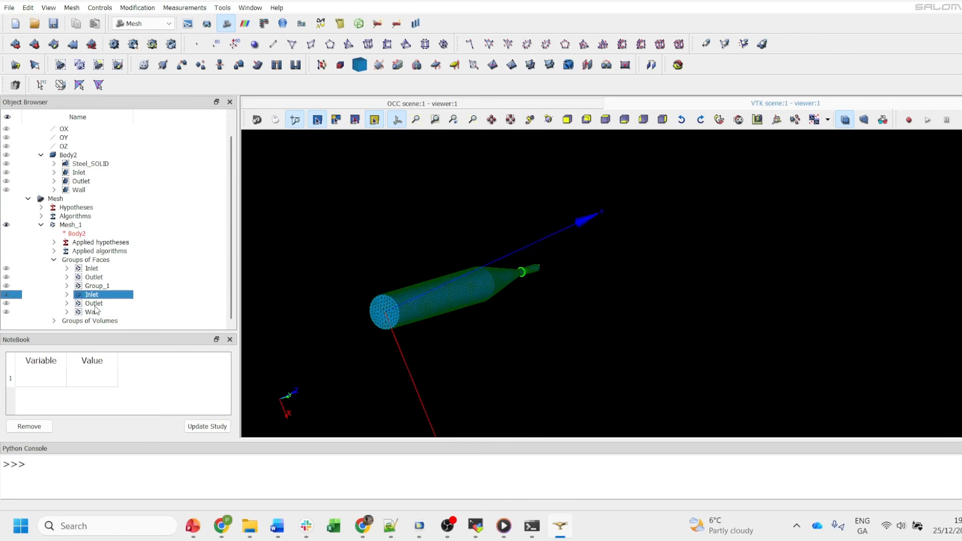
left_click(93, 304)
left_click(94, 313)
left_click(97, 287)
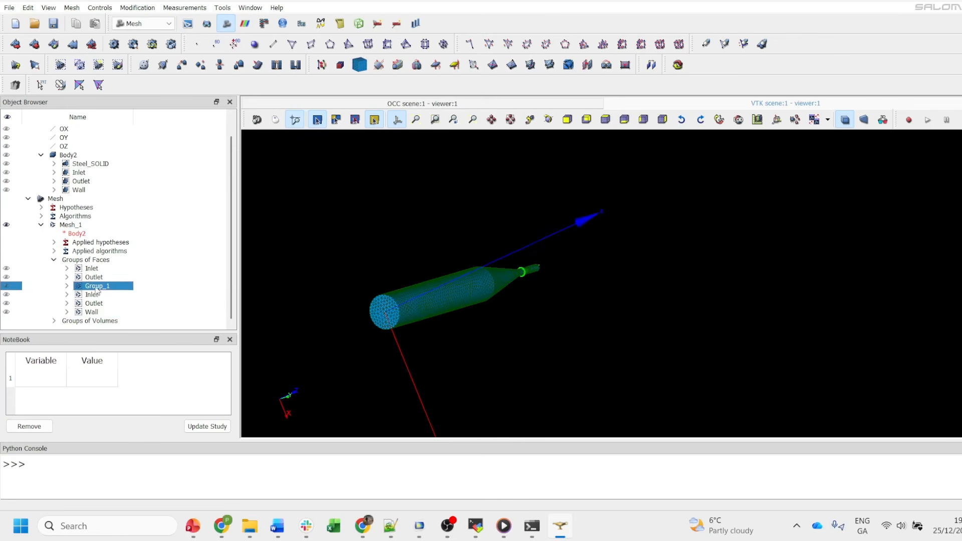
left_click(95, 271, "shift")
right_click(97, 278)
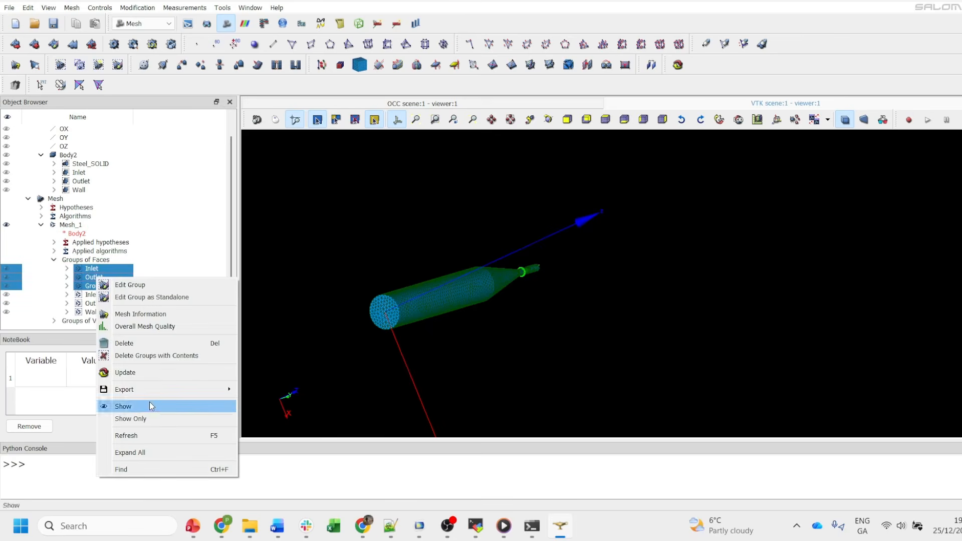
left_click(146, 345)
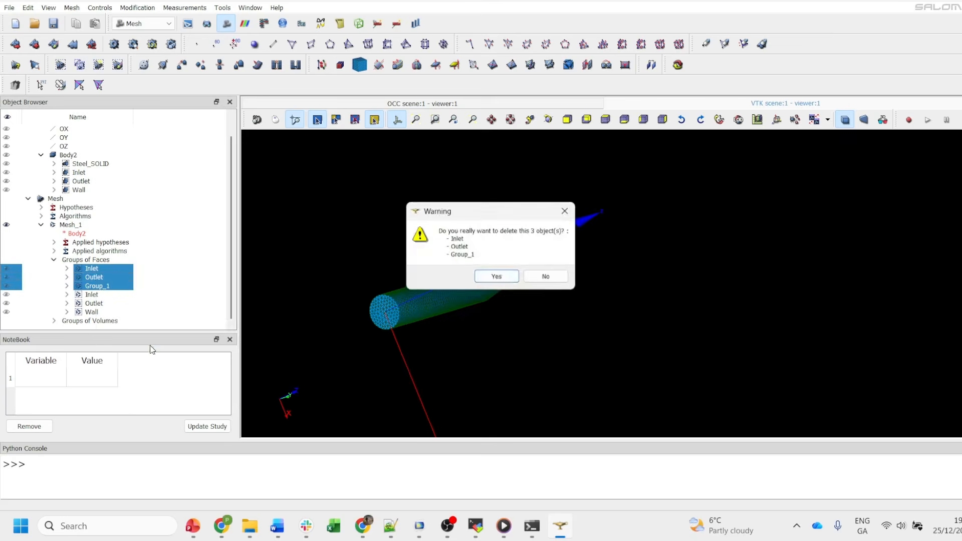
left_click(492, 278)
Display the Inlet, Outlet and Wall face groups of Mesh_1 and inspect them on the pipe
left_click(14, 286)
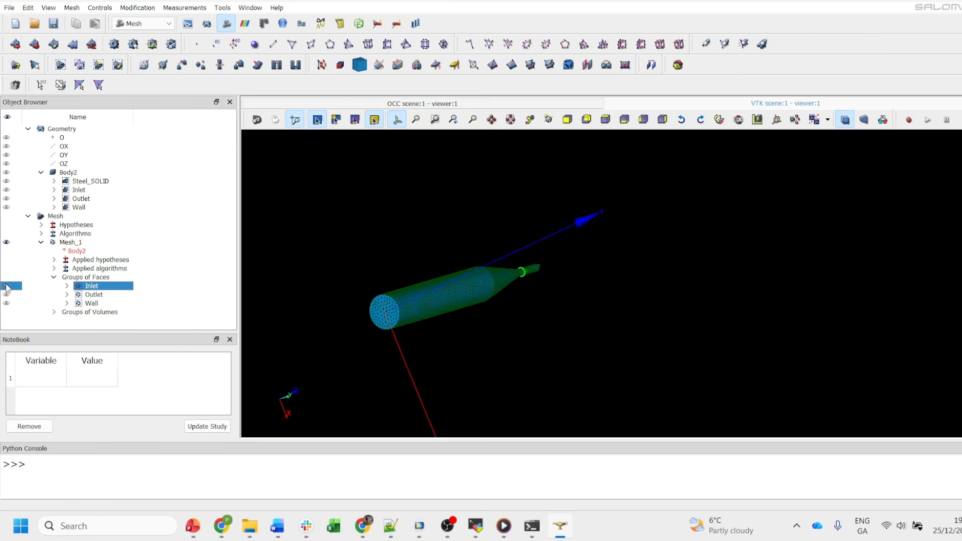
left_click(7, 295)
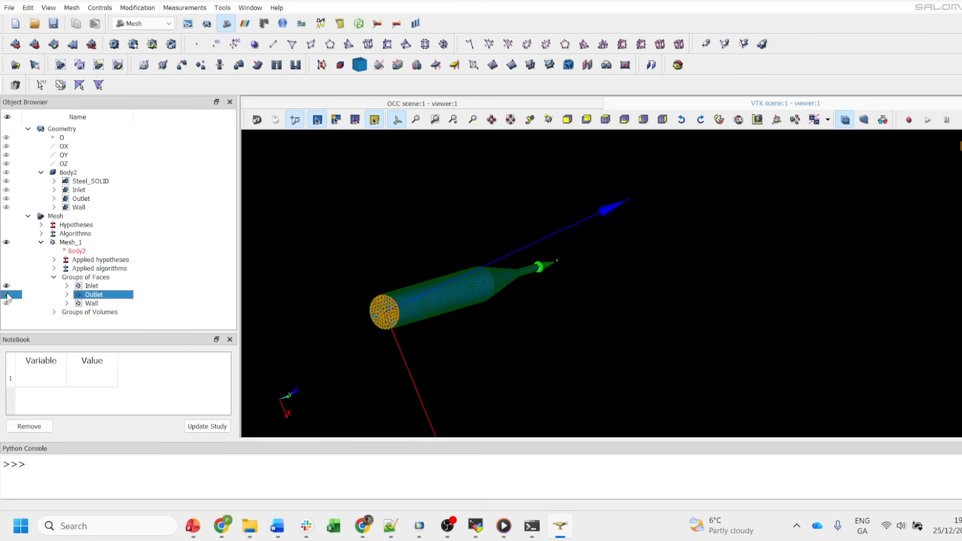
left_click(8, 304)
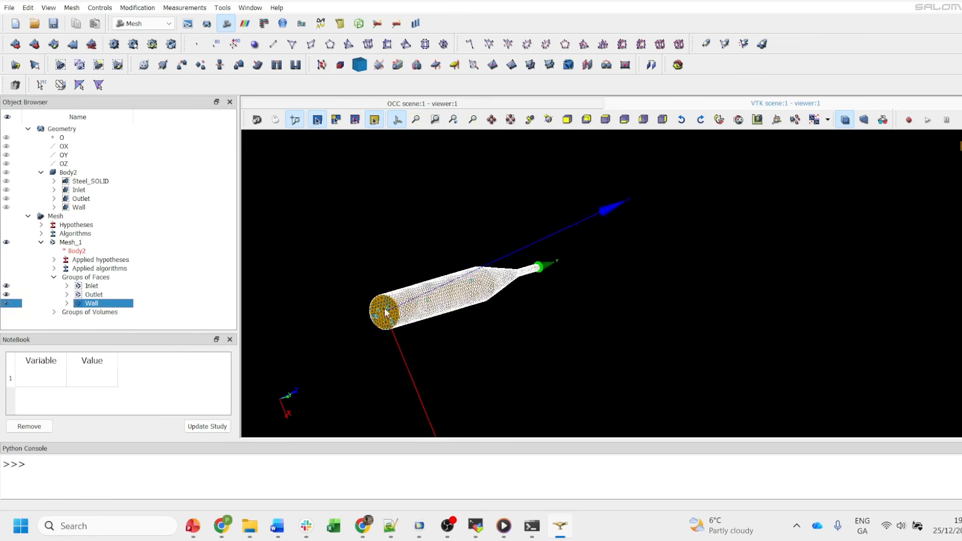
scroll(297, 282, "down", 2)
scroll(302, 283, "up", 5)
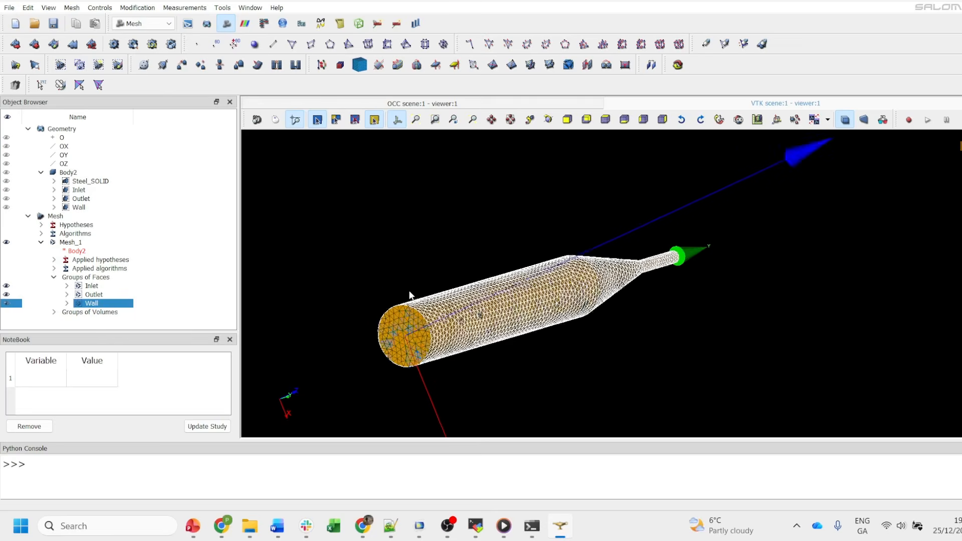
scroll(410, 295, "up", 4)
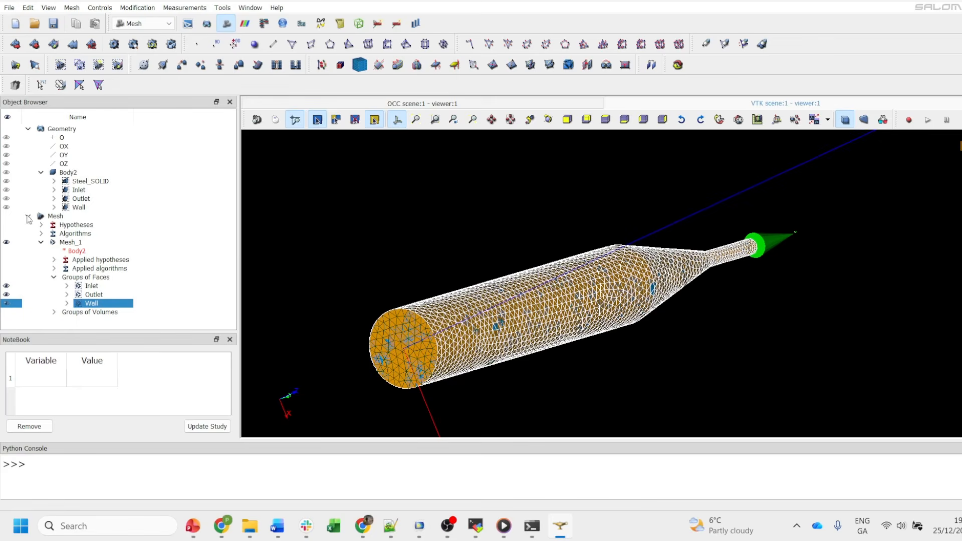
Export Mesh_1 as a UNV file named contracting_pipoe in the SALOME-9.13.0 folder
left_click(57, 217)
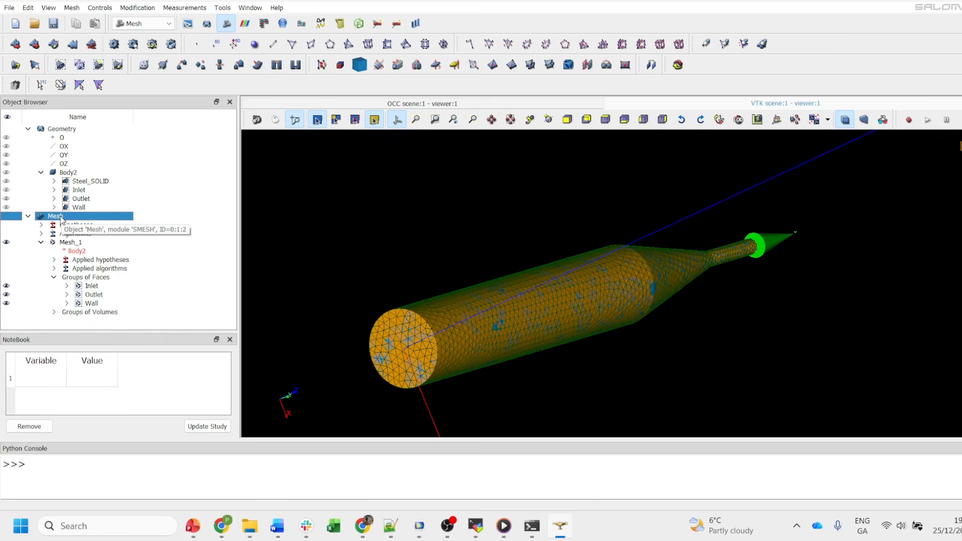
left_click(9, 7)
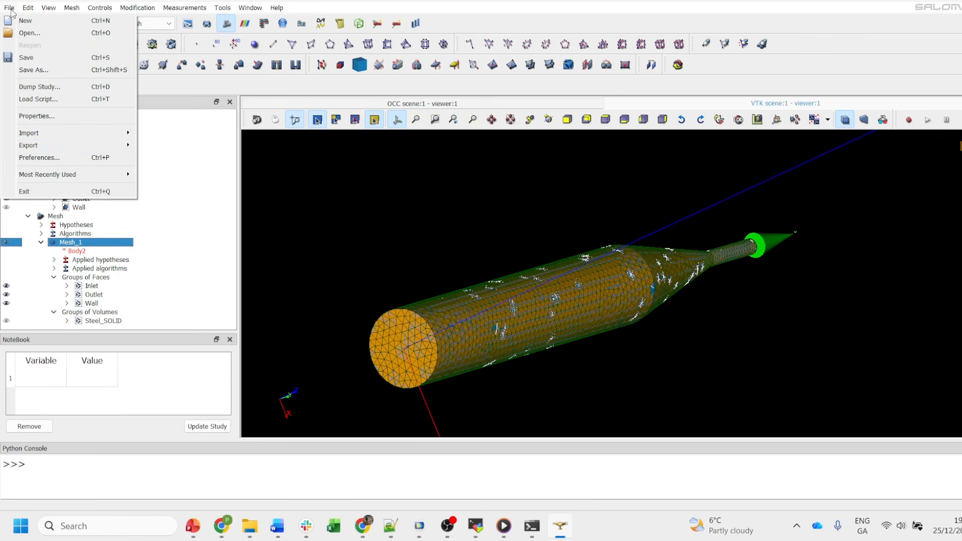
mouse_move(57, 151)
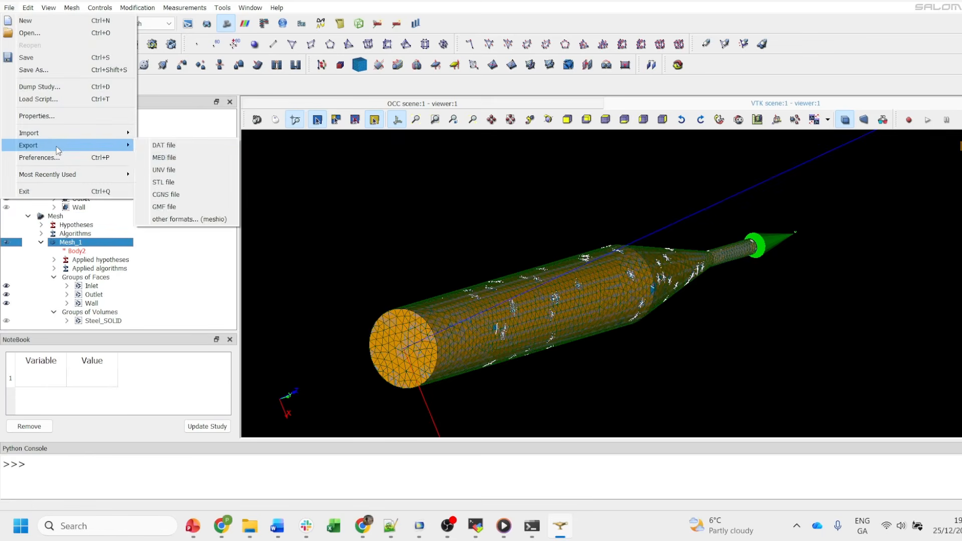
left_click(179, 172)
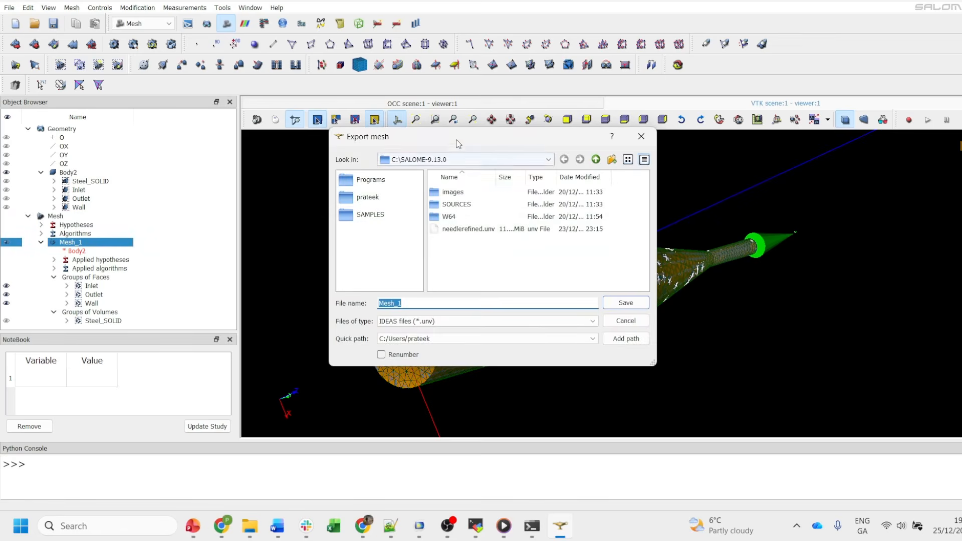
left_click_drag(458, 138, 516, 137)
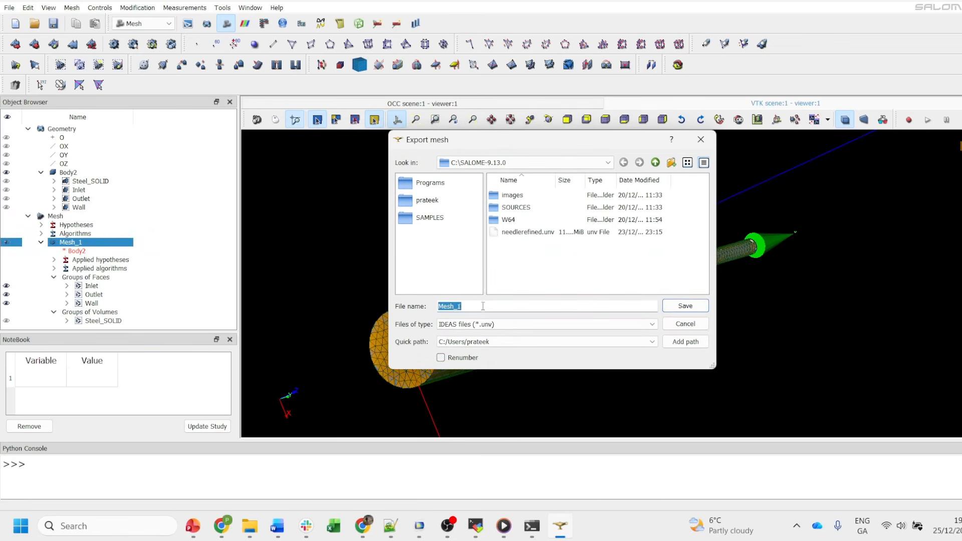
left_click_drag(483, 305, 435, 319)
type("contr")
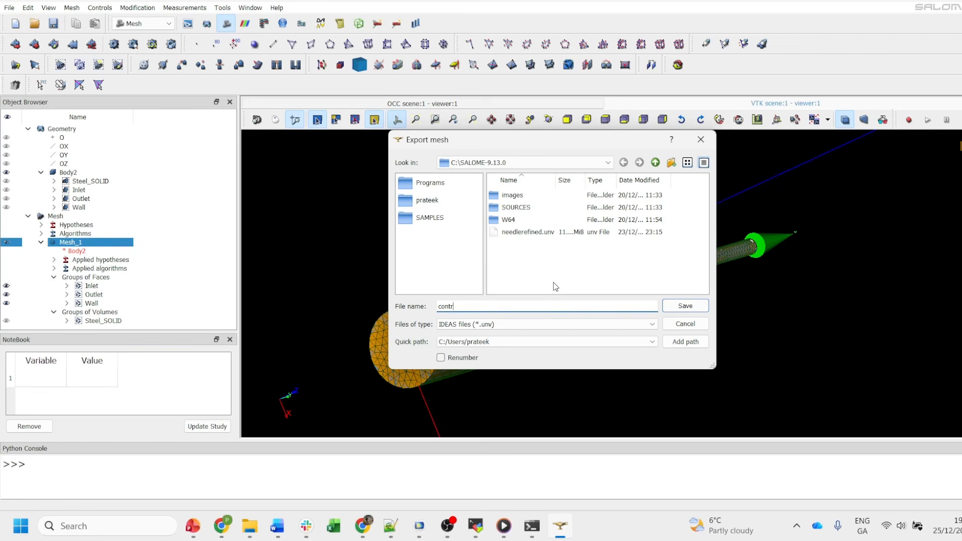
type("acting_pipoe")
left_click(685, 304)
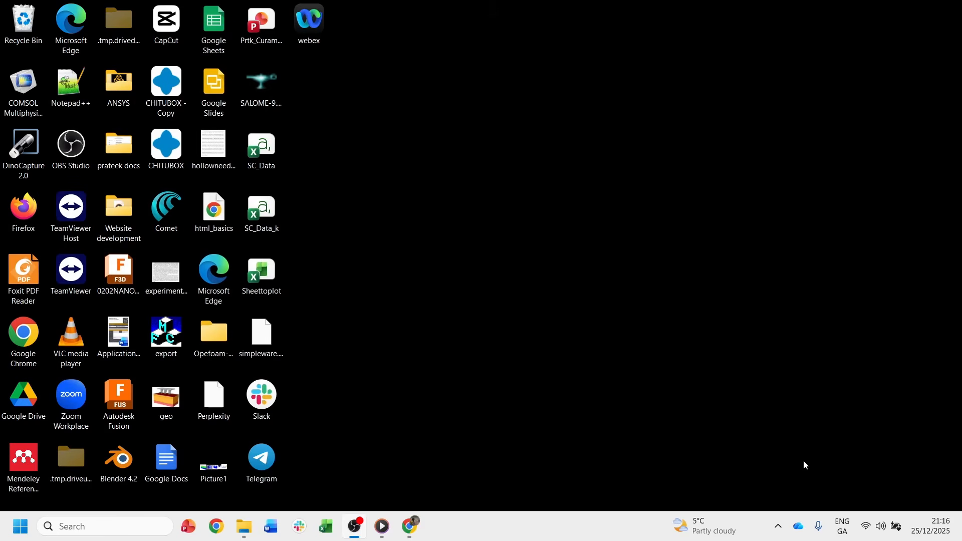
Launch MobaXterm from the Windows search and open the saved WSL-Ubuntu session
left_click(95, 528)
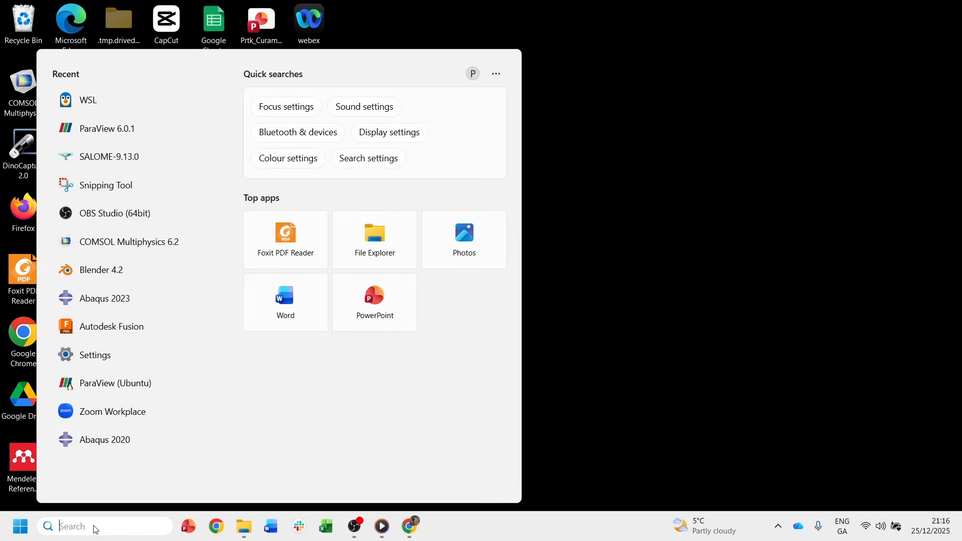
type("mobaxt")
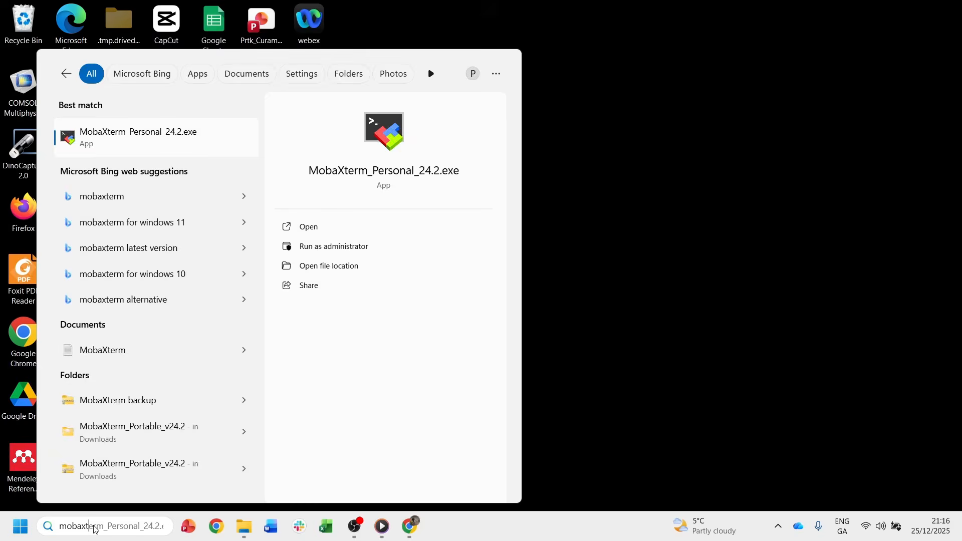
key("Return")
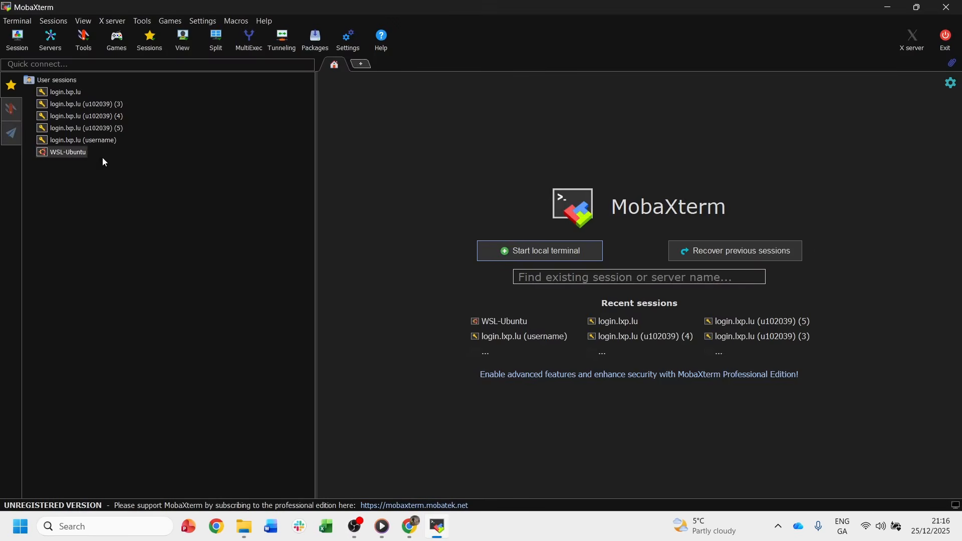
double_click(71, 153)
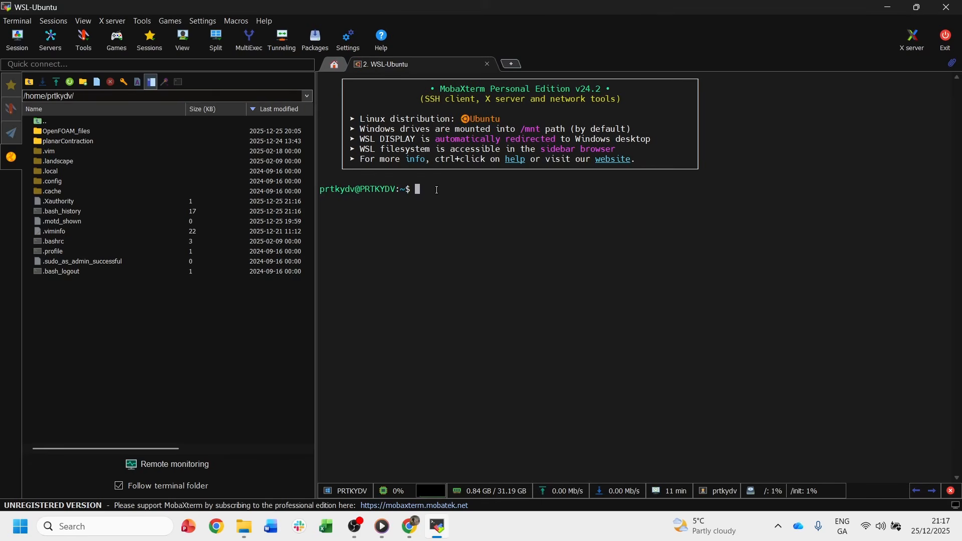
Change the terminal's working directory to the OpenFOAM tutorials with cd $FOAM_TUTORIALS
type("cd")
type("$FOAM_TUTORIALS")
key("Return")
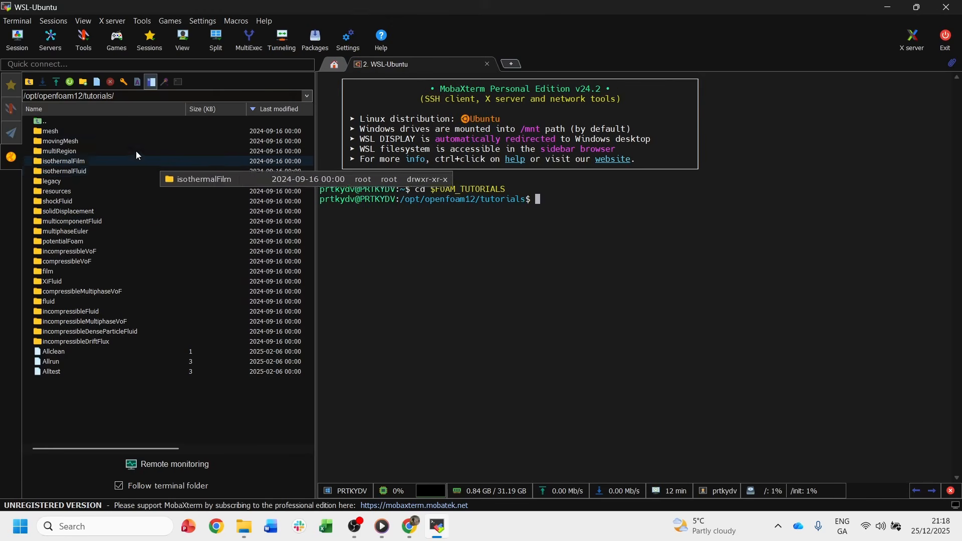
left_click(110, 145)
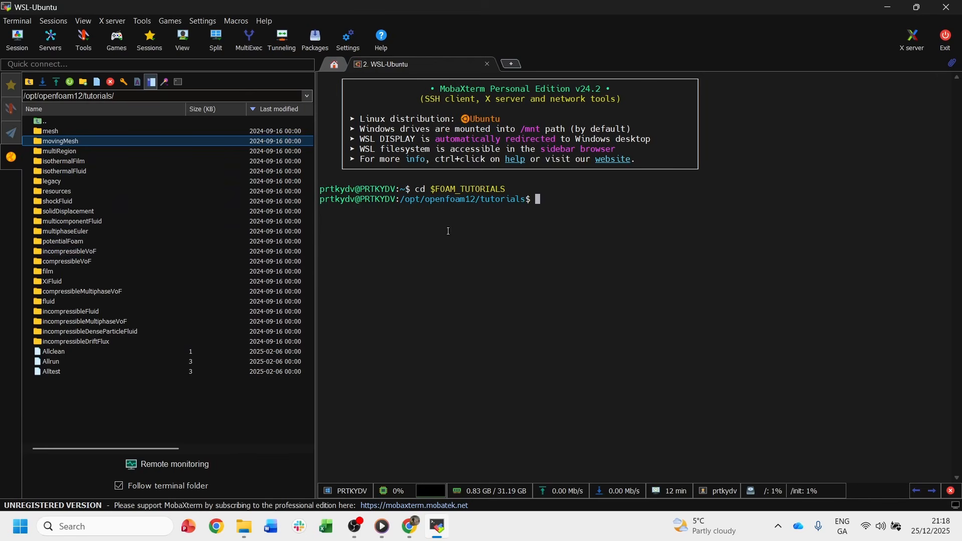
left_click(543, 203)
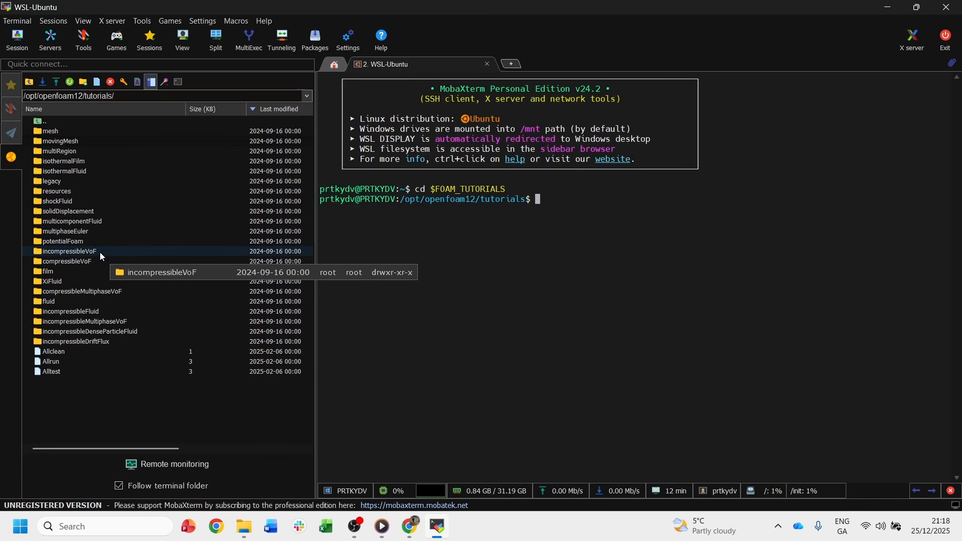
Browse into the incompressibleFluid tutorials folder and select the planarContraction case
double_click(89, 312)
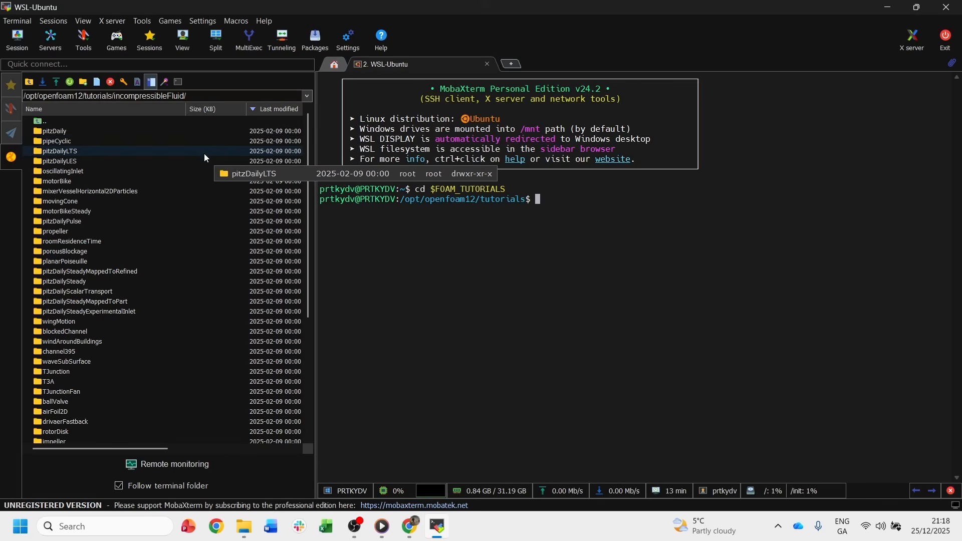
scroll(205, 158, "down", 2)
scroll(205, 158, "down", 4)
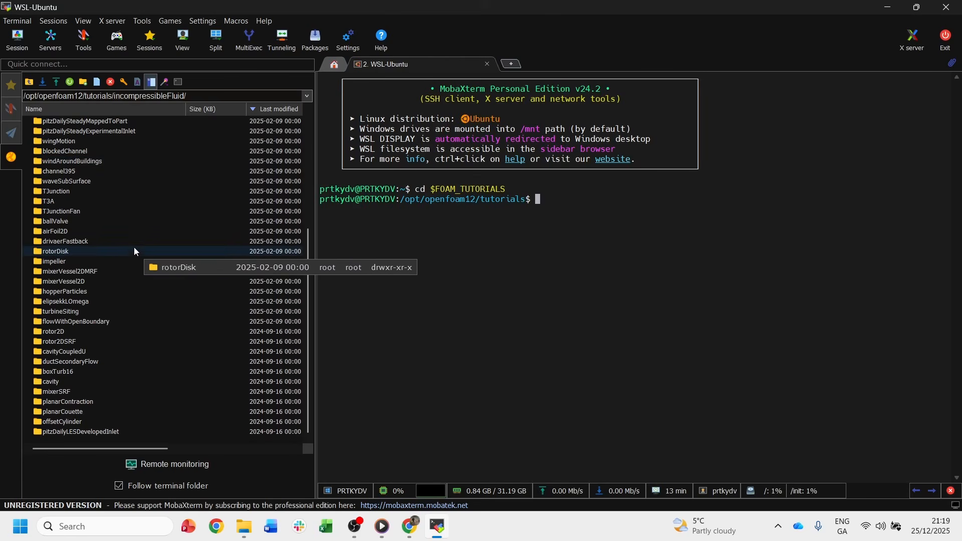
left_click(77, 403)
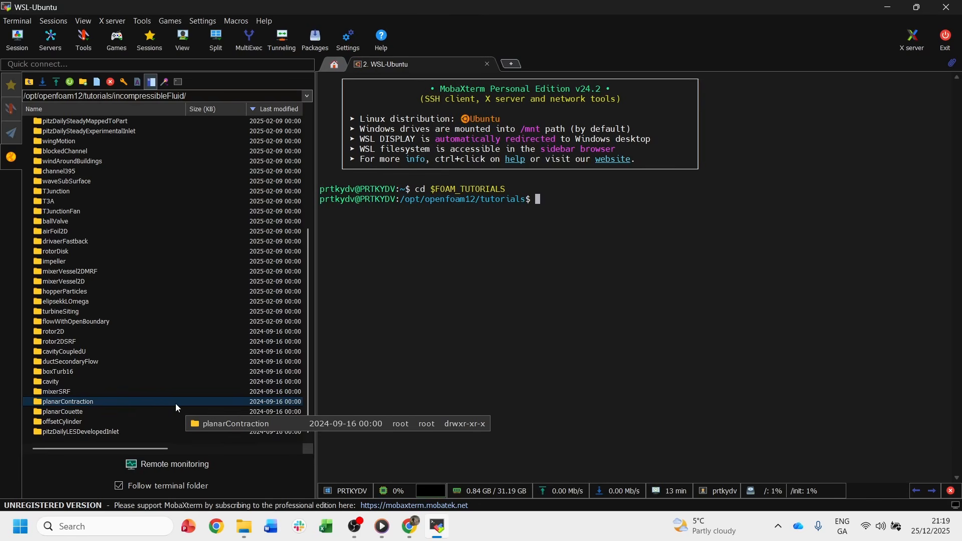
Open the planarContraction tutorial folder in the file browser and copy its full path
left_click(554, 199)
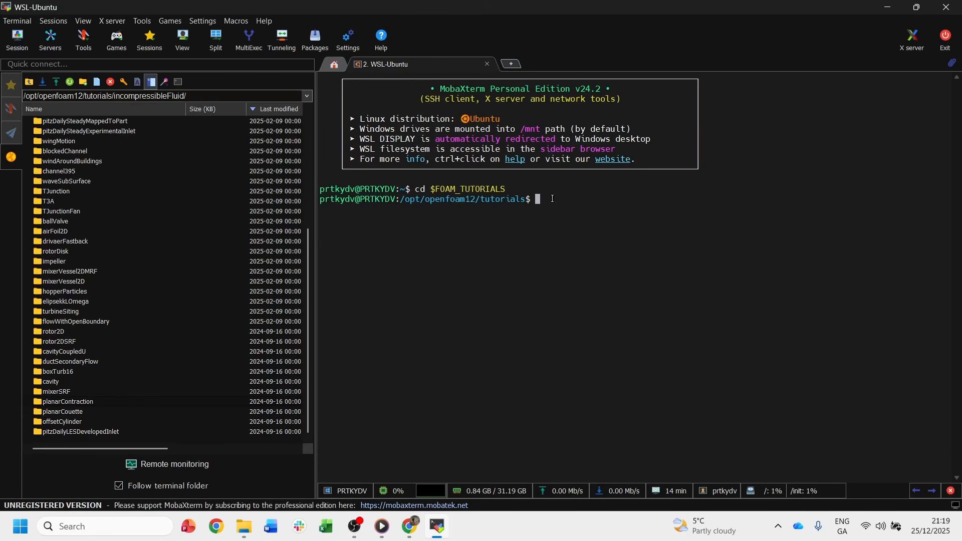
double_click(82, 402)
left_click_drag(259, 96, 2, 99)
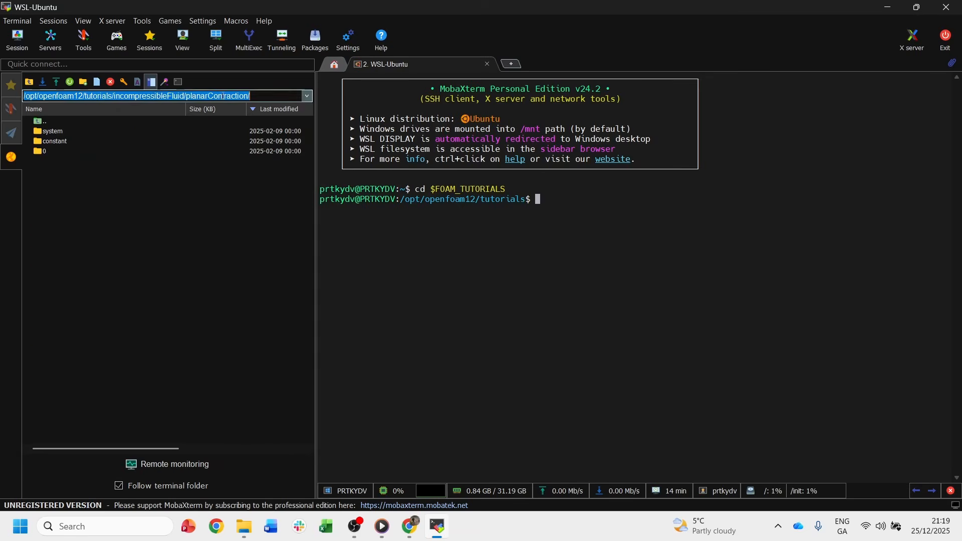
right_click(134, 98)
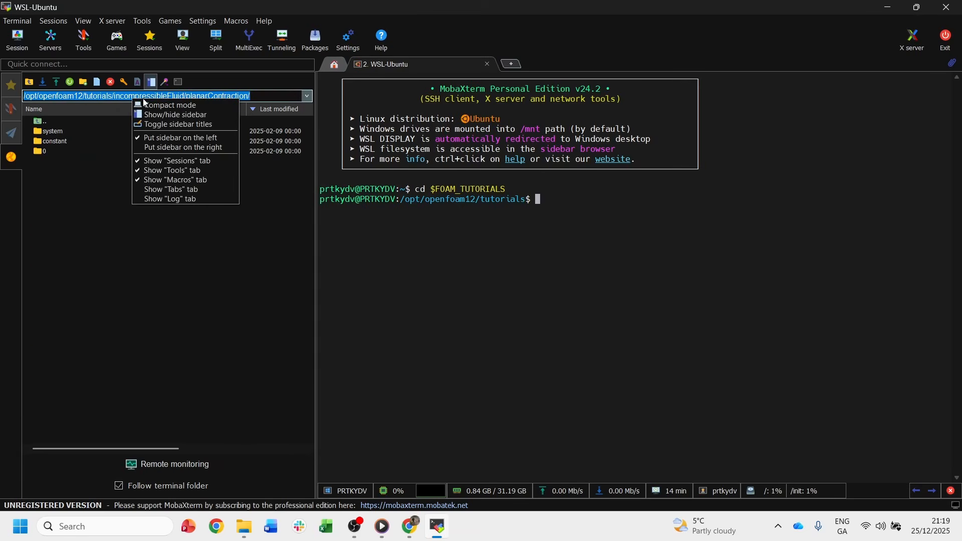
left_click(210, 96)
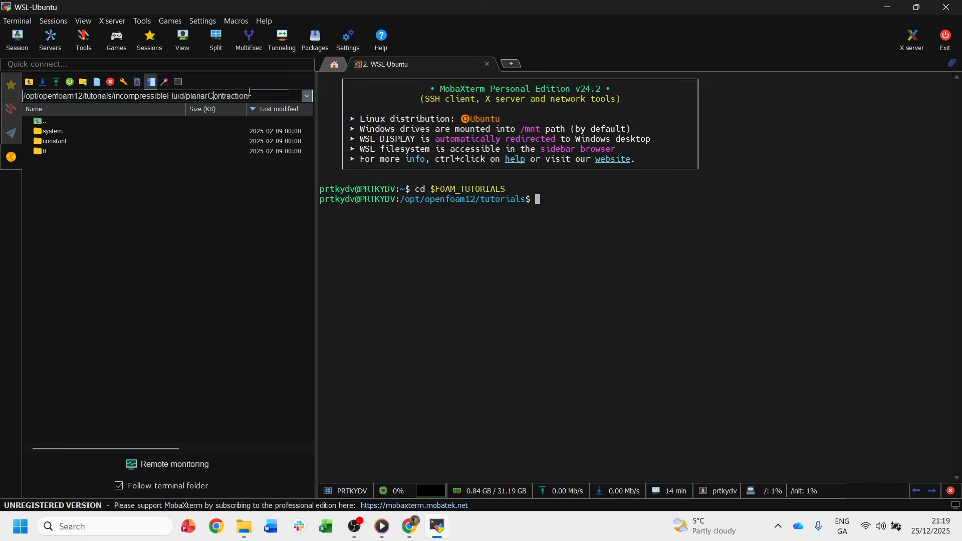
left_click_drag(255, 96, 1, 103)
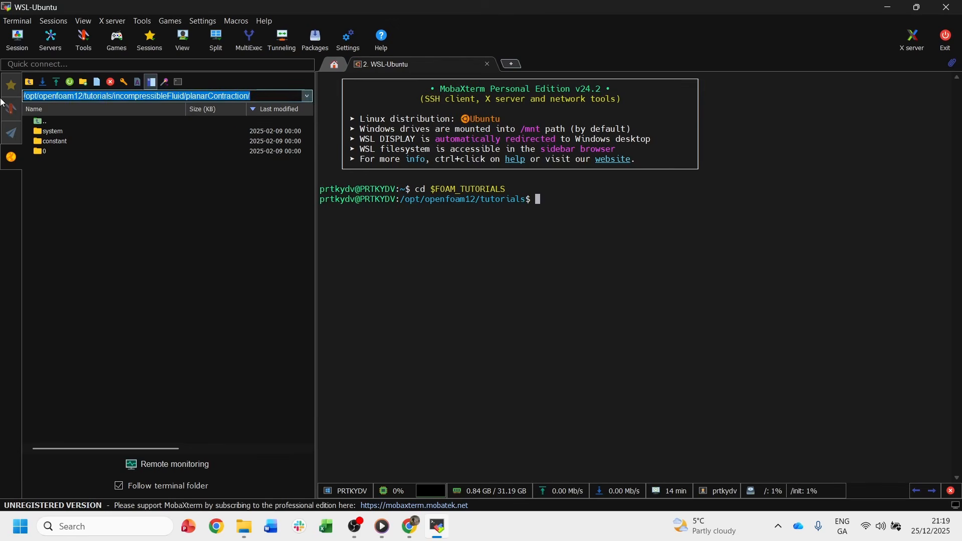
left_click(581, 199)
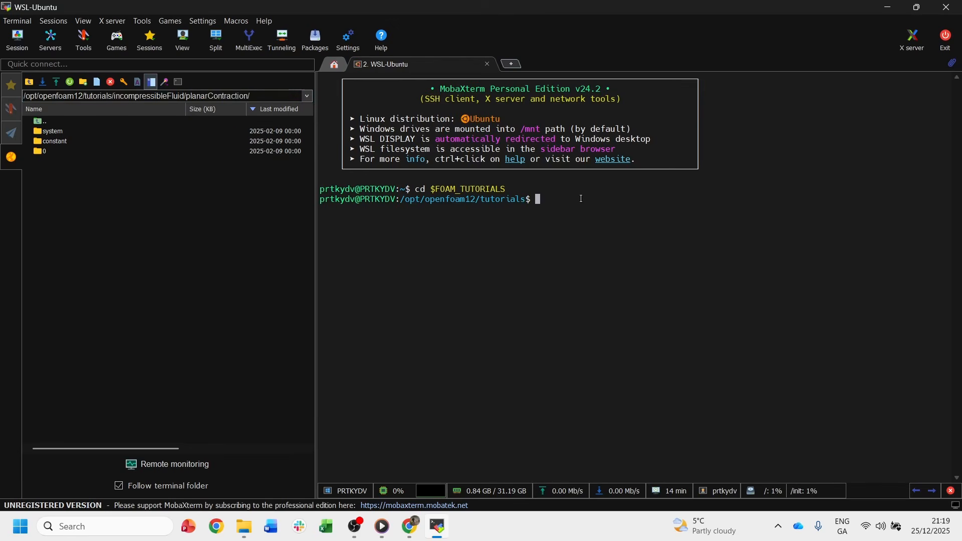
Return the terminal to the home directory with cd and enter OpenFOAM_files
type("cd")
key("Return")
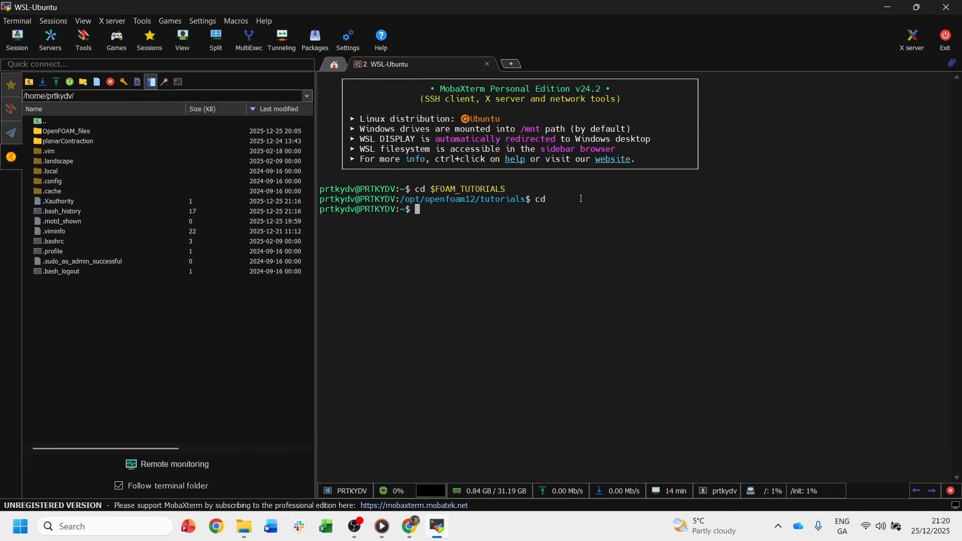
type("cd Op")
key("Tab")
key("Return")
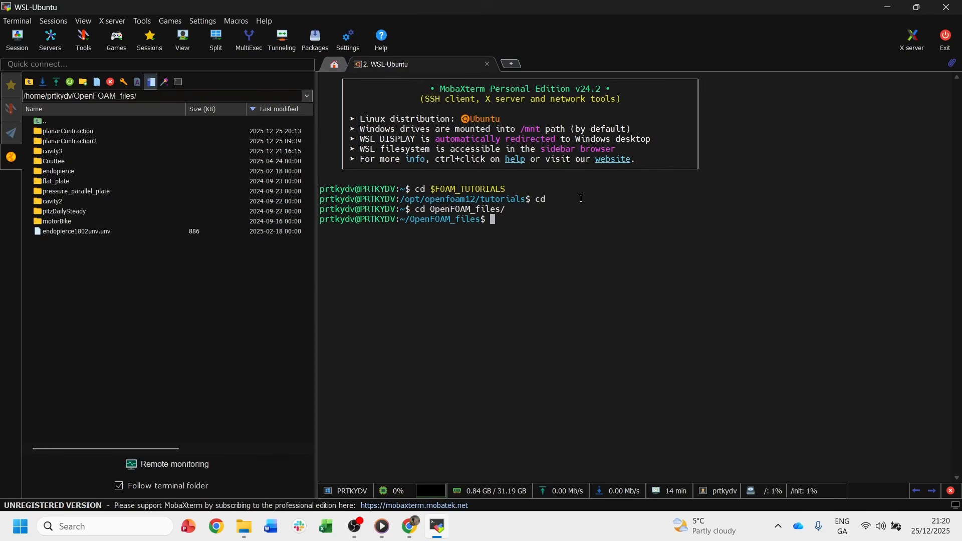
Switch the terminal to $FOAM_TUTORIALS and return through the home directory to OpenFOAM_files
type("ls")
key("BackSpace")
key("BackSpace")
key("Up")
key("Up")
key("Up")
key("Return")
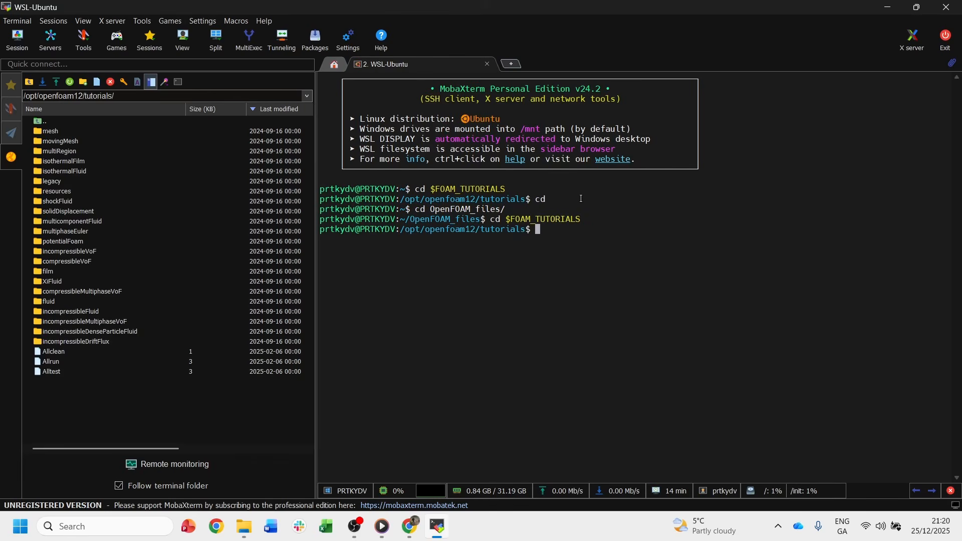
type("cd")
key("Return")
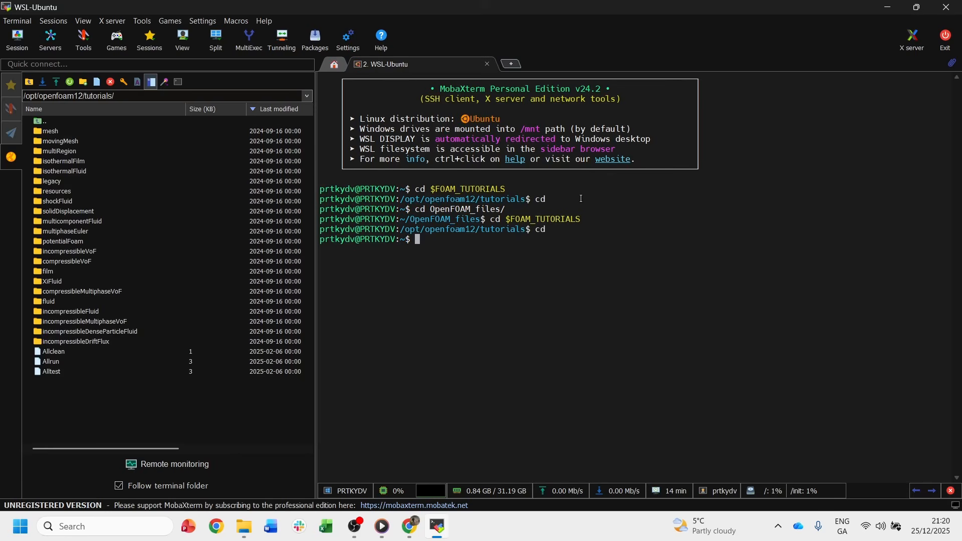
type("cd O")
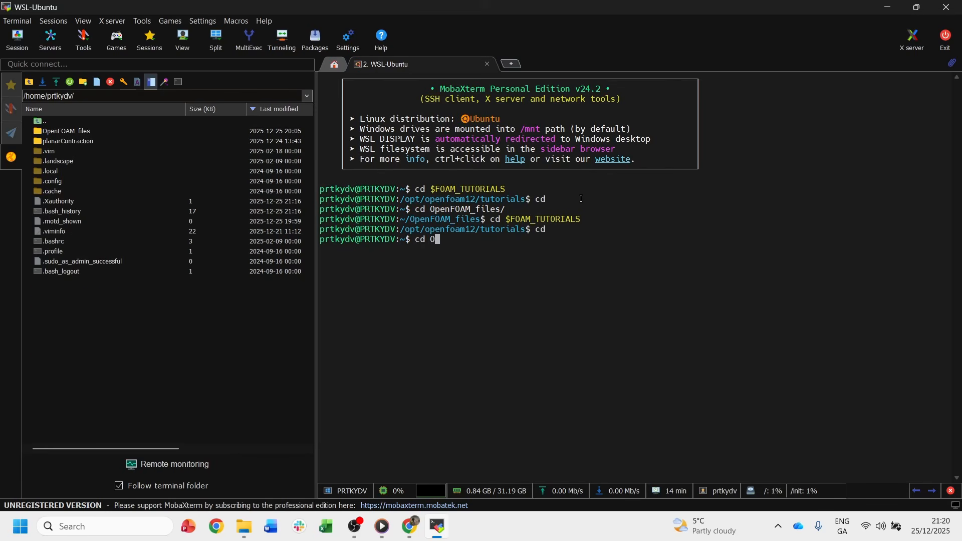
type("p")
key("Tab")
key("Return")
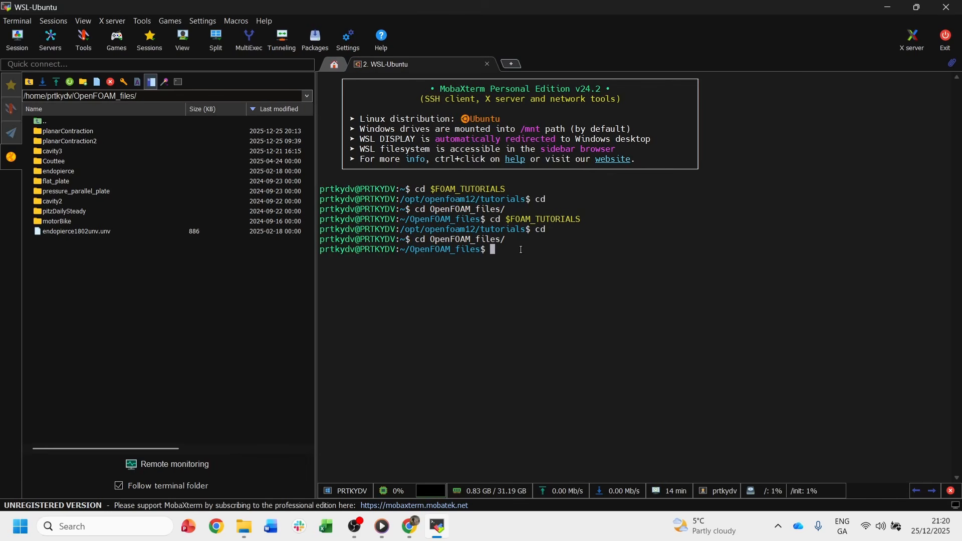
type("cp -r")
right_click(520, 248)
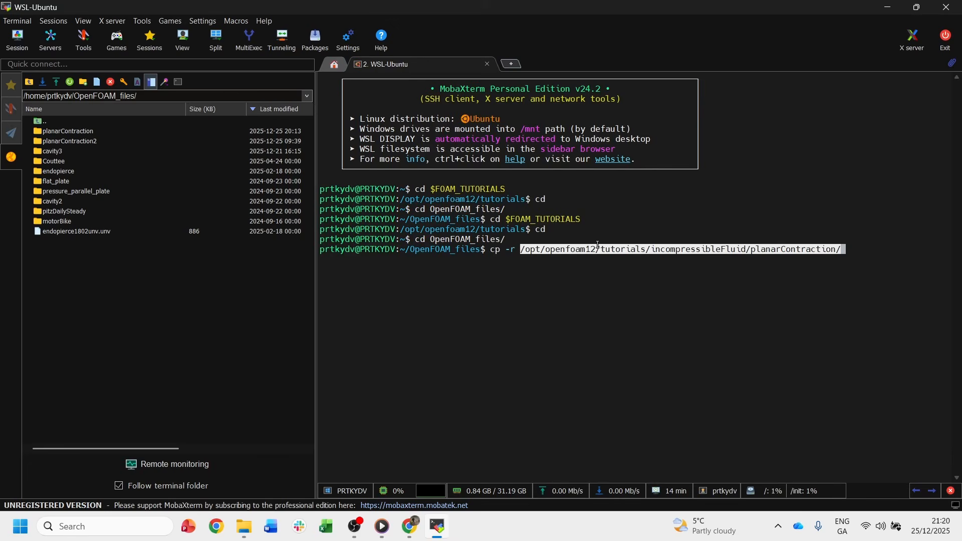
double_click(846, 250)
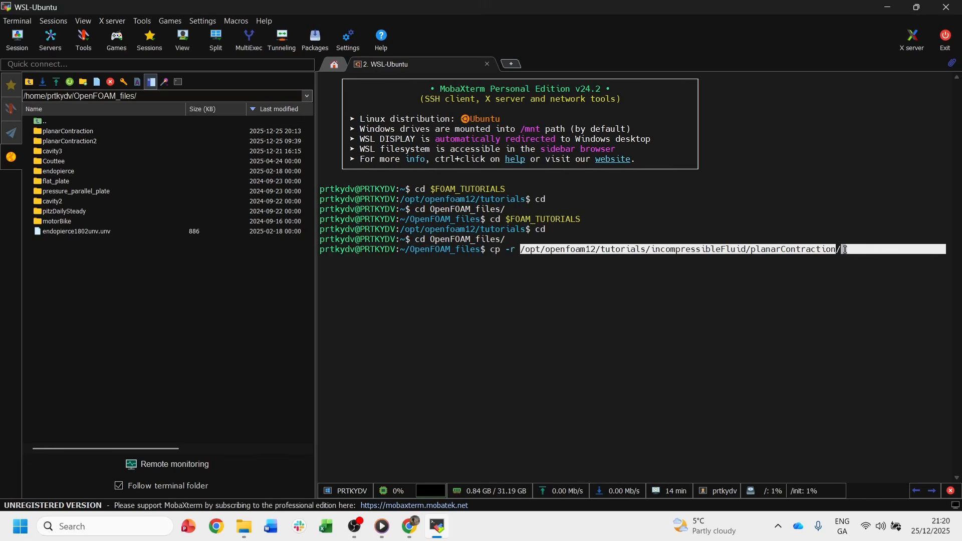
left_click(847, 251)
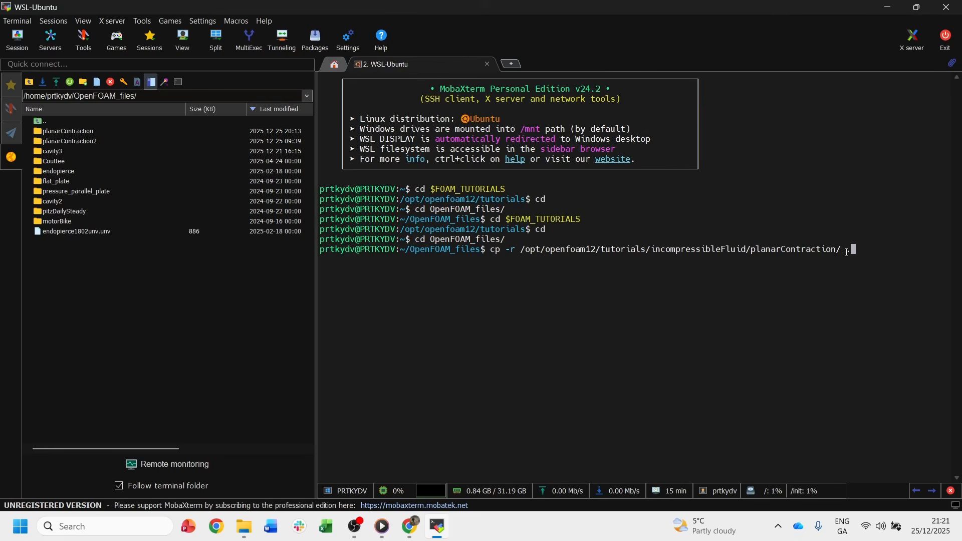
key("BackSpace")
key("BackSpace")
key("BackSpace")
key("BackSpace")
key("BackSpace")
key("BackSpace")
key("BackSpace")
key("BackSpace")
key("BackSpace")
key("BackSpace")
key("BackSpace")
key("BackSpace")
key("BackSpace")
key("BackSpace")
key("BackSpace")
key("BackSpace")
key("BackSpace")
key("BackSpace")
double_click(139, 131)
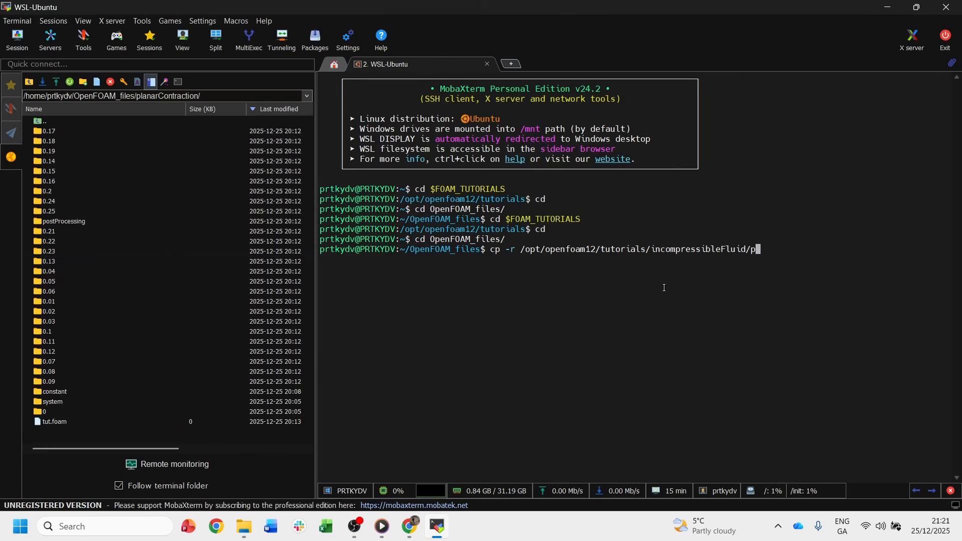
key("BackSpace")
key("BackSpace")
key("BackSpace")
key("BackSpace")
key("BackSpace")
key("BackSpace")
key("BackSpace")
key("BackSpace")
key("BackSpace")
key("BackSpace")
key("BackSpace")
key("BackSpace")
key("BackSpace")
key("BackSpace")
key("BackSpace")
key("BackSpace")
key("BackSpace")
key("BackSpace")
key("BackSpace")
key("BackSpace")
key("BackSpace")
key("BackSpace")
key("BackSpace")
key("BackSpace")
key("BackSpace")
key("BackSpace")
key("BackSpace")
key("BackSpace")
key("BackSpace")
key("BackSpace")
key("BackSpace")
key("BackSpace")
key("BackSpace")
key("BackSpace")
key("BackSpace")
key("BackSpace")
key("BackSpace")
key("BackSpace")
key("BackSpace")
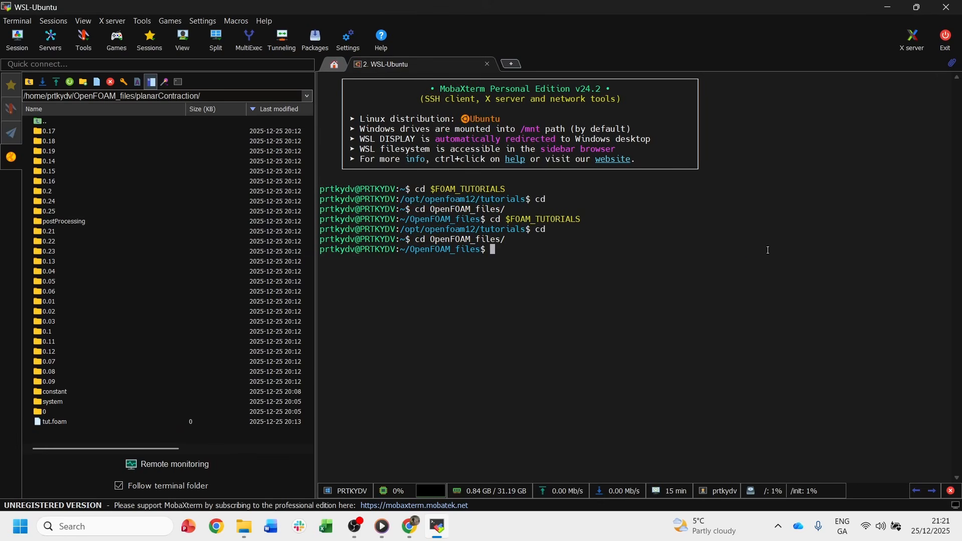
Launch ParaView 6.0.1 from the Windows search
left_click(102, 532)
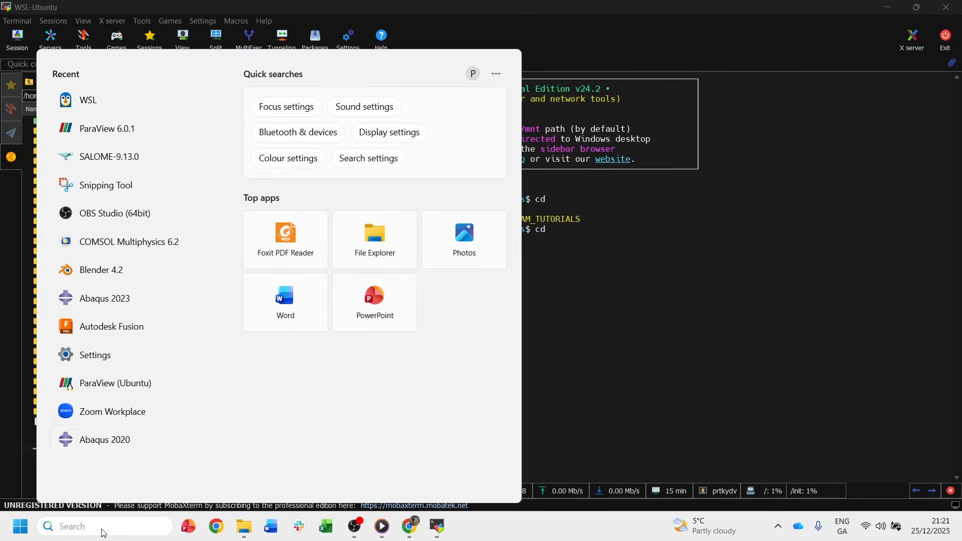
left_click(157, 153)
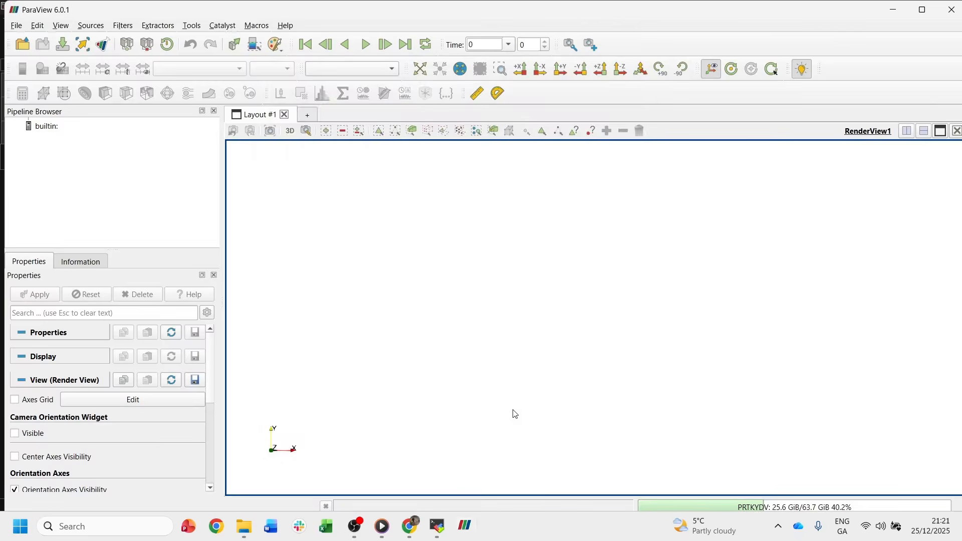
left_click(649, 410)
Load tut.foam from the recent planarContraction folder and apply the reader to display the case
left_click(16, 25)
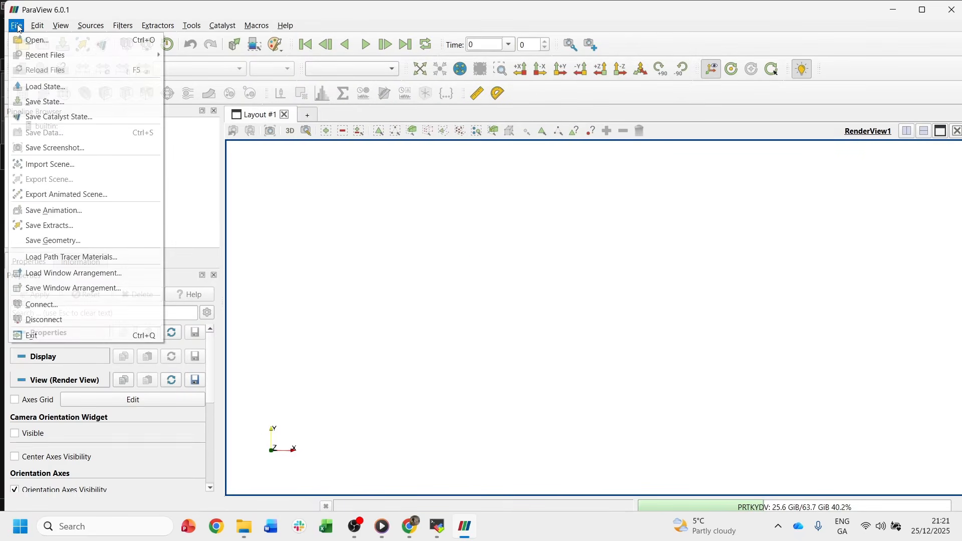
left_click(33, 37)
left_click(16, 25)
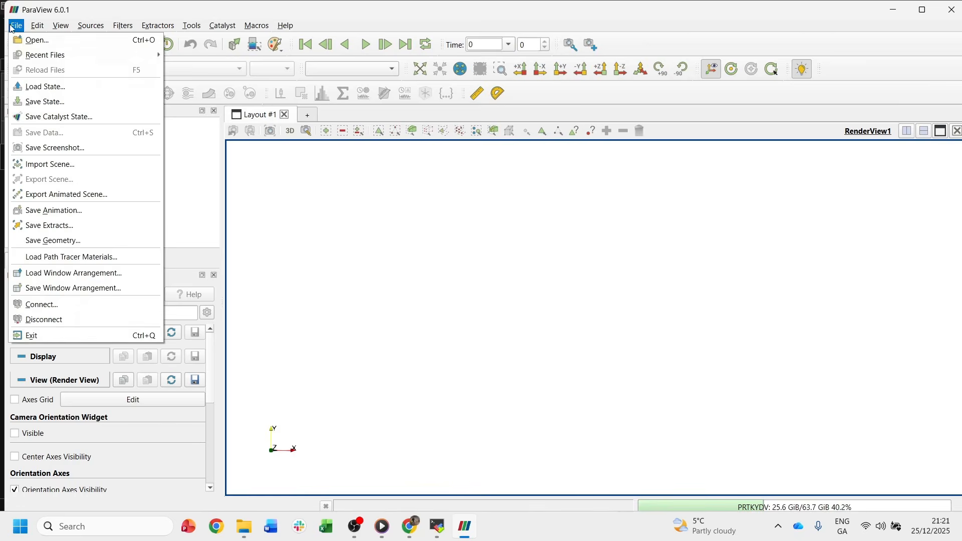
left_click(32, 38)
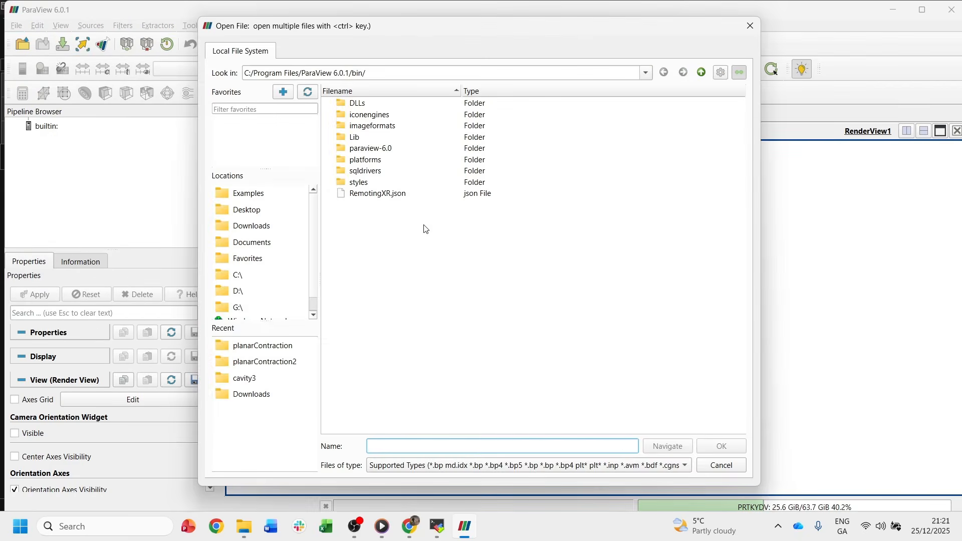
left_click(269, 353)
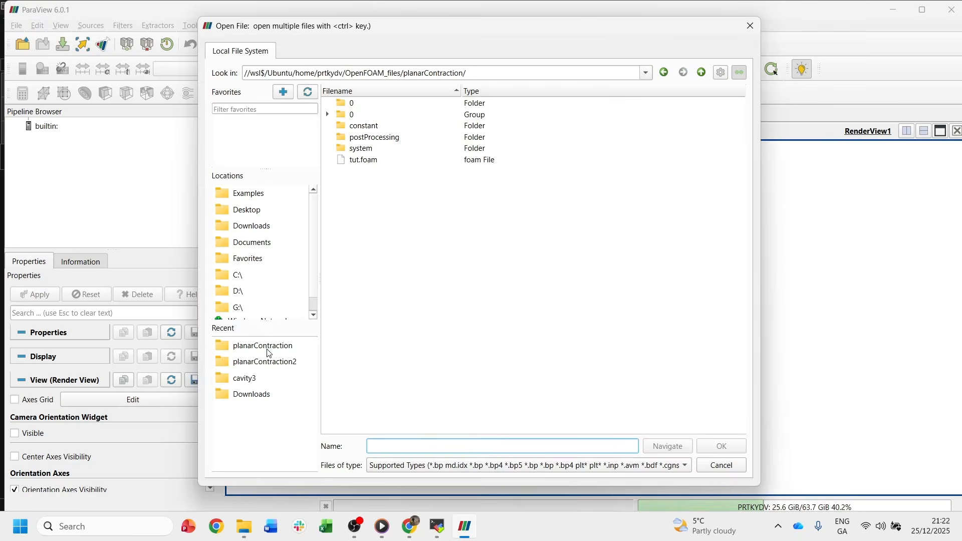
left_click(370, 161)
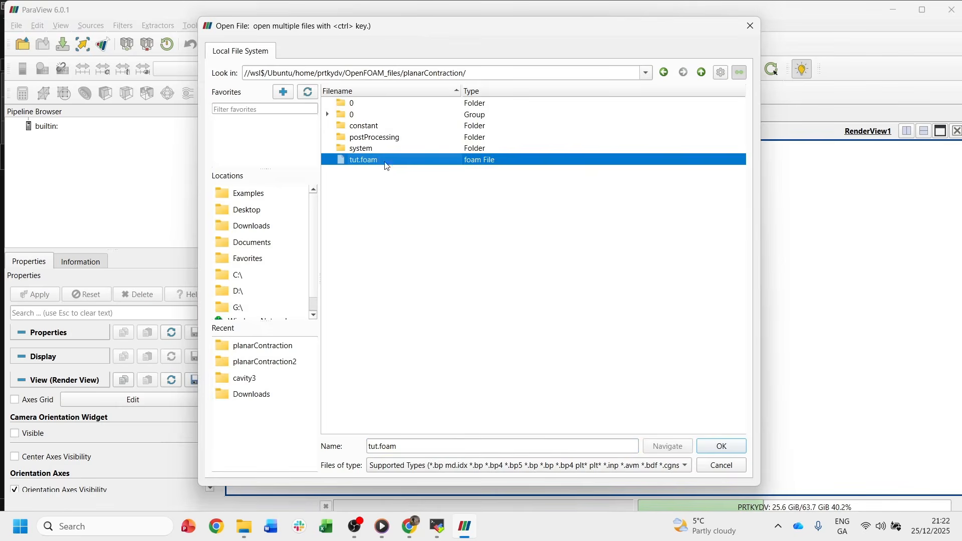
left_click(721, 446)
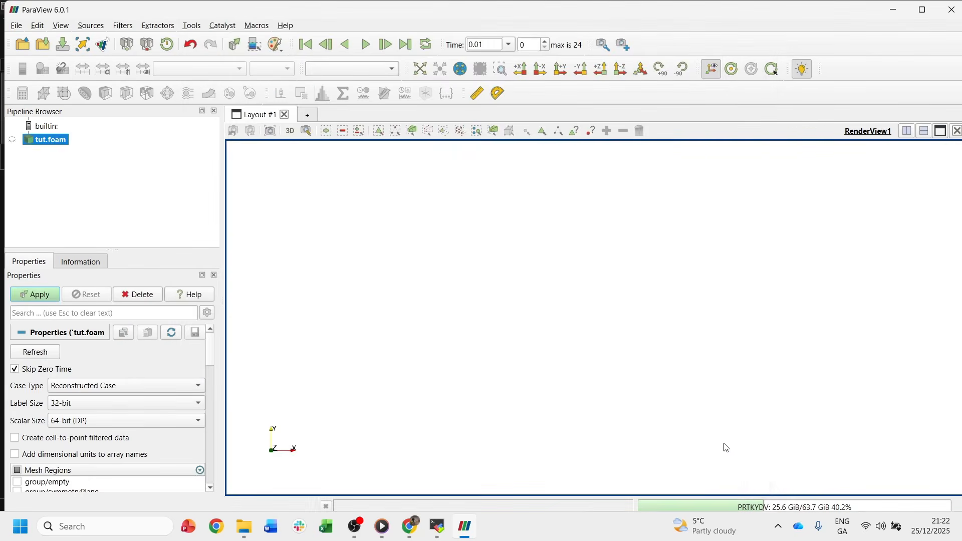
left_click(40, 294)
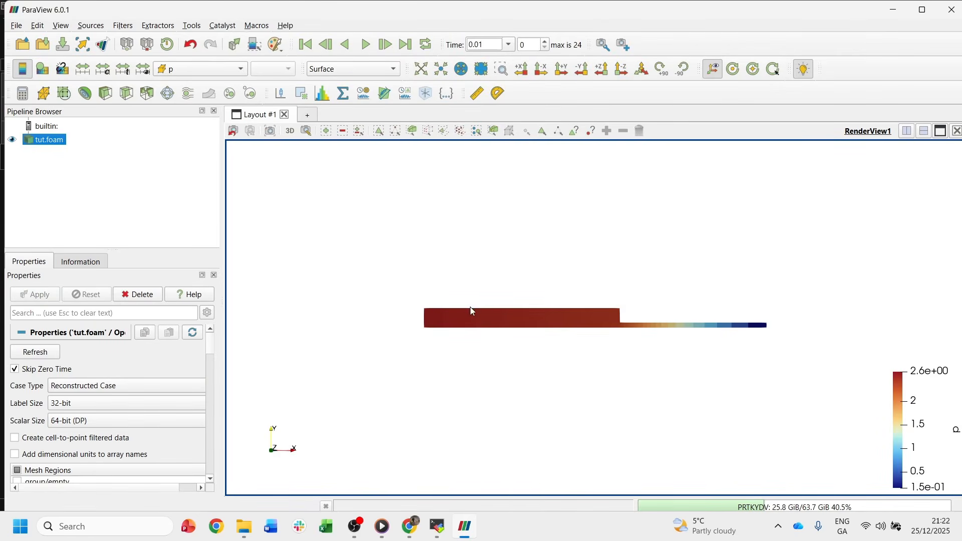
Colour the planar contraction by the velocity field U and examine the flow around the step
scroll(753, 296, "up", 3)
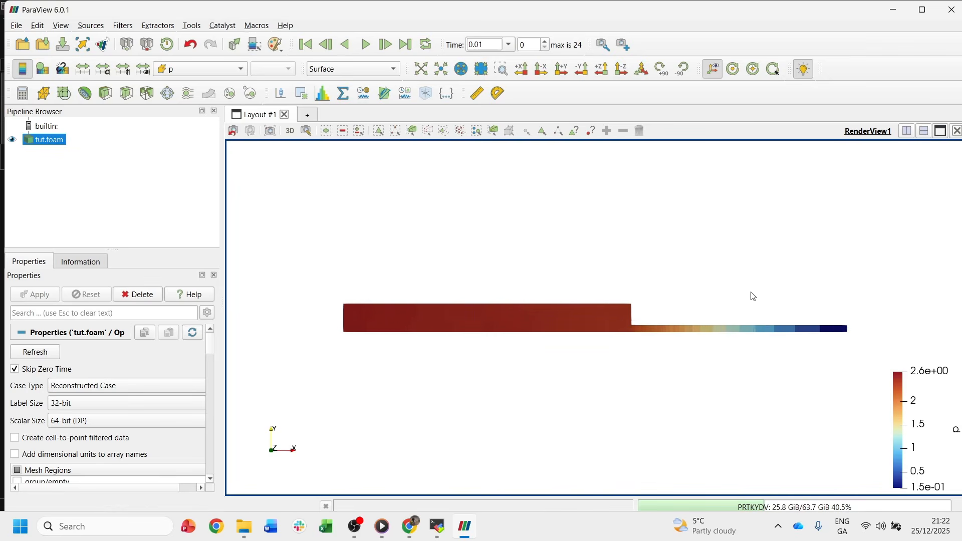
scroll(753, 296, "down", 2)
left_click(186, 73)
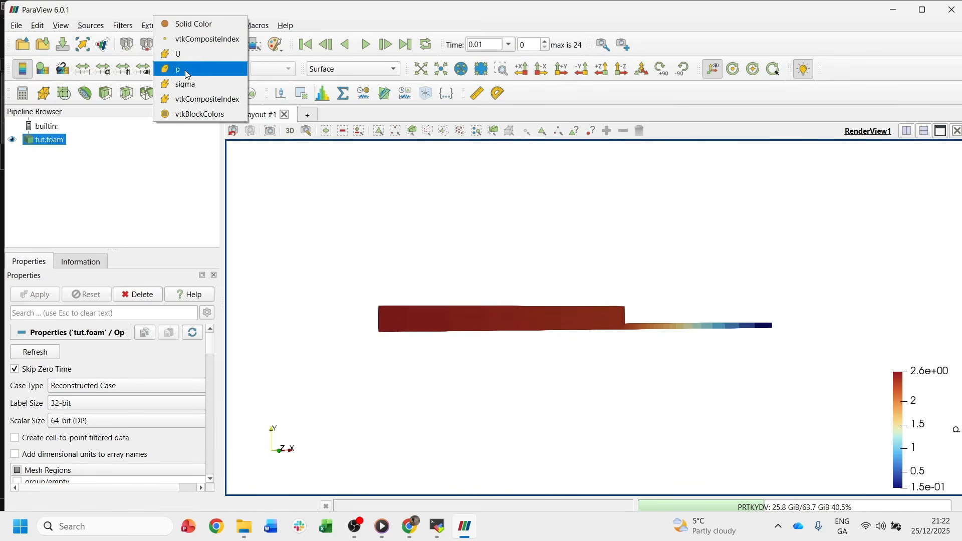
left_click(191, 53)
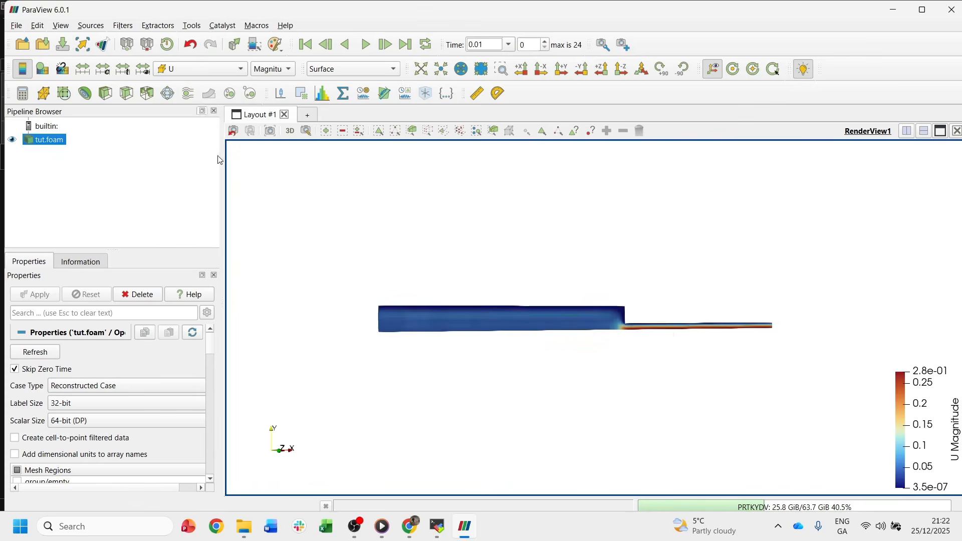
scroll(711, 338, "up", 3)
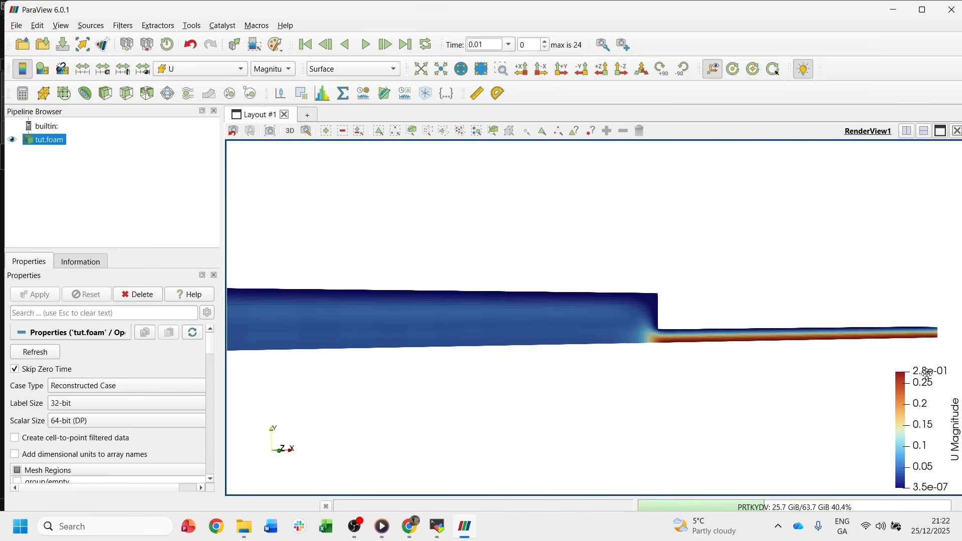
scroll(609, 395, "down", 2)
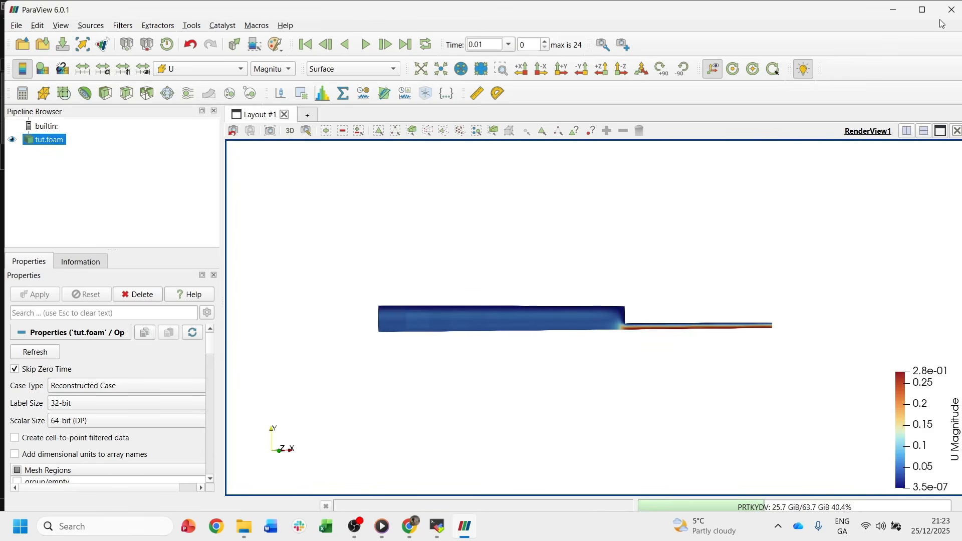
Switch back to MobaXterm and move the terminal up one directory with cd .
left_click(893, 10)
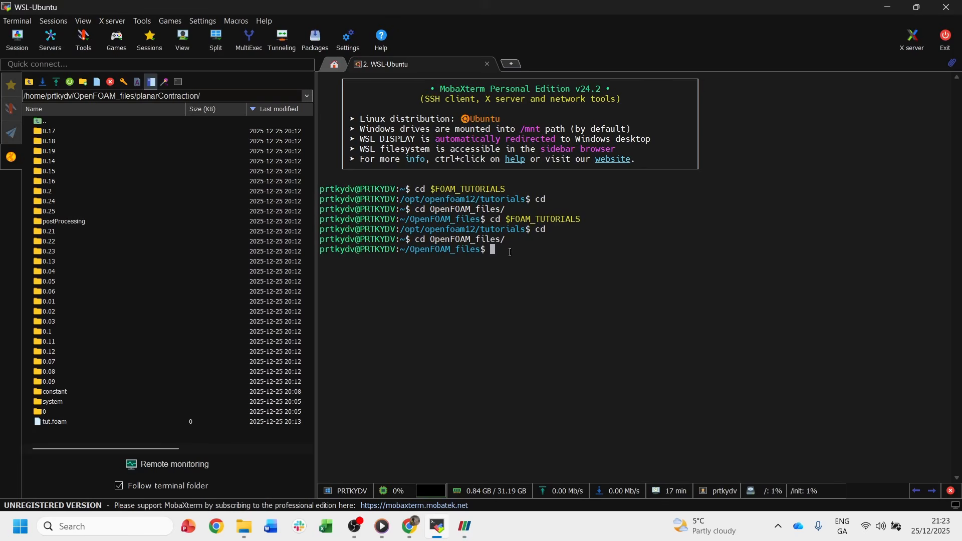
type("cd")
type("..")
key("Return")
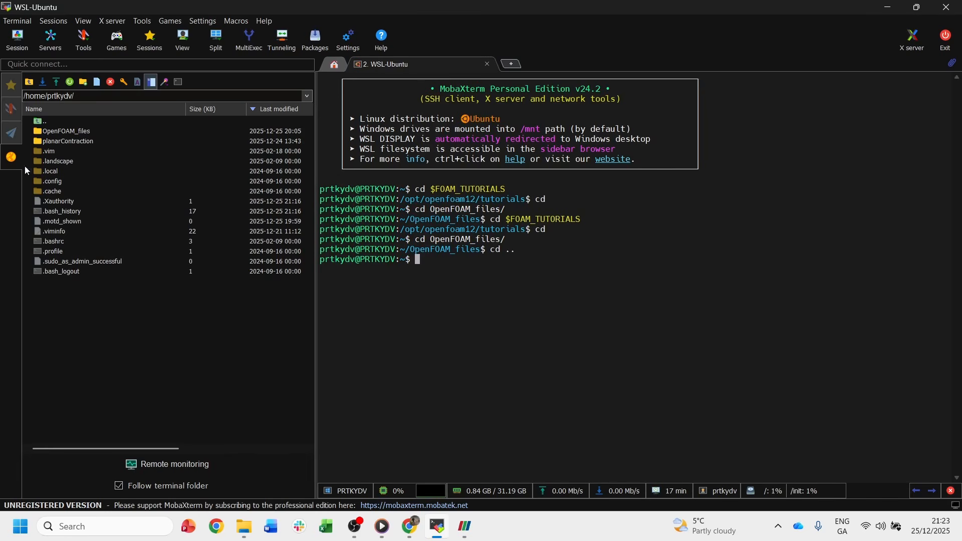
Rename the planarContraction folder inside OpenFOAM_files to planarContraction4
double_click(80, 131)
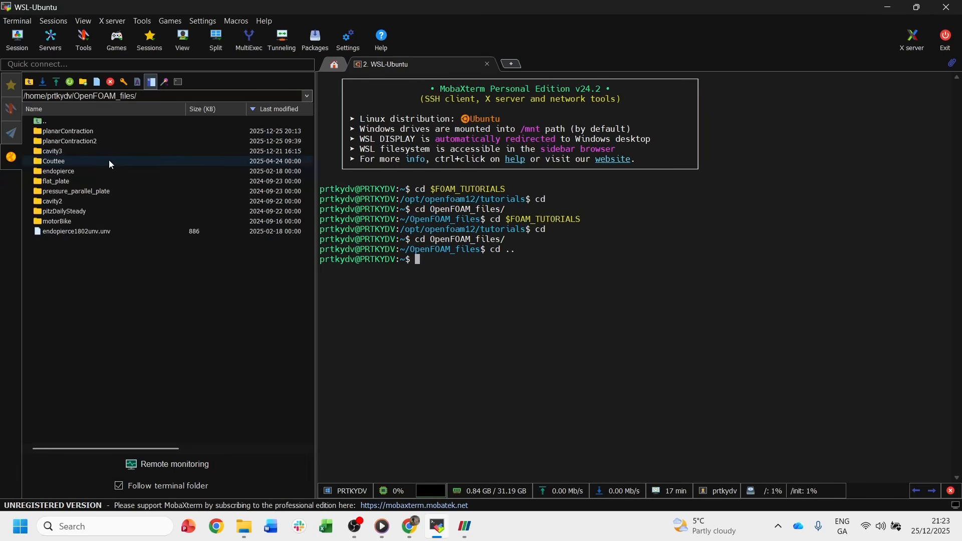
right_click(96, 131)
left_click(140, 177)
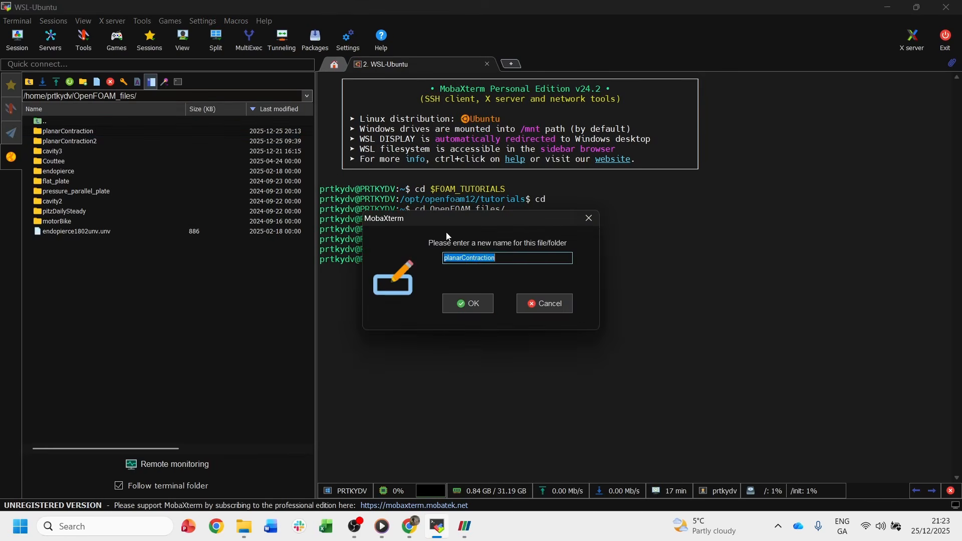
left_click(512, 259)
type("4")
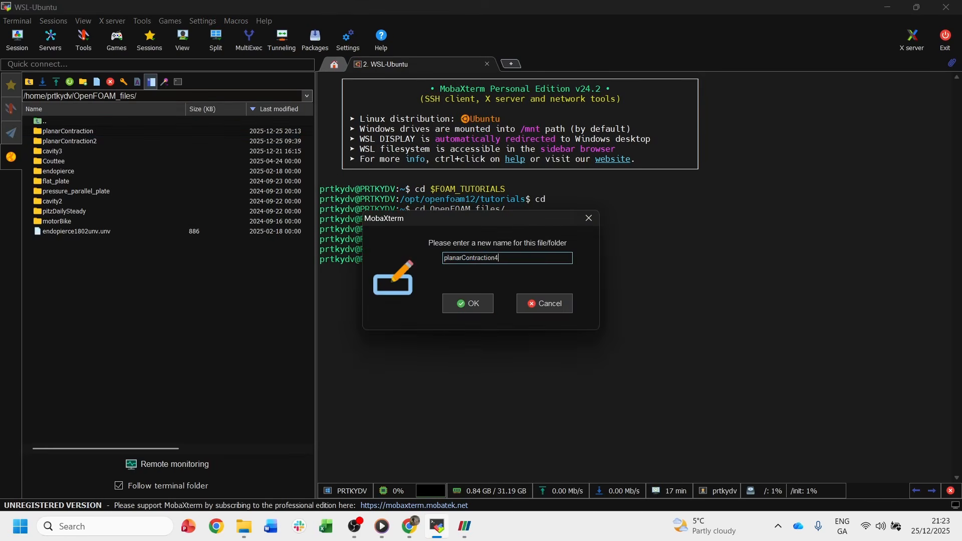
left_click(471, 304)
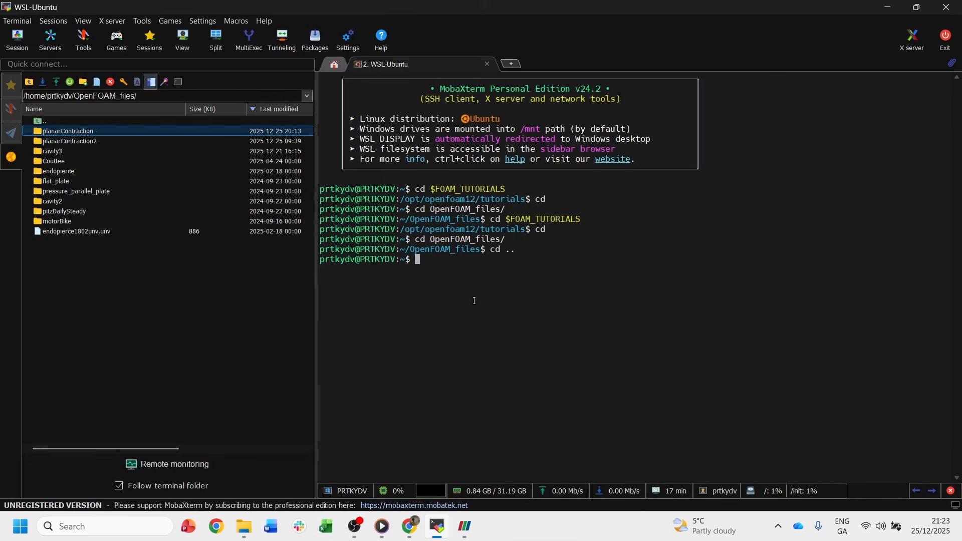
left_click(451, 270)
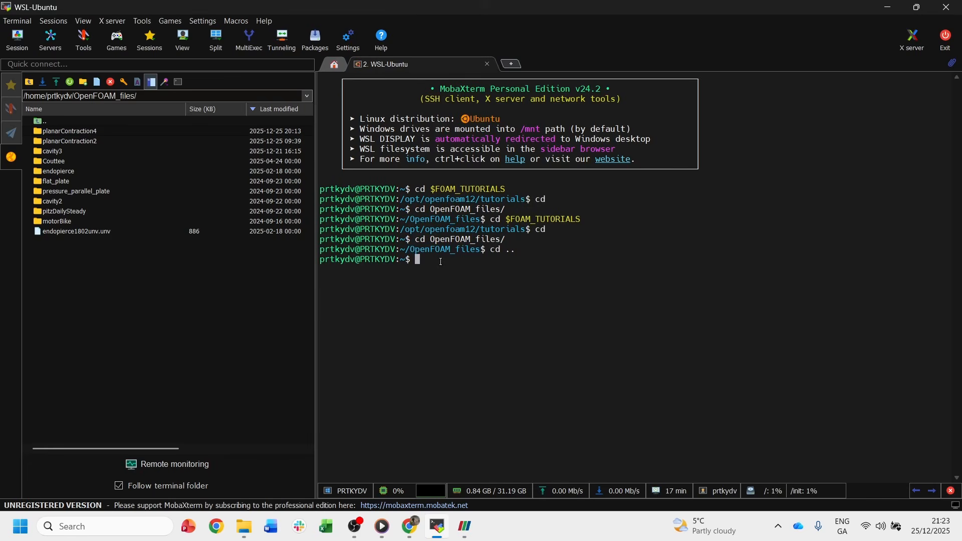
key("Up")
key("Up")
key("Up")
key("Up")
key("BackSpace")
key("BackSpace")
key("BackSpace")
key("BackSpace")
key("BackSpace")
key("BackSpace")
key("BackSpace")
key("BackSpace")
key("BackSpace")
key("BackSpace")
key("BackSpace")
key("BackSpace")
key("BackSpace")
key("BackSpace")
key("BackSpace")
key("BackSpace")
key("BackSpace")
key("BackSpace")
type("cp -r")
right_click(462, 261)
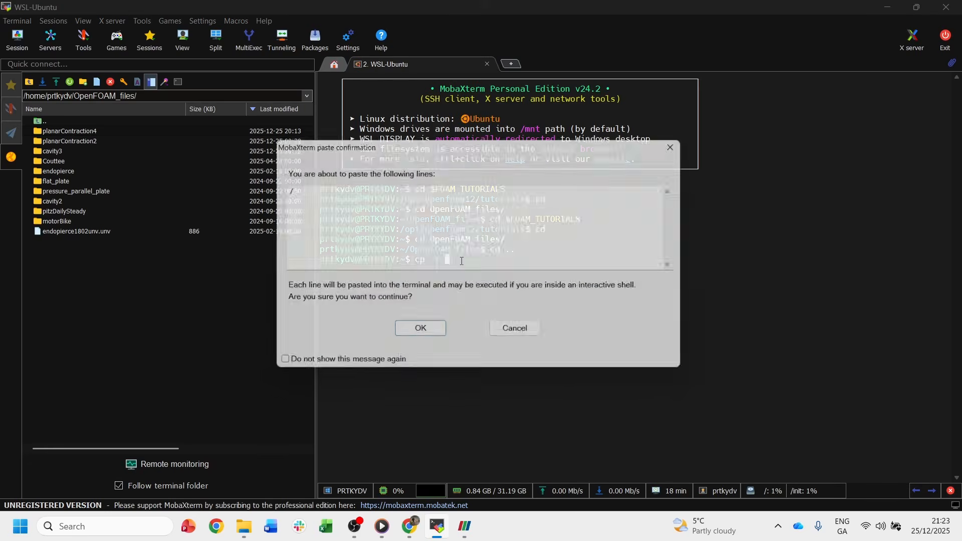
left_click(684, 144)
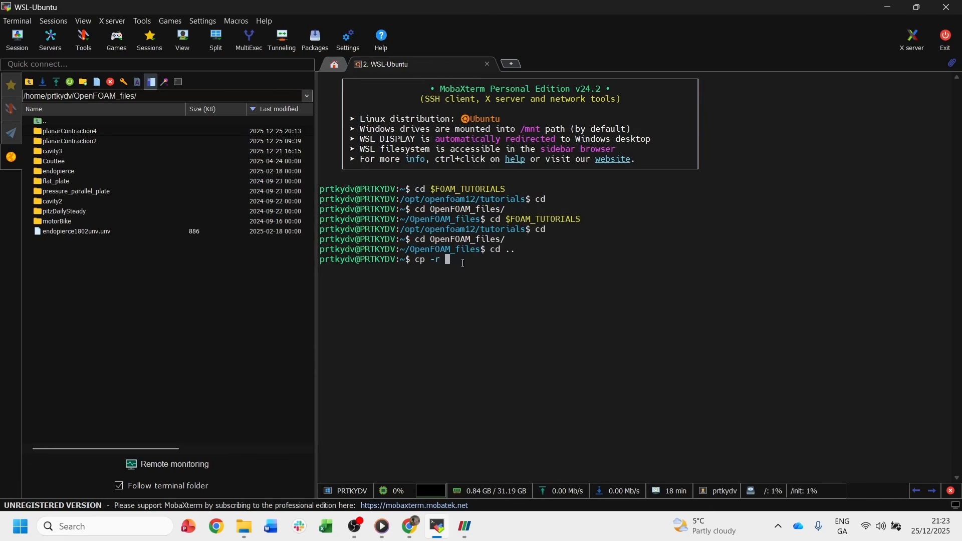
key("BackSpace")
key("BackSpace")
key("BackSpace")
key("BackSpace")
key("BackSpace")
key("BackSpace")
Copy the tutorial into the home directory by running cp -r /opt/openfoam12/tutorials/incompressibleFluid/planarContraction . in the terminal
key("Up")
key("Up")
key("Up")
key("Up")
key("Up")
key("Up")
key("Up")
key("Up")
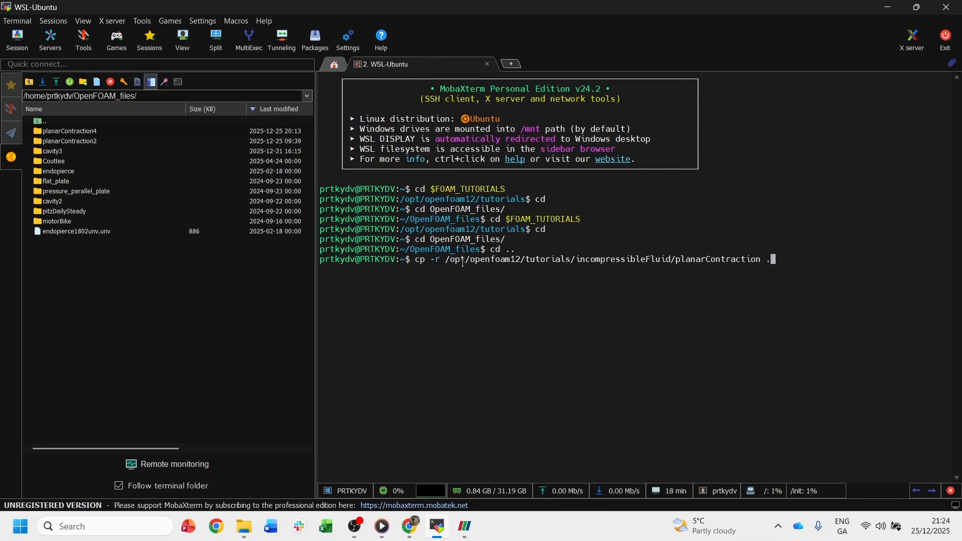
key("Return")
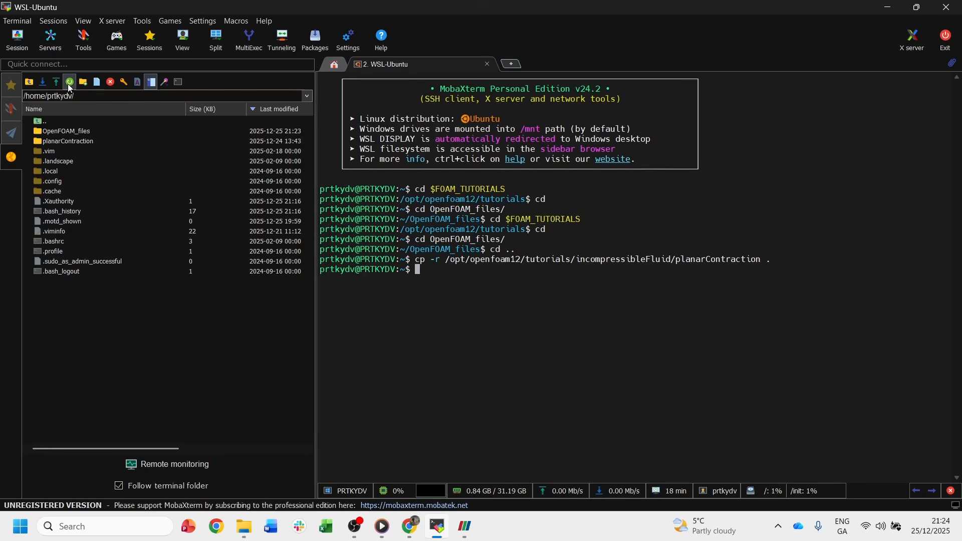
Change into OpenFOAM_files/ and copy the planarContraction tutorial there with cp -r /opt/openfoam12/tutorials/incompressibleFluid/planarContraction
double_click(66, 131)
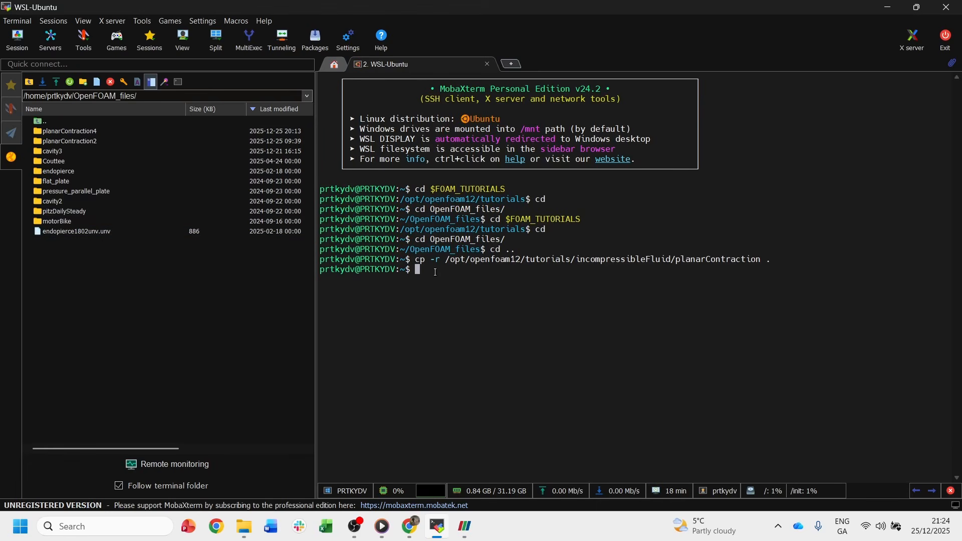
type("cd OpenFOAM_files/")
key("Return")
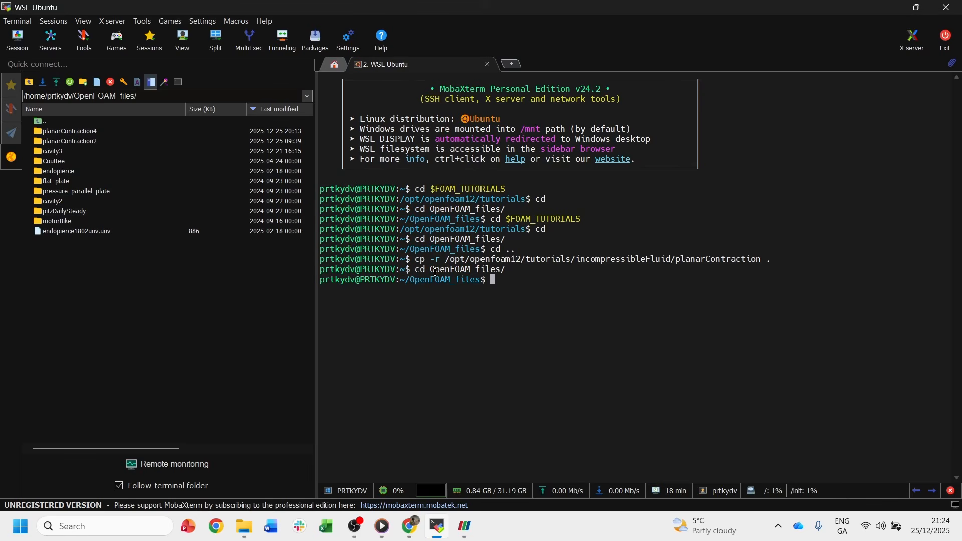
key("Up")
key("Up")
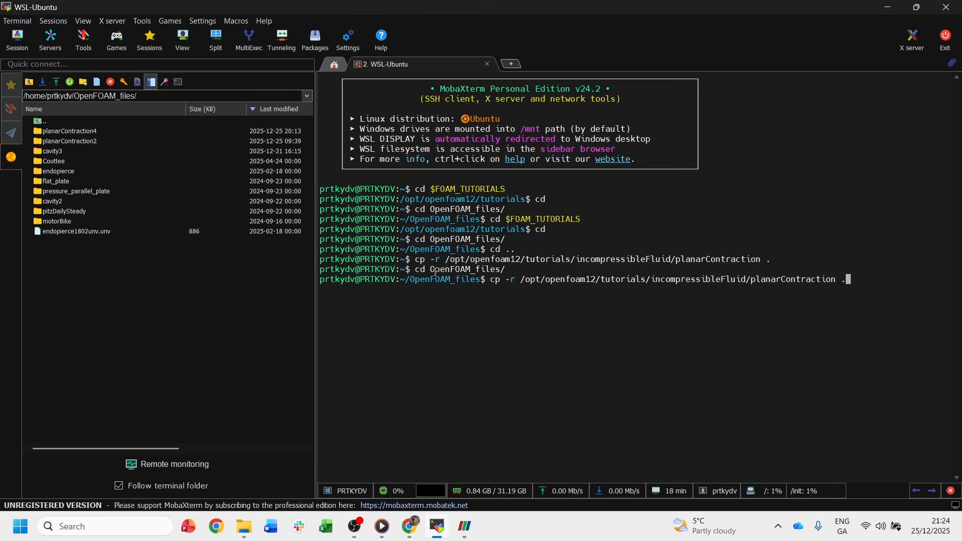
key("Return")
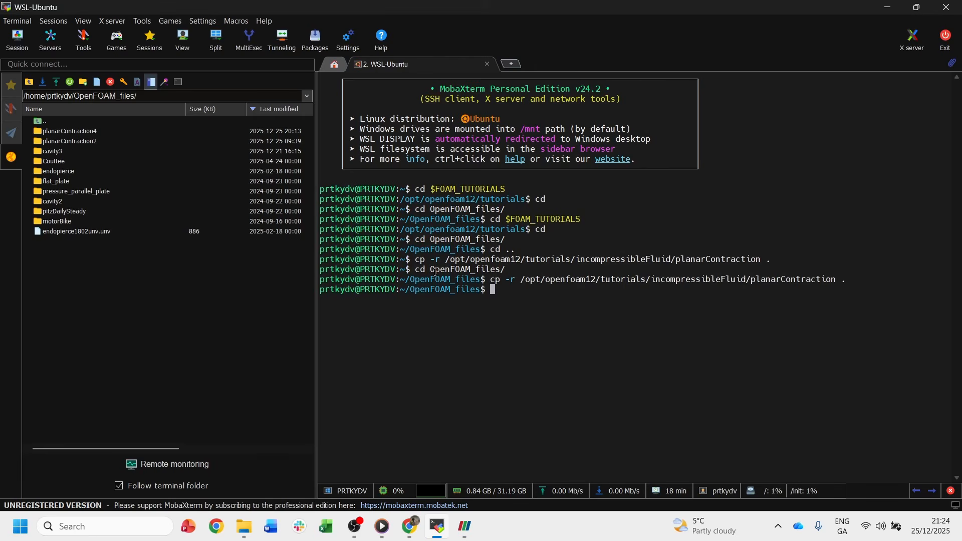
Refresh the OpenFOAM_files listing and open the U file from planarContraction's 0 folder in Notepad++
left_click(70, 82)
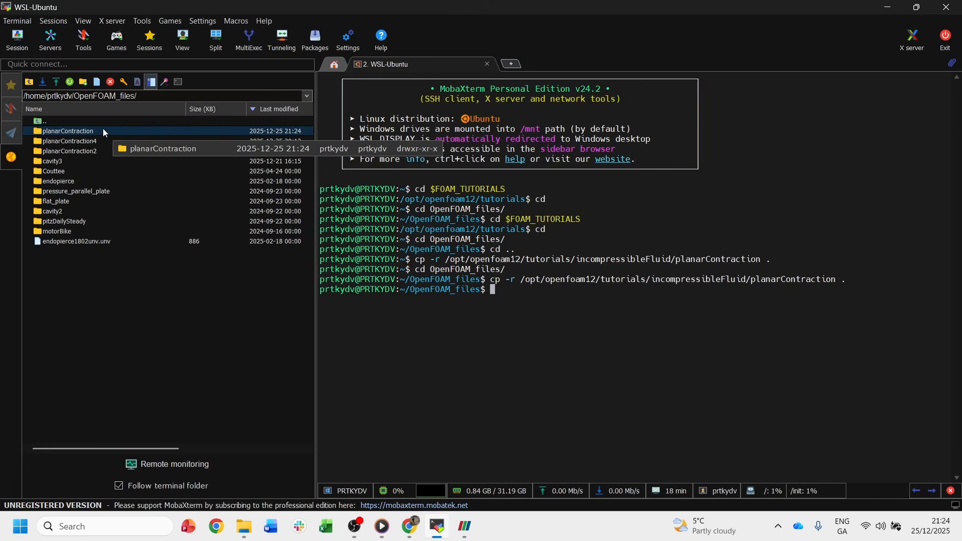
double_click(70, 132)
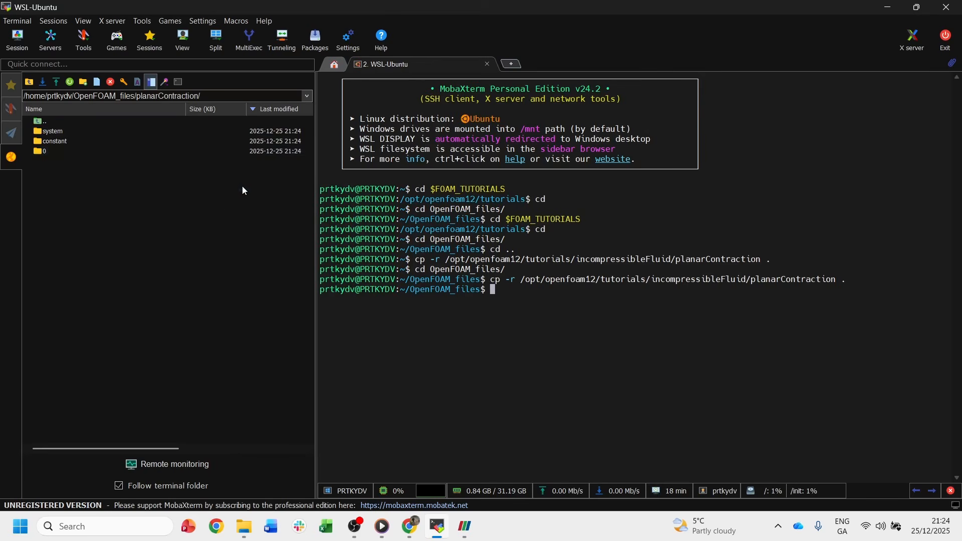
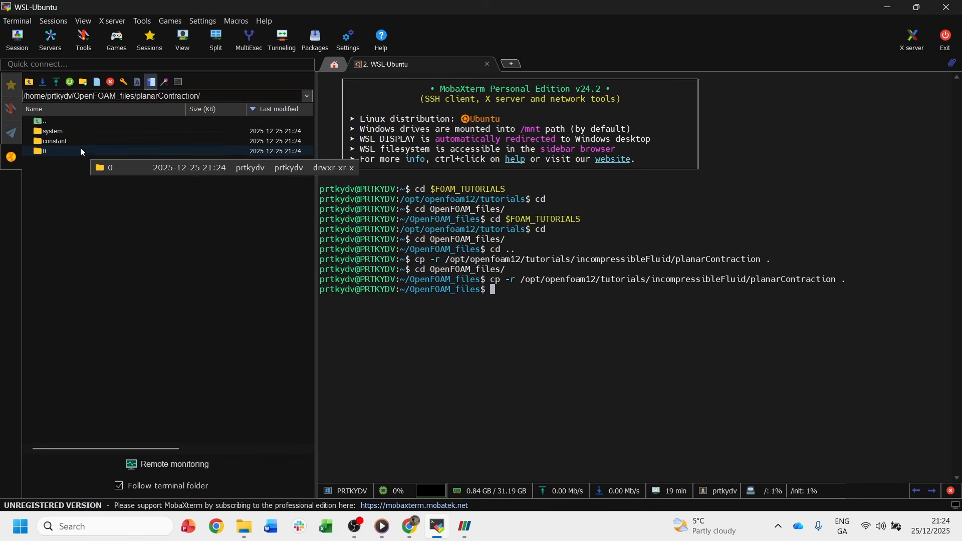
double_click(82, 151)
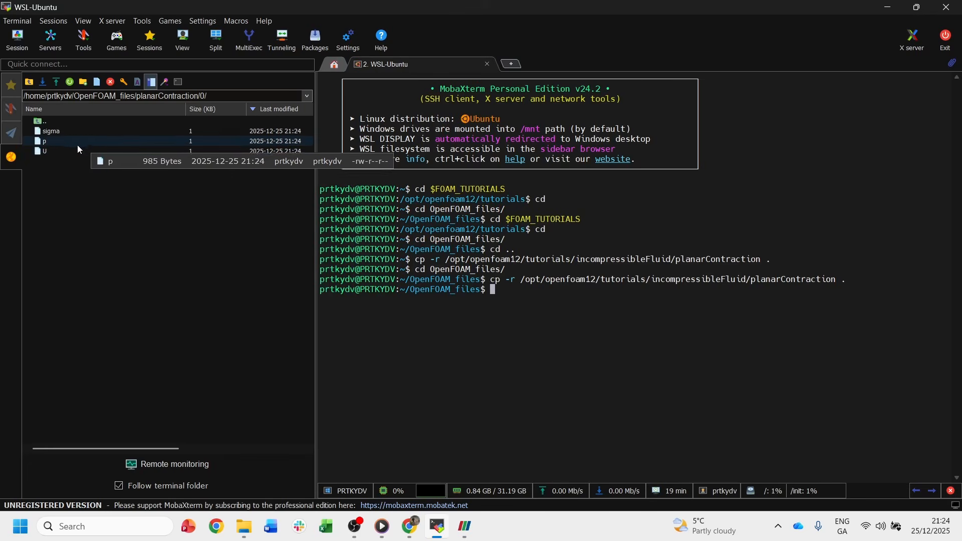
left_click(77, 143)
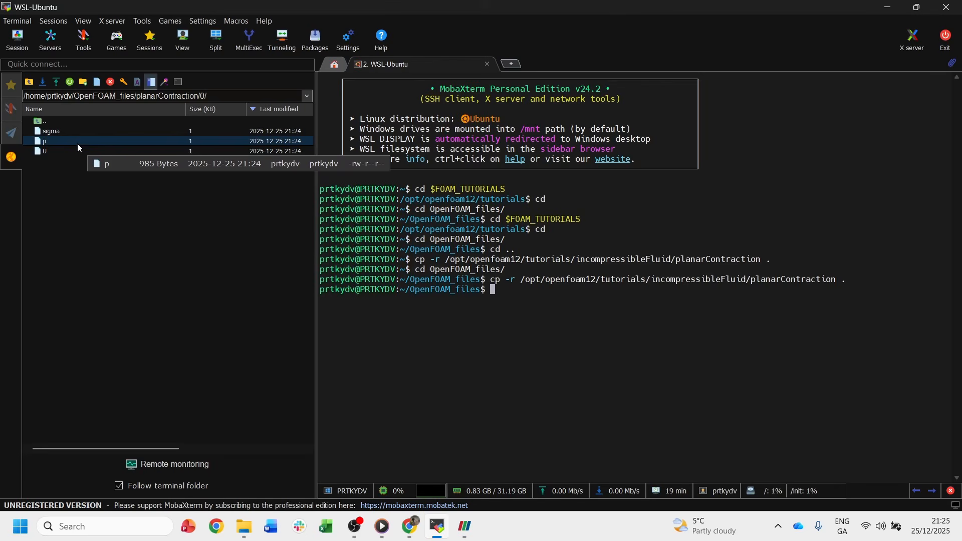
left_click(80, 141)
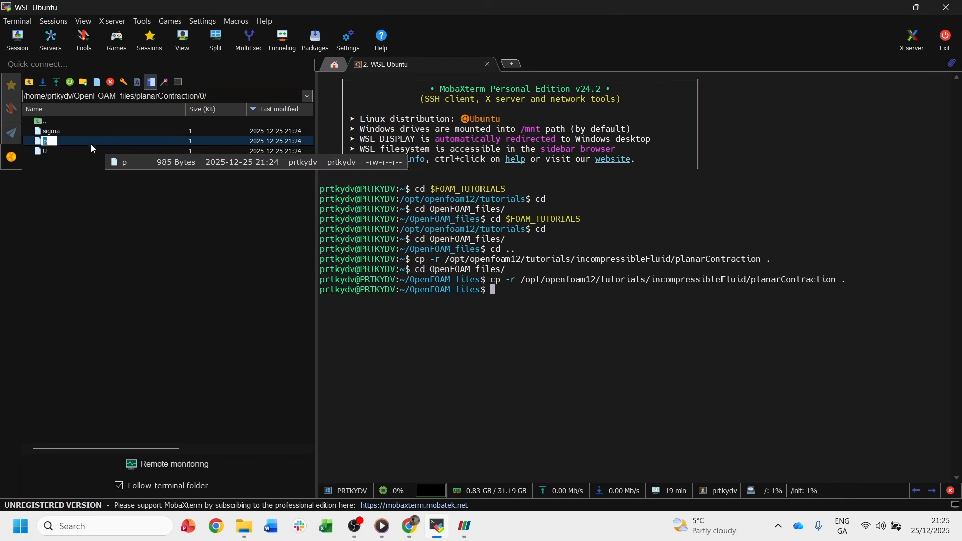
double_click(72, 152)
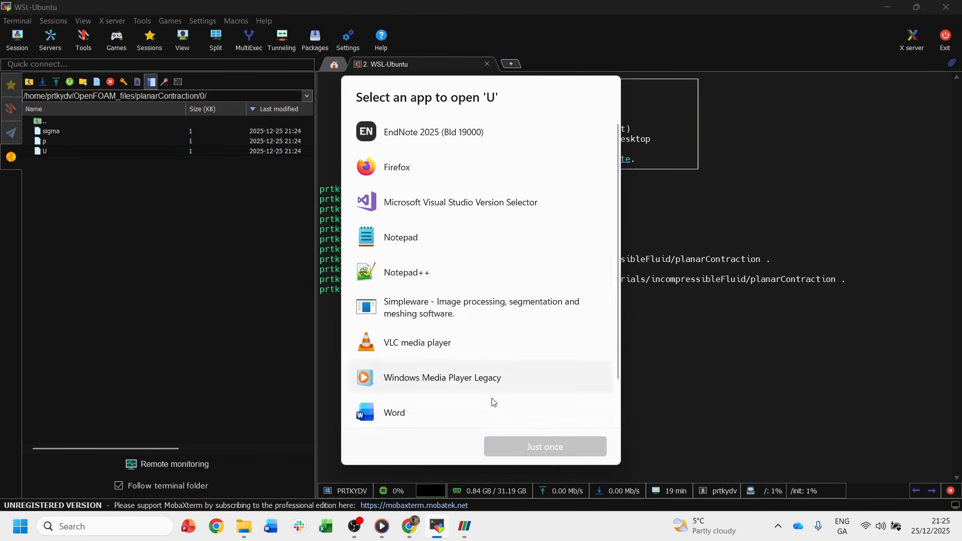
left_click(404, 272)
left_click(551, 447)
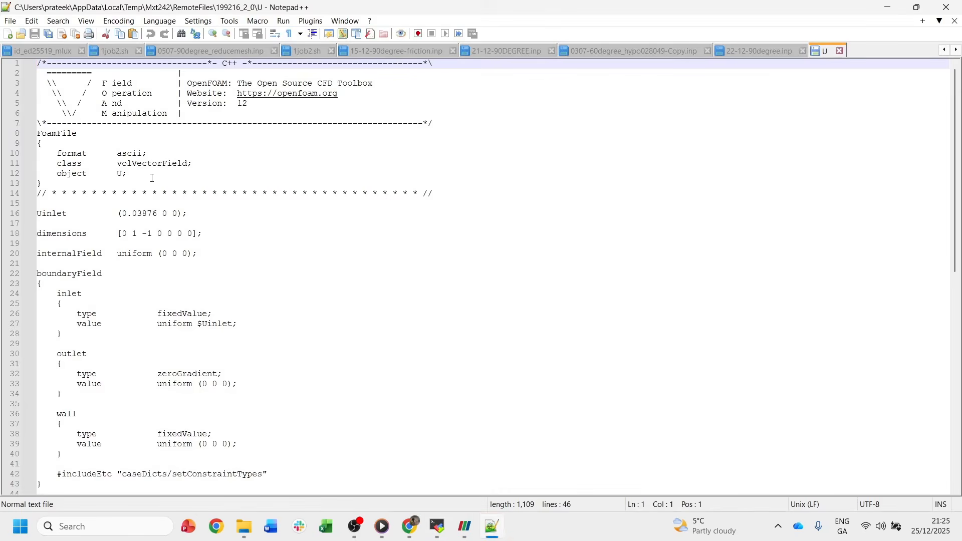
Examine the U file's boundary conditions and Uinlet velocity, then minimize the editor to return to MobaXterm
left_click_drag(117, 174, 201, 464)
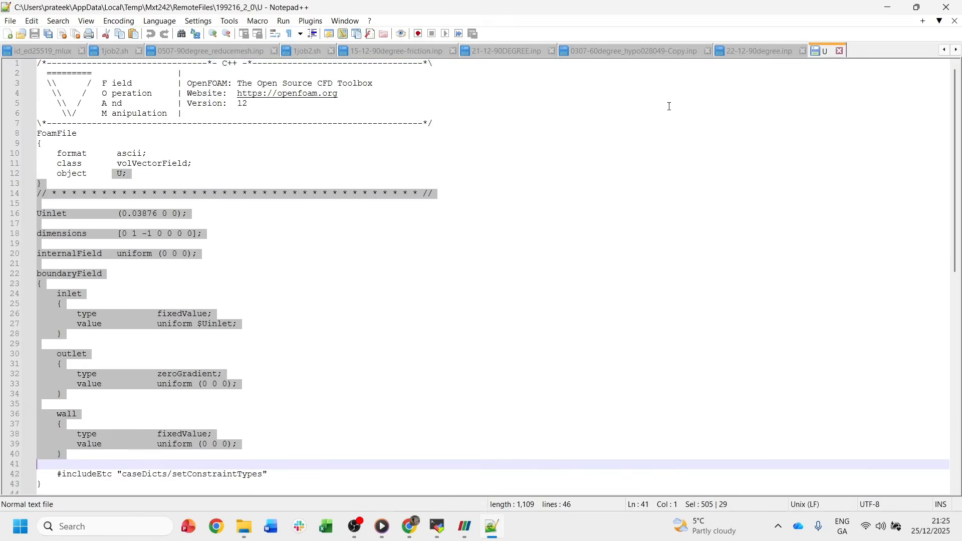
left_click(401, 204)
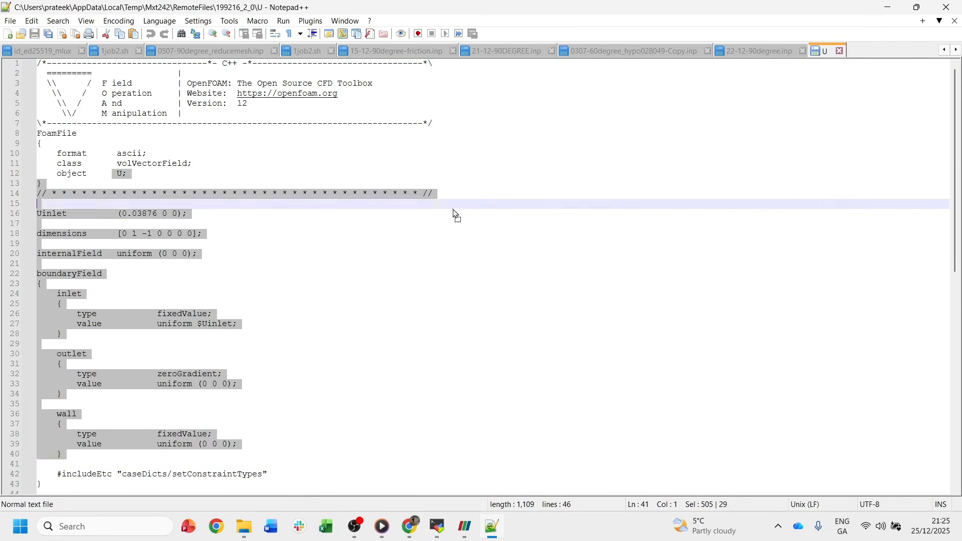
scroll(65, 173, "down", 1)
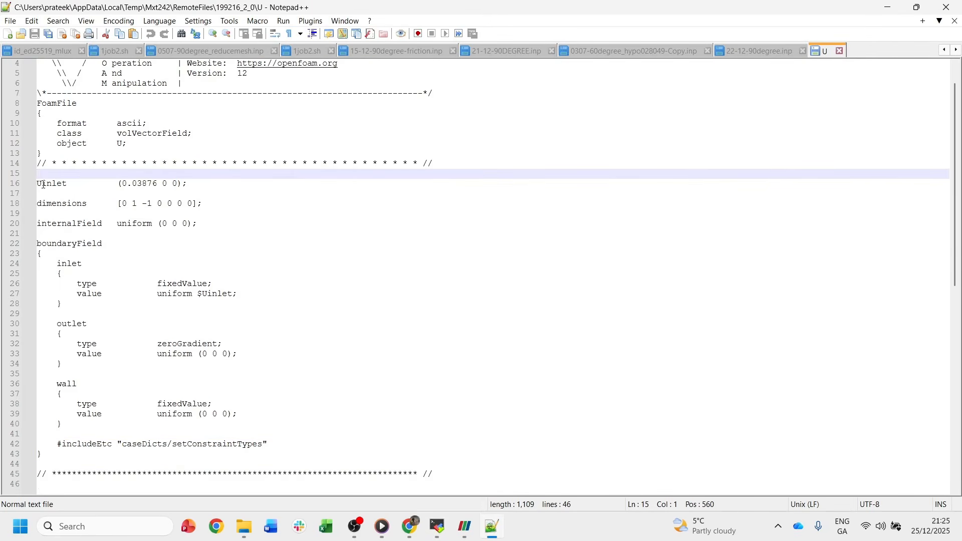
left_click_drag(44, 185, 92, 195)
left_click(141, 192)
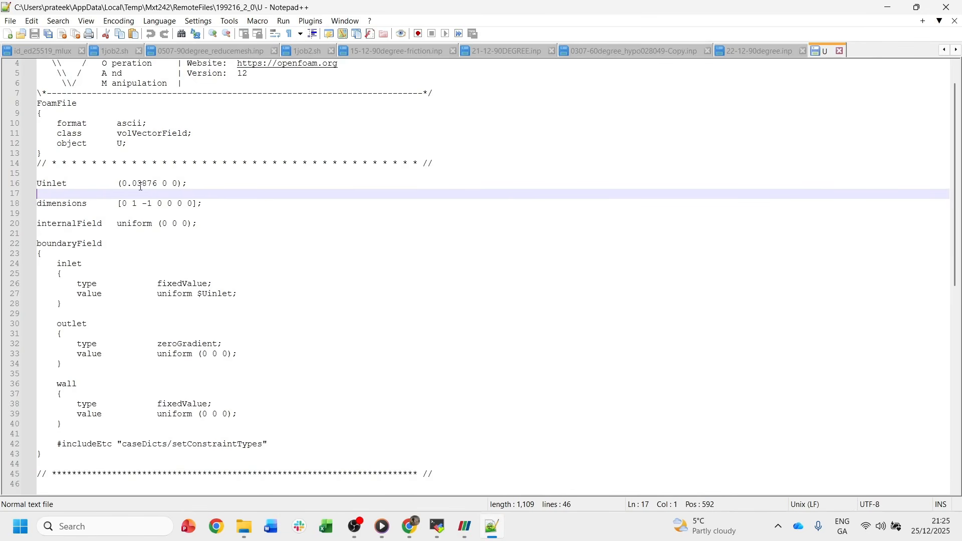
left_click_drag(128, 185, 157, 185)
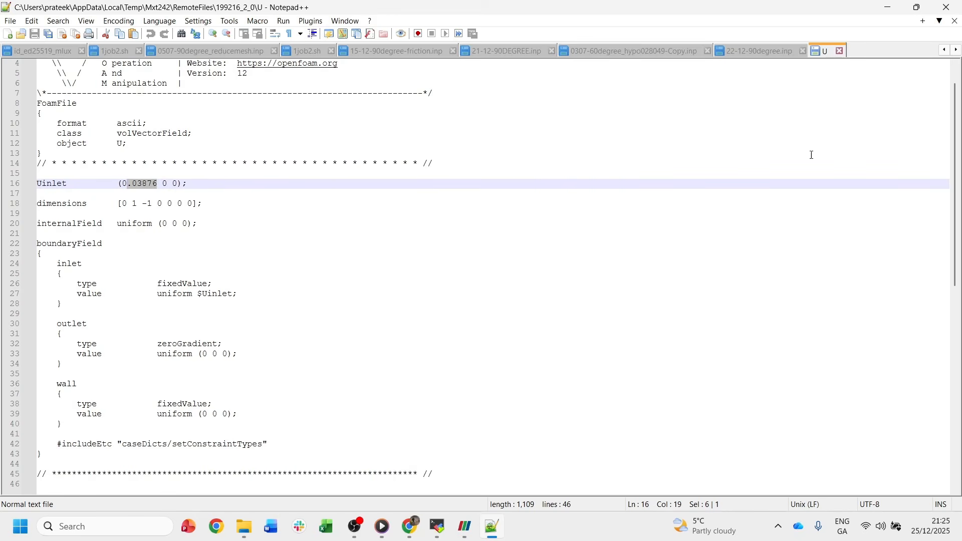
left_click(889, 7)
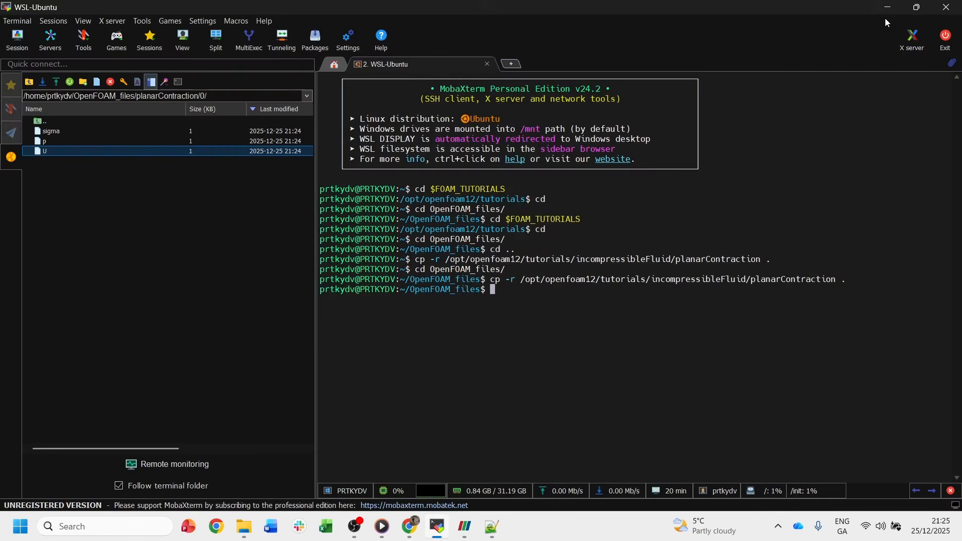
Go up to the planarContraction folder and upload contracting_pipe.unv into it from C:\SALOME-9.13.0
left_click(198, 249)
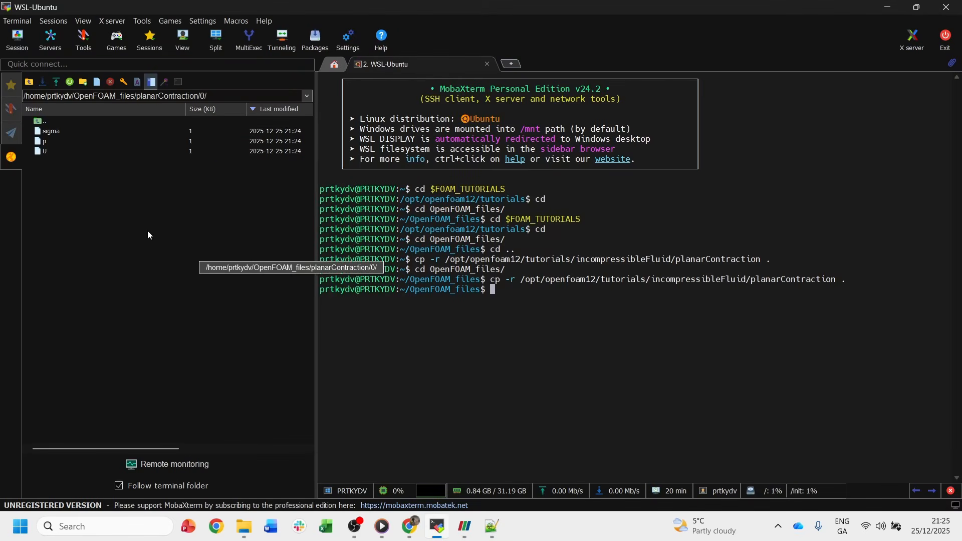
left_click(34, 83)
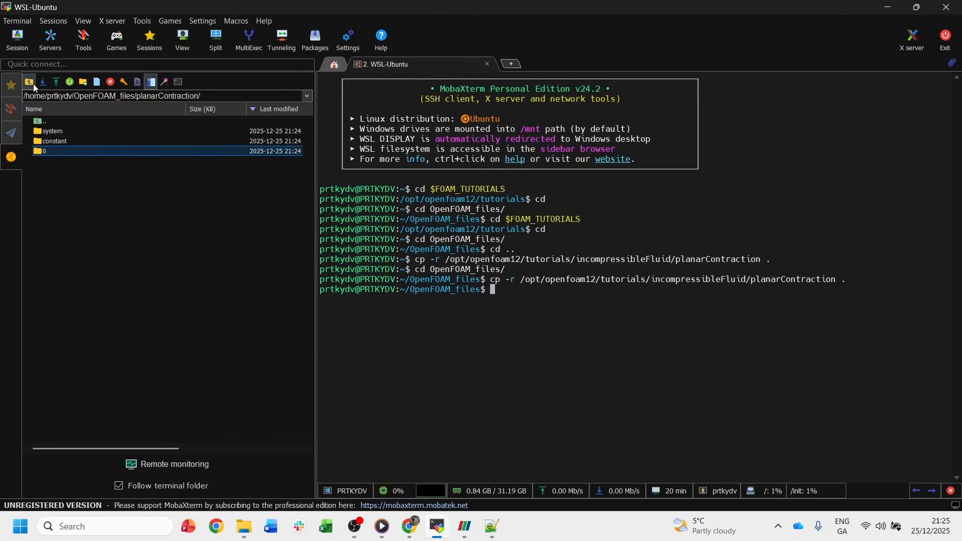
left_click(97, 205)
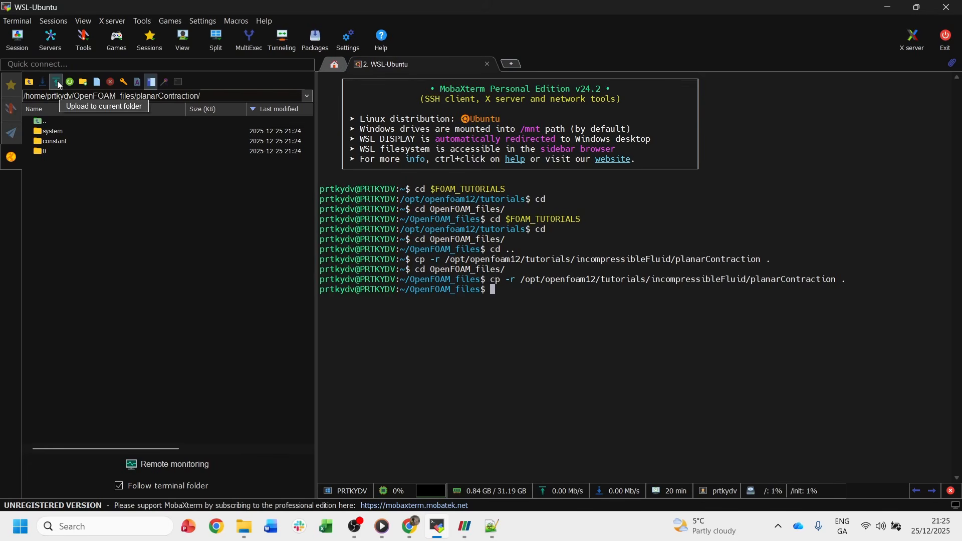
left_click(58, 84)
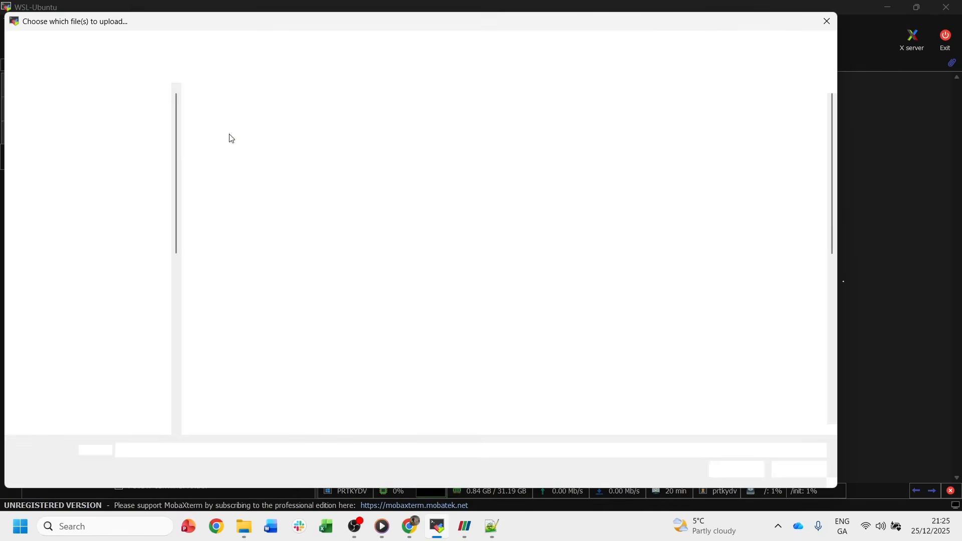
scroll(150, 254, "down", 5)
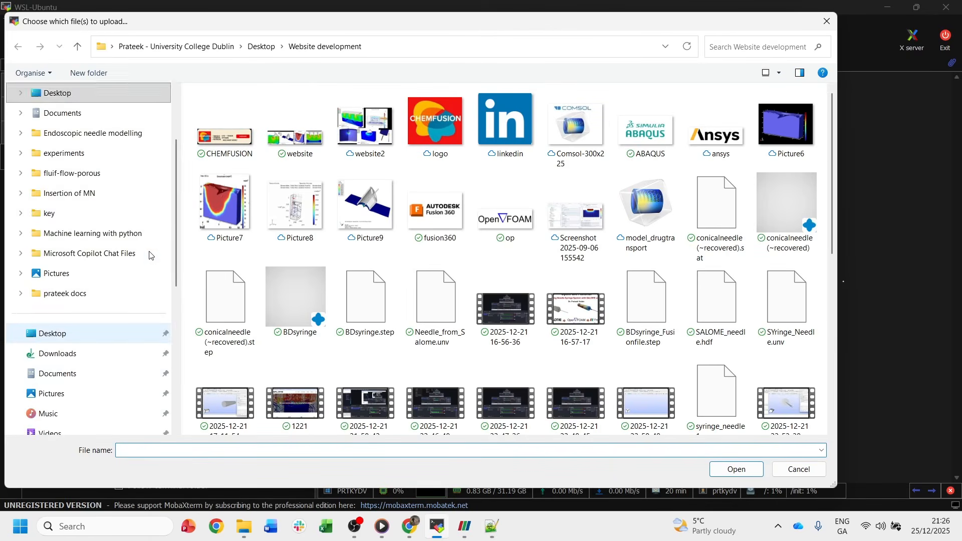
scroll(150, 258, "down", 2)
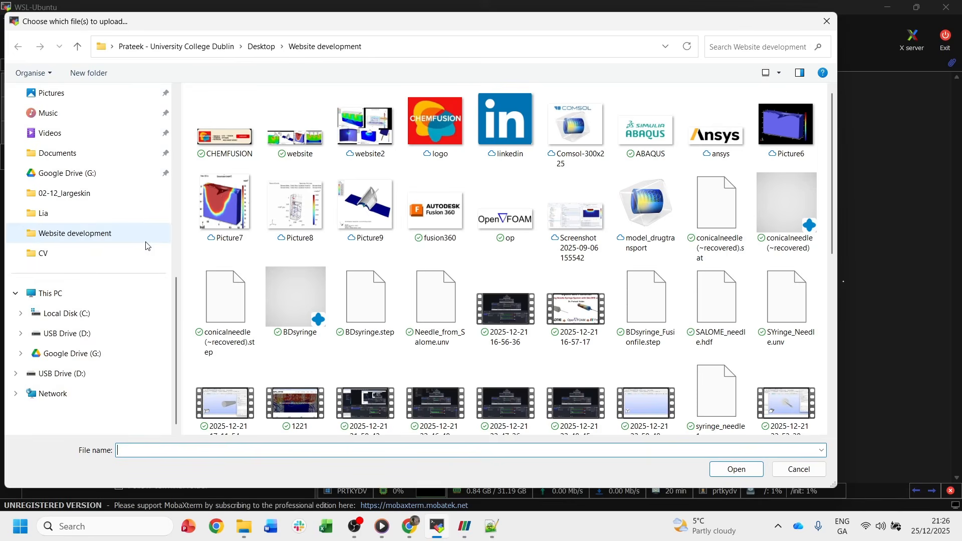
left_click(98, 312)
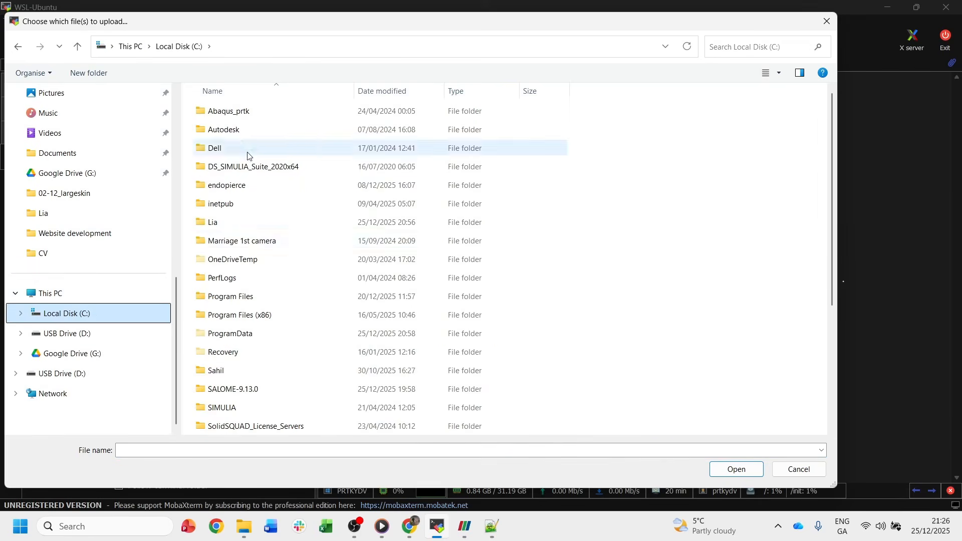
double_click(254, 388)
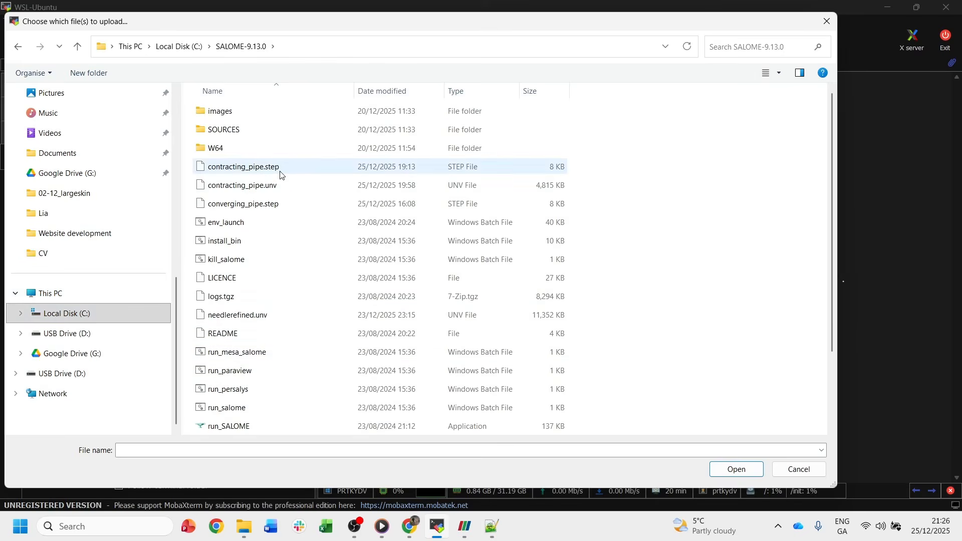
left_click(285, 192)
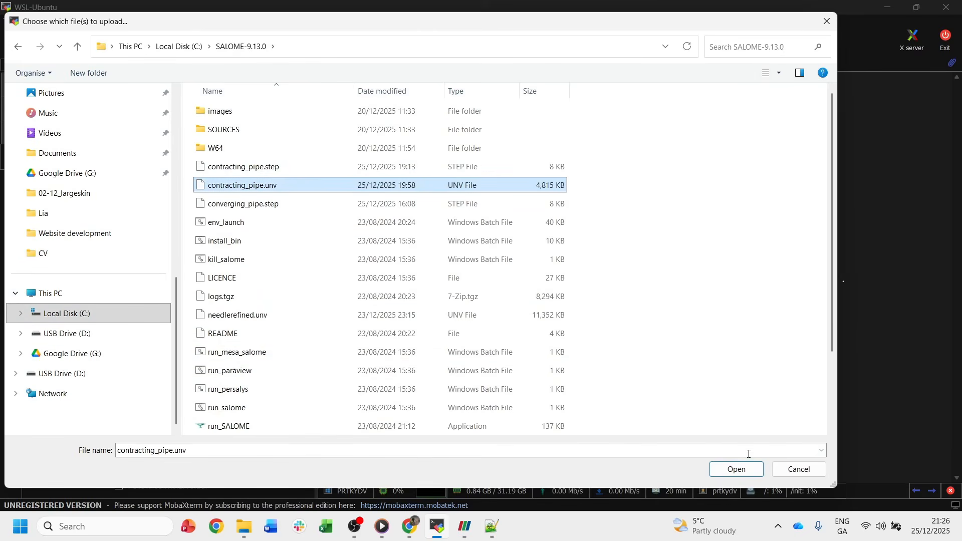
left_click(738, 469)
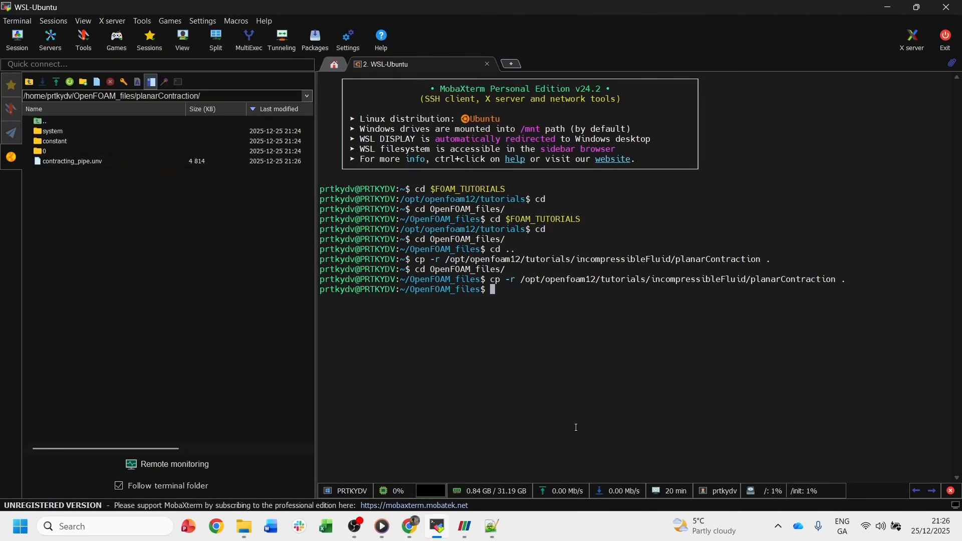
left_click(123, 161)
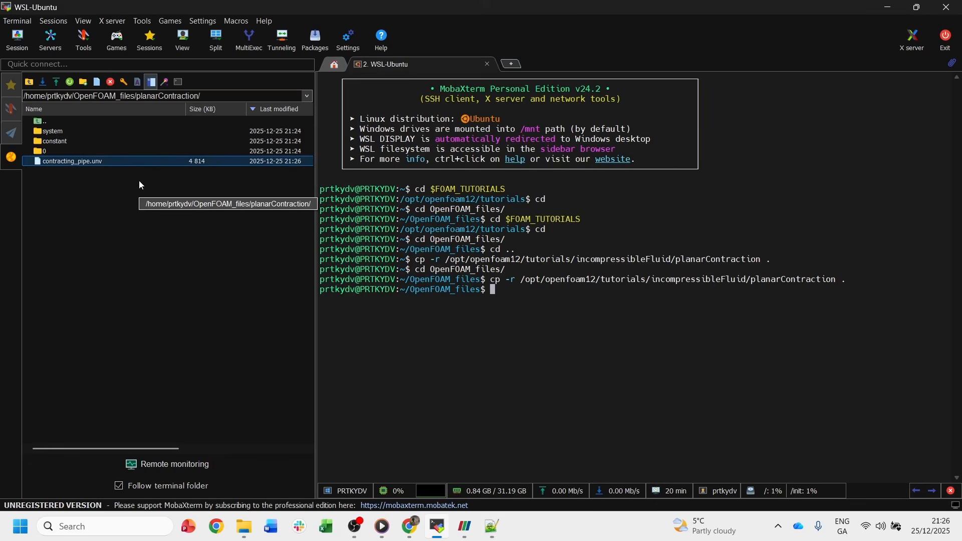
Open blockMeshDict from the system folder in Notepad++, examine its vertices section, then close the file and minimize the editor
double_click(86, 133)
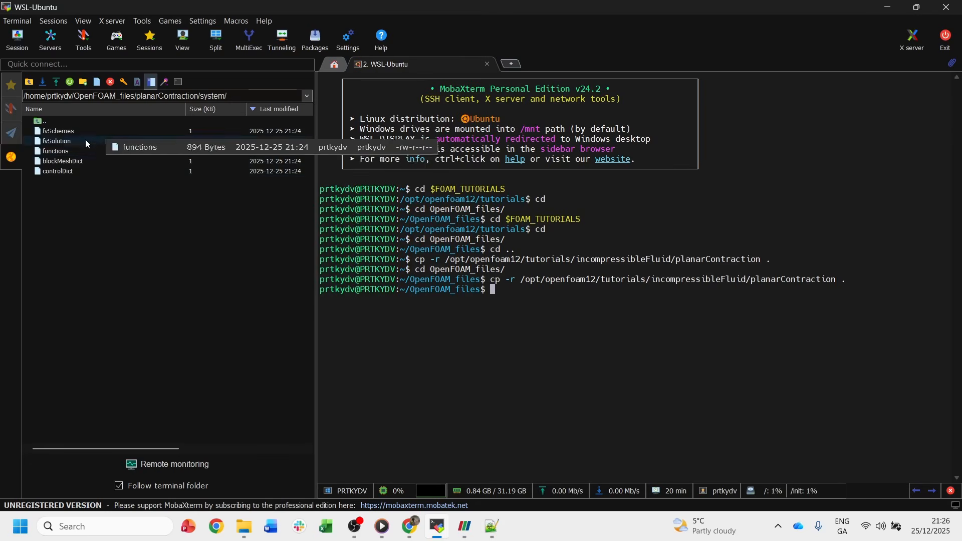
left_click(93, 160)
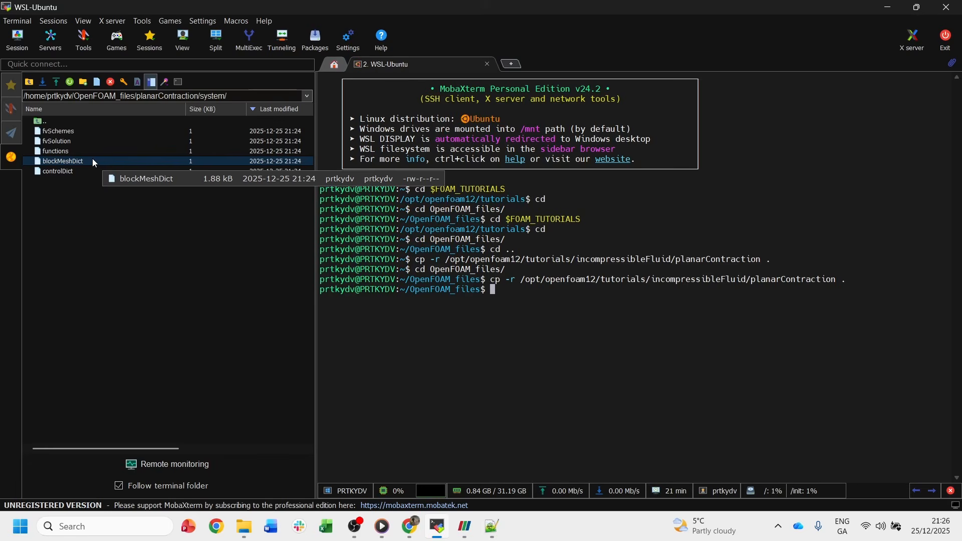
double_click(92, 160)
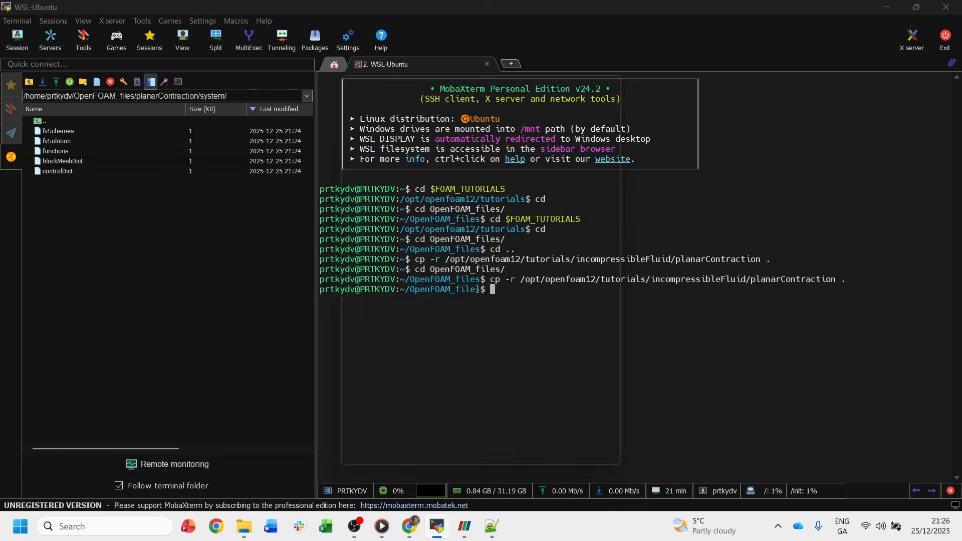
left_click(418, 270)
left_click(537, 454)
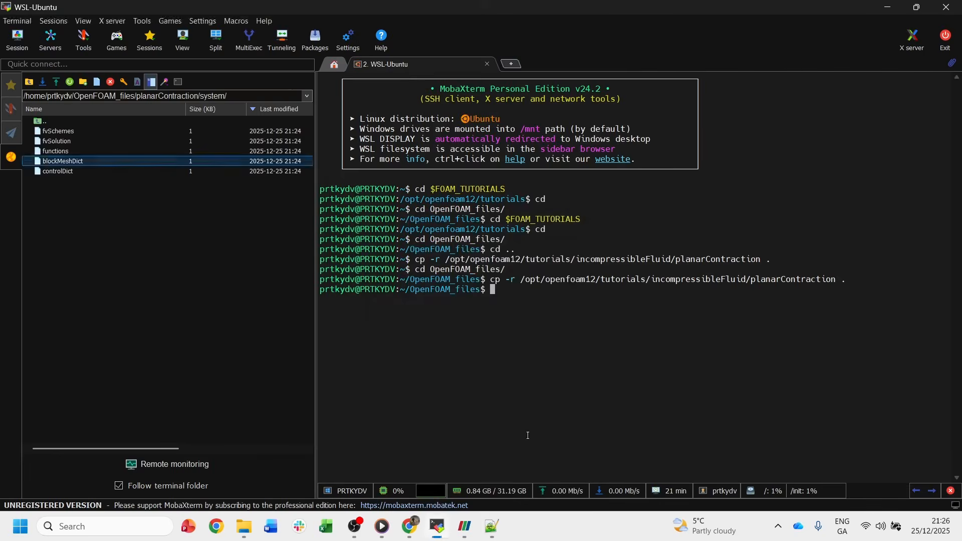
left_click_drag(45, 234, 102, 447)
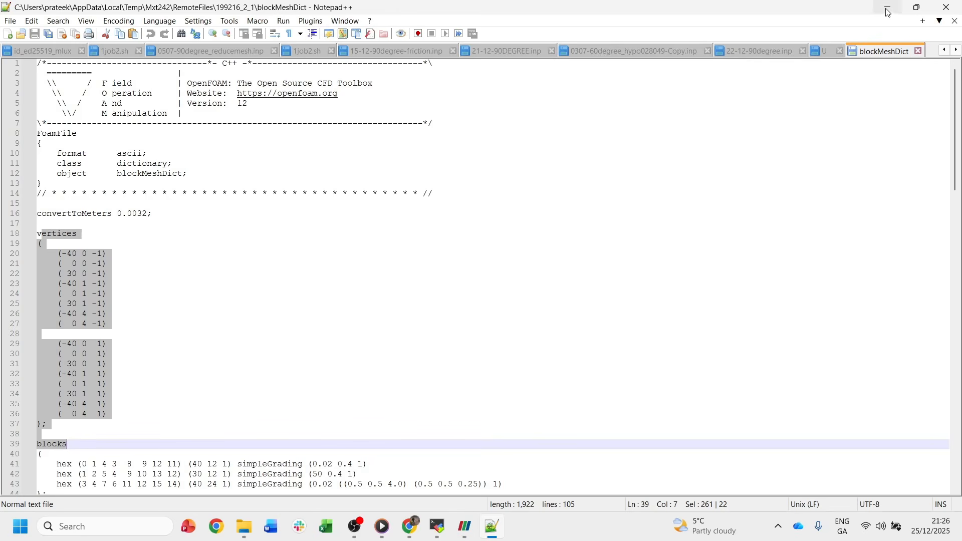
left_click(919, 50)
left_click(888, 7)
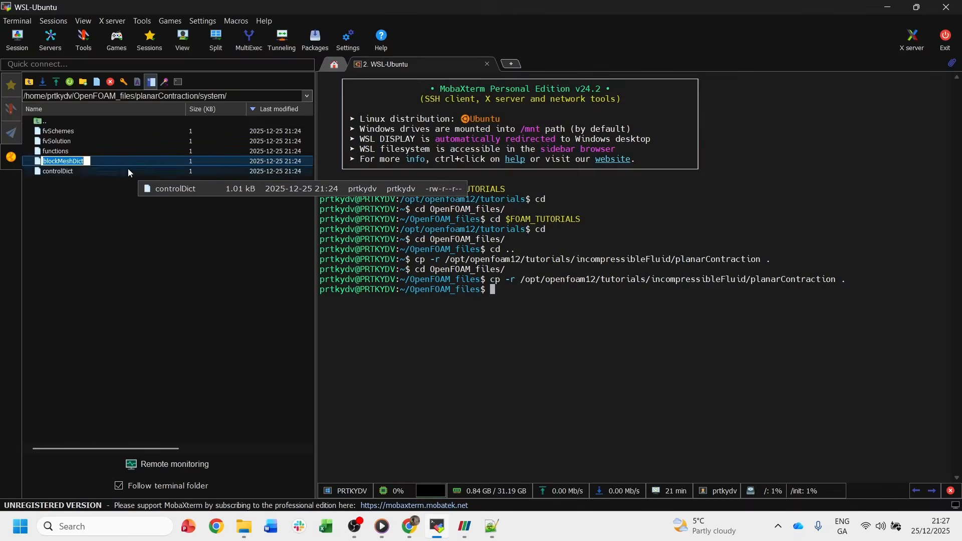
Delete blockMeshDict from the system folder and return to the planarContraction folder
key("Escape")
key("Delete")
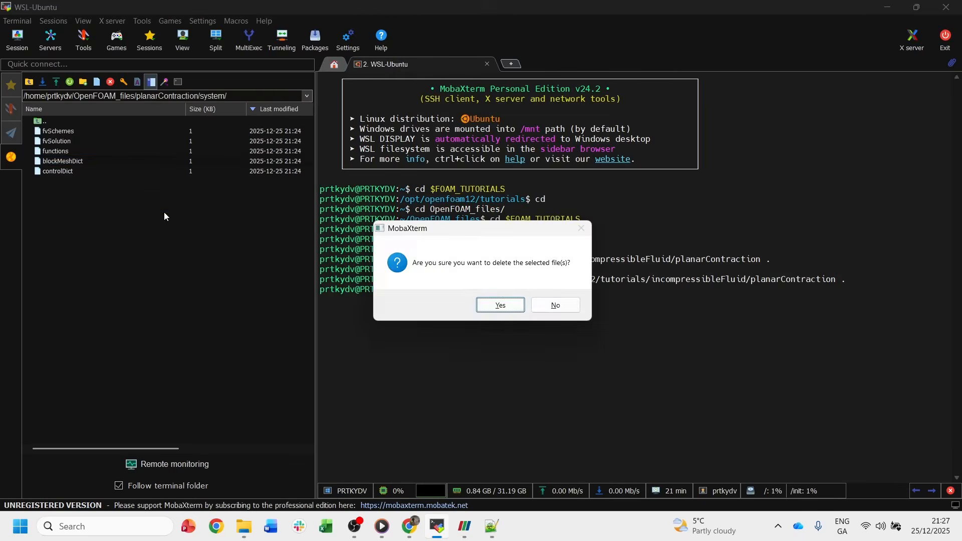
key("Return")
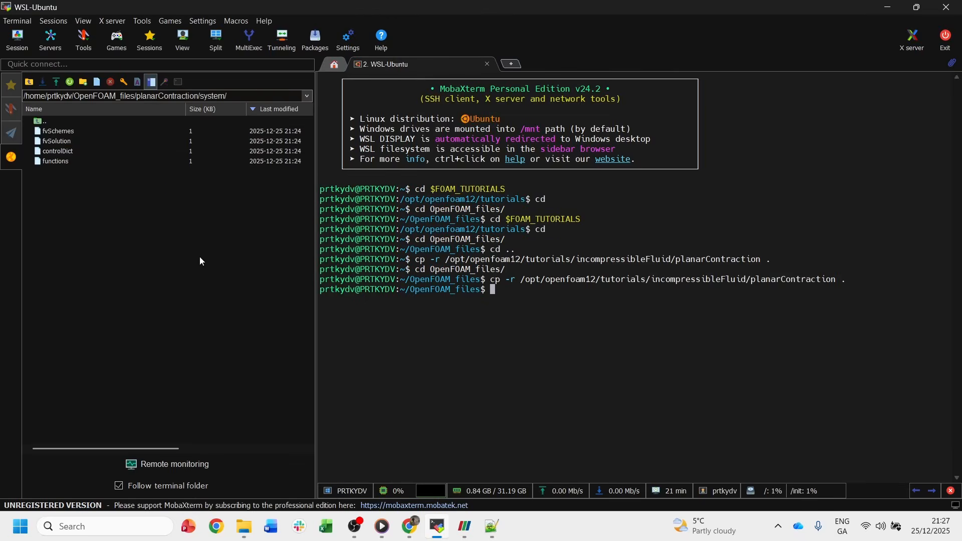
left_click(29, 82)
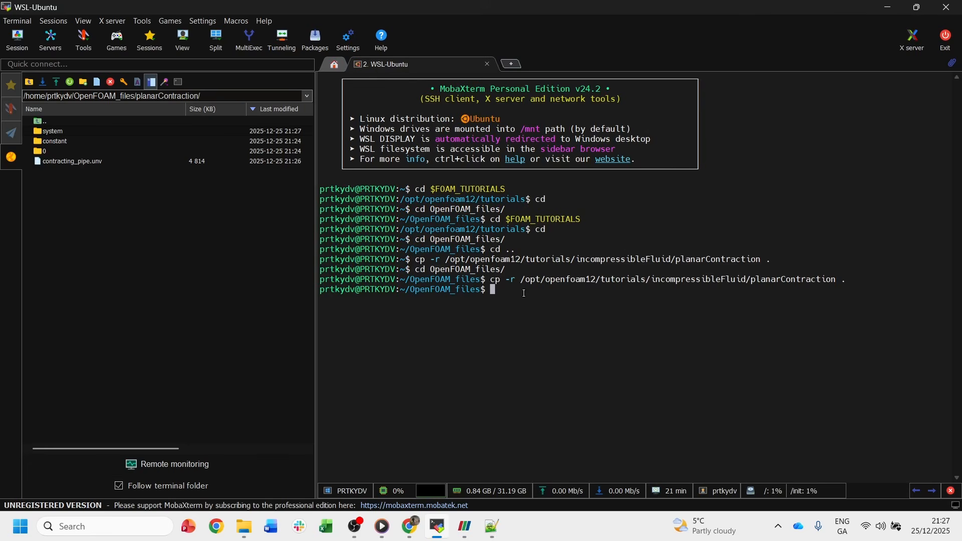
left_click(89, 164)
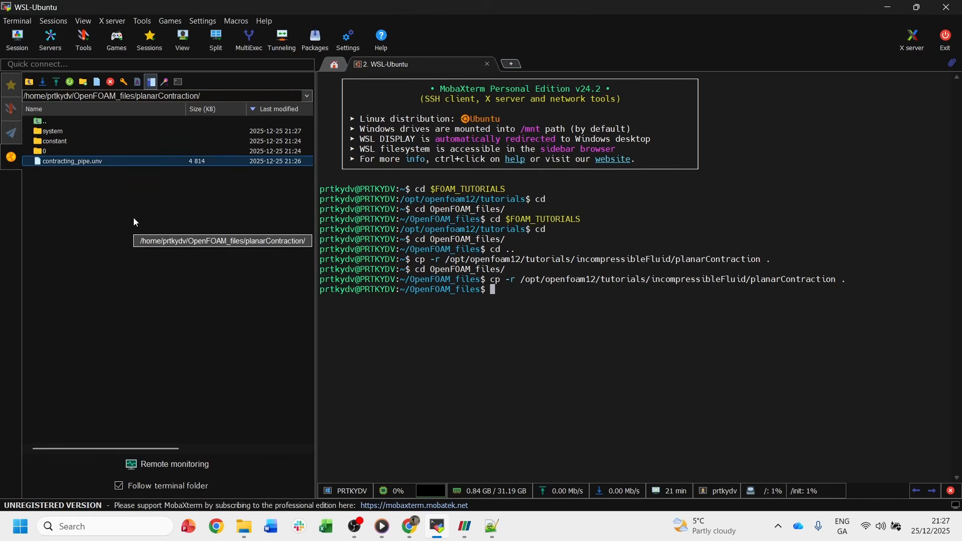
left_click(537, 291)
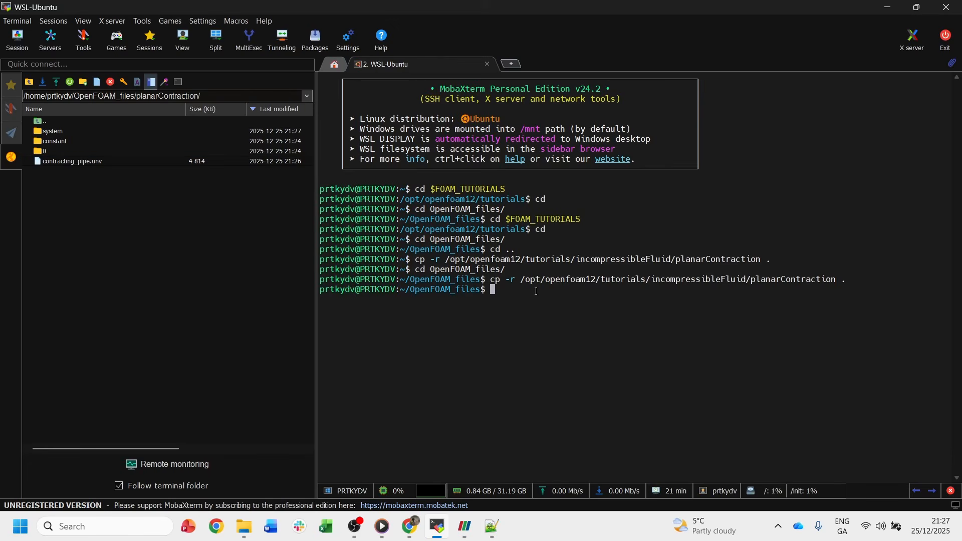
type("ideas")
type("t")
key("BackSpace")
type("UnvToFoam")
key("BackSpace")
key("BackSpace")
key("BackSpace")
key("BackSpace")
key("BackSpace")
key("BackSpace")
key("BackSpace")
key("BackSpace")
key("BackSpace")
key("BackSpace")
key("BackSpace")
key("BackSpace")
key("BackSpace")
key("BackSpace")
key("BackSpace")
Change into planarContraction in the terminal, convert the mesh with ideasUnvToFoam contracting_pipe.unv, and check the patch sizes in the output
type("cd planarContraction")
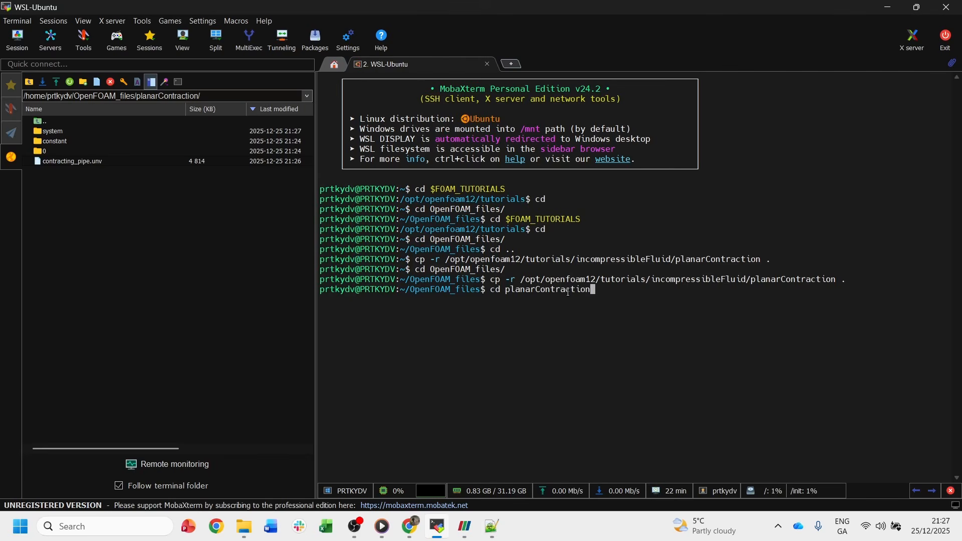
key("Return")
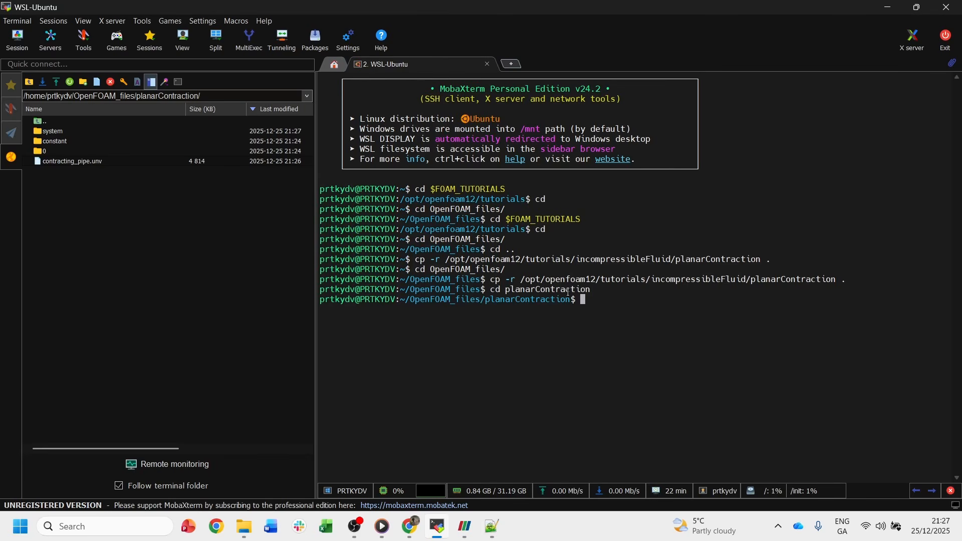
type("idea")
key("Tab")
type("con")
key("Tab")
key("Tab")
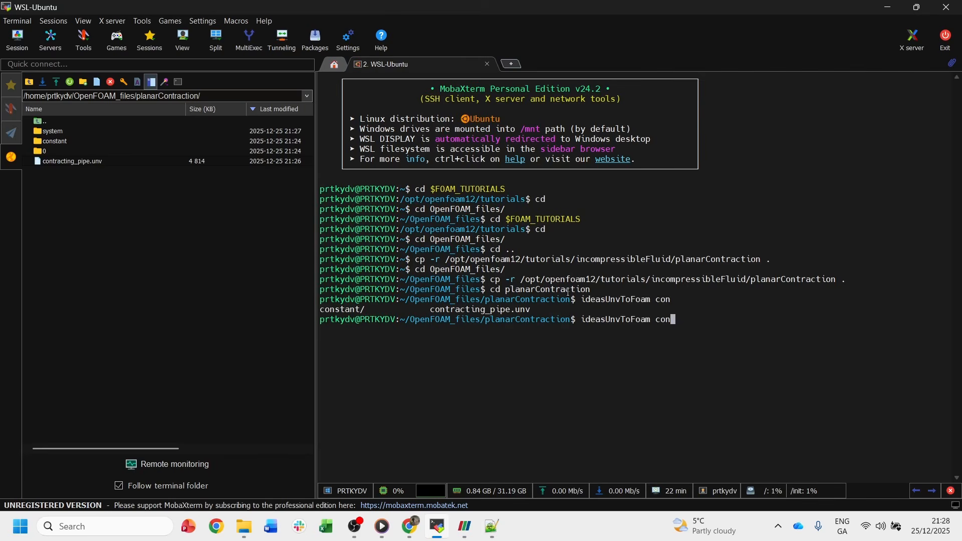
type("tr")
key("Tab")
key("Return")
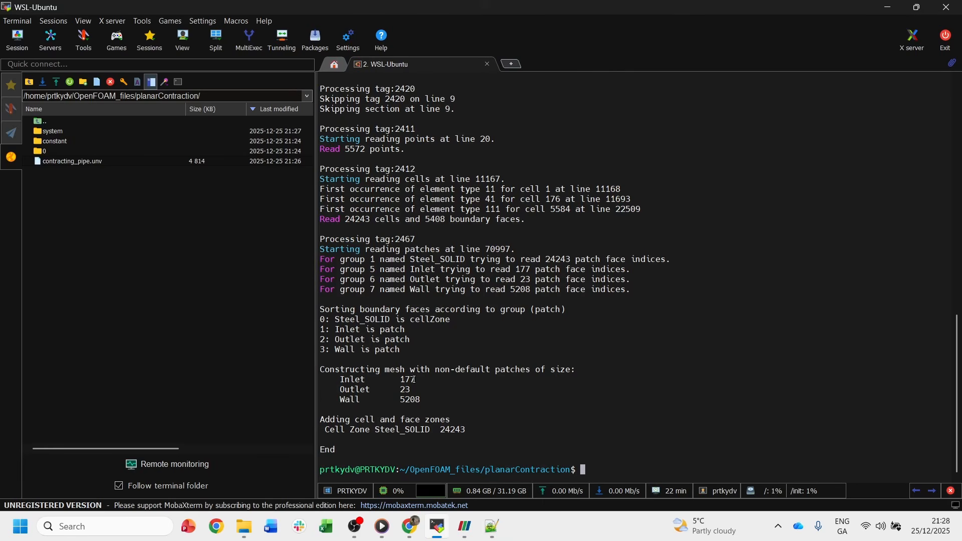
left_click_drag(416, 379, 403, 378)
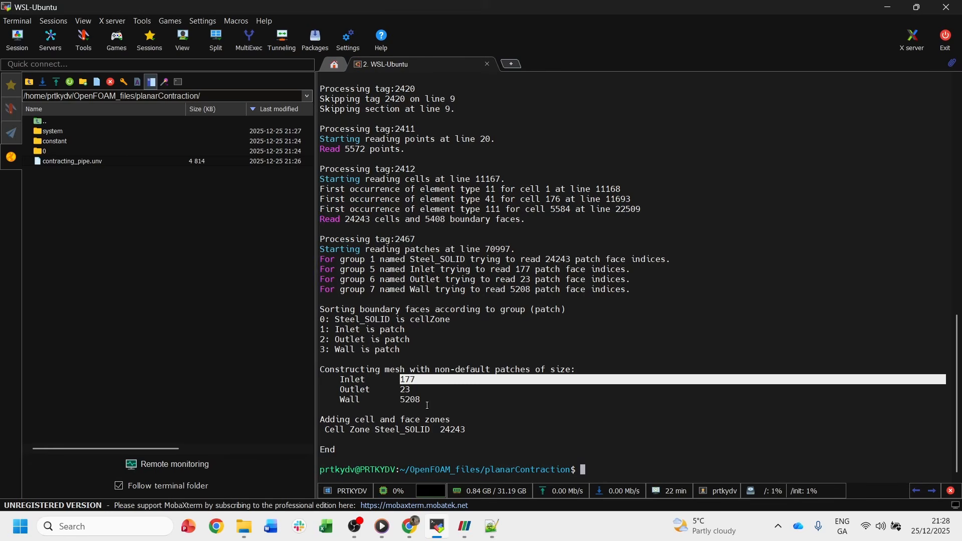
left_click(422, 403)
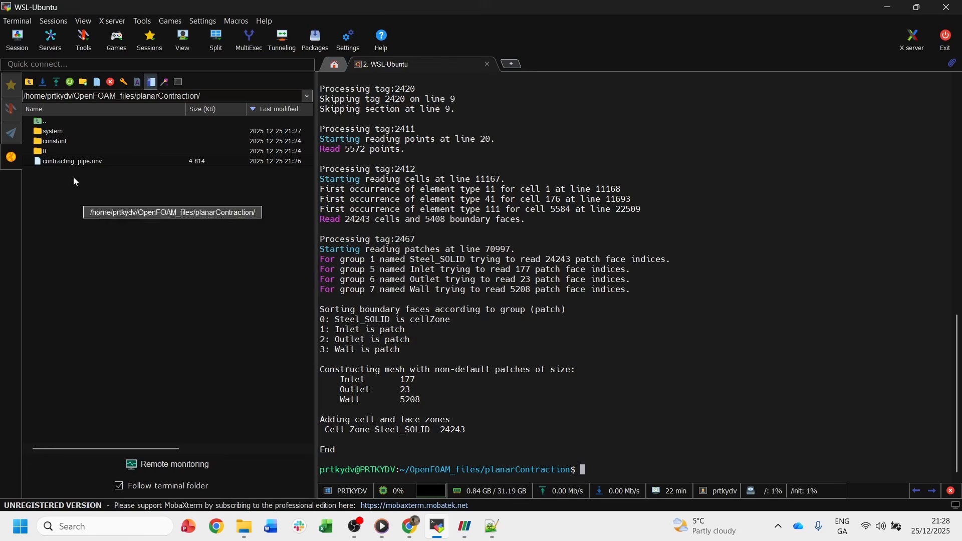
Open the boundary file from constant/polyMesh in Notepad++ and examine its Inlet and Wall patch entries
double_click(56, 142)
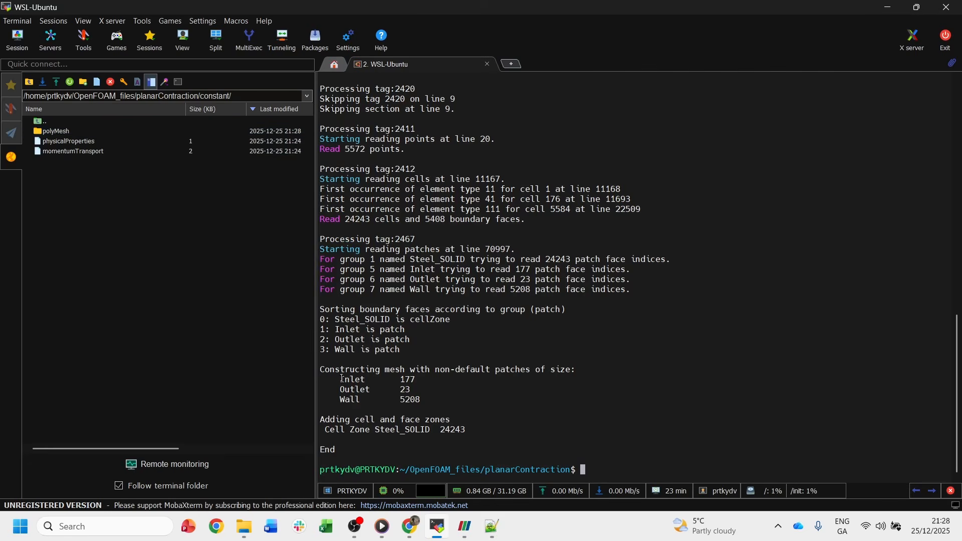
double_click(348, 382)
left_click(361, 356)
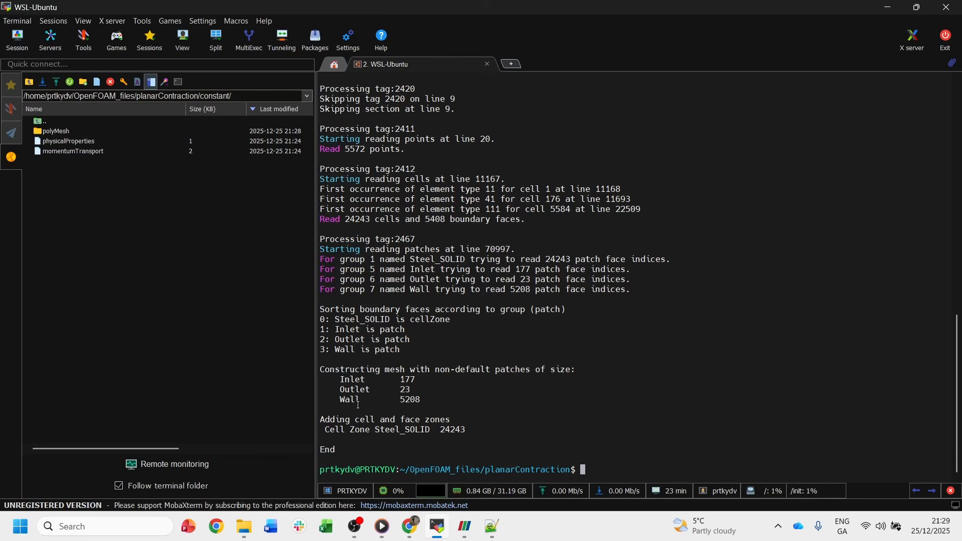
double_click(64, 131)
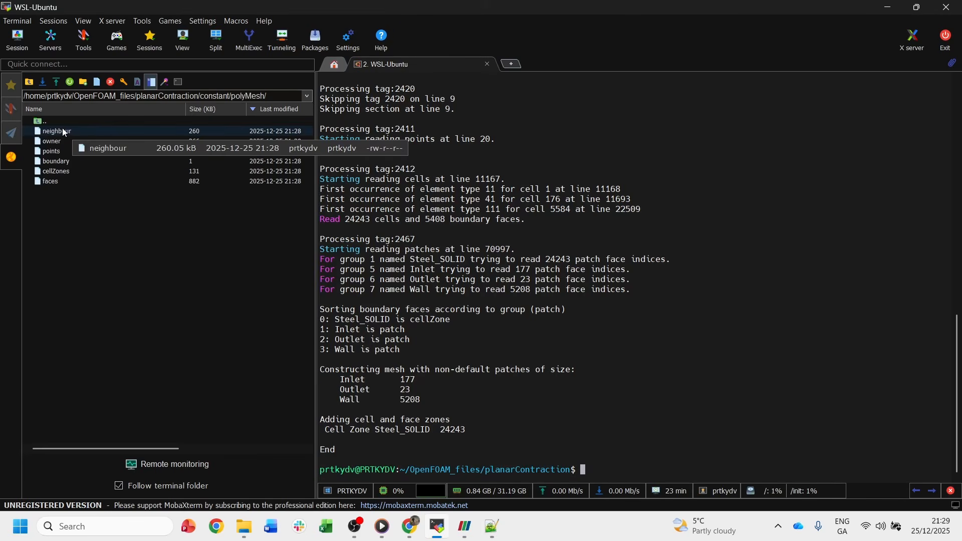
double_click(64, 161)
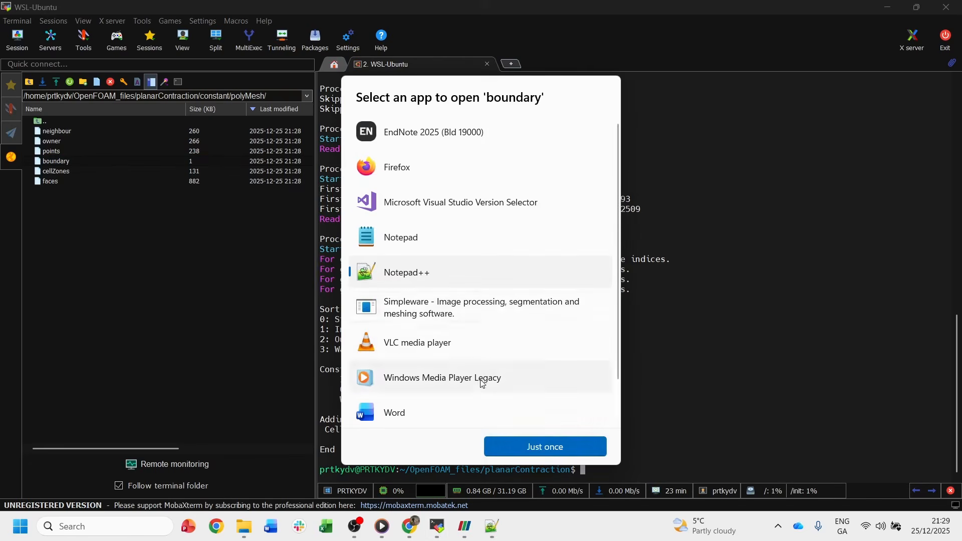
left_click(539, 450)
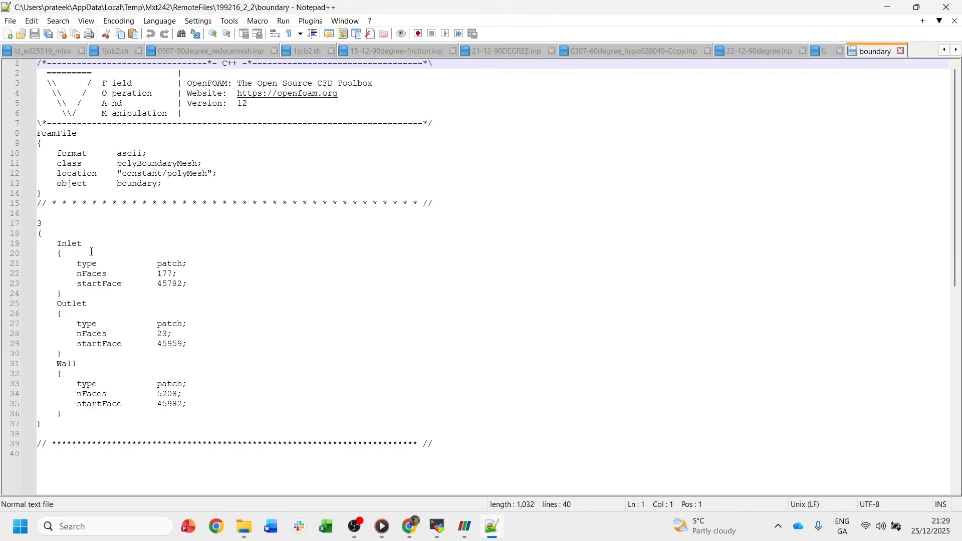
left_click_drag(84, 236, 66, 244)
left_click(82, 244)
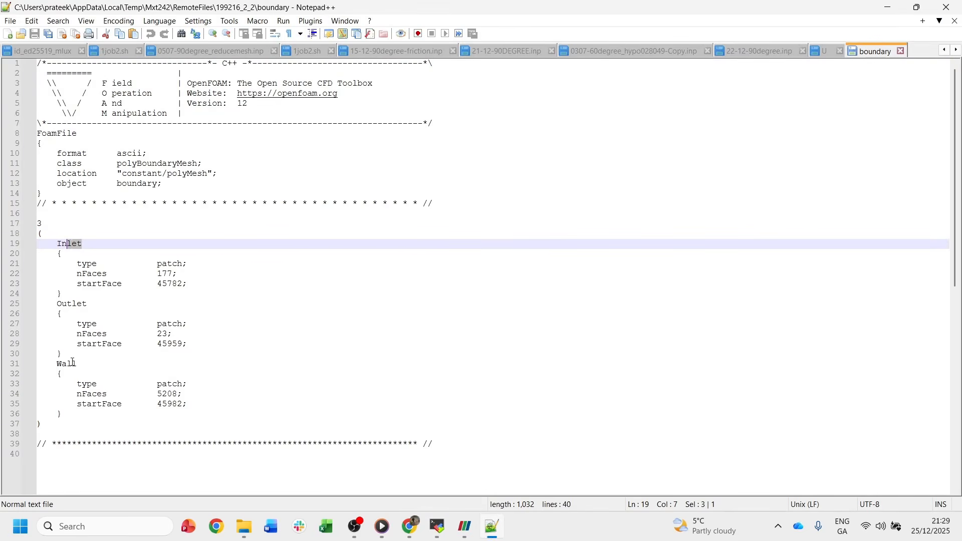
left_click_drag(78, 364, 57, 364)
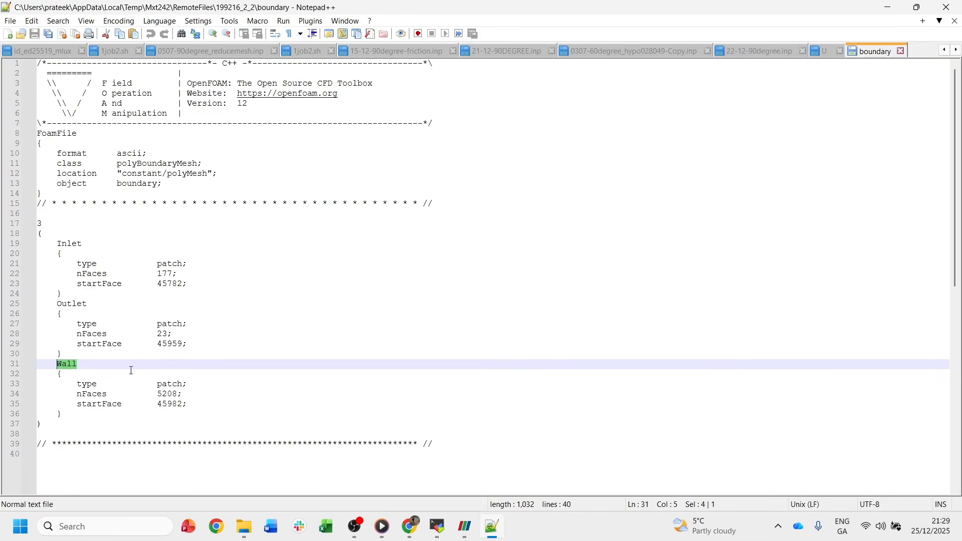
Set the Wall patch type to wall in the boundary file, save it, and replace the remote copy
left_click(173, 387)
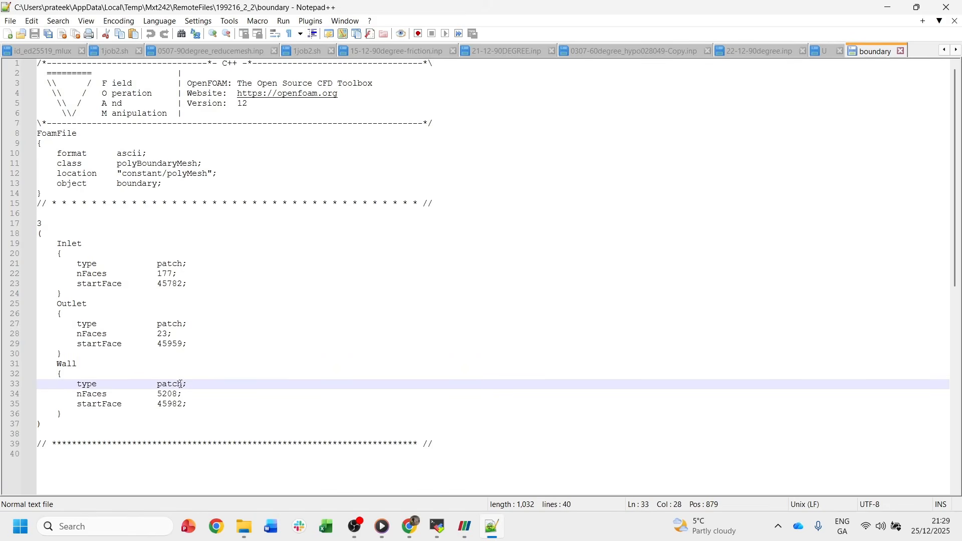
left_click(181, 386)
key("BackSpace")
key("BackSpace")
key("BackSpace")
key("BackSpace")
key("BackSpace")
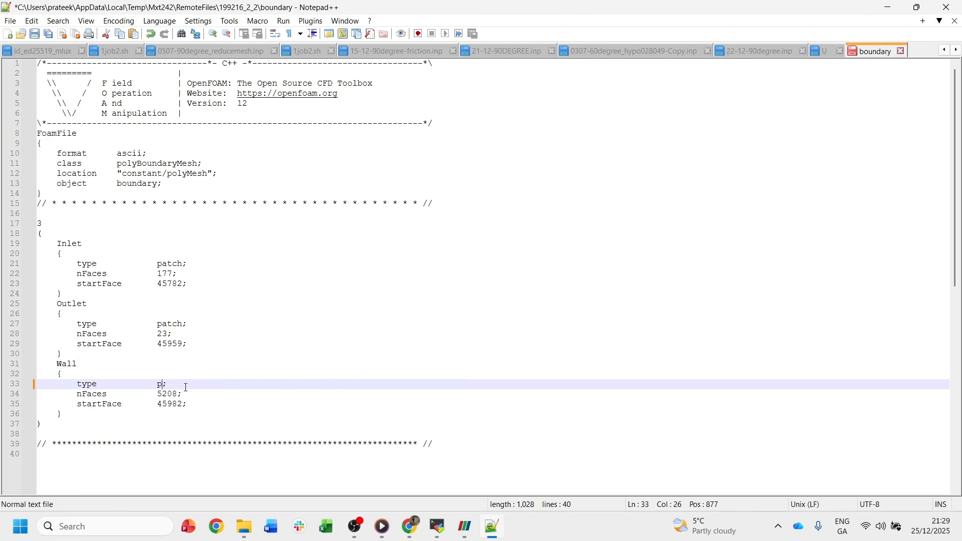
type("wall")
key("ctrl+s")
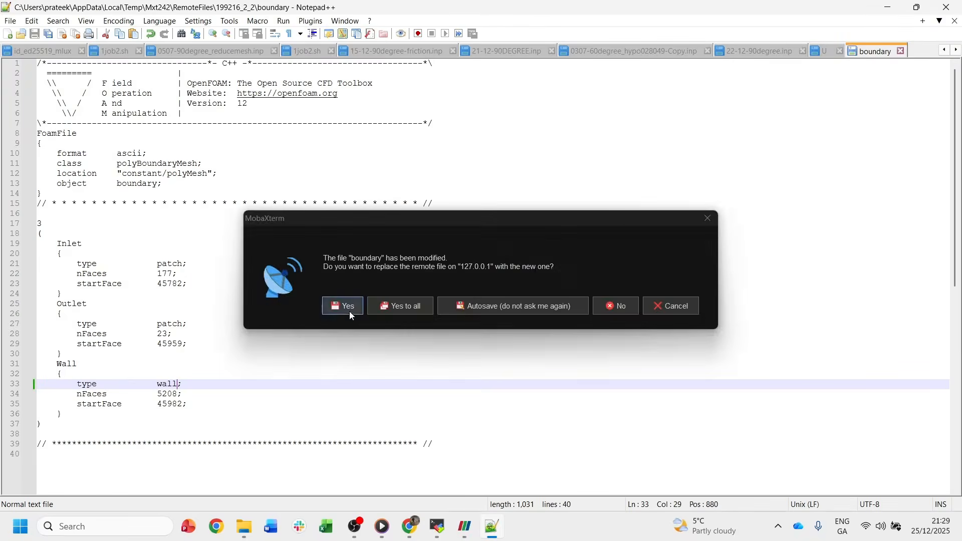
left_click(350, 312)
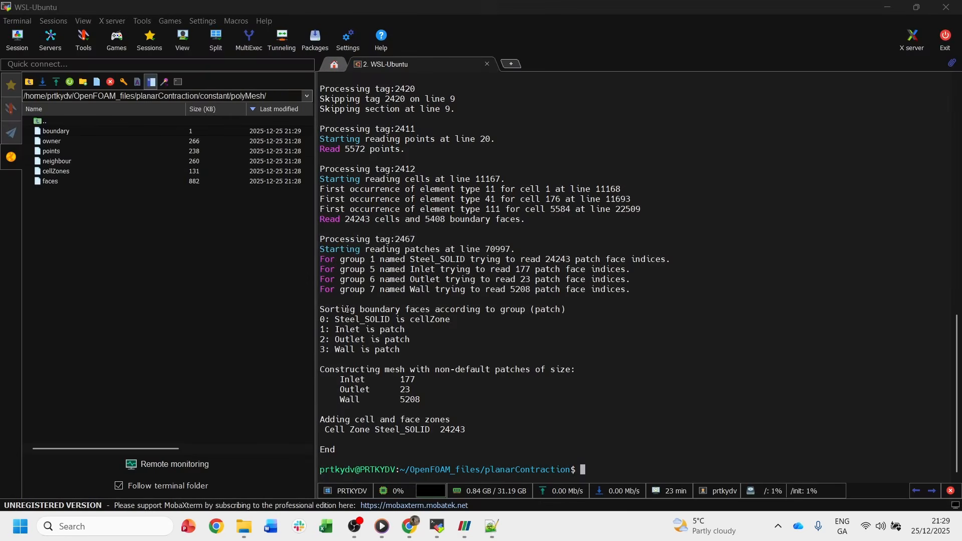
Open physicalProperties from the constant folder in Notepad++, examine its viscosity model and nu entries, then minimize the editor
double_click(66, 122)
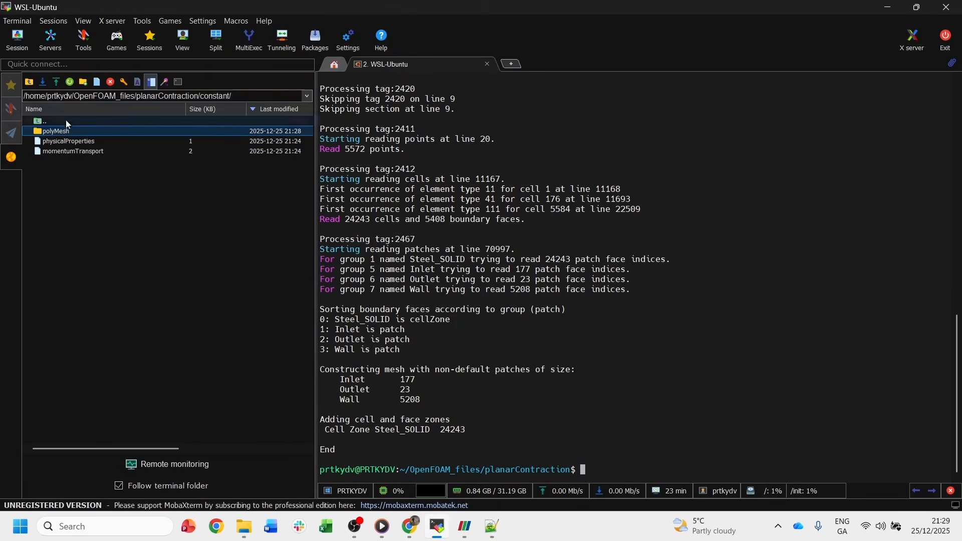
double_click(94, 145)
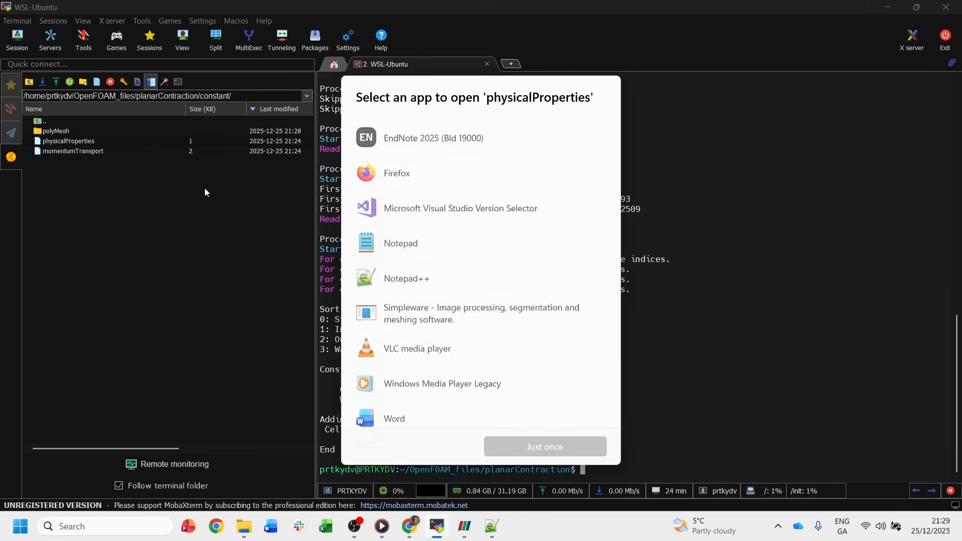
left_click(449, 281)
left_click(555, 446)
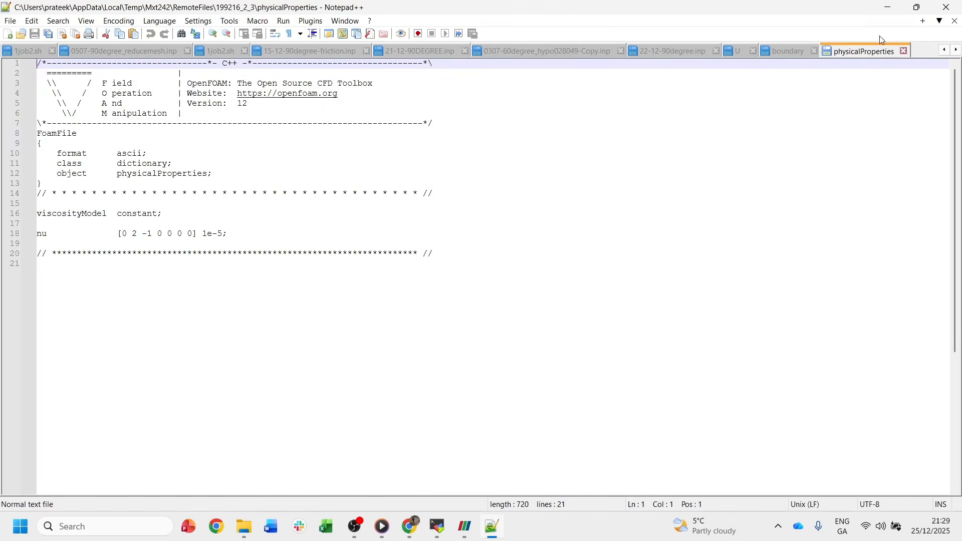
left_click(888, 7)
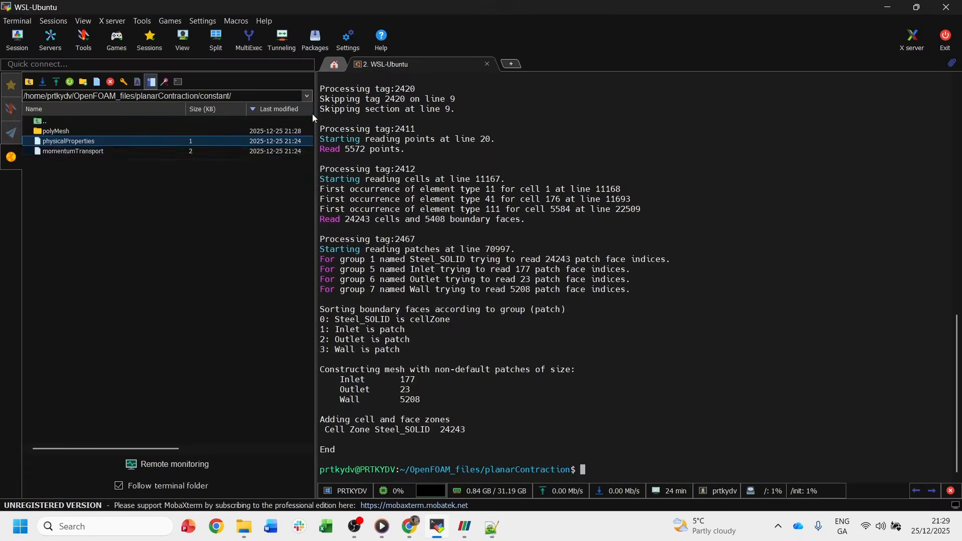
Browse to the 0 folder of planarContraction and try to open its U file, dismissing the app chooser
left_click(29, 84)
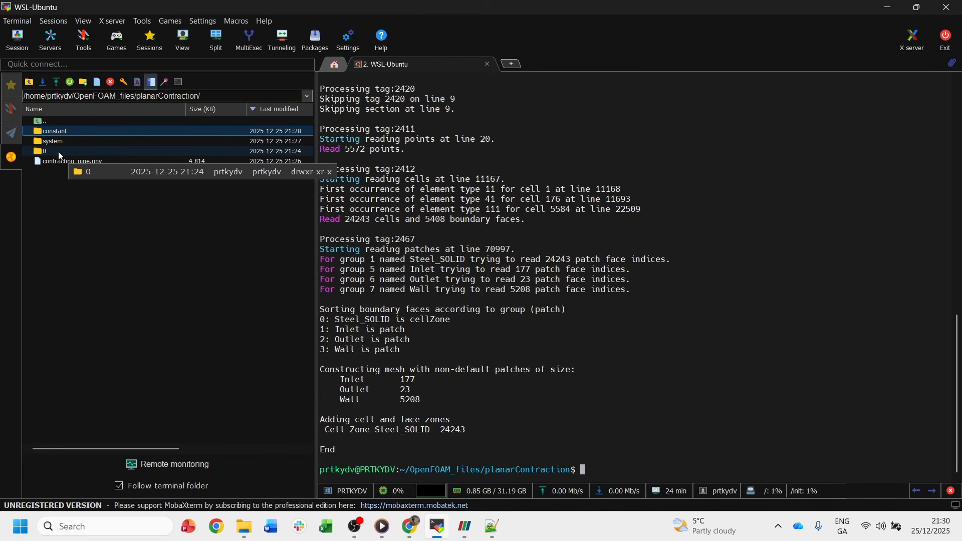
double_click(59, 152)
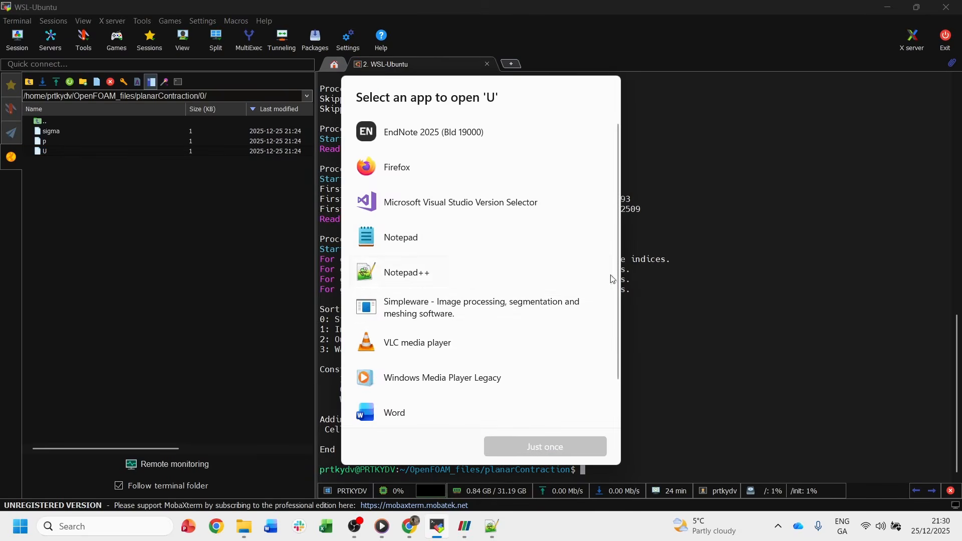
left_click(152, 259)
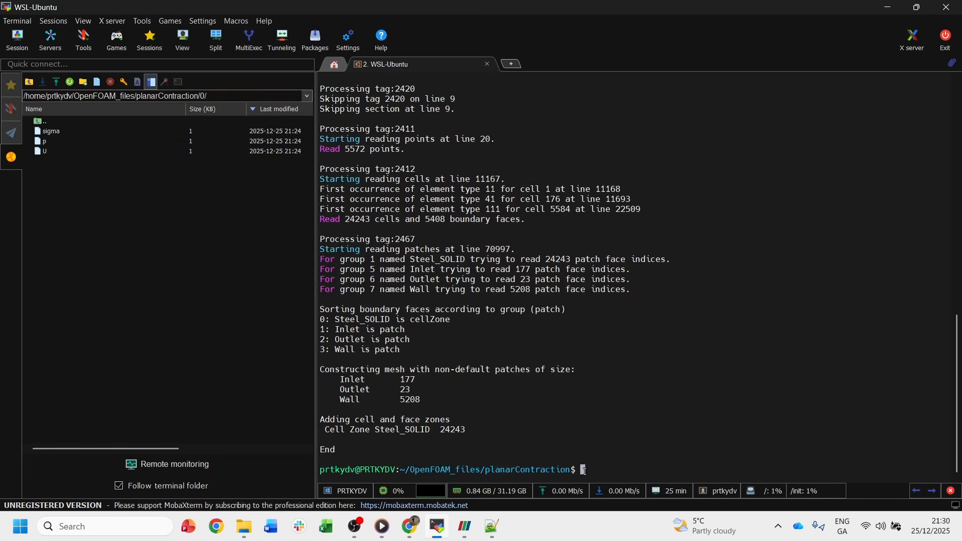
Change into the 0 directory in the terminal and open the U file in vi
type("vi")
key("BackSpace")
key("BackSpace")
key("BackSpace")
type("cd 0")
key("Return")
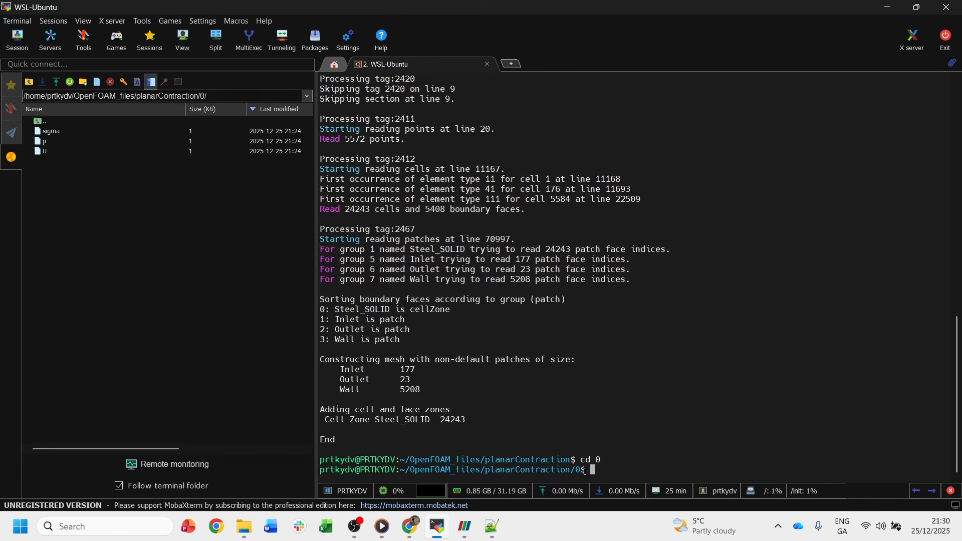
type("vi U")
key("Return")
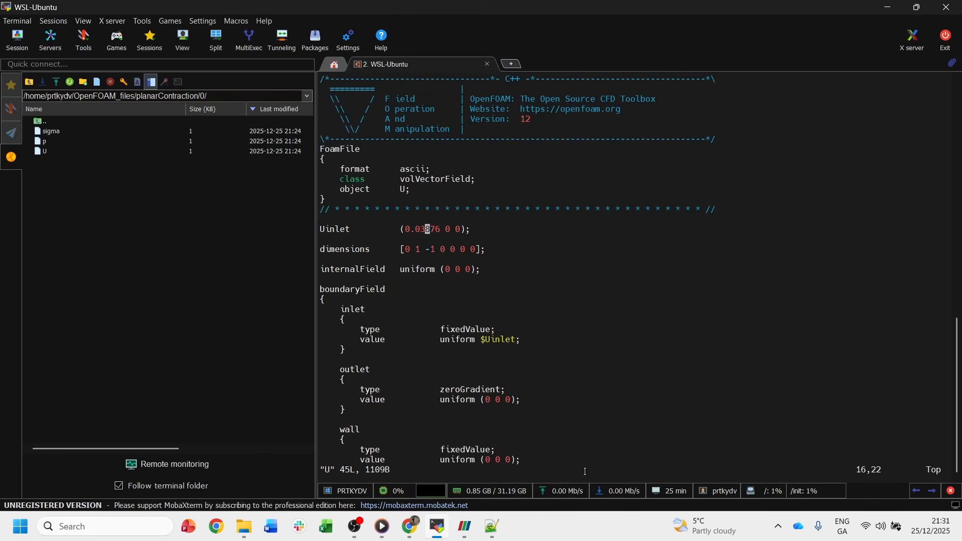
Set the Uinlet velocity in the U file to (0.02 0 0)
key("i")
key("Right")
key("Right")
key("Right")
key("BackSpace")
key("BackSpace")
key("BackSpace")
key("BackSpace")
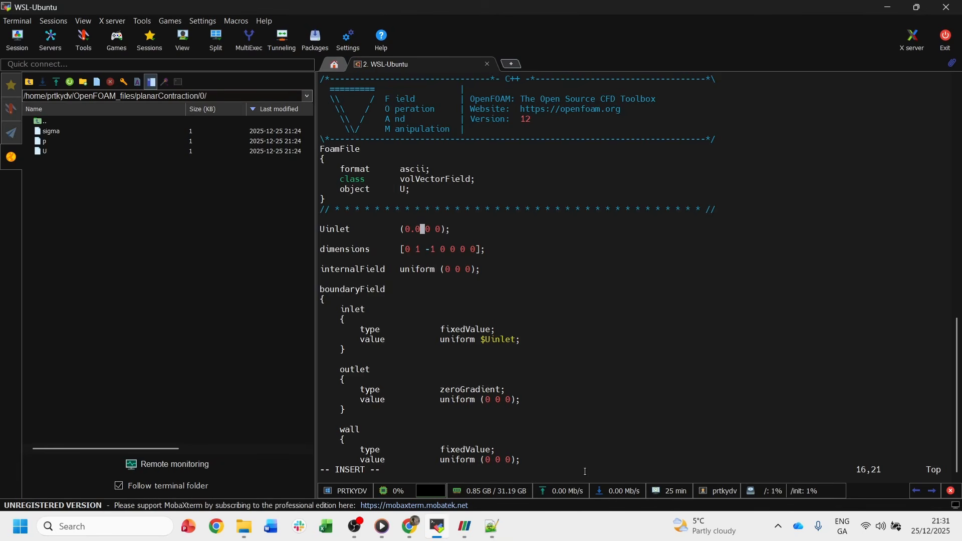
type("2")
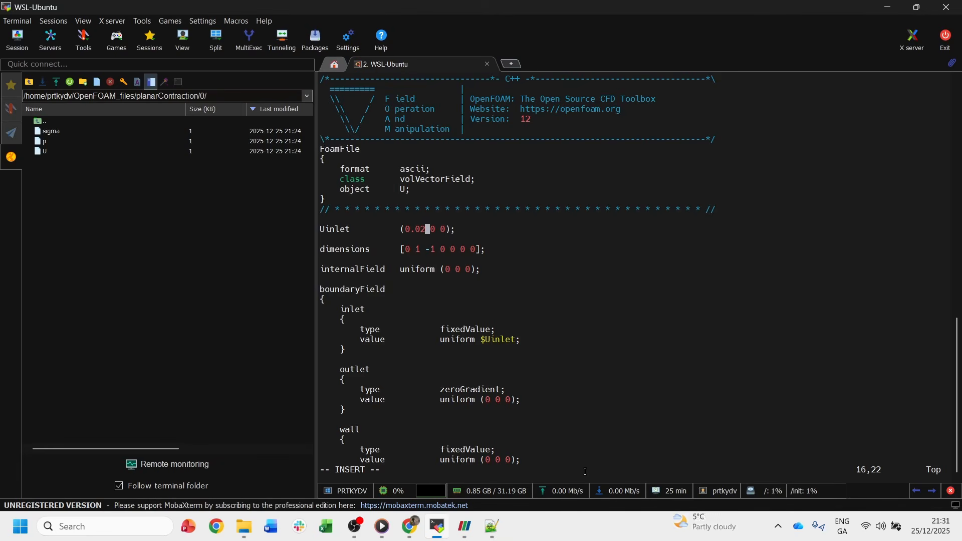
Rename the inlet patch under boundaryField in the U file to Inlet
key("Down")
key("Down")
key("Down")
key("Down")
key("Down")
key("Down")
key("Down")
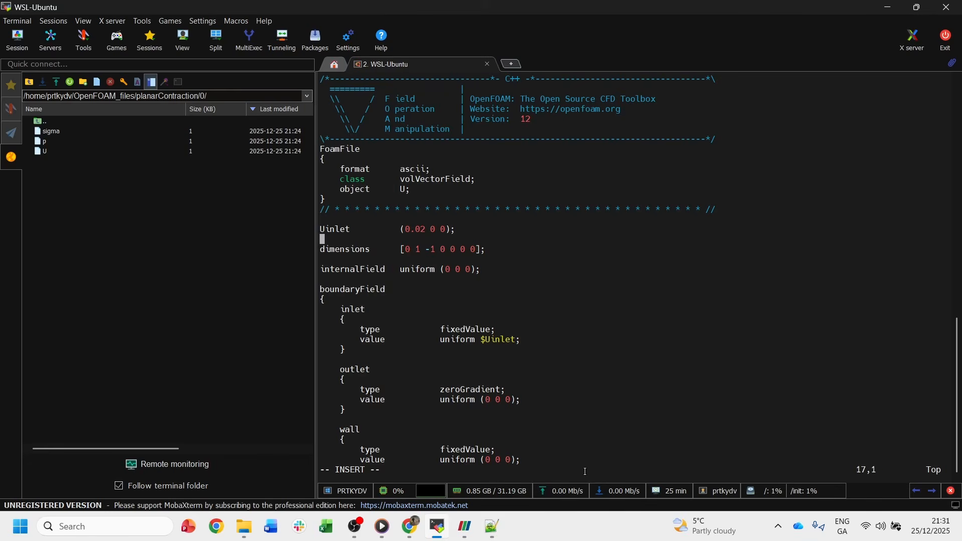
key("Down")
key("BackSpace")
key("BackSpace")
key("BackSpace")
key("BackSpace")
key("BackSpace")
type("Inlet")
Rename the outlet patch in the U file to Outlet
key("Down")
key("Down")
key("Down")
key("Down")
key("Down")
key("Down")
key("Left")
key("Left")
key("Left")
key("Left")
key("BackSpace")
type("O")
Rename the wall patch in the U file to Wall, then save the file and quit vi
key("Down")
key("Down")
key("Down")
key("Down")
key("Down")
key("Down")
key("BackSpace")
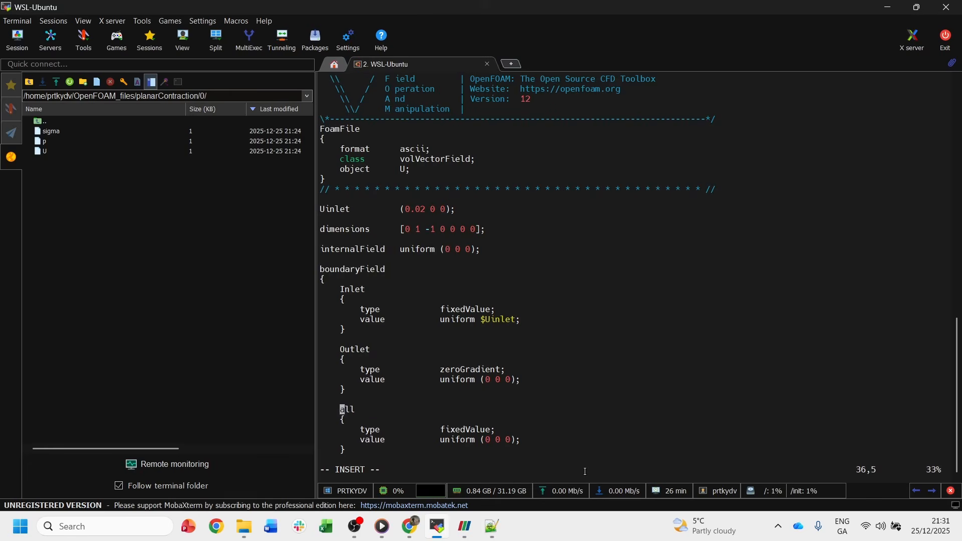
type("W")
key("Escape")
type(":wq")
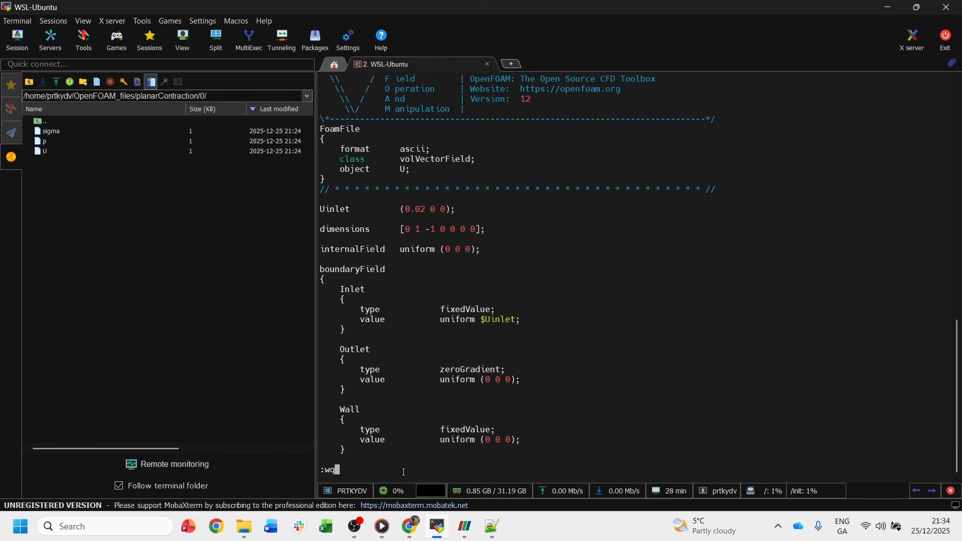
key("Return")
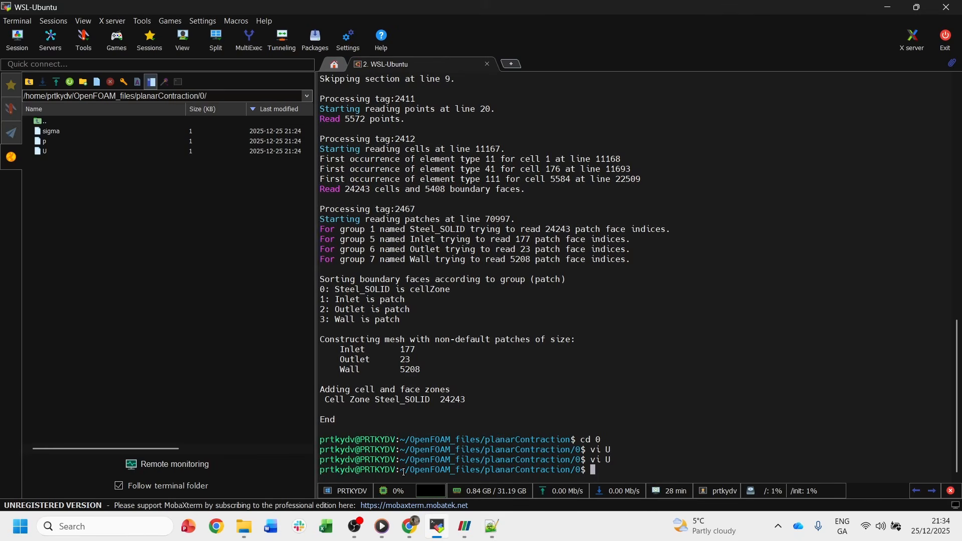
Open the p file in vi and rename its inlet patch to Inlet
type("vi p")
key("Return")
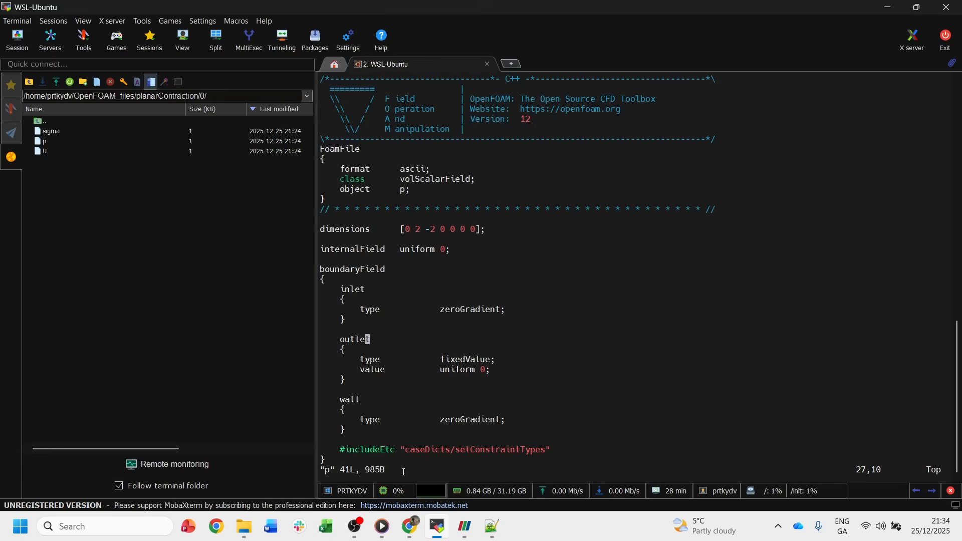
key("i")
key("Up")
key("Up")
key("Up")
key("Up")
key("Up")
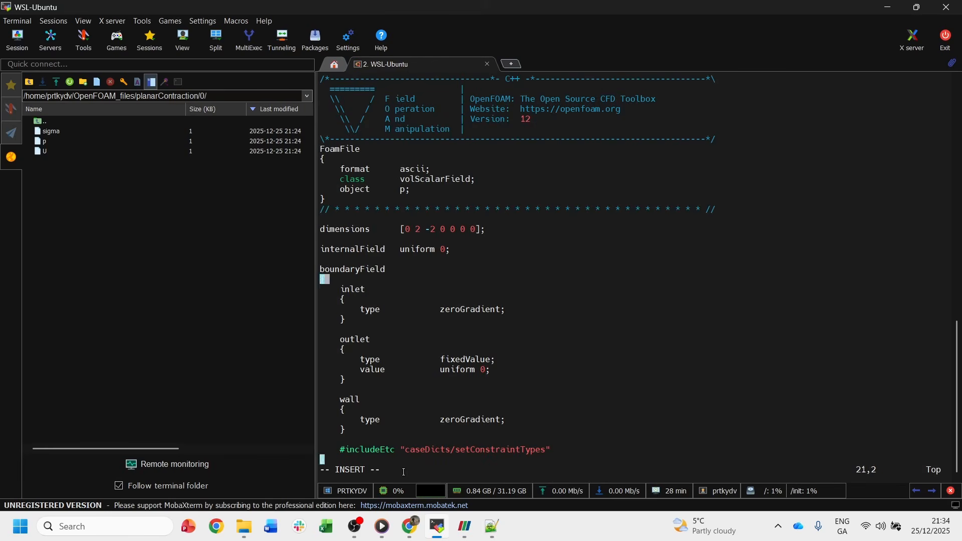
key("Left")
key("Left")
key("Left")
key("Left")
key("BackSpace")
type("I")
Rename the outlet patch in the p file to Outlet
key("Down")
key("Down")
key("Down")
key("Down")
key("Down")
key("BackSpace")
type("O")
Rename the wall patch in the p file to Wall, then save the file and quit vi
key("Down")
key("Down")
key("Down")
key("Down")
key("Down")
key("Down")
key("Insert")
key("Insert")
key("Escape")
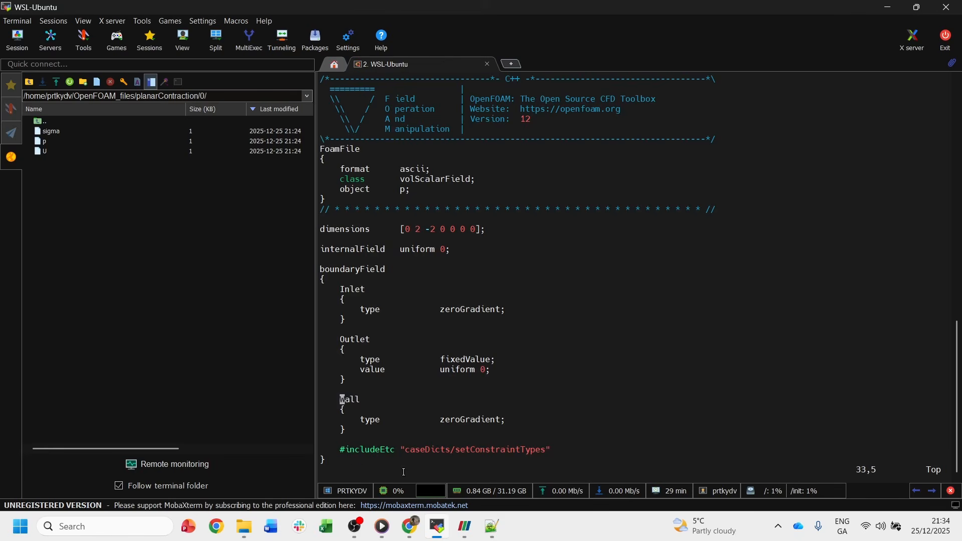
type(":Wq")
key("BackSpace")
key("BackSpace")
type("wq")
key("Return")
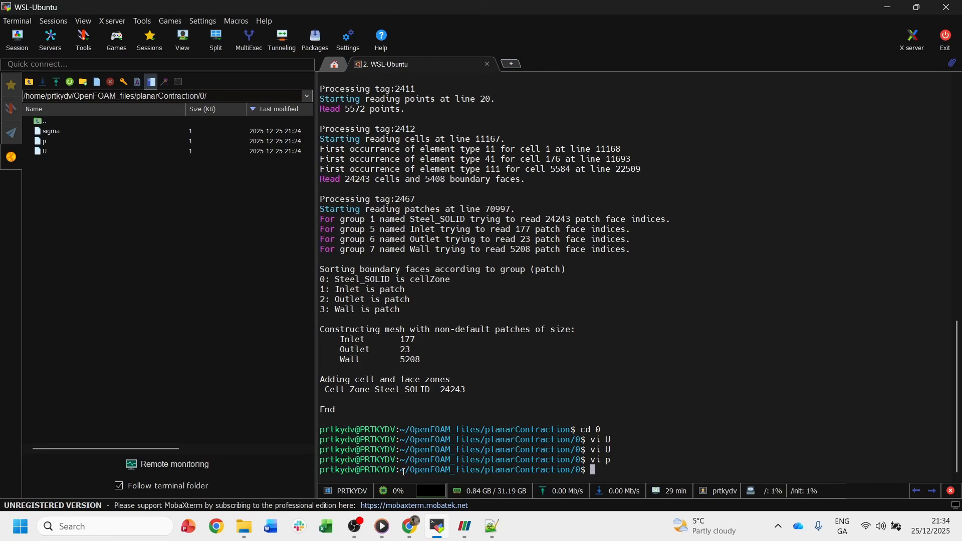
Return to the planarContraction directory in the terminal and create an empty pipe.foam file with touch
type("cd ..")
key("Return")
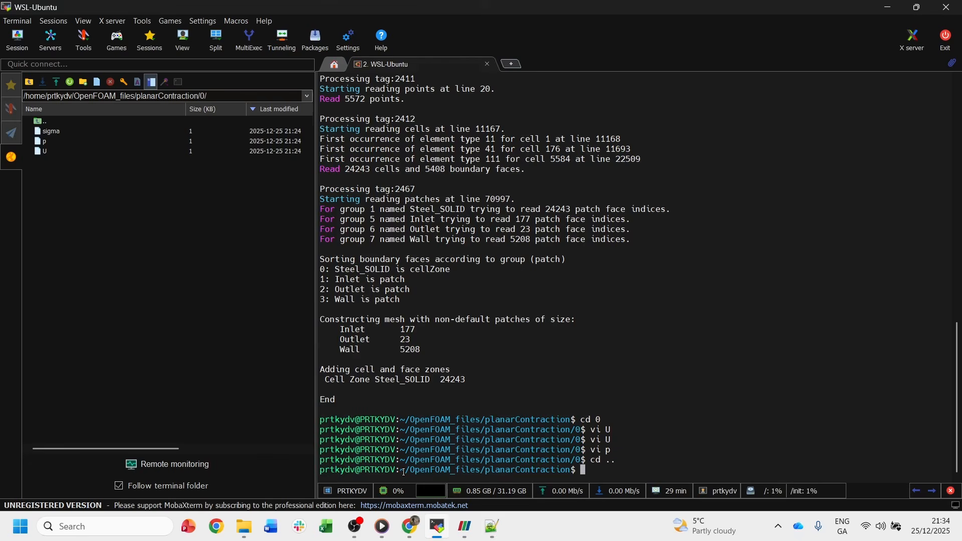
type("touch pipe.foam")
key("Return")
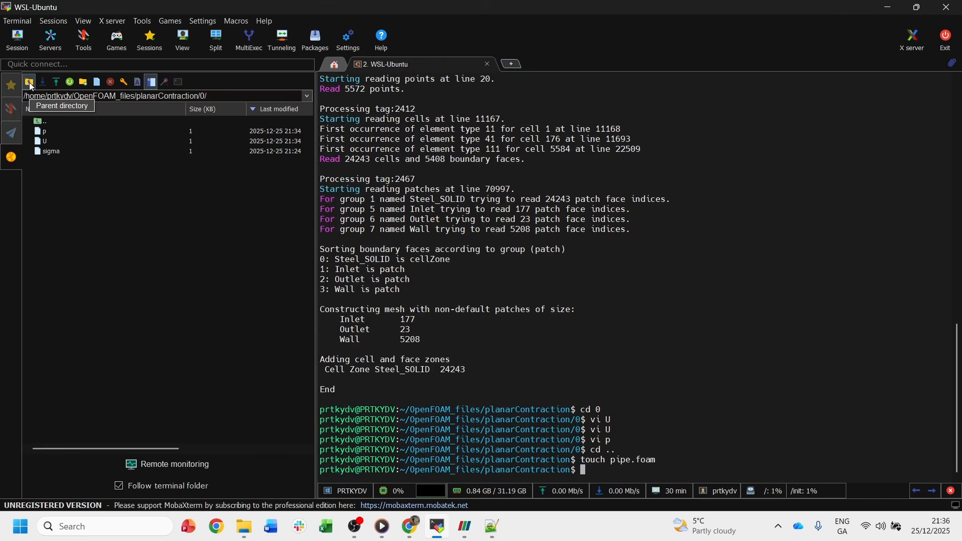
Browse the case's constant and system folders and open controlDict from system in Notepad++
left_click(31, 87)
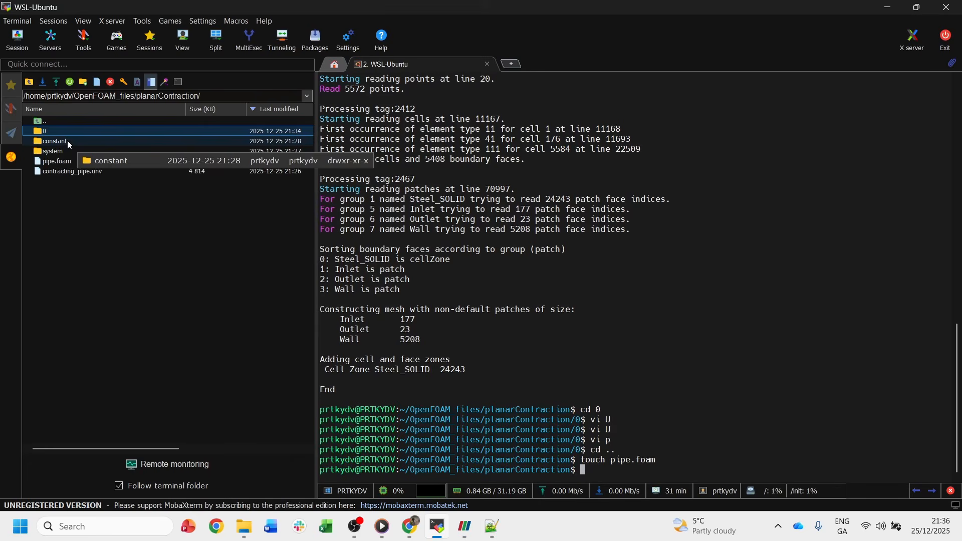
double_click(69, 142)
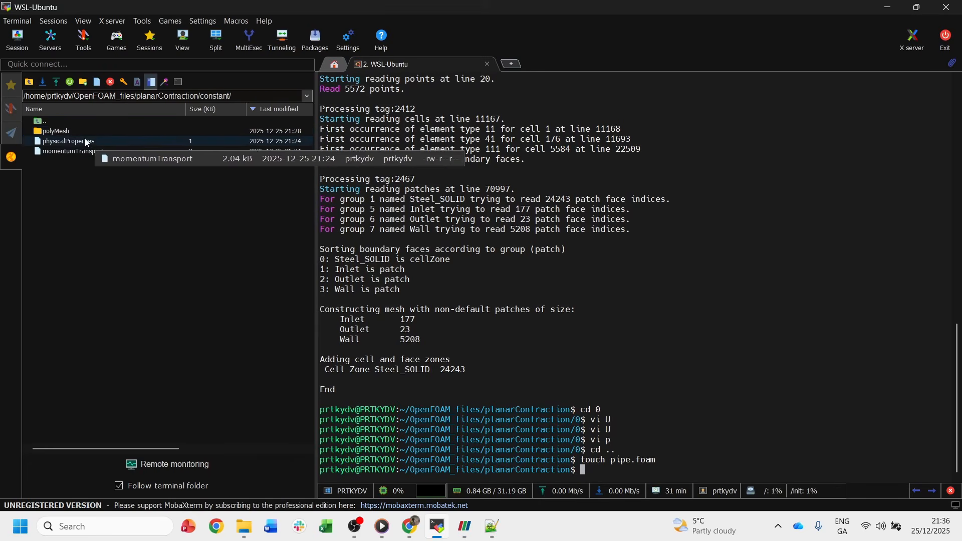
left_click(29, 82)
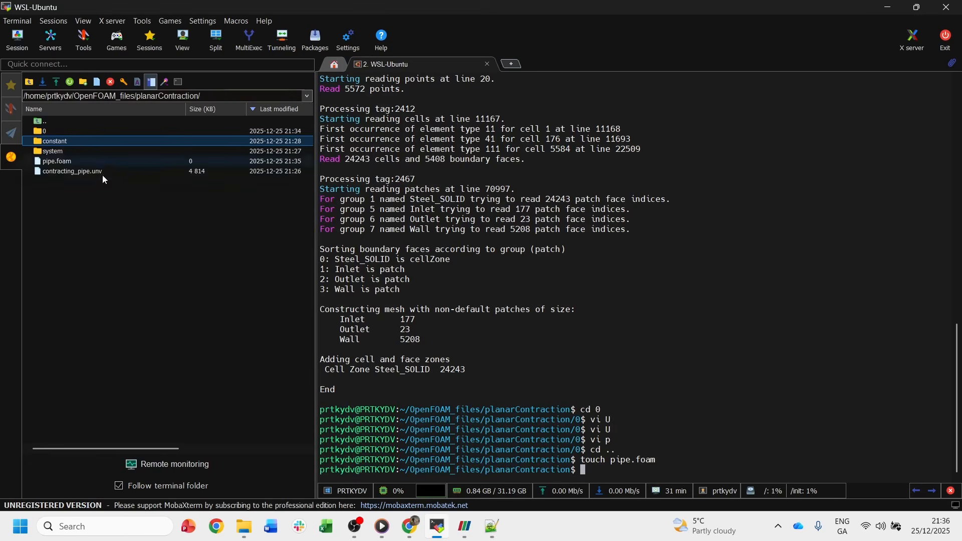
double_click(78, 152)
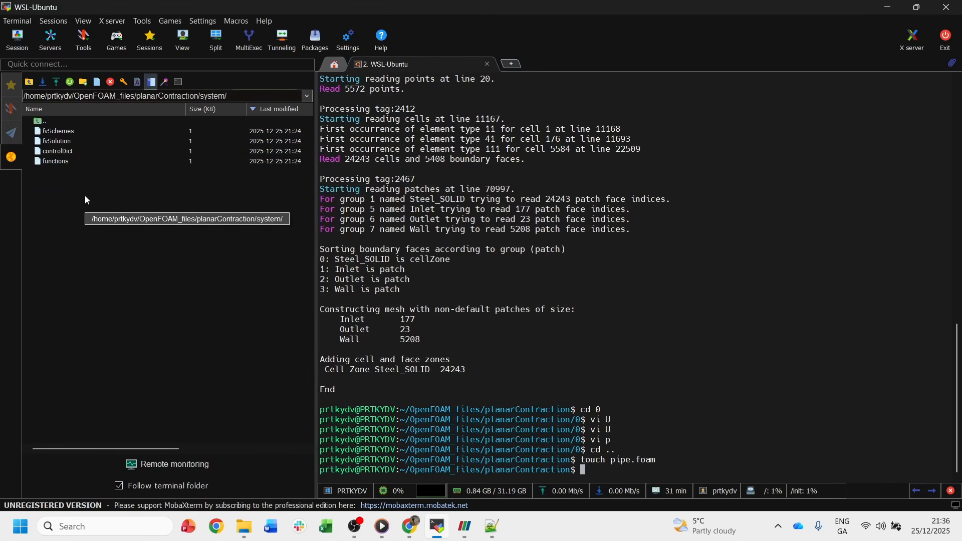
double_click(75, 152)
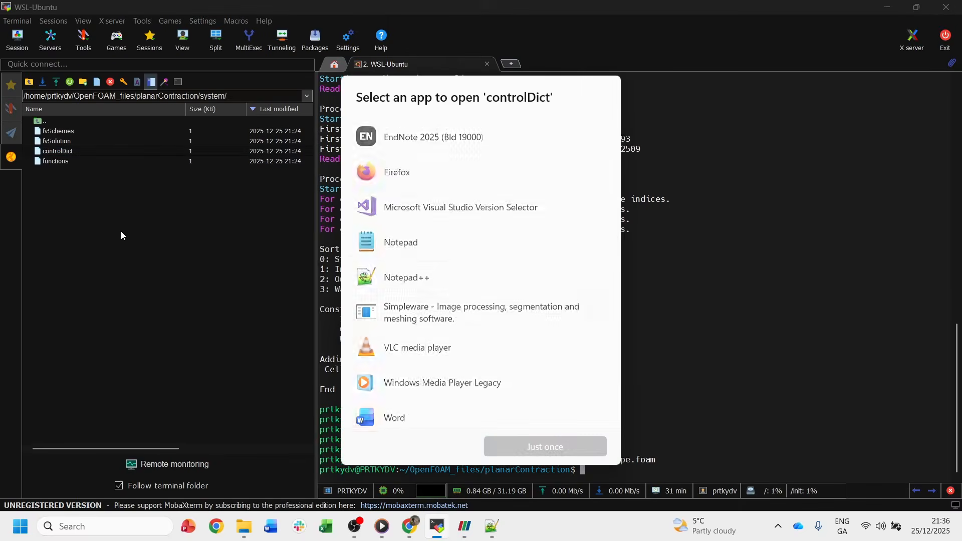
left_click(427, 275)
left_click(547, 445)
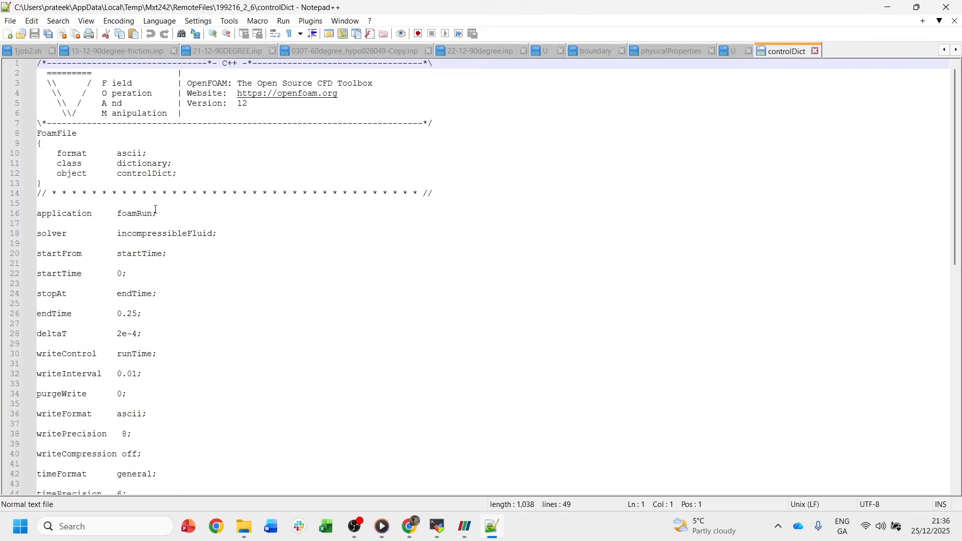
Examine the application, deltaT and writeInterval settings and the remaining entries in controlDict
left_click_drag(152, 214, 117, 214)
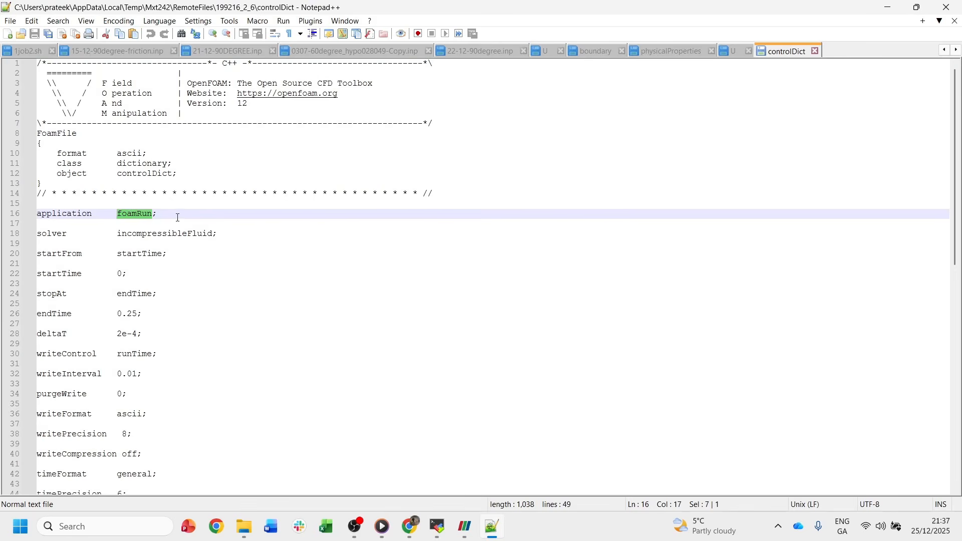
scroll(178, 217, "down", 1)
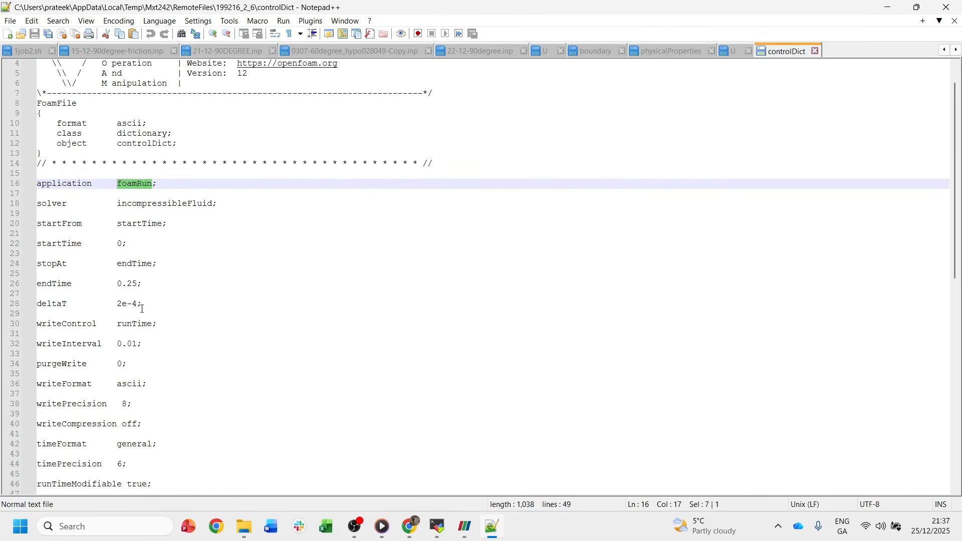
left_click_drag(138, 303, 119, 303)
left_click(207, 343)
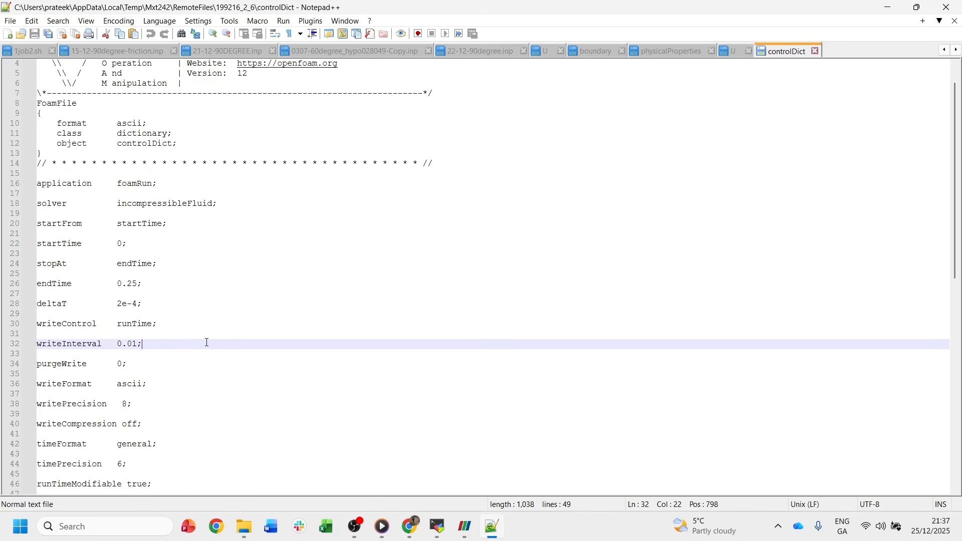
scroll(236, 302, "down", 4)
scroll(212, 314, "up", 4)
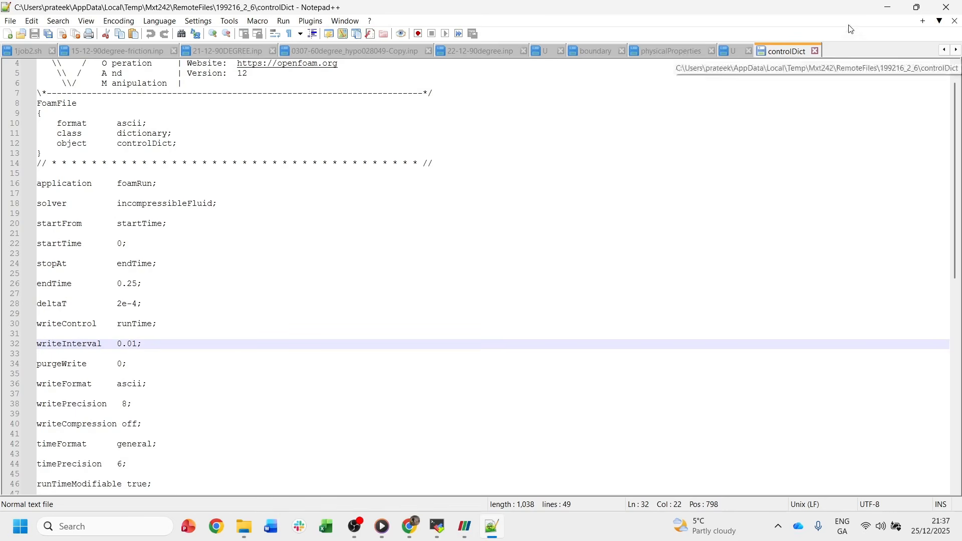
Switch to the MobaXterm terminal, list the planarContraction directory's contents and run the case with foamRun
key("alt+Tab")
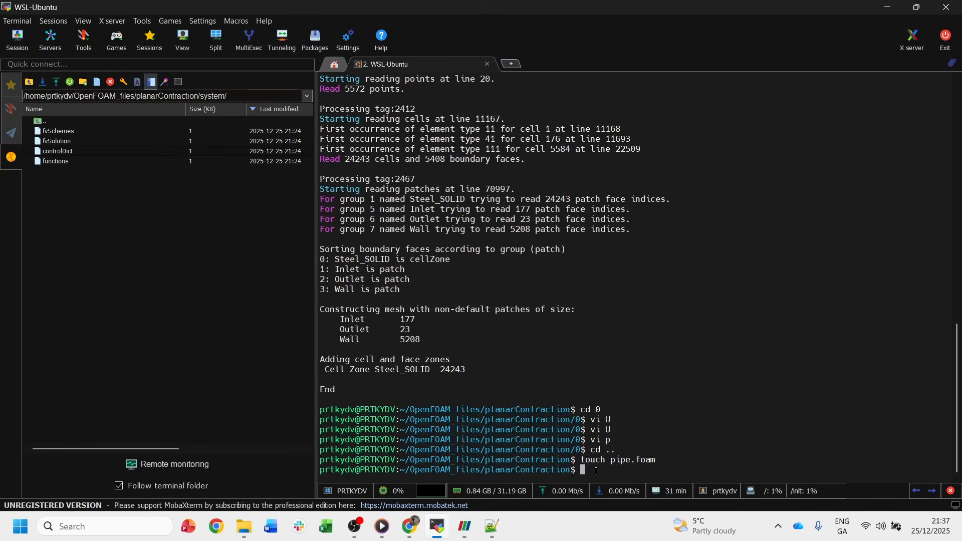
type("ls")
key("Return")
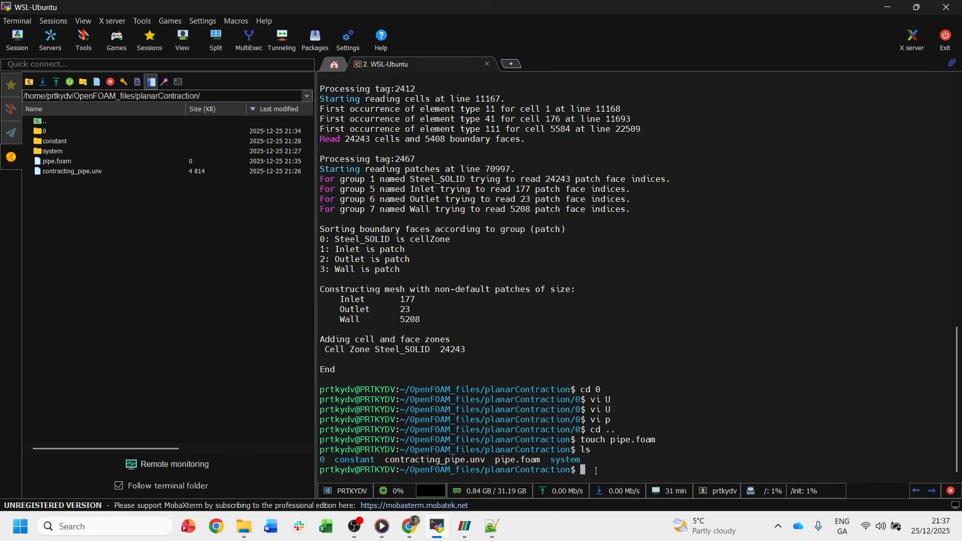
type("foamRun")
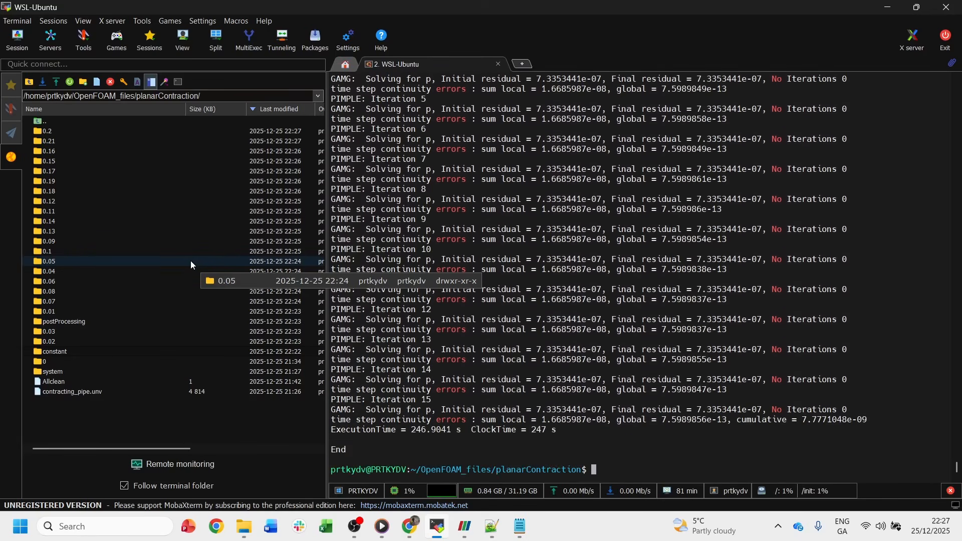
Create an empty pipe_contract.foam file in planarContraction with touch, refreshing the file browser to check the time folders and the new file
left_click(69, 82)
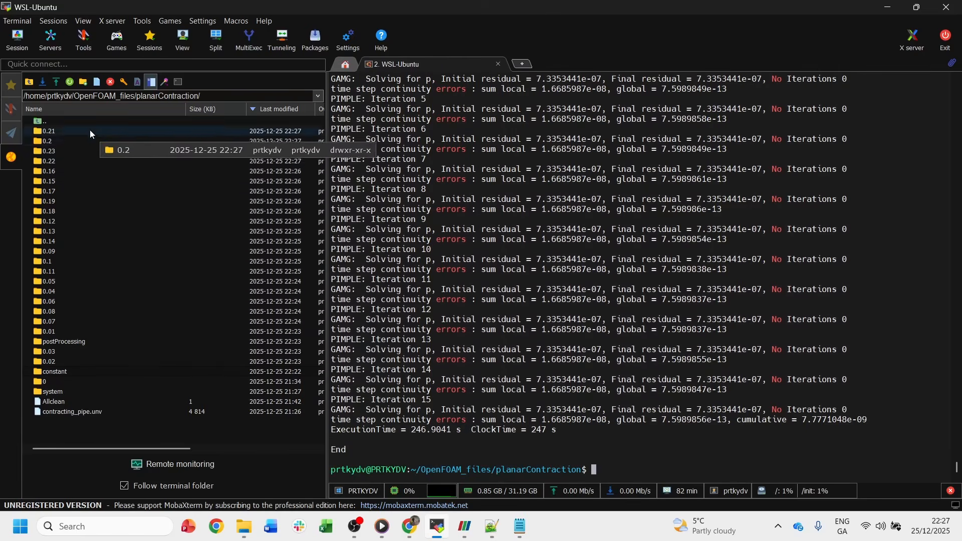
left_click(90, 151)
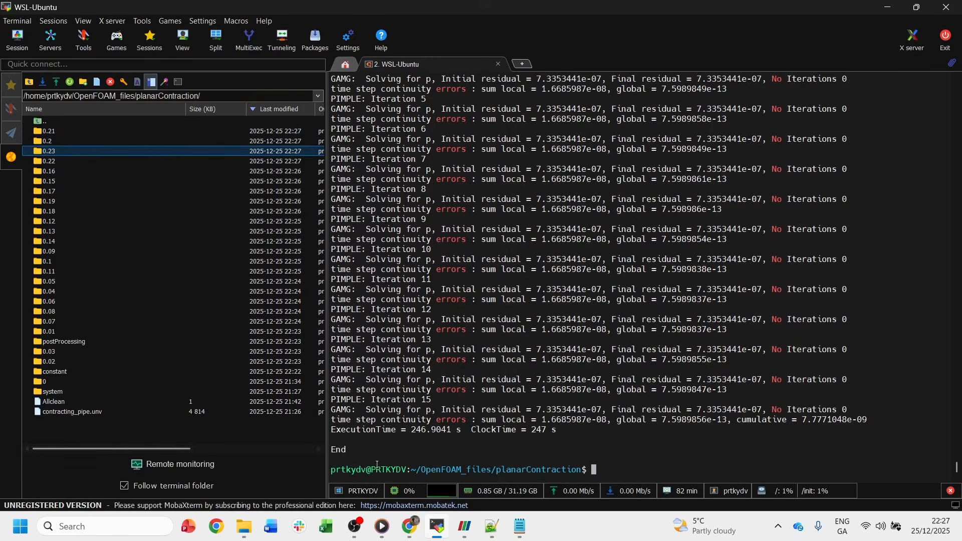
left_click(616, 476)
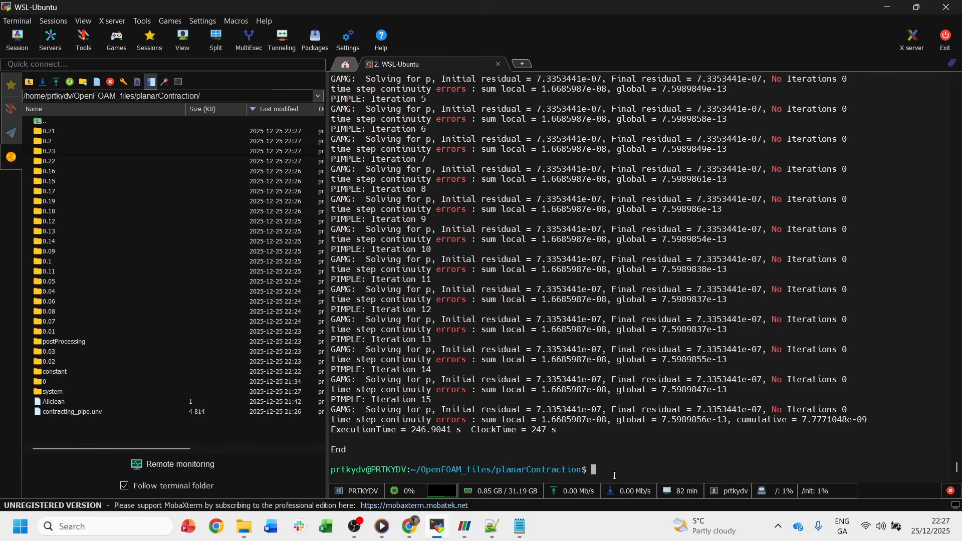
type("touch pipe_contract.foam")
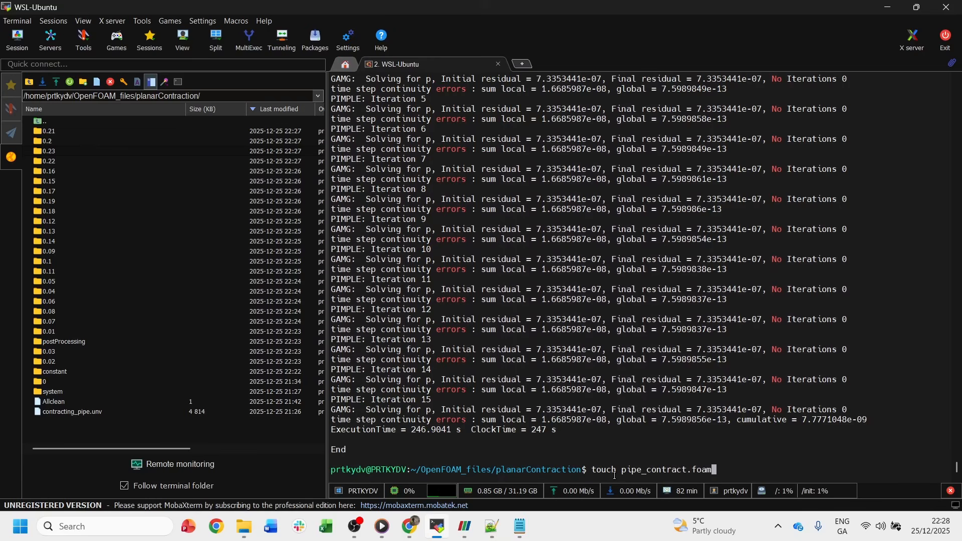
key("Return")
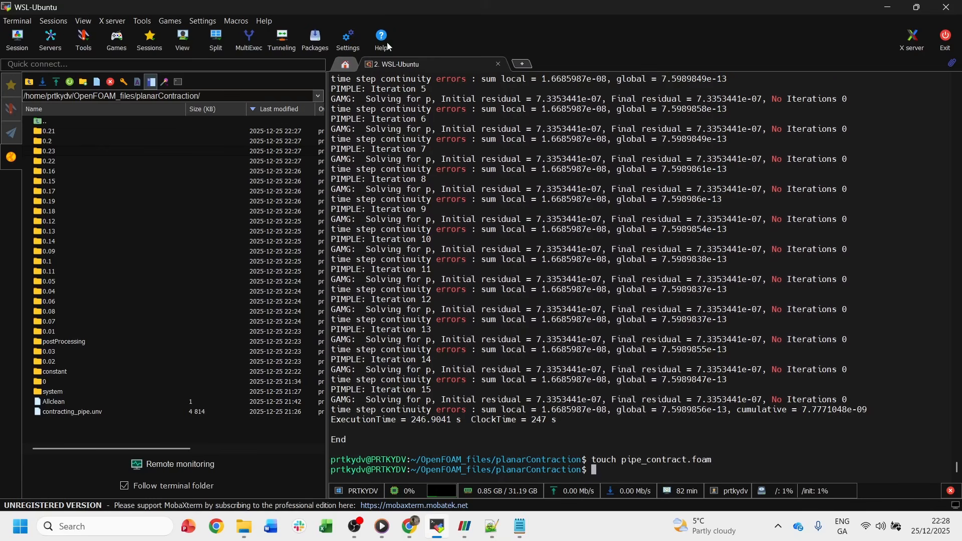
left_click(69, 82)
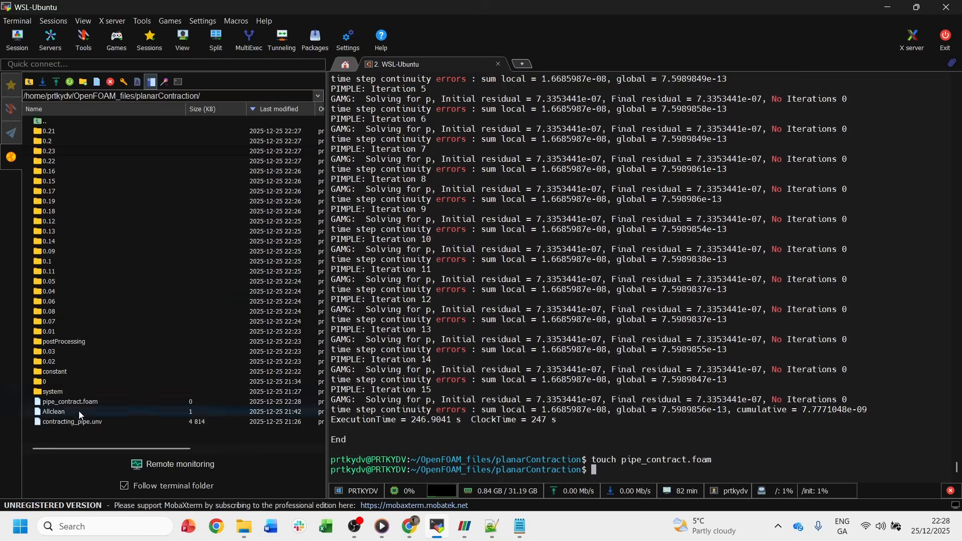
left_click(80, 404)
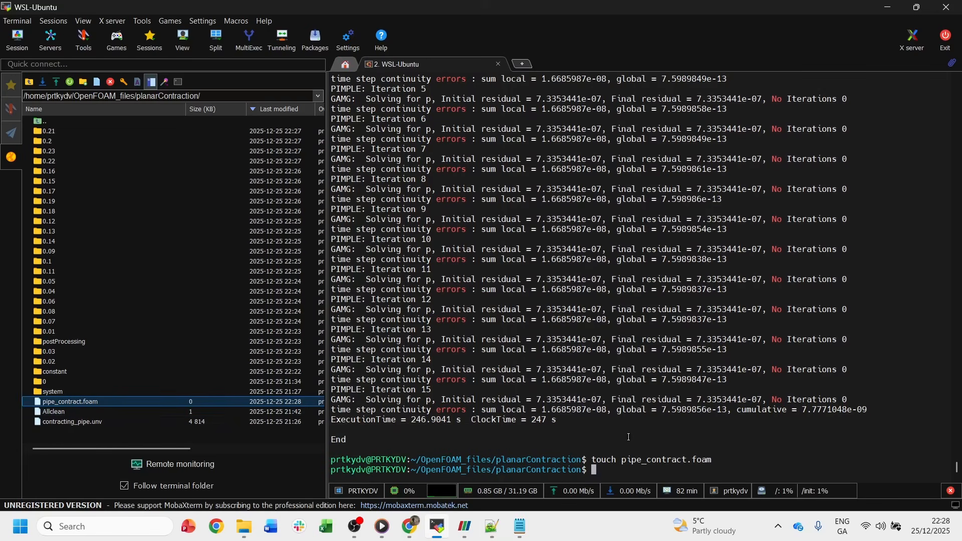
Switch to ParaView, open pipe_contract.foam from the planarContraction folder and apply it to load the results
left_click(468, 529)
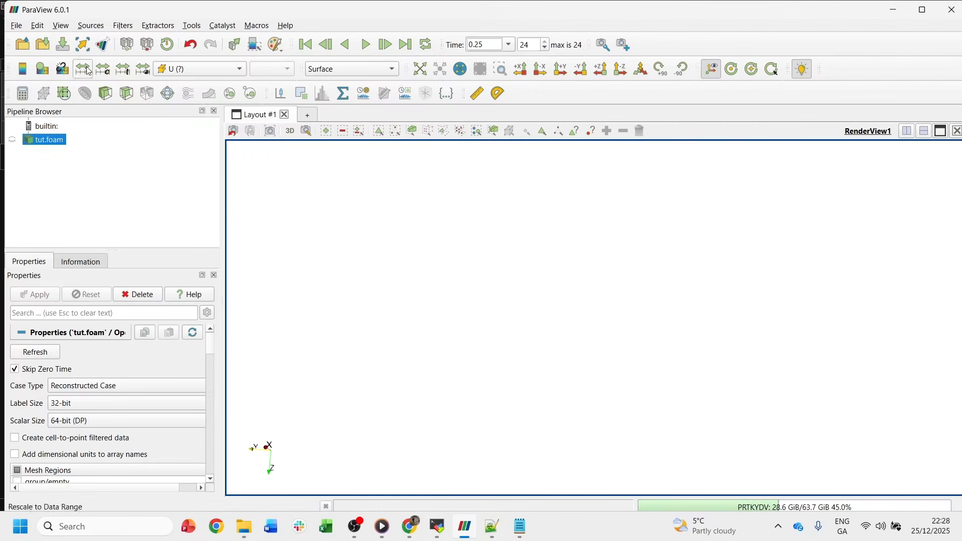
left_click(16, 26)
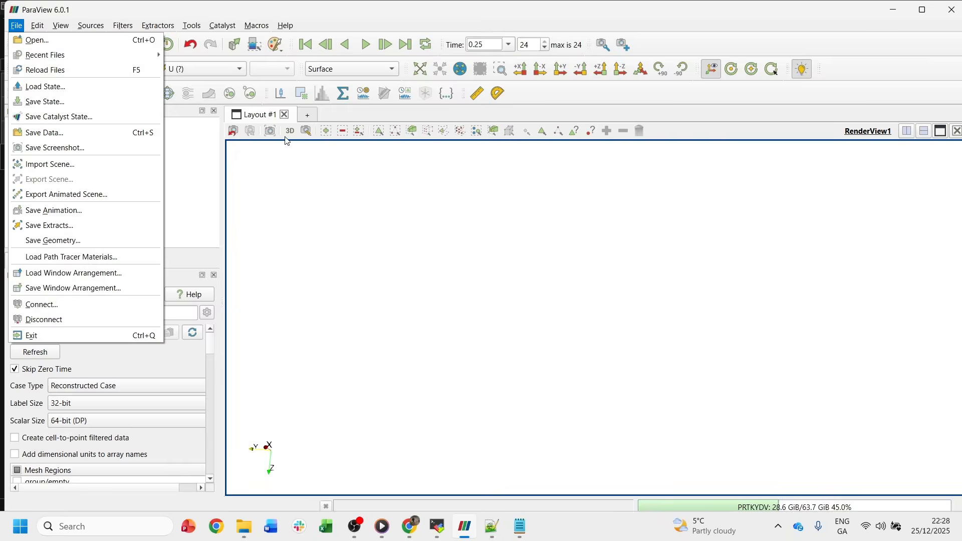
left_click(70, 40)
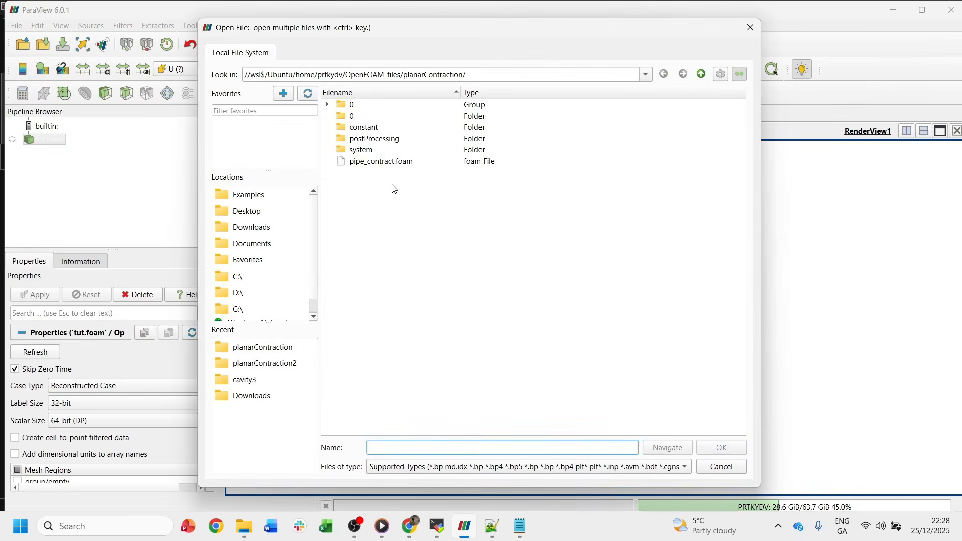
left_click(393, 166)
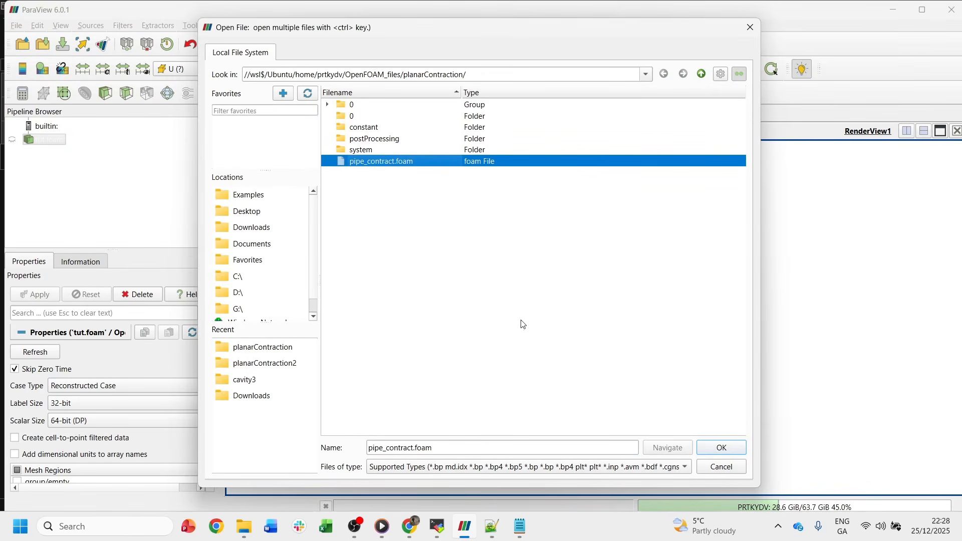
left_click(719, 450)
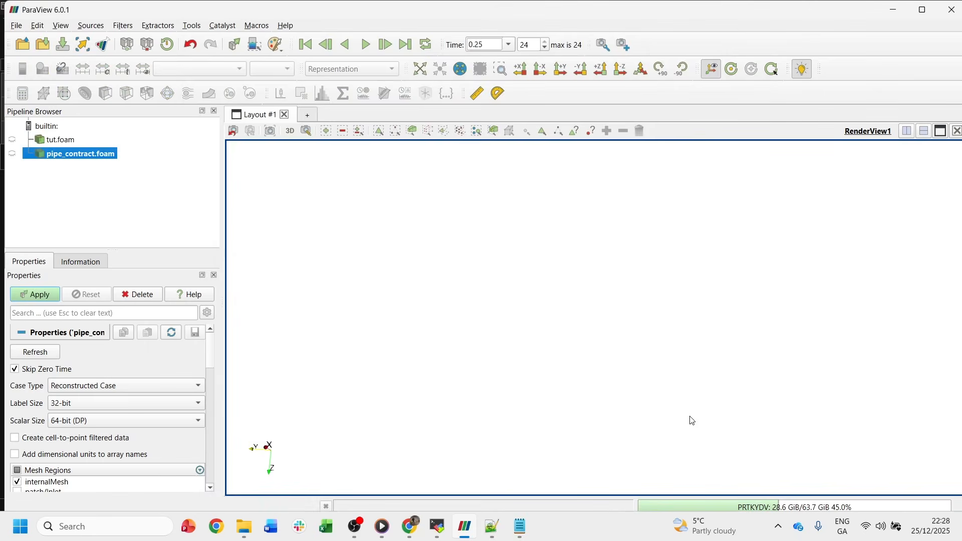
left_click(37, 294)
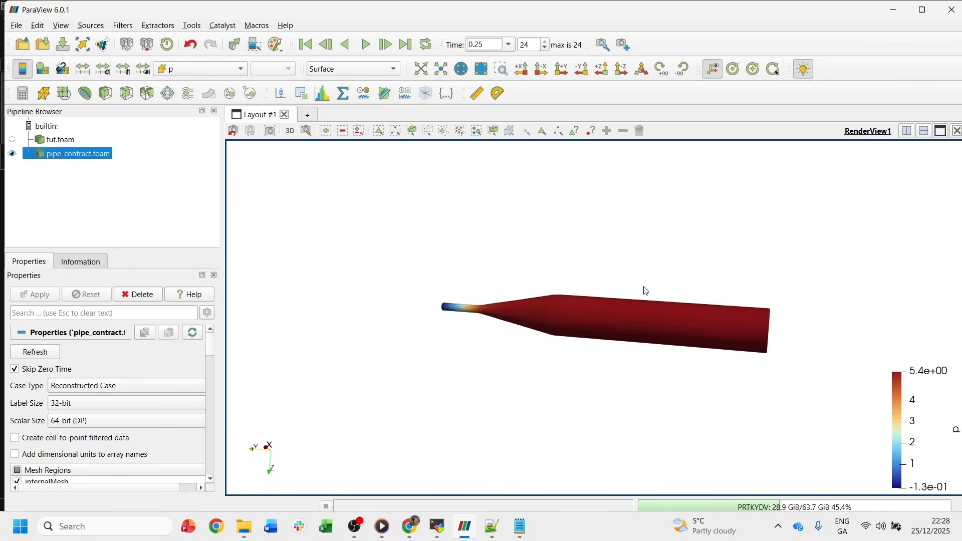
Color the pipe by the Y component of velocity U, using the Surface representation
scroll(630, 279, "up", 3)
scroll(630, 280, "down", 1)
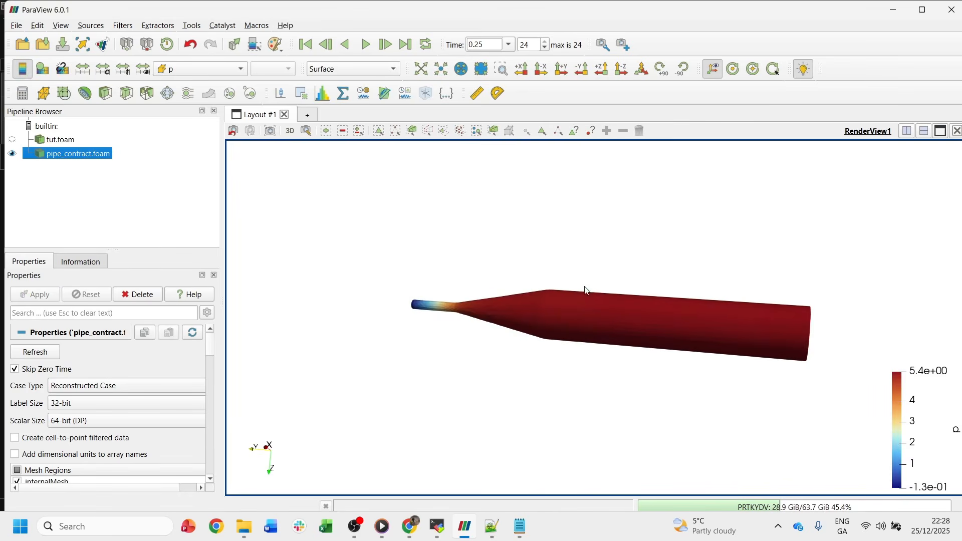
left_click_drag(584, 288, 858, 303)
left_click_drag(474, 291, 537, 278)
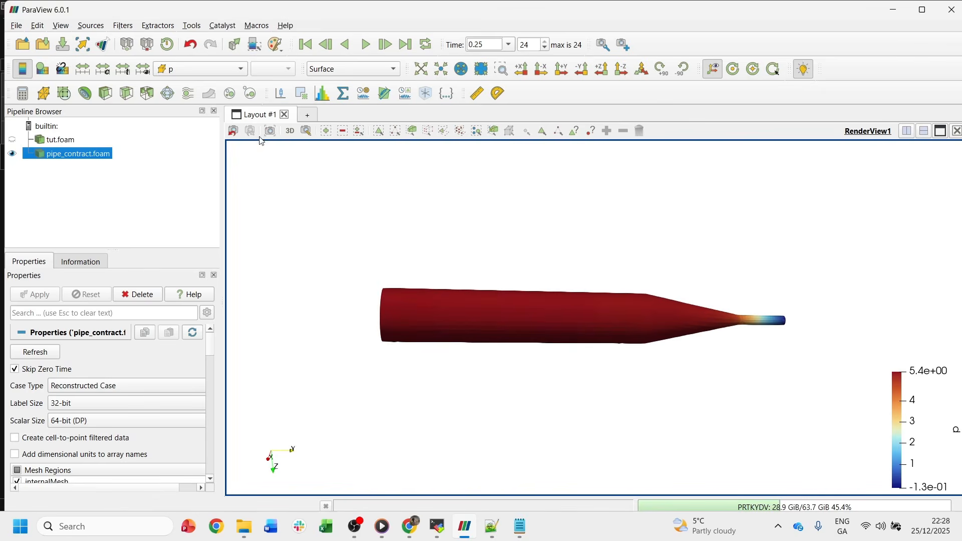
left_click(224, 66)
left_click(218, 55)
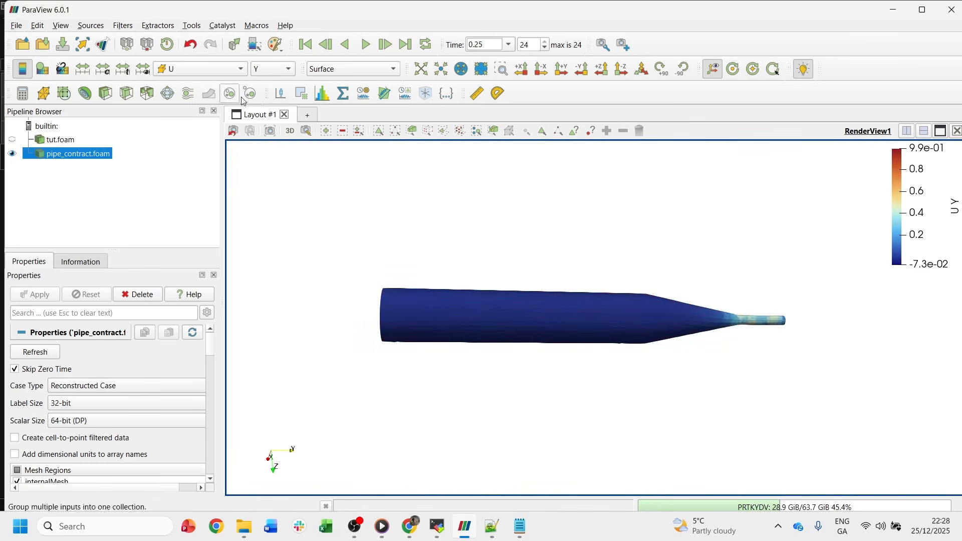
left_click_drag(591, 241, 569, 240)
left_click(275, 70)
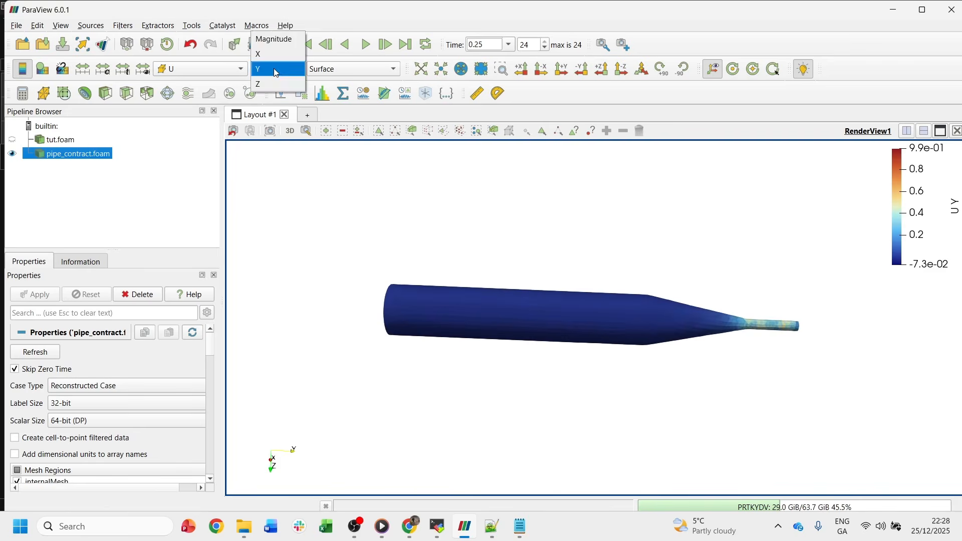
left_click(275, 71)
left_click(344, 70)
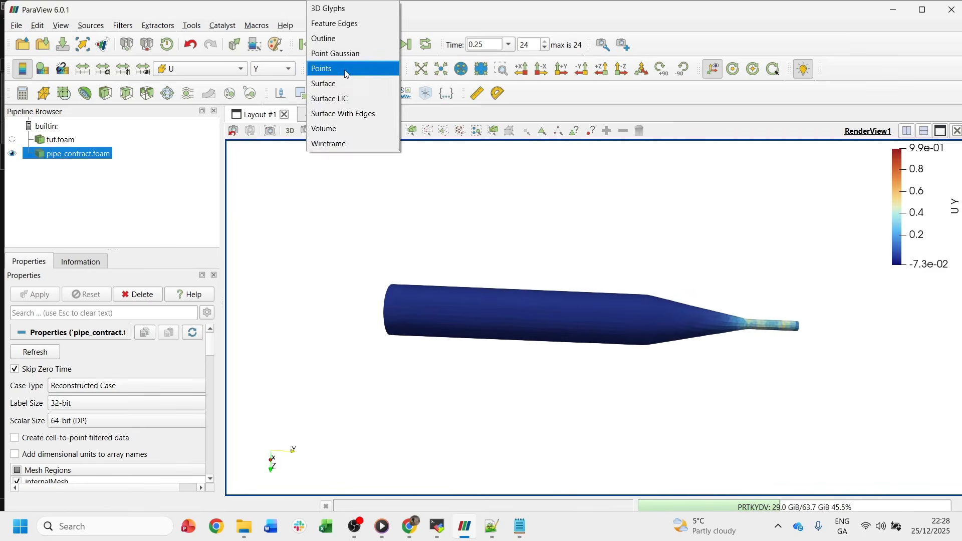
left_click(356, 84)
Examine the Y-velocity distribution along the pipe and around its narrow outlet end
left_click_drag(535, 221, 608, 229)
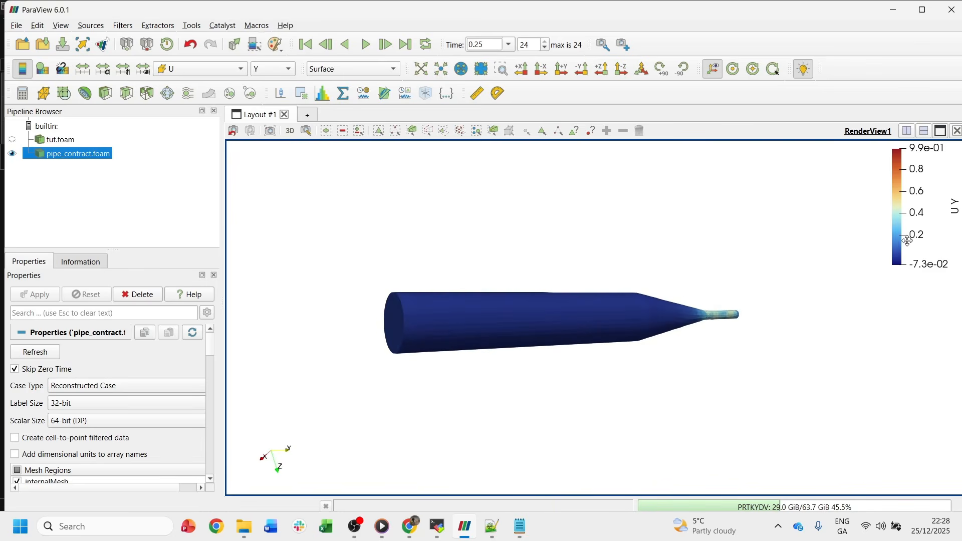
left_click_drag(765, 257, 744, 253)
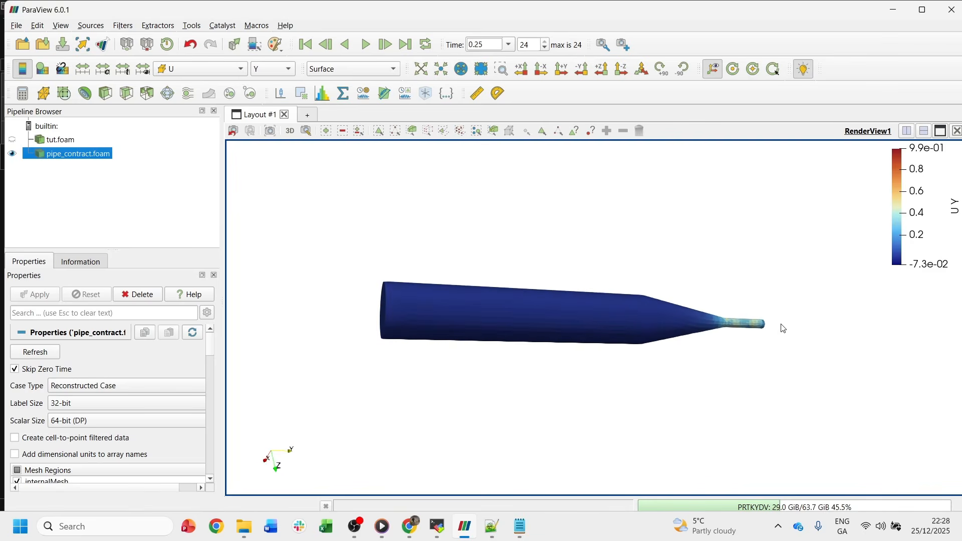
scroll(780, 326, "down", 1)
scroll(751, 320, "up", 2)
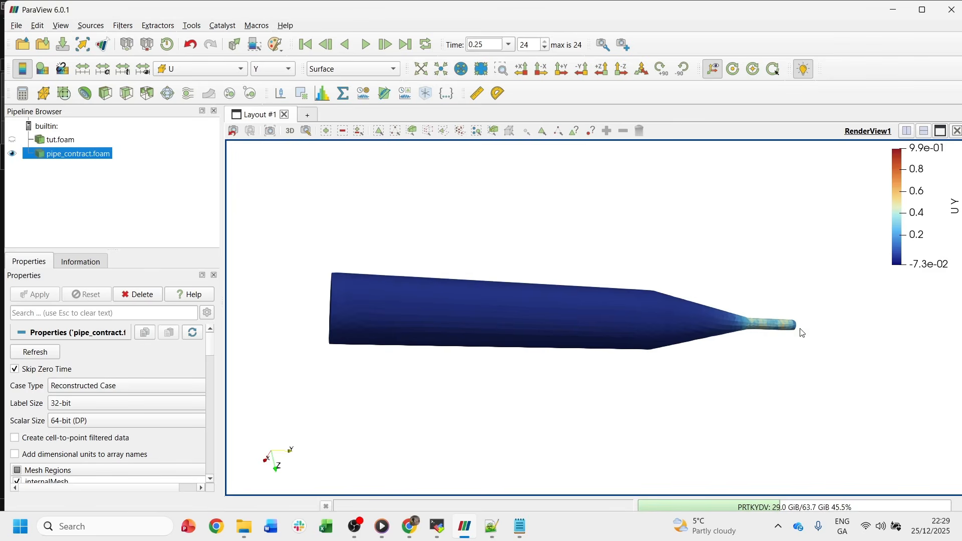
scroll(588, 257, "up", 2)
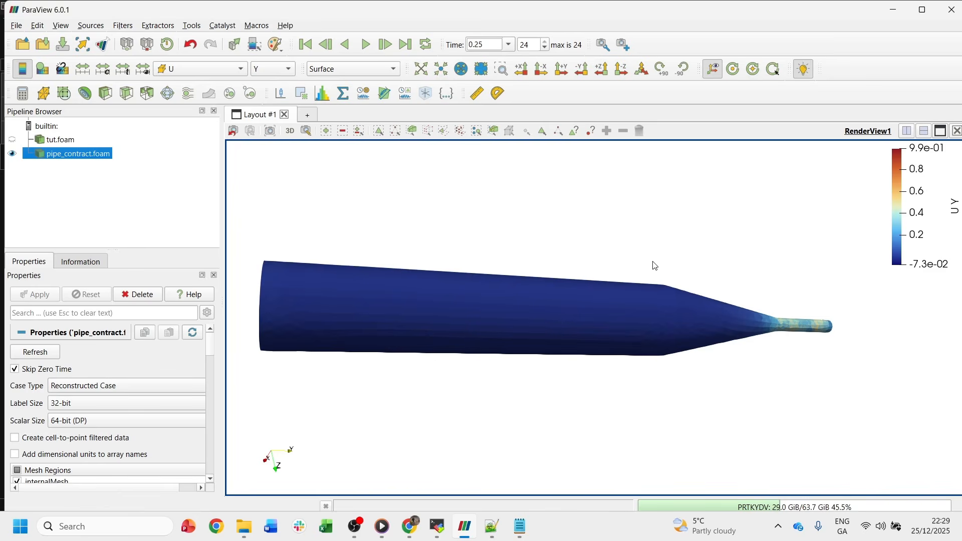
left_click_drag(654, 266, 606, 256)
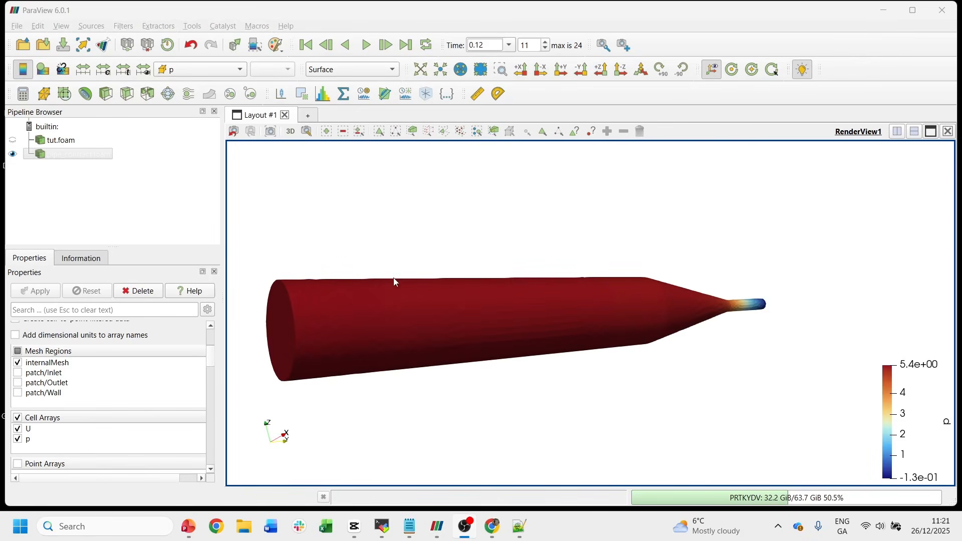
Clip pipe_contract.foam lengthwise with an X-normal plane, shifting the plane's X origin to about -6.37e-05
left_click_drag(392, 279, 405, 260)
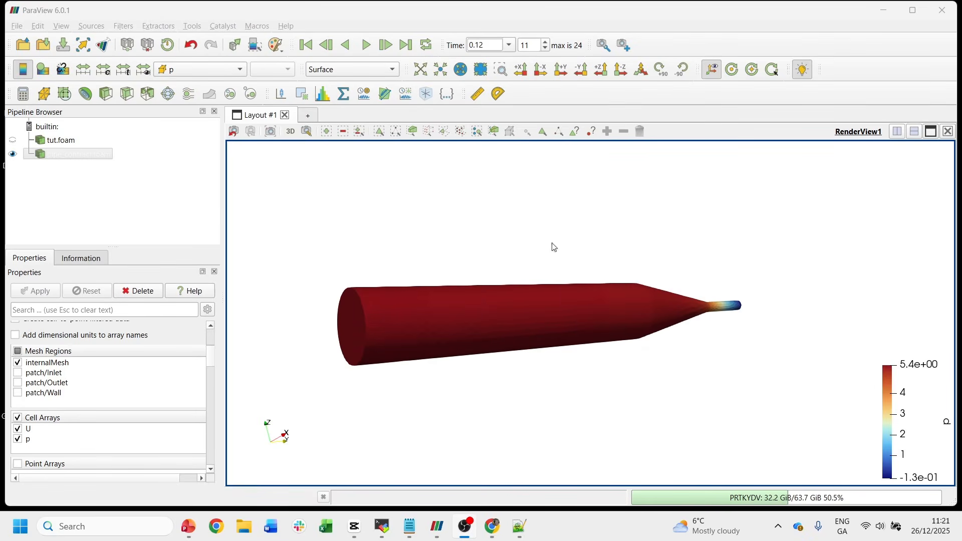
left_click(117, 103)
left_click(105, 94)
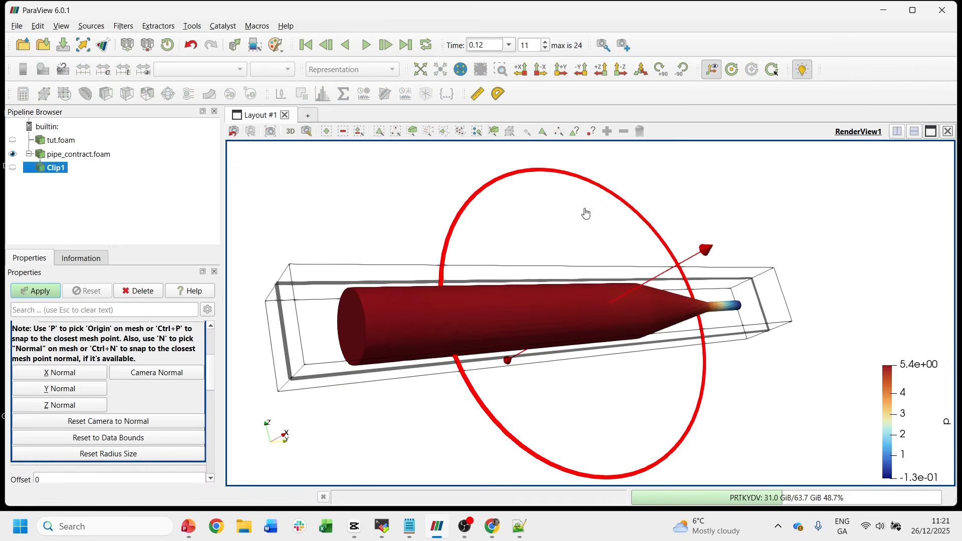
left_click_drag(586, 214, 581, 252)
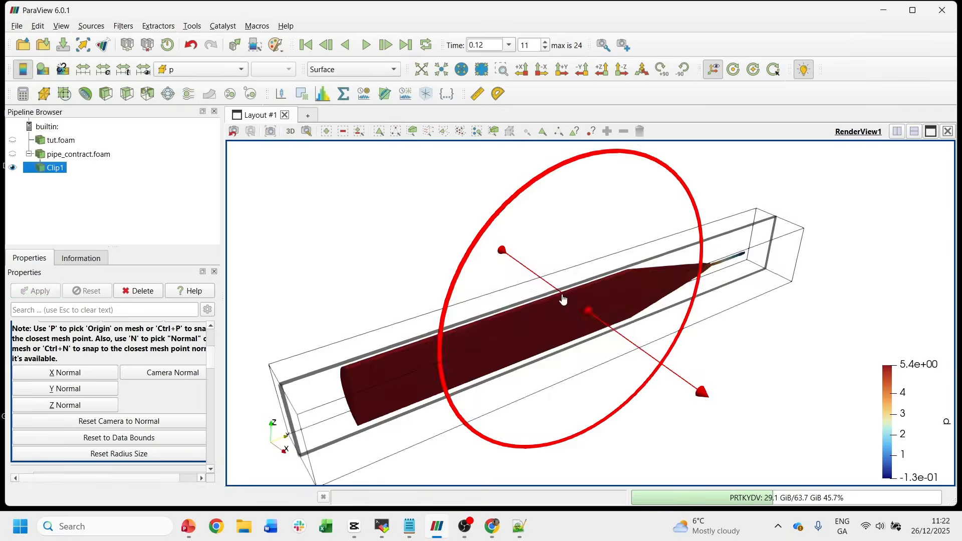
left_click_drag(563, 297, 566, 299)
left_click(31, 291)
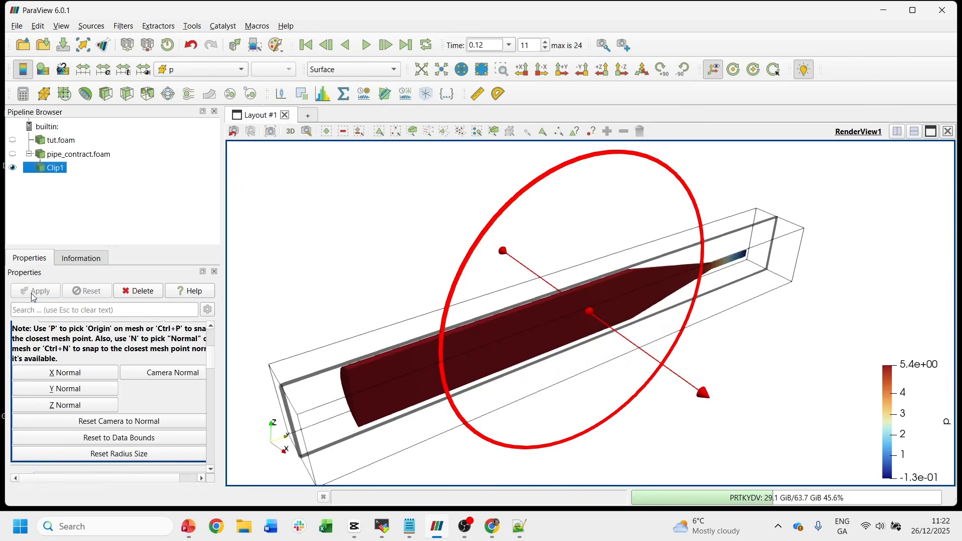
Hide the clip plane outline and orient the view to show the pressure field on the pipe's cut face
scroll(745, 279, "up", 2)
scroll(745, 279, "down", 3)
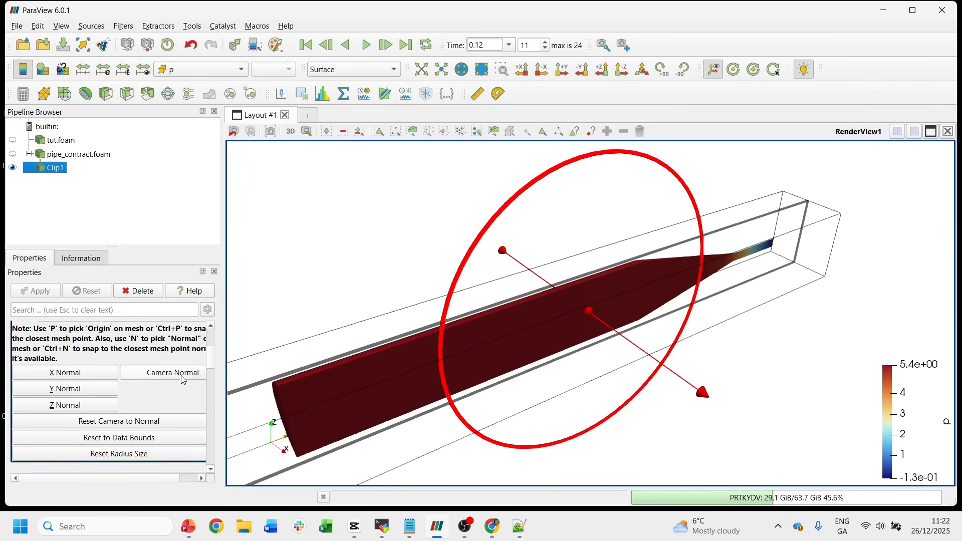
scroll(210, 361, "down", 5)
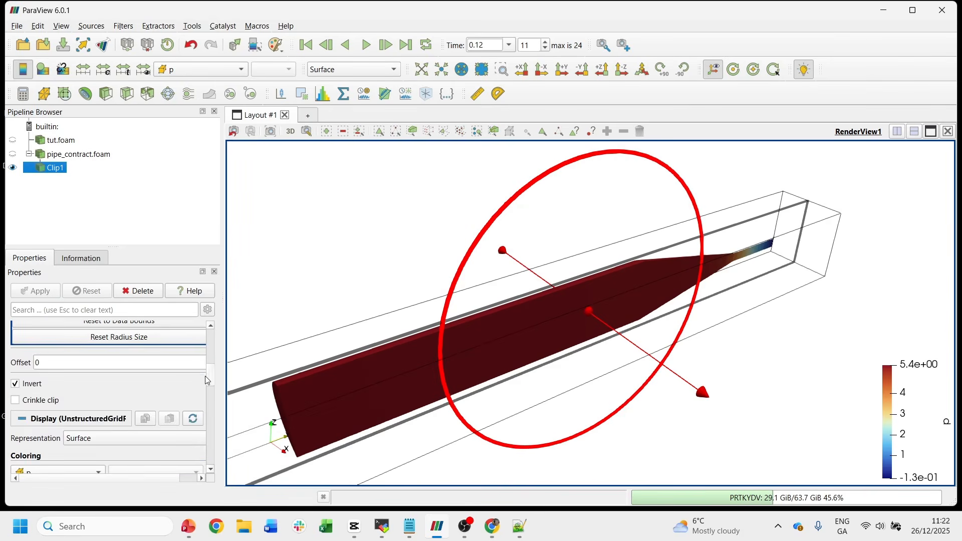
mouse_move(210, 368)
left_mouse_down()
mouse_move(213, 410)
mouse_move(213, 338)
left_mouse_up()
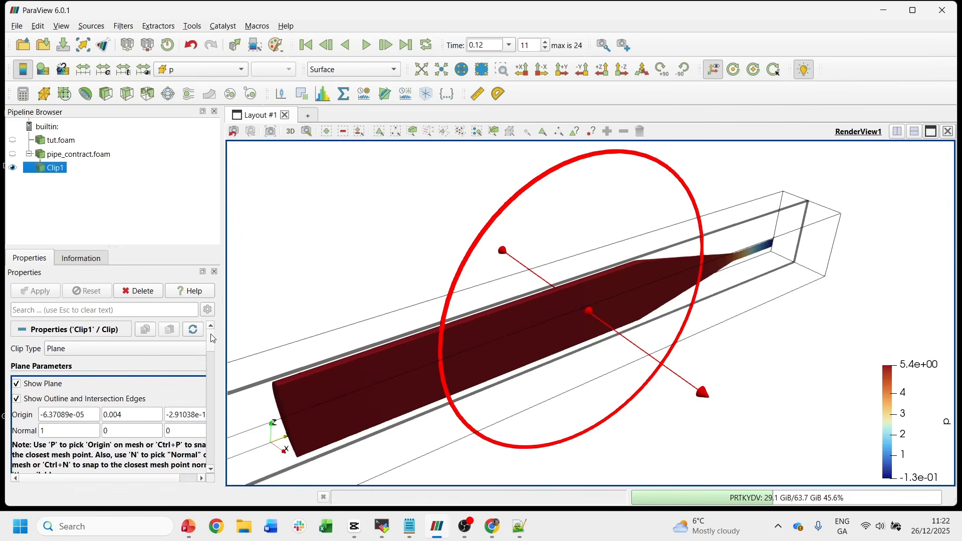
left_click(16, 384)
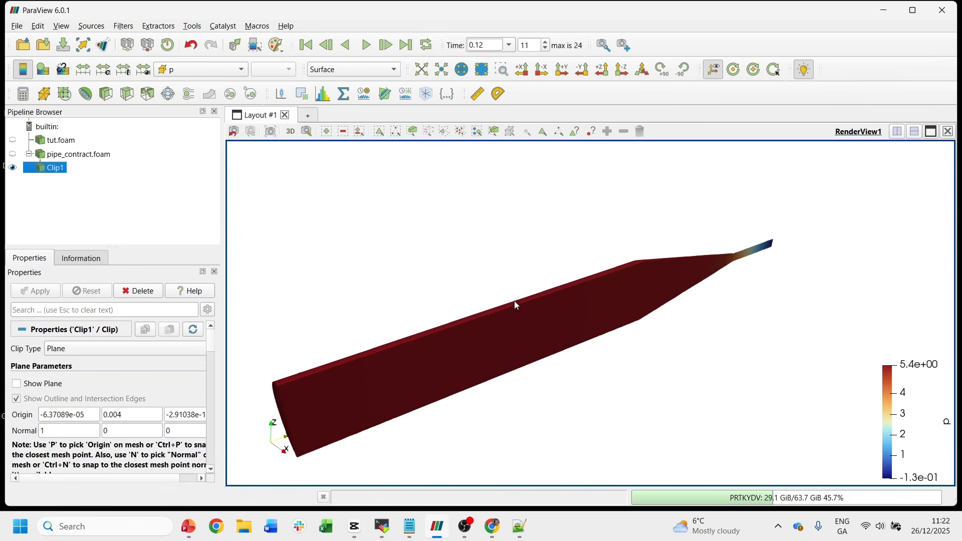
left_click_drag(526, 310, 556, 293)
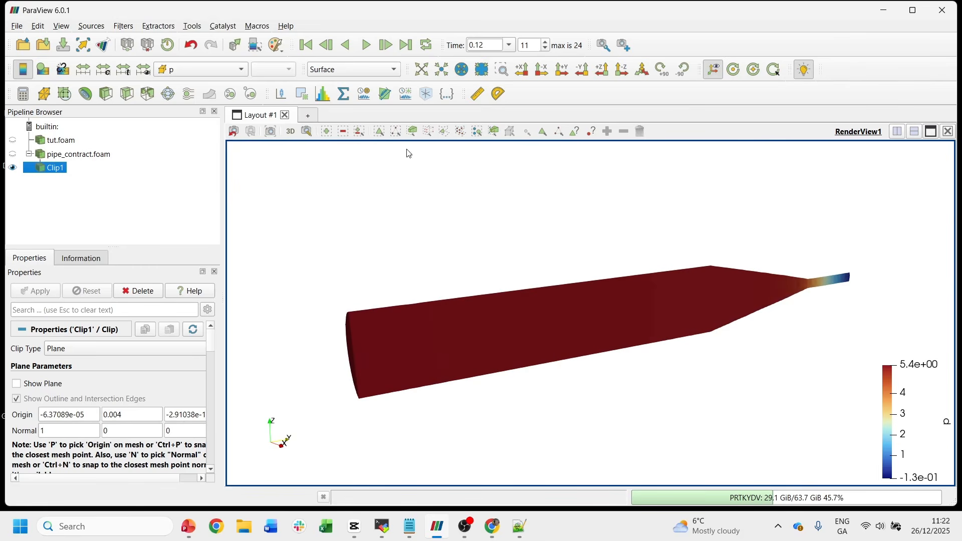
Color the clipped pipe by the Y component of velocity U and inspect the flow around the narrow outlet
left_click(232, 74)
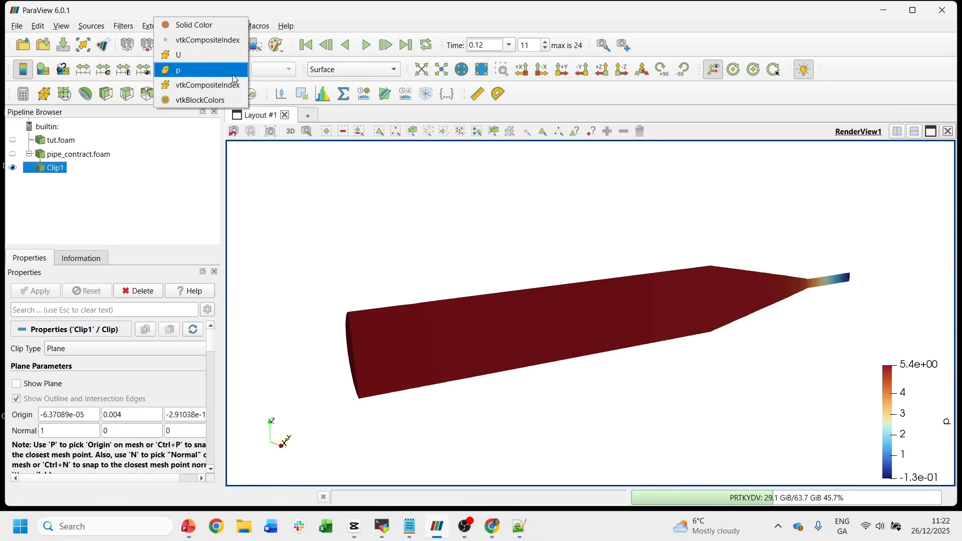
left_click(215, 55)
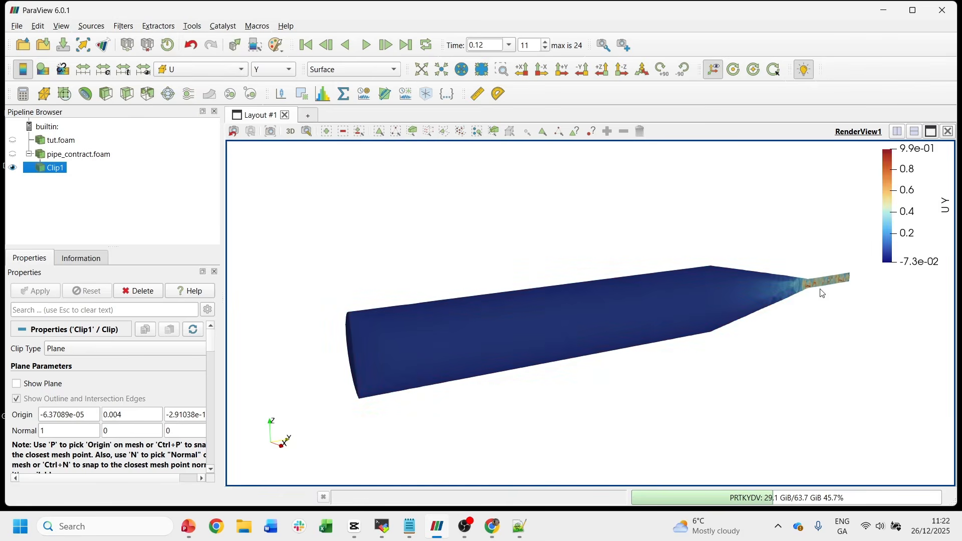
scroll(836, 281, "up", 1)
scroll(835, 281, "down", 1)
scroll(834, 283, "up", 1)
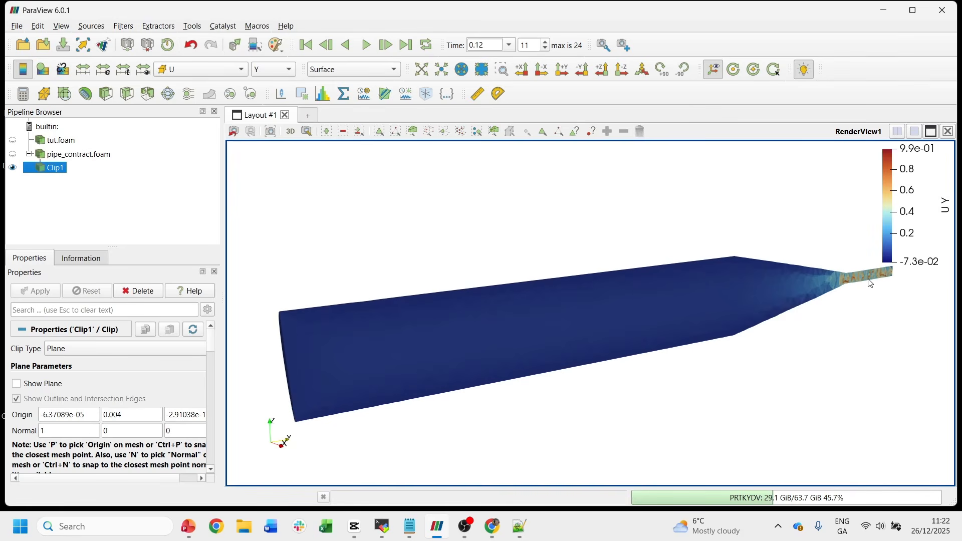
scroll(842, 279, "down", 1)
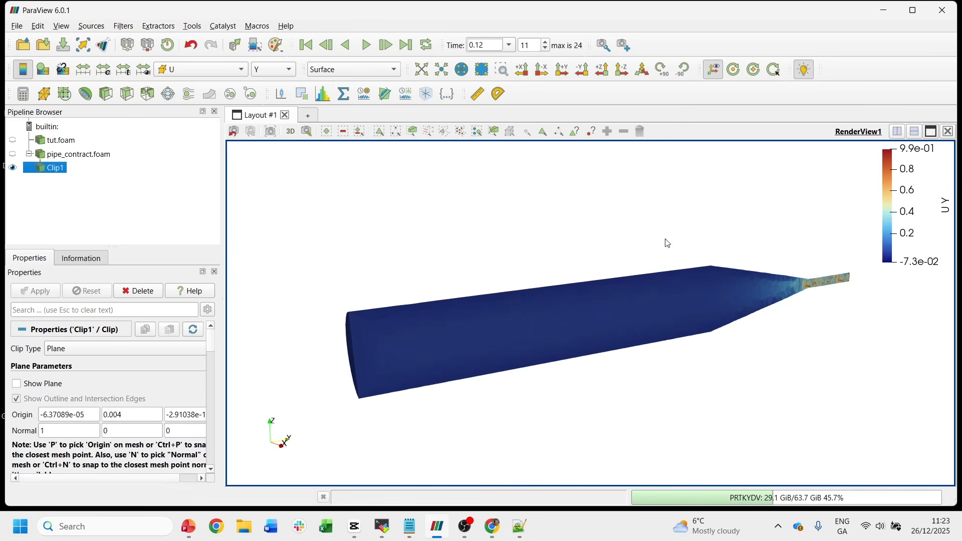
left_click_drag(512, 272, 537, 257)
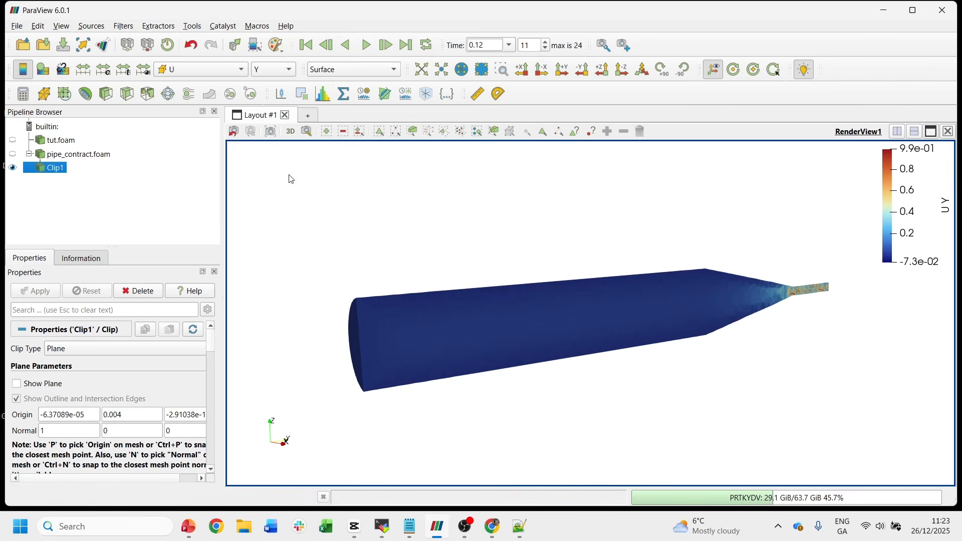
Find the Stream Tracer filter and add it to Clip1
left_click(124, 26)
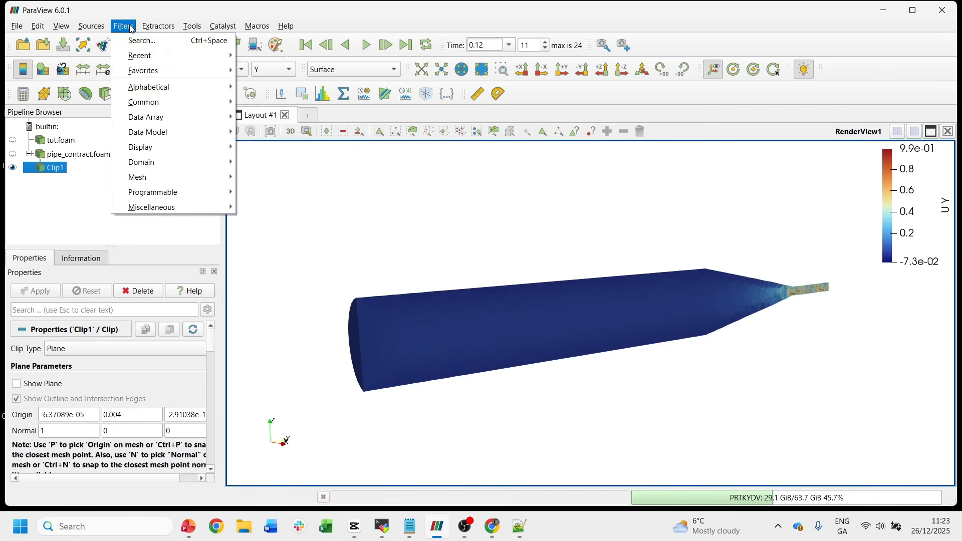
left_click(149, 44)
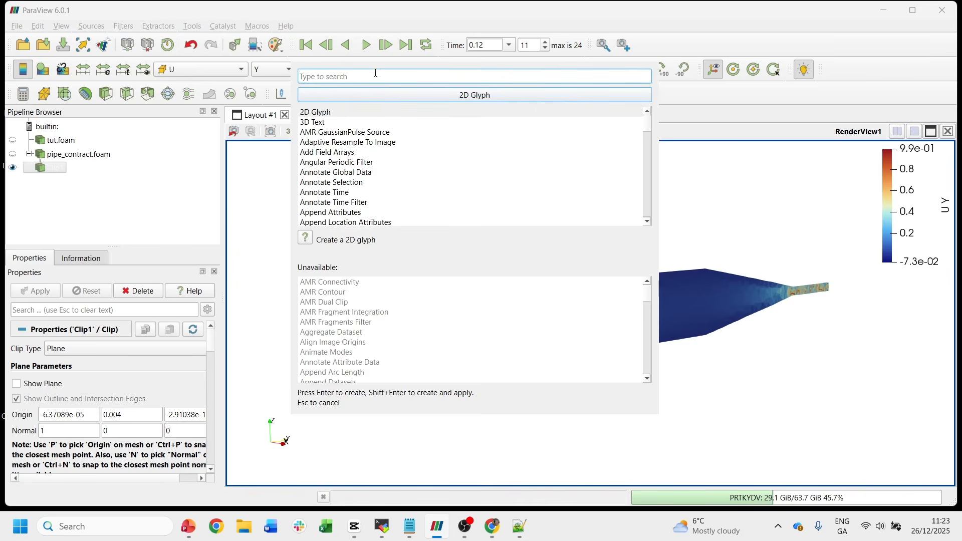
type("str")
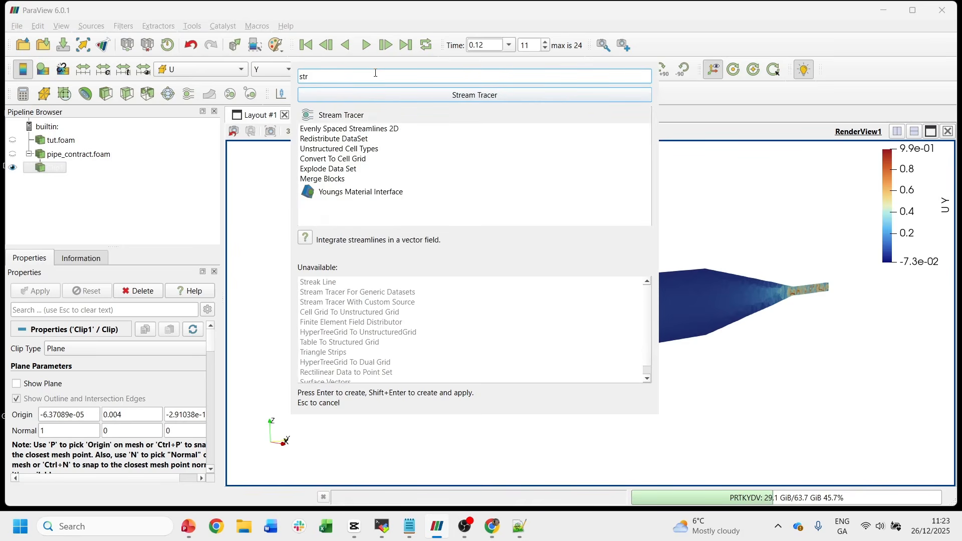
double_click(367, 118)
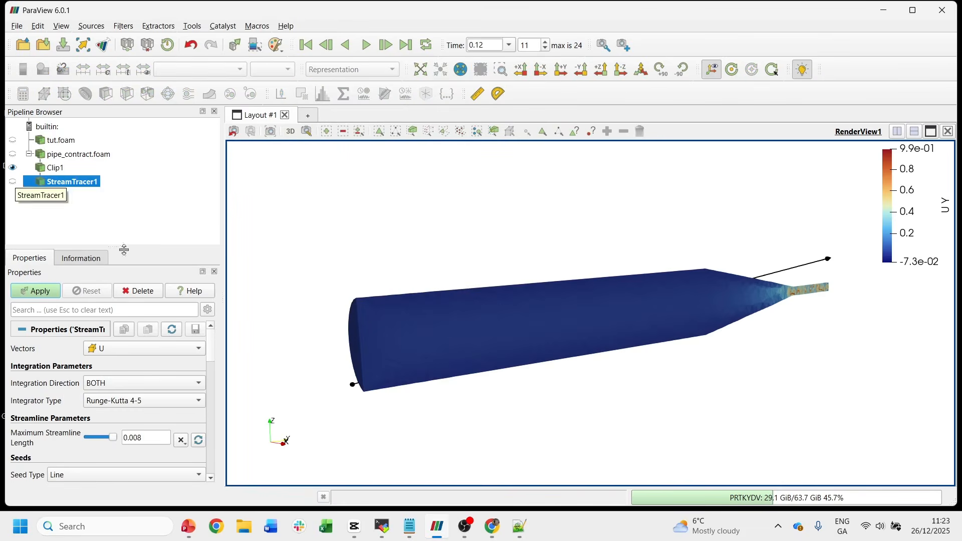
Set the X coordinates of both stream tracer seed line points to 0
scroll(210, 334, "down", 5)
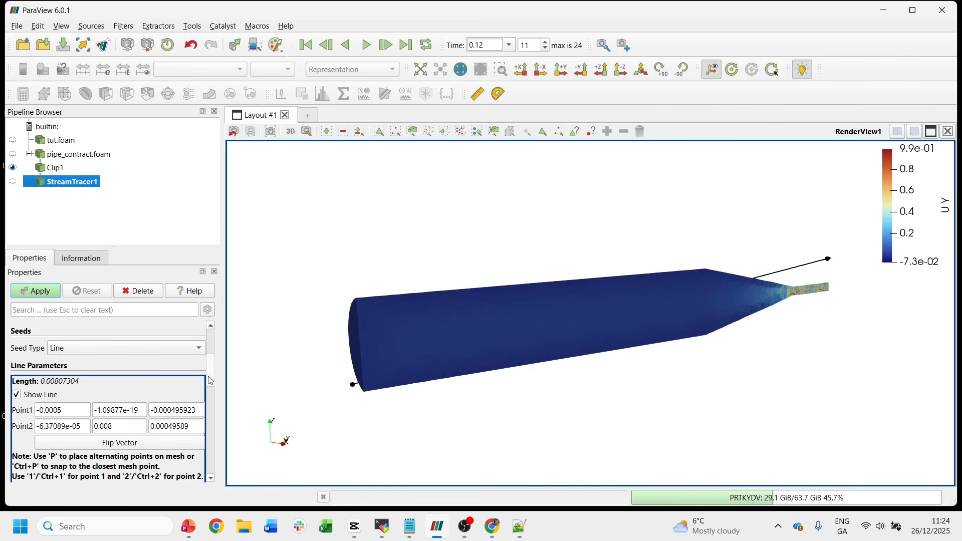
scroll(108, 380, "down", 2)
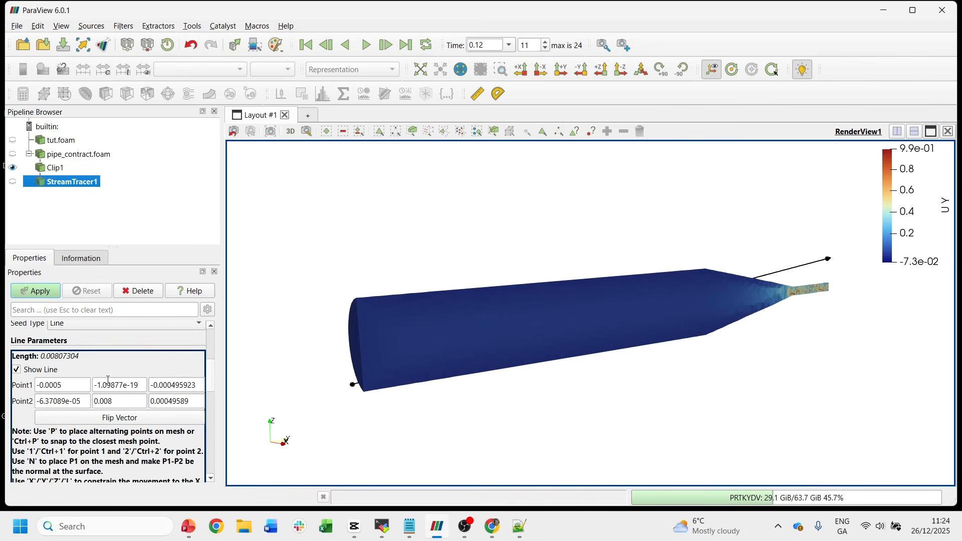
double_click(72, 383)
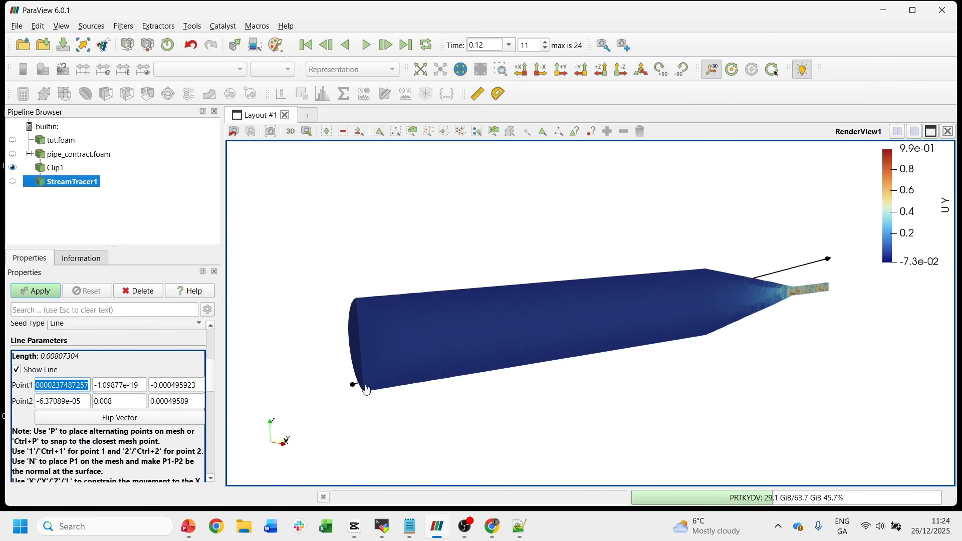
type("0")
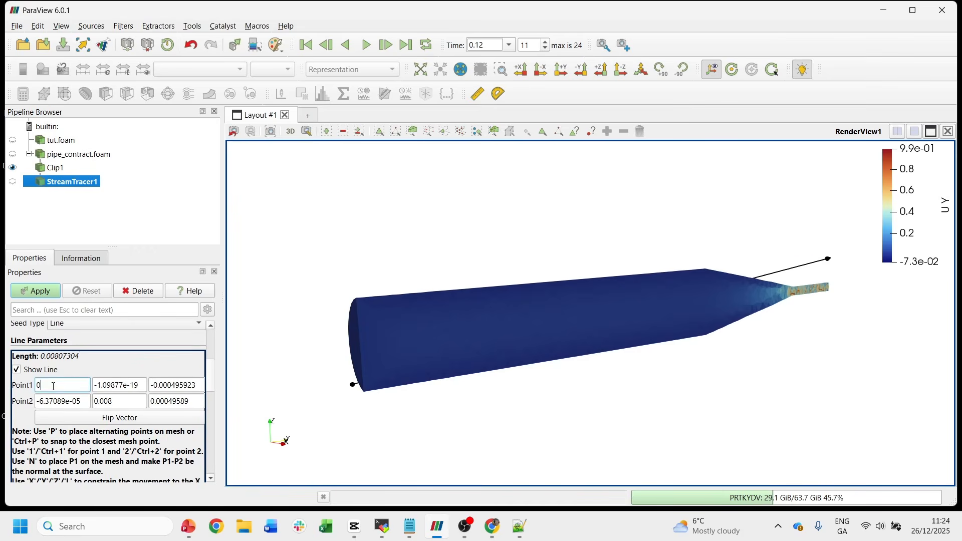
left_click(81, 404)
left_click(70, 404)
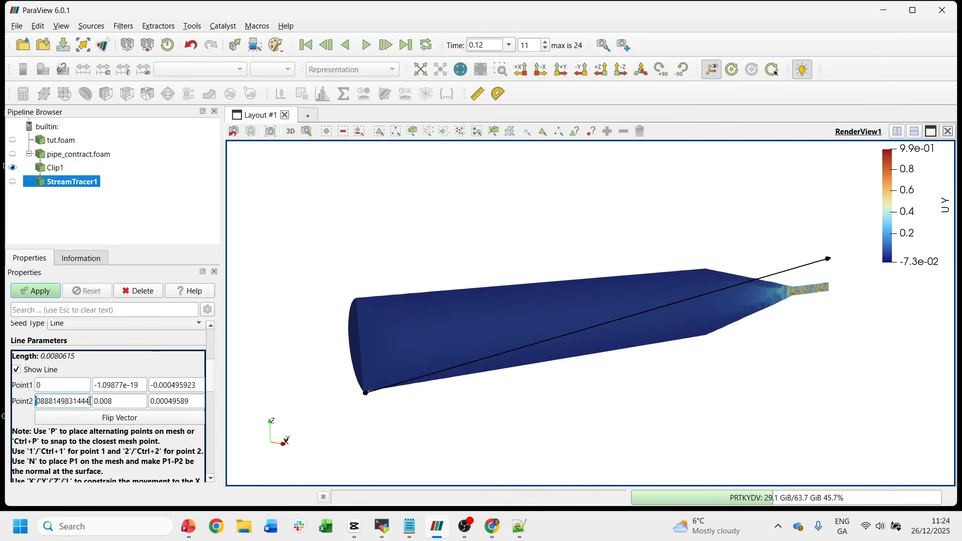
key("ctrl+a")
type("0")
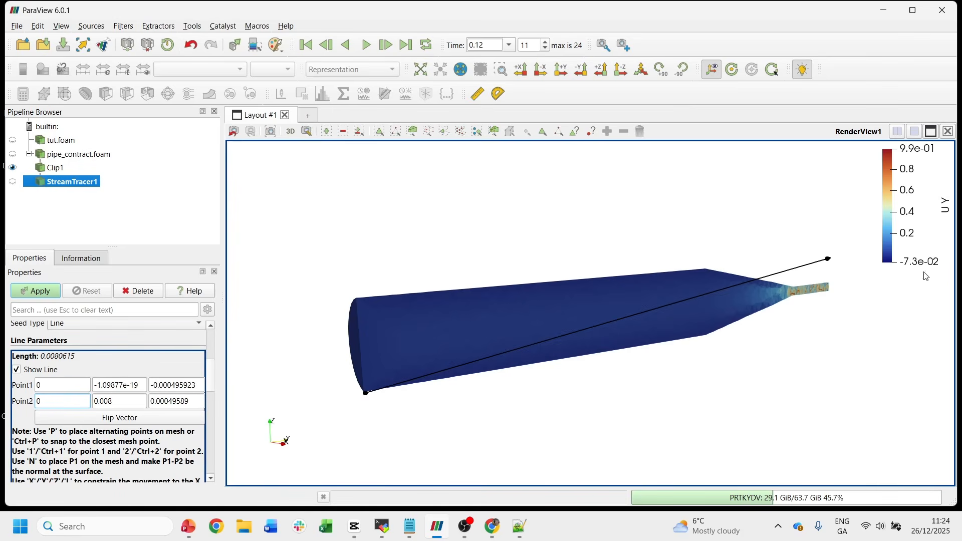
Set the seed line's Point1 Y and Z coordinates and Point2 Z coordinate to 0, aligning it with the pipe axis
left_click_drag(143, 384, 84, 384)
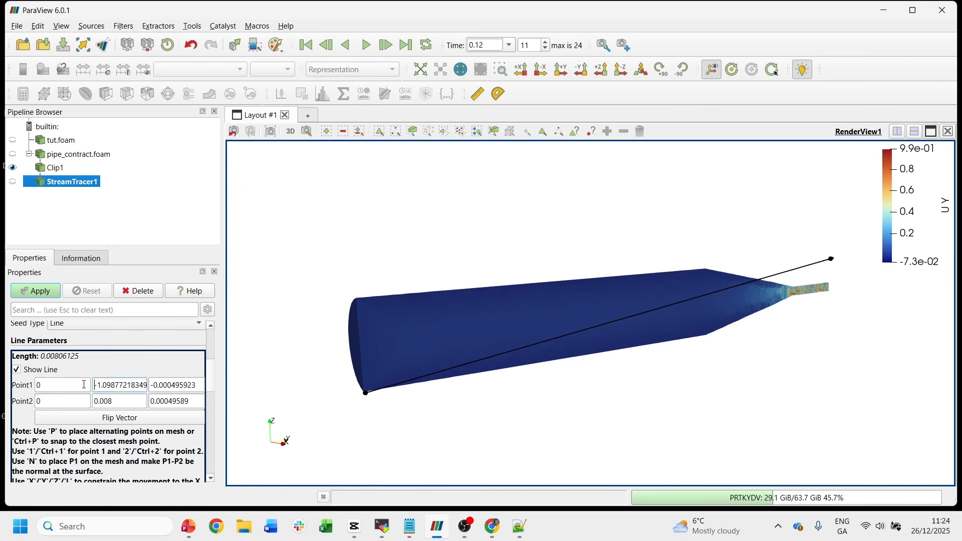
left_click(83, 384)
left_click_drag(144, 384, 88, 383)
type("0")
left_click_drag(203, 384, 152, 385)
type("0")
left_click_drag(203, 401, 151, 401)
type("0")
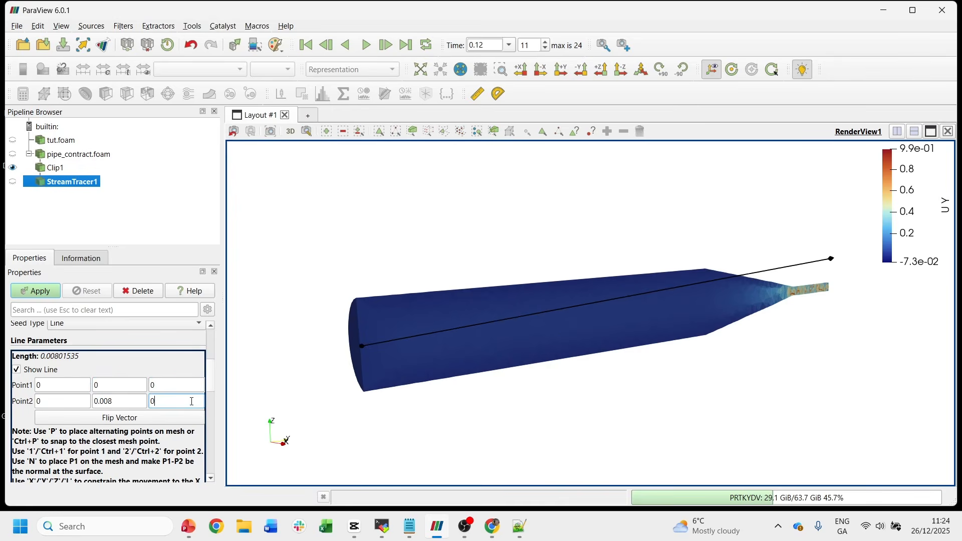
Make StreamTracer1 visible and apply it with the line seeds along the pipe axis
left_click(40, 295)
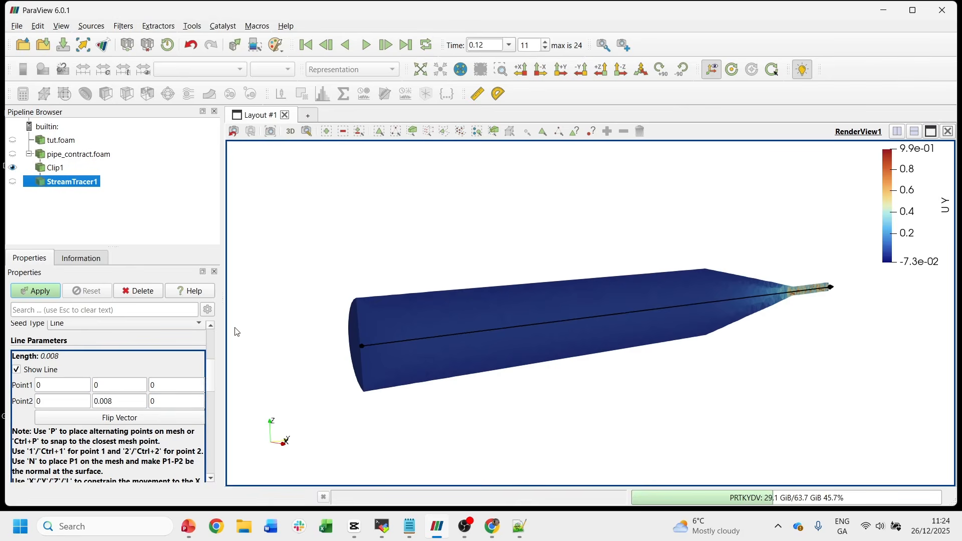
scroll(213, 393, "down", 3)
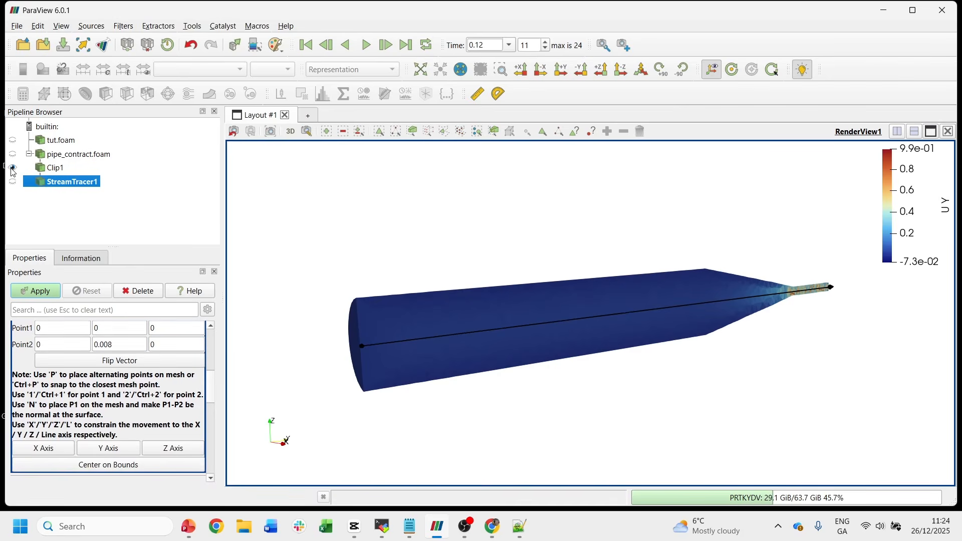
left_click(12, 182)
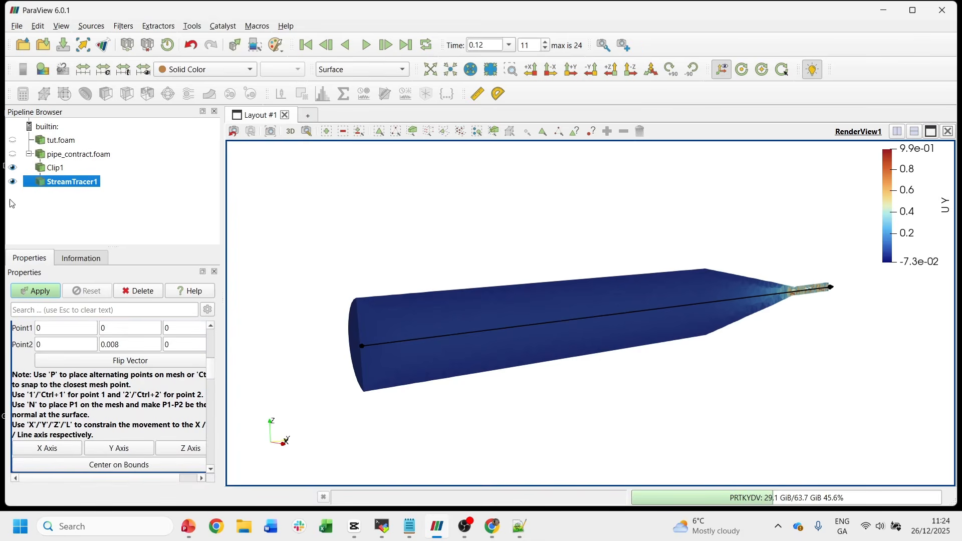
left_click(46, 291)
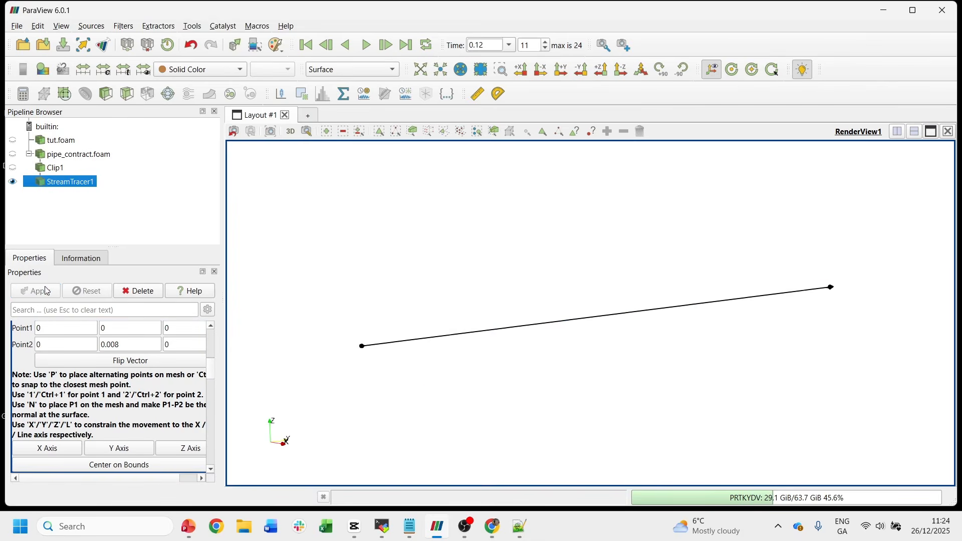
Show Clip1 together with the streamlines, keep pipe_contract.foam hidden, and reduce Clip1's opacity to 0.46
left_click(13, 154)
left_click(13, 167)
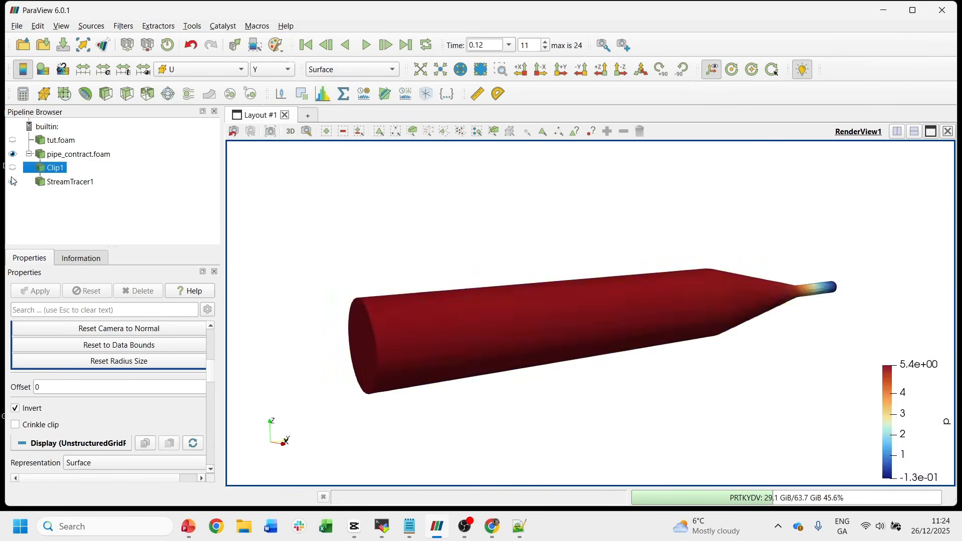
left_click(13, 154)
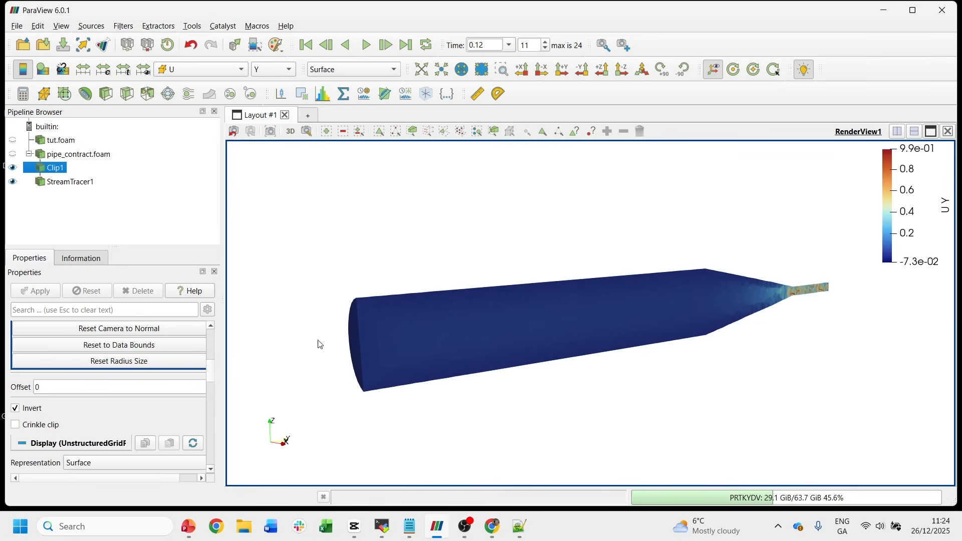
mouse_move(210, 372)
left_mouse_down()
mouse_move(211, 413)
mouse_move(211, 399)
left_mouse_up()
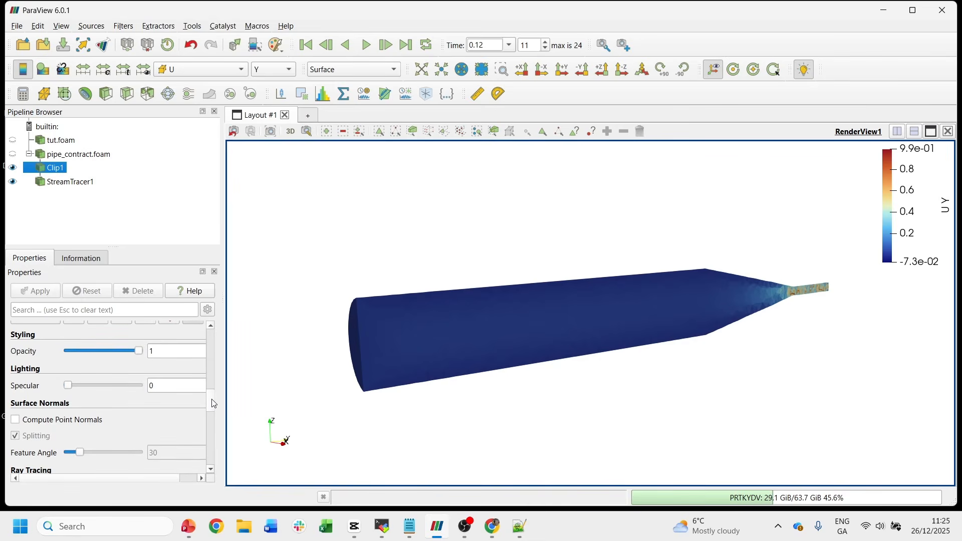
left_click_drag(141, 355, 104, 357)
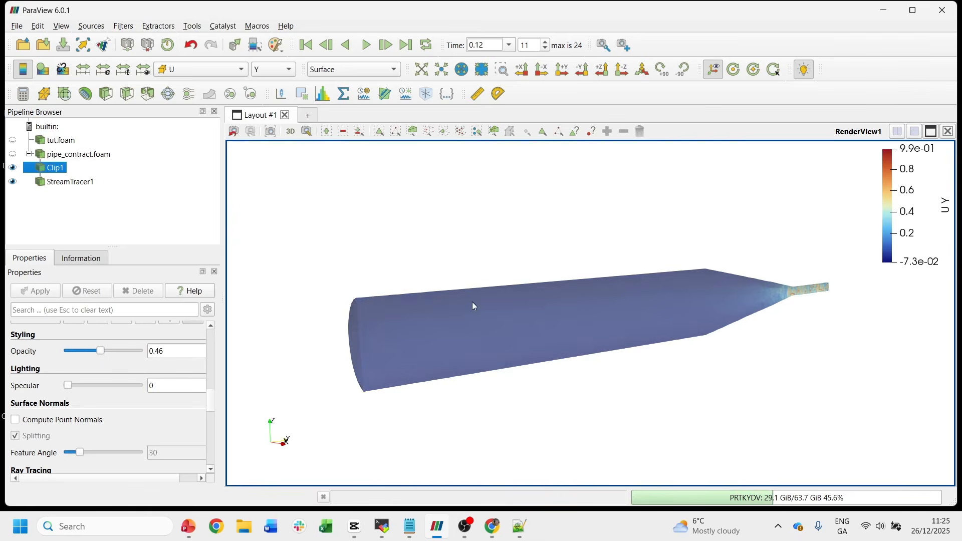
Change the seed type of StreamTracer1 to Point Cloud
left_click(70, 182)
left_click(169, 366)
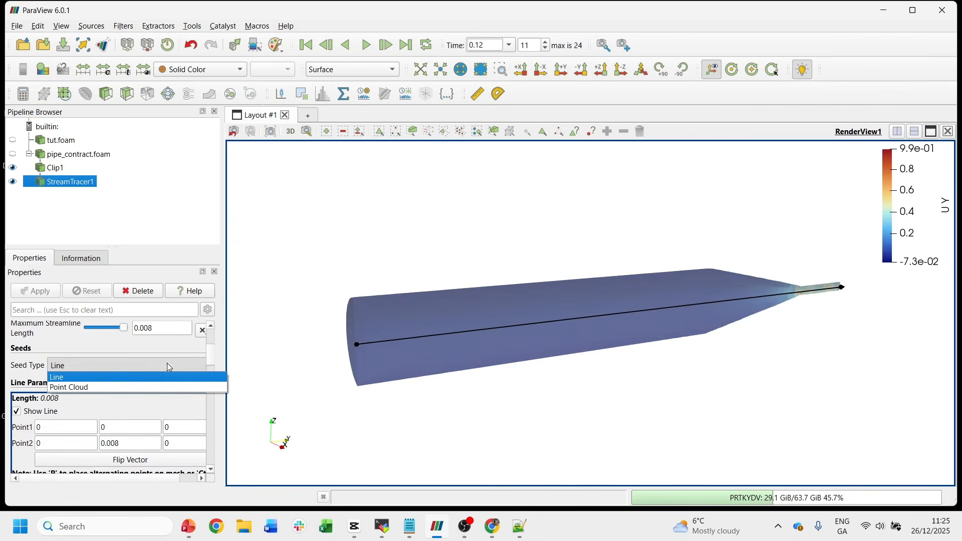
left_click(148, 387)
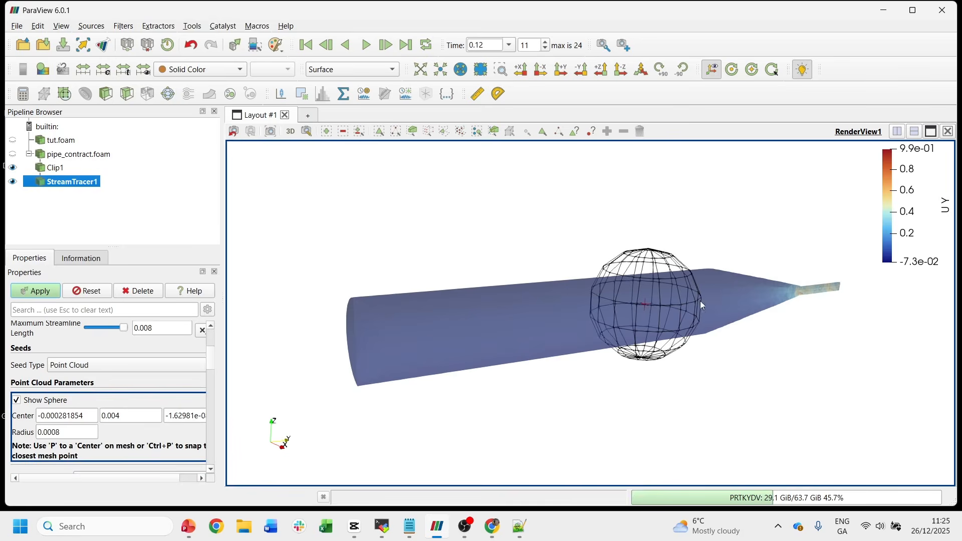
Move the seed sphere onto the contraction near the narrow outlet, centered at about X -0.00018, Y 0.00685, Z 0.00018, and apply it
left_click_drag(641, 310, 797, 314)
scroll(796, 282, "down", 2)
scroll(798, 286, "up", 2)
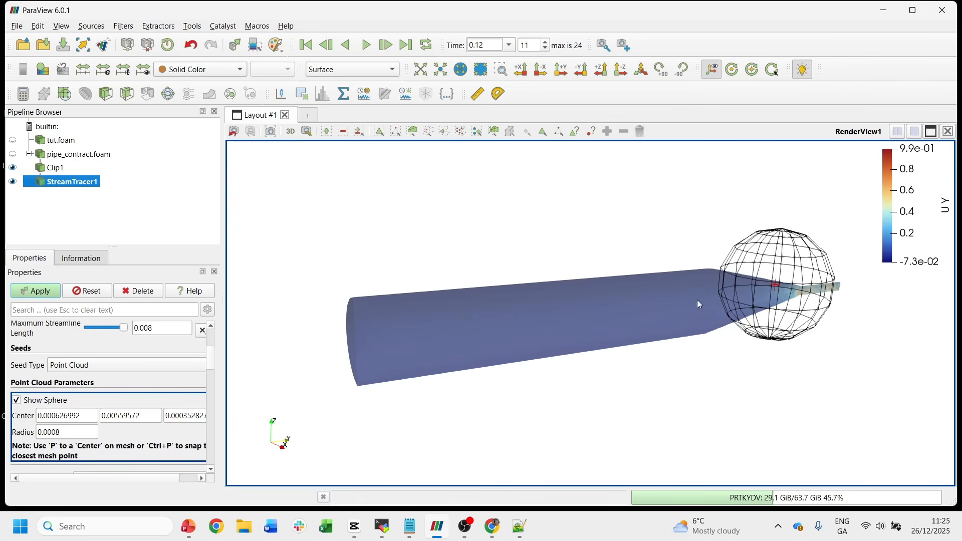
left_click_drag(698, 303, 552, 304)
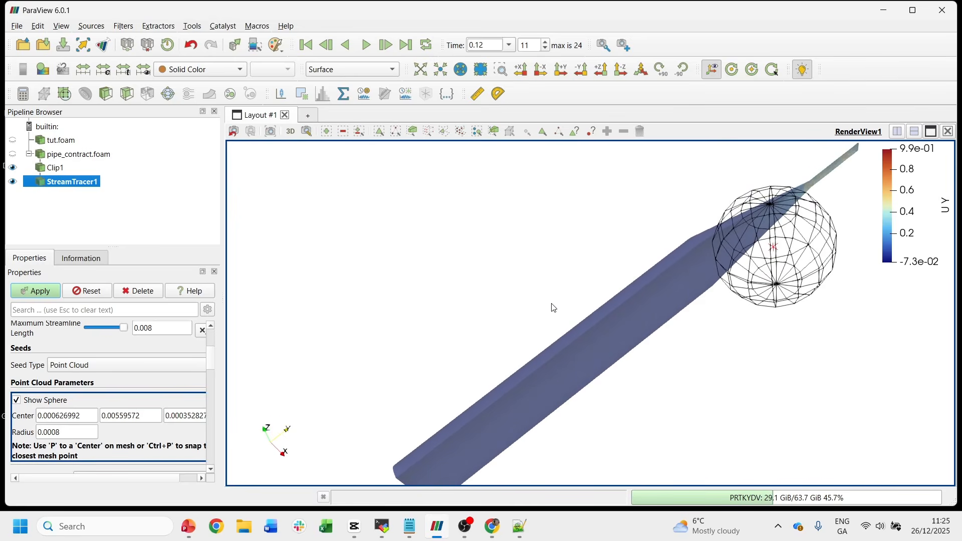
left_click_drag(750, 266, 770, 193)
left_click_drag(773, 355, 771, 420)
left_click_drag(816, 328, 862, 246)
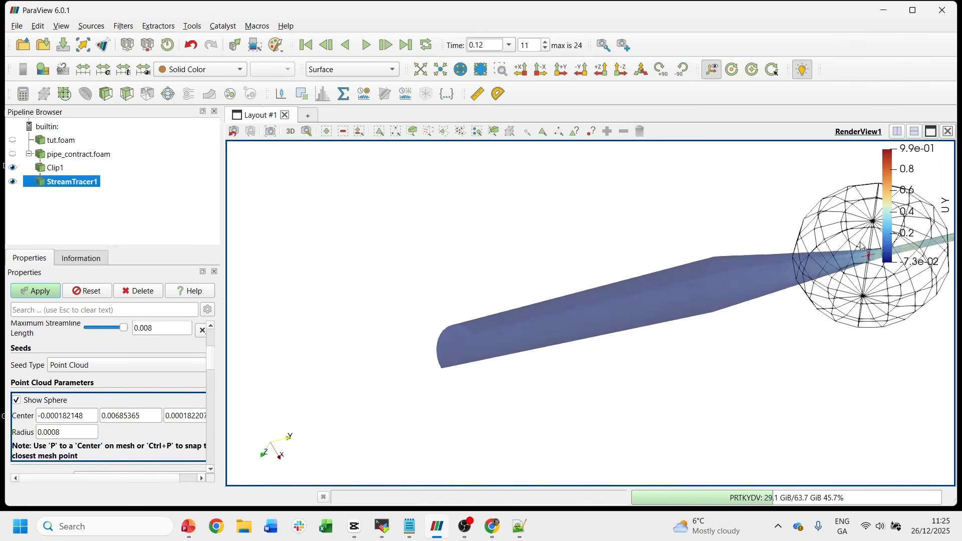
left_click_drag(606, 371, 541, 296)
left_click_drag(880, 333, 644, 311)
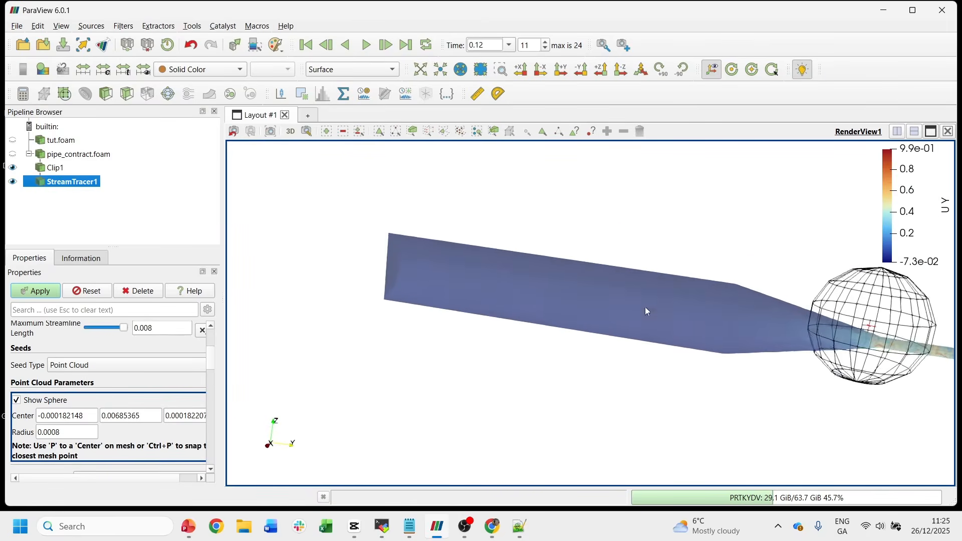
left_click(37, 291)
mouse_move(755, 379)
left_mouse_down()
mouse_move(813, 375)
mouse_move(744, 388)
left_mouse_up()
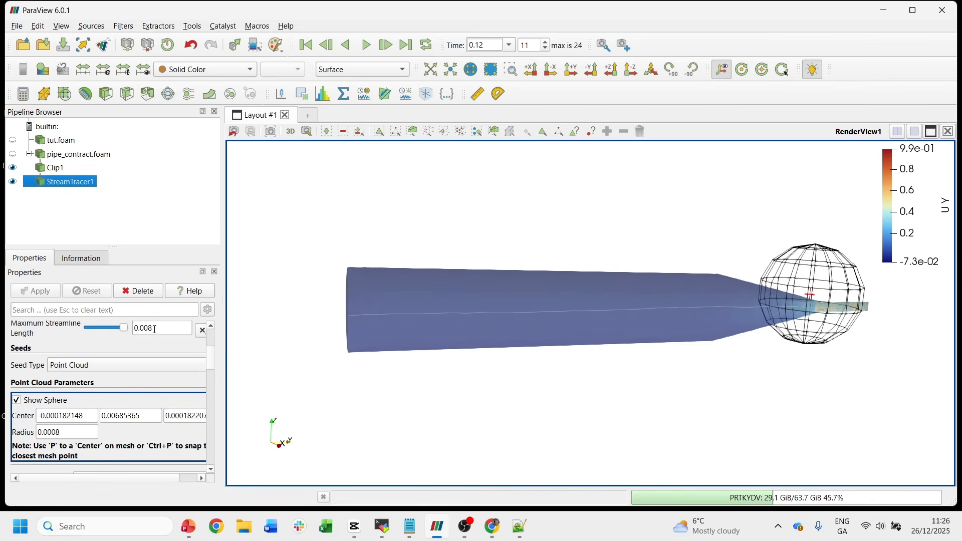
Set the point cloud's number of seed points to 500 and regenerate the streamlines
left_click_drag(212, 357, 210, 379)
left_click(78, 381)
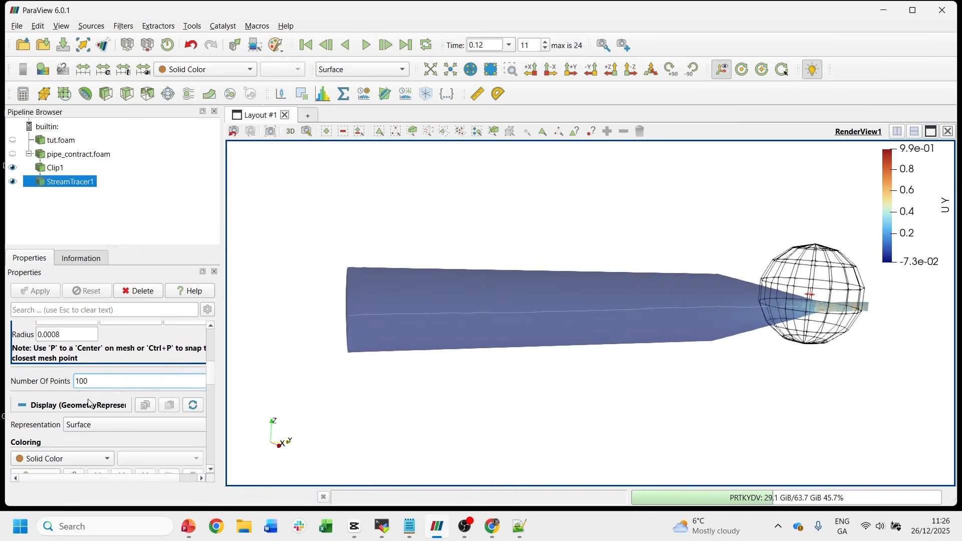
key("BackSpace")
type("5")
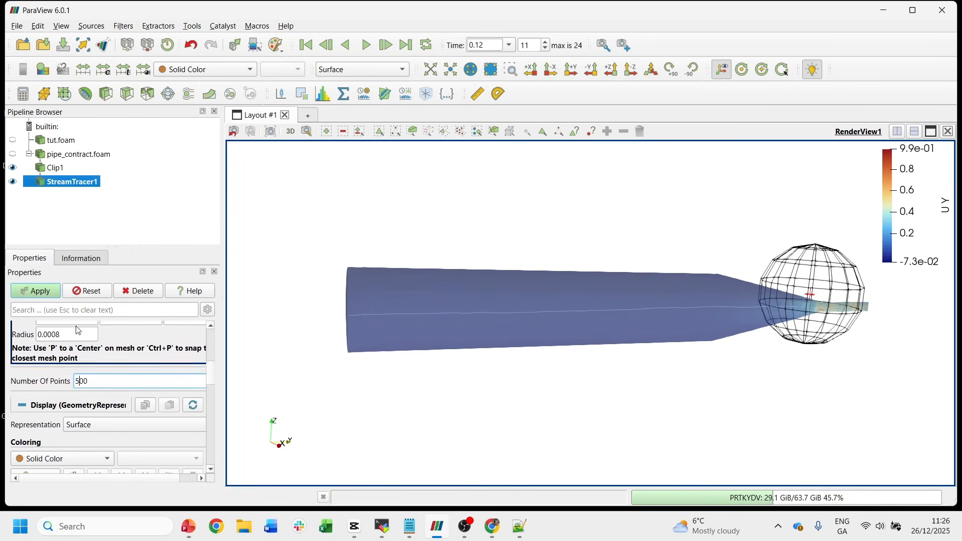
left_click(43, 294)
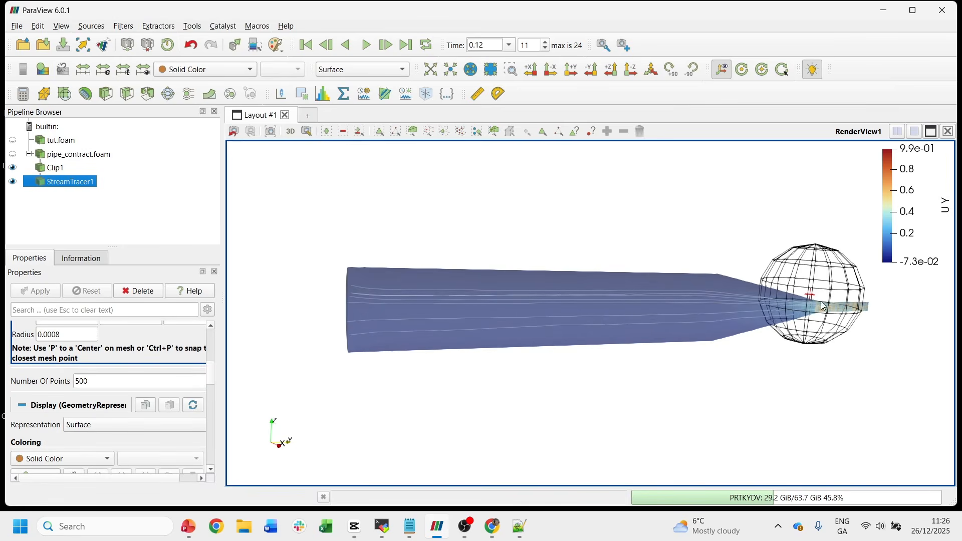
Set the point cloud's number of seed points to 1000 and regenerate the StreamTracer1 streamlines
left_click(81, 380)
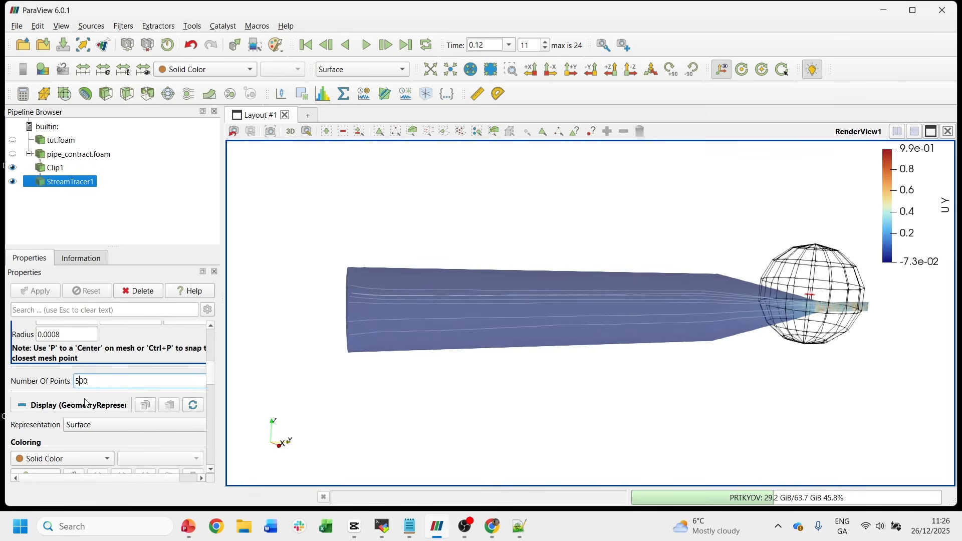
key("BackSpace")
type("10")
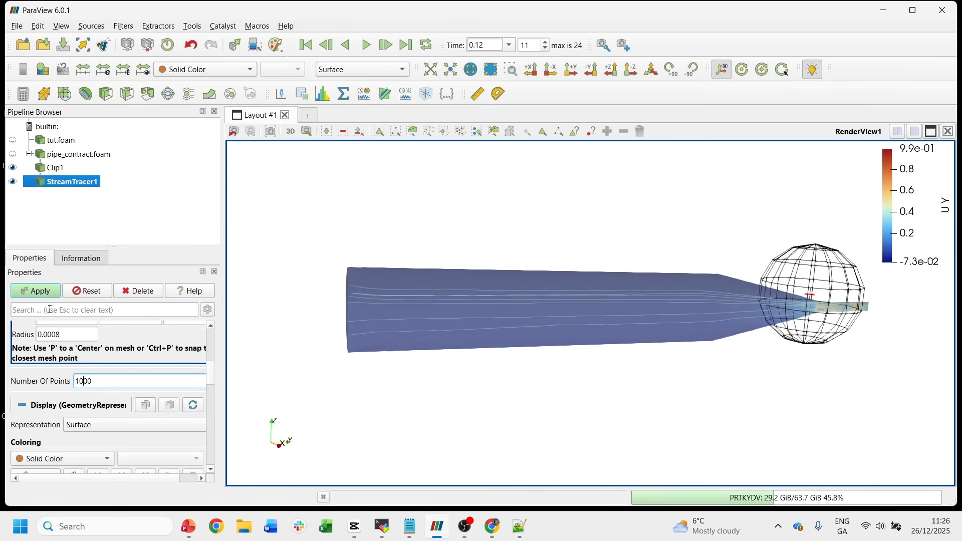
left_click(40, 290)
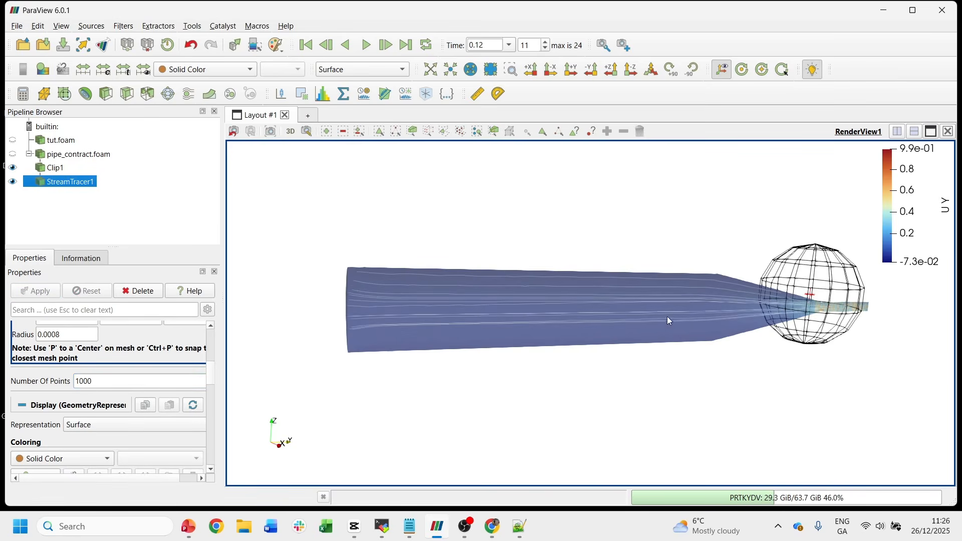
left_click_drag(686, 319, 728, 328)
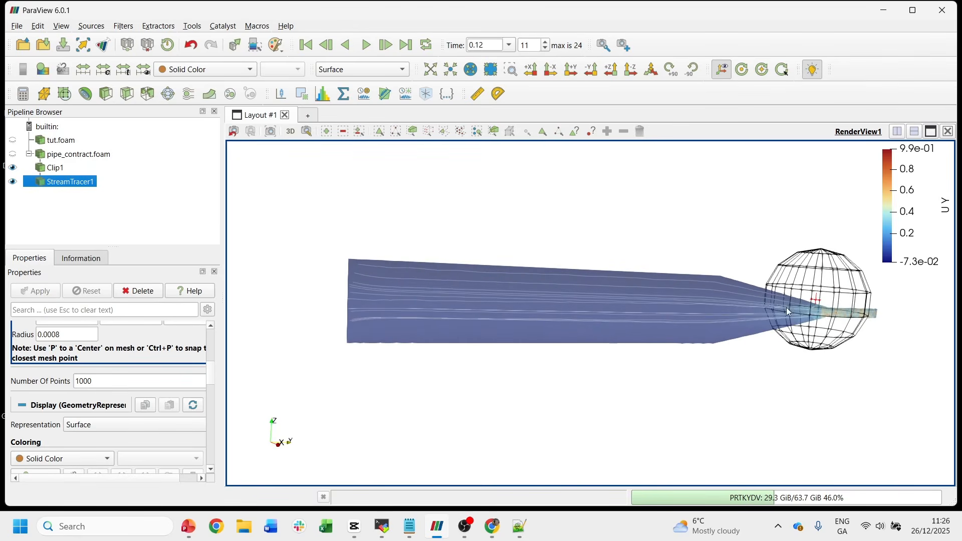
left_click_drag(787, 311, 628, 343)
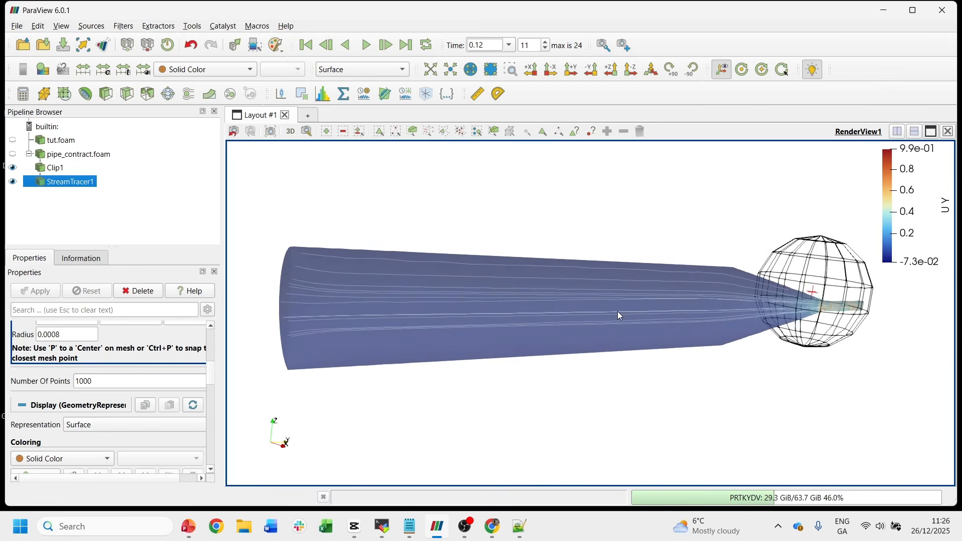
Find the Tube filter by searching the filters and add it to StreamTracer1
left_click(123, 27)
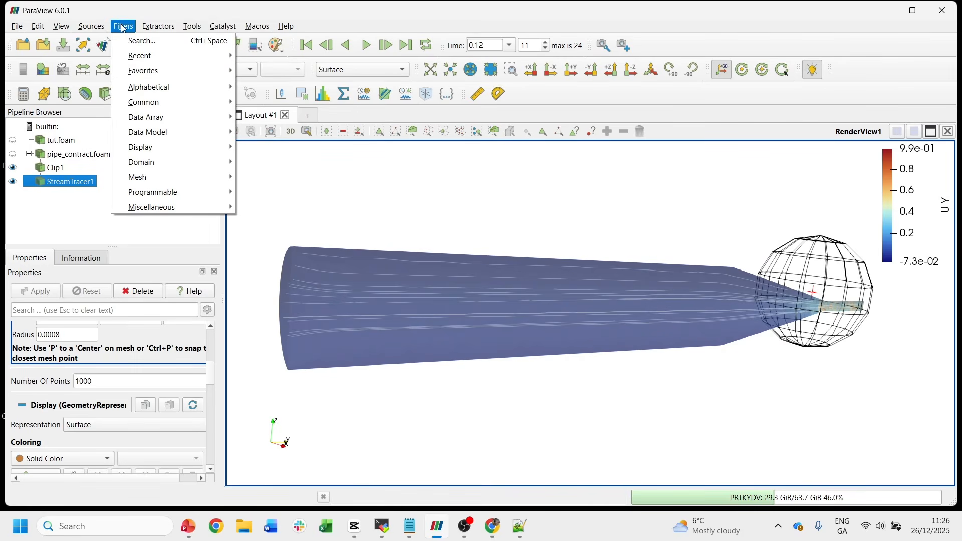
left_click(140, 43)
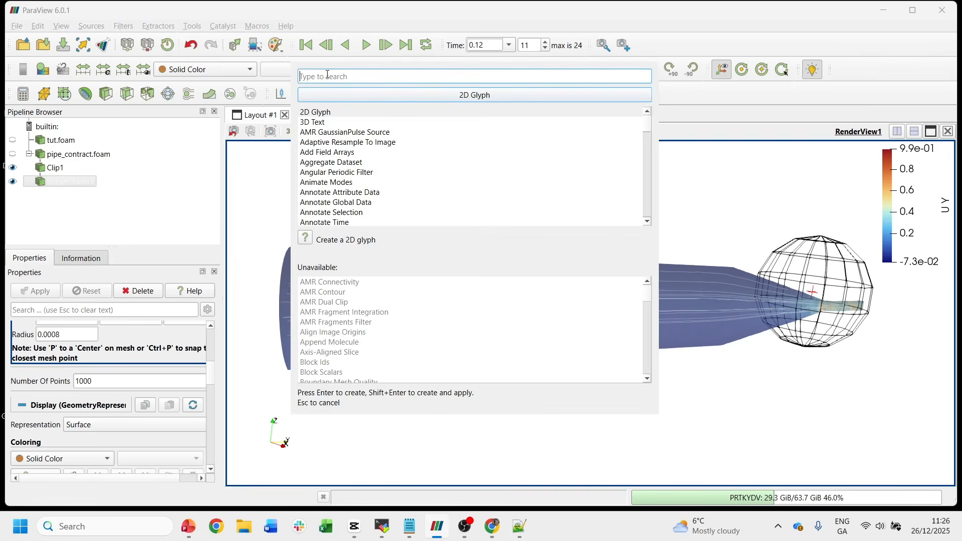
type("tu")
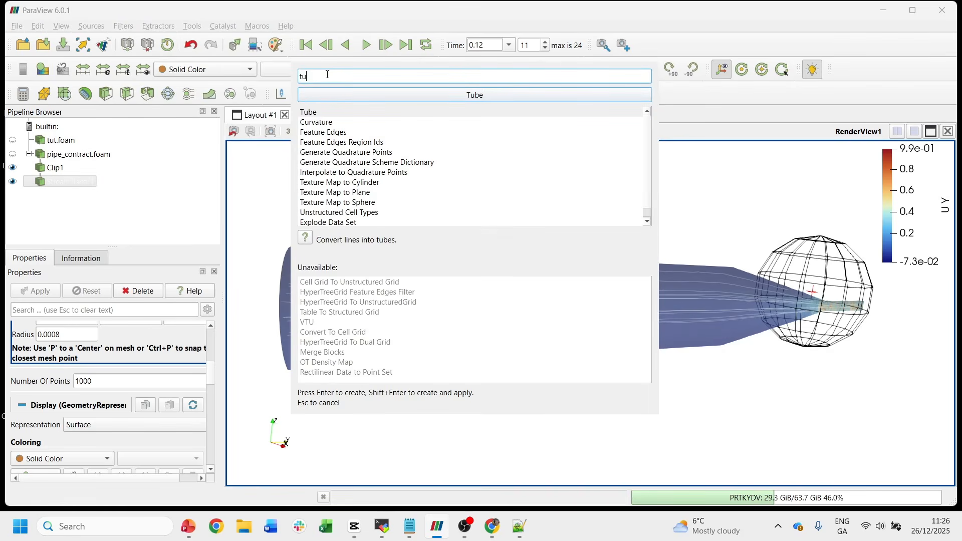
left_click(471, 95)
left_click(477, 95)
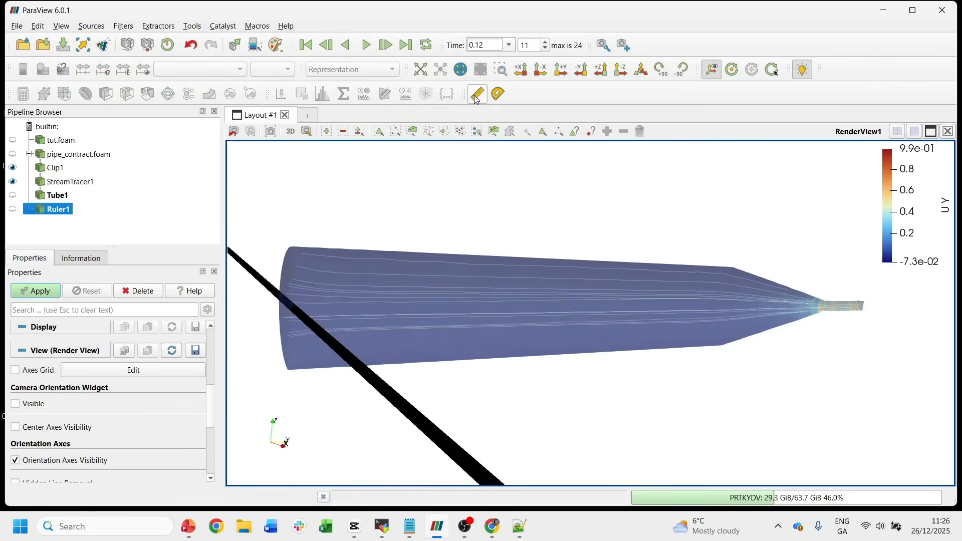
right_click(63, 210)
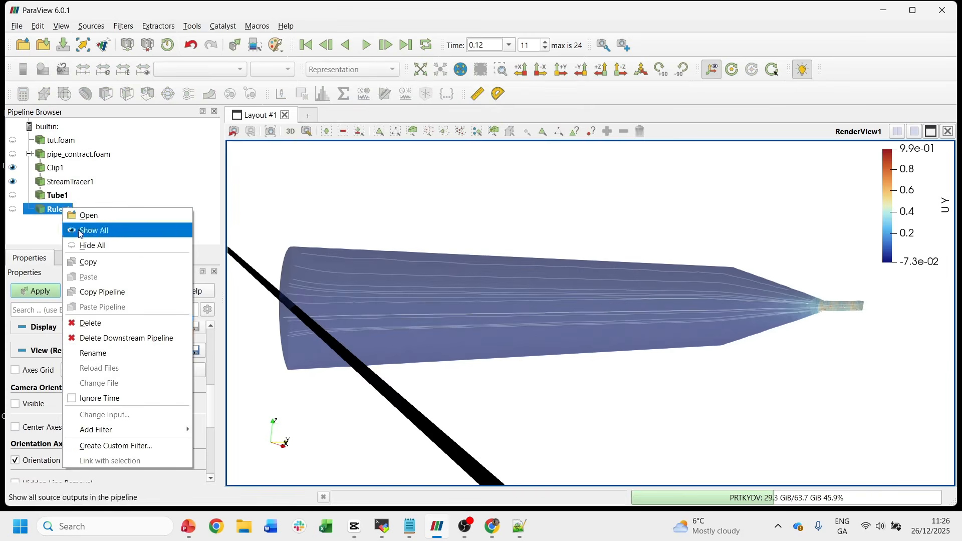
left_click(90, 323)
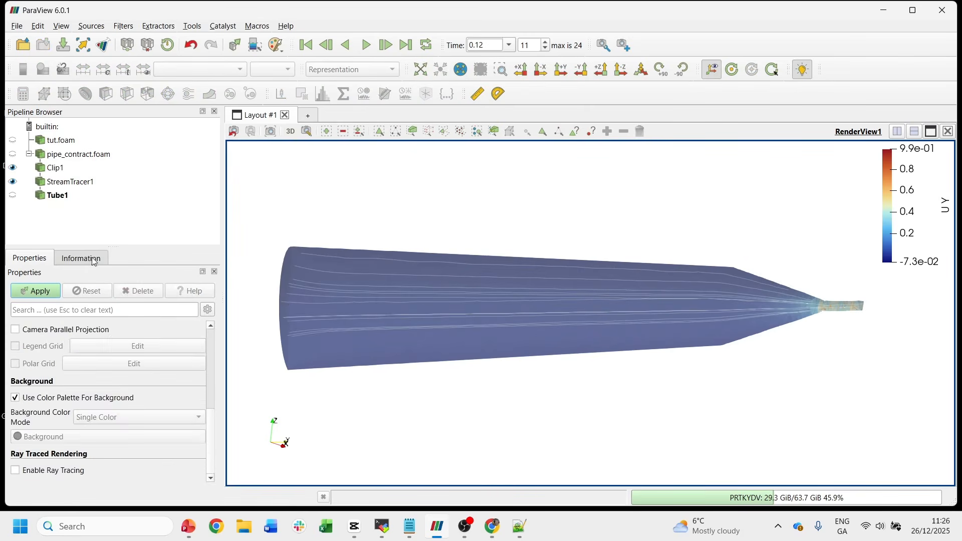
Show Tube1, reduce its tube radius to about 3.03e-05, and apply the filter
left_click(12, 196)
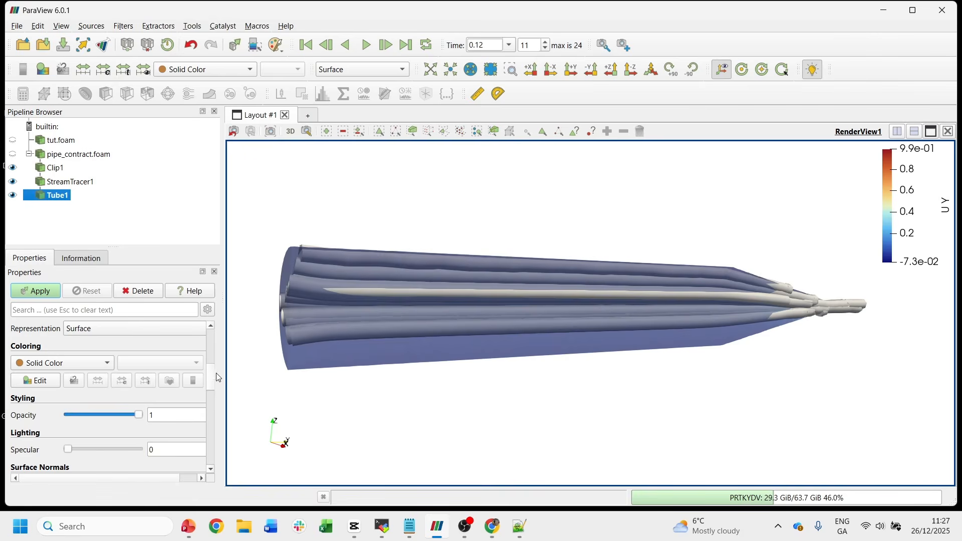
left_click_drag(215, 388, 216, 353)
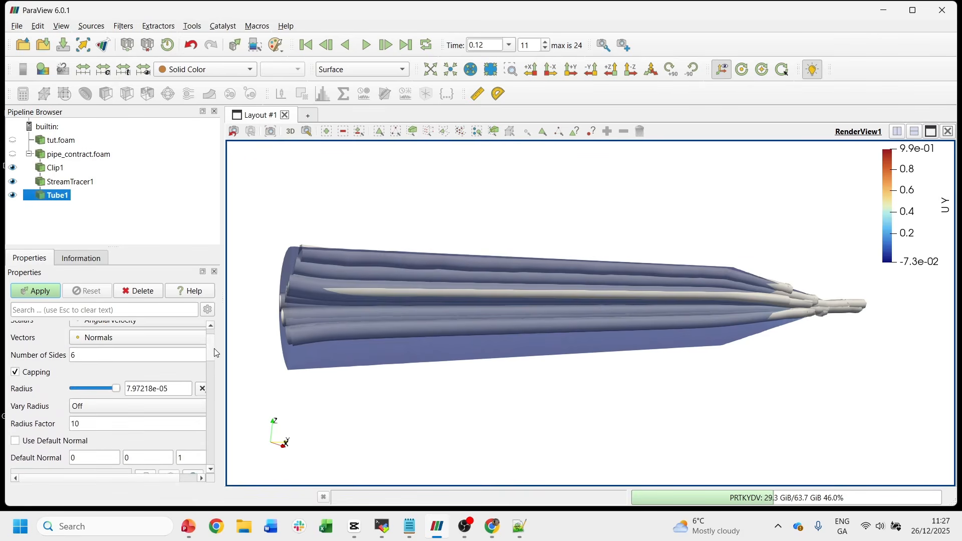
scroll(150, 370, "down", 1)
left_click_drag(116, 365, 90, 369)
left_click(41, 292)
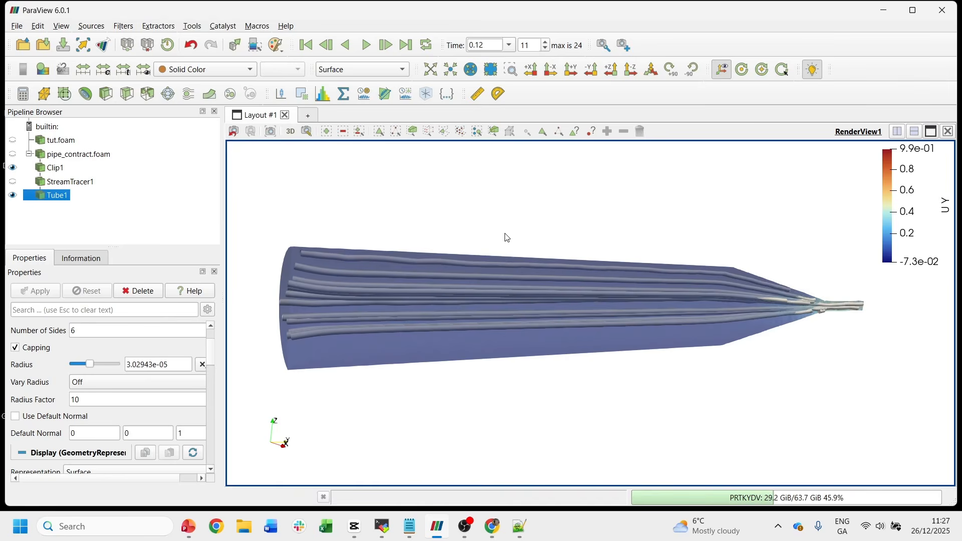
left_click_drag(539, 219, 565, 228)
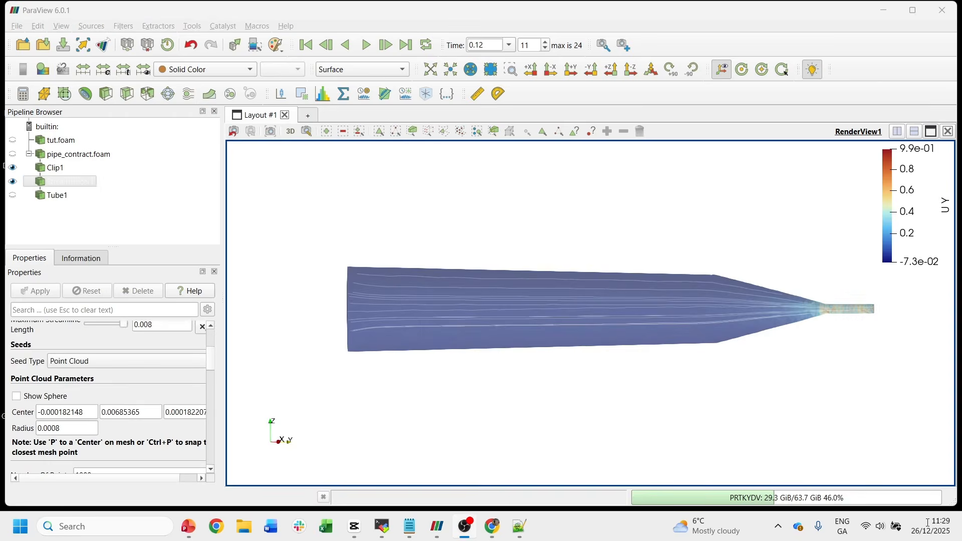
left_click_drag(621, 275, 623, 249)
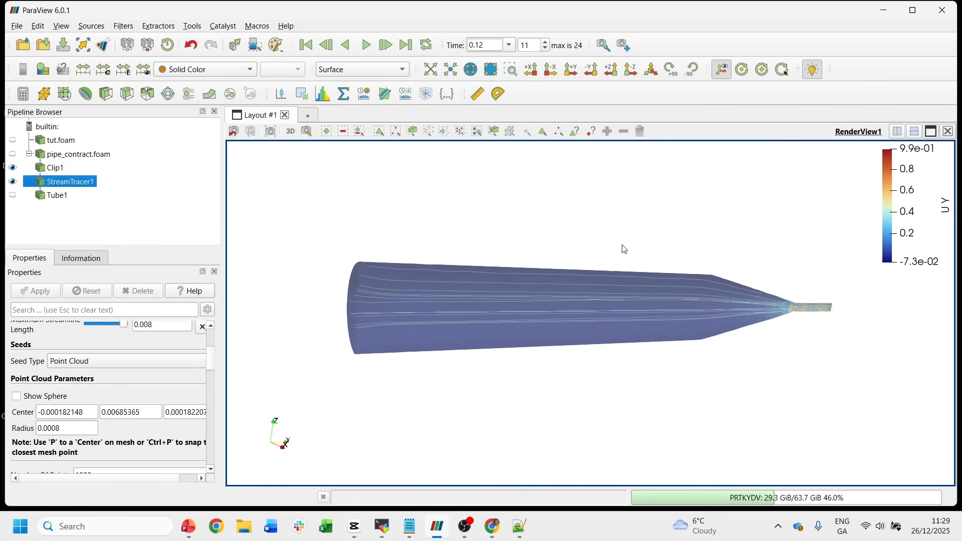
left_click_drag(631, 249, 670, 249)
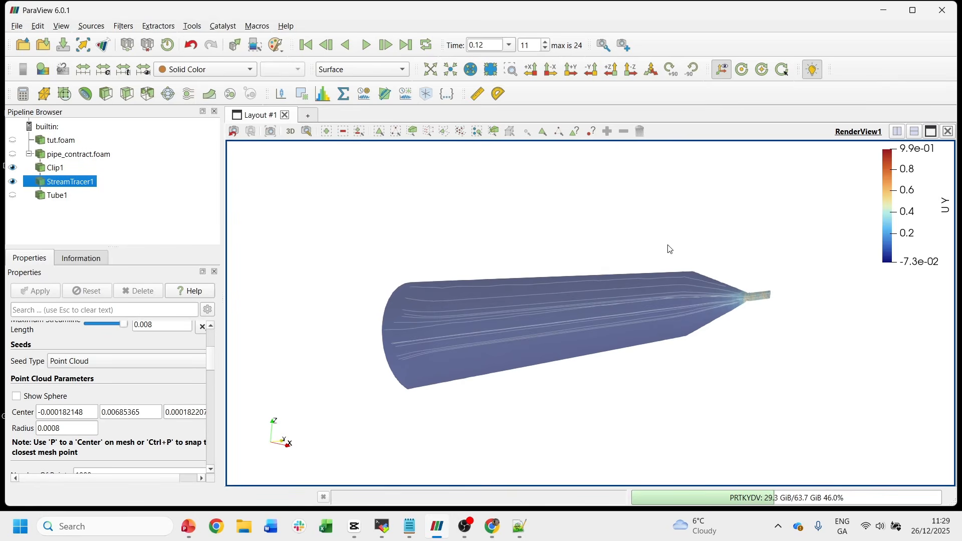
left_click_drag(669, 249, 626, 275)
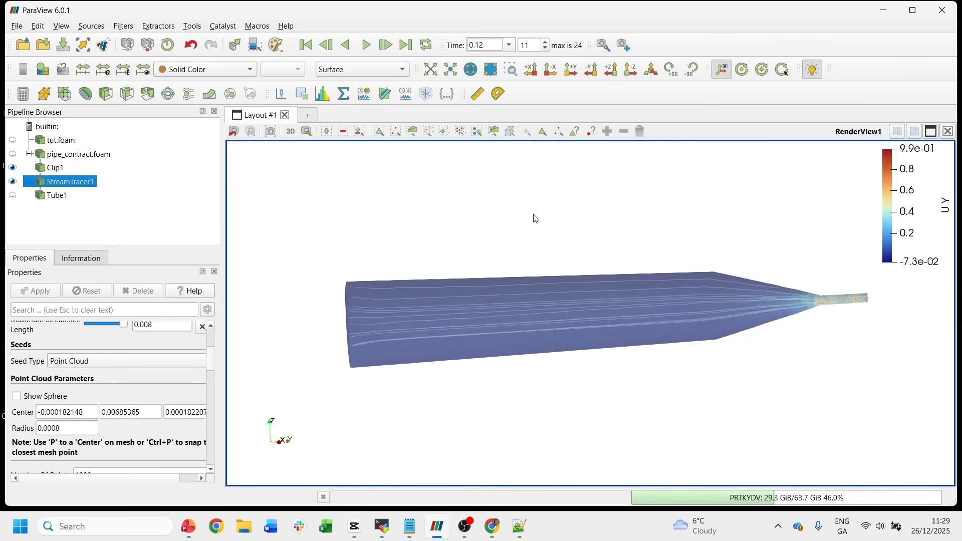
left_click_drag(532, 217, 580, 220)
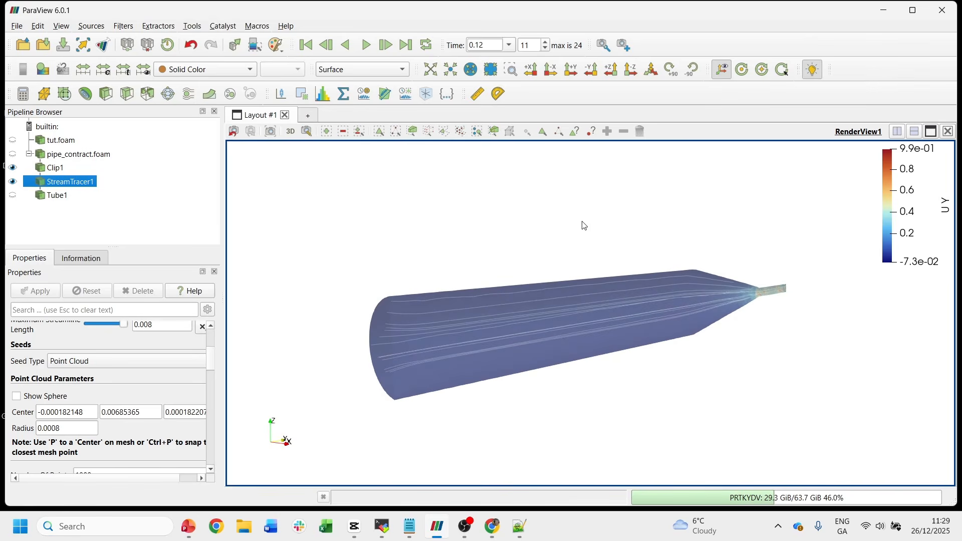